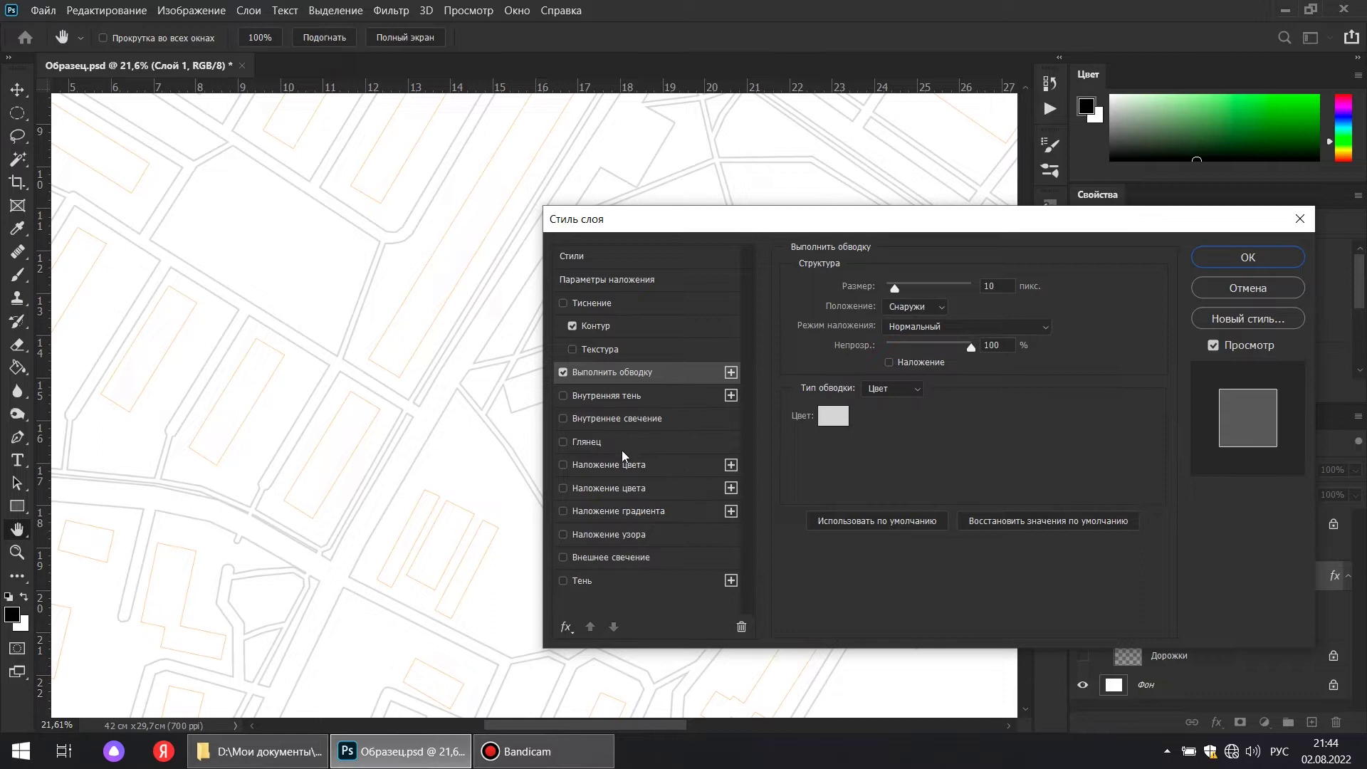
Set the outside stroke size of the paths layer to 3 px and add a drop shadow to its layer style
click(895, 290)
text(3)
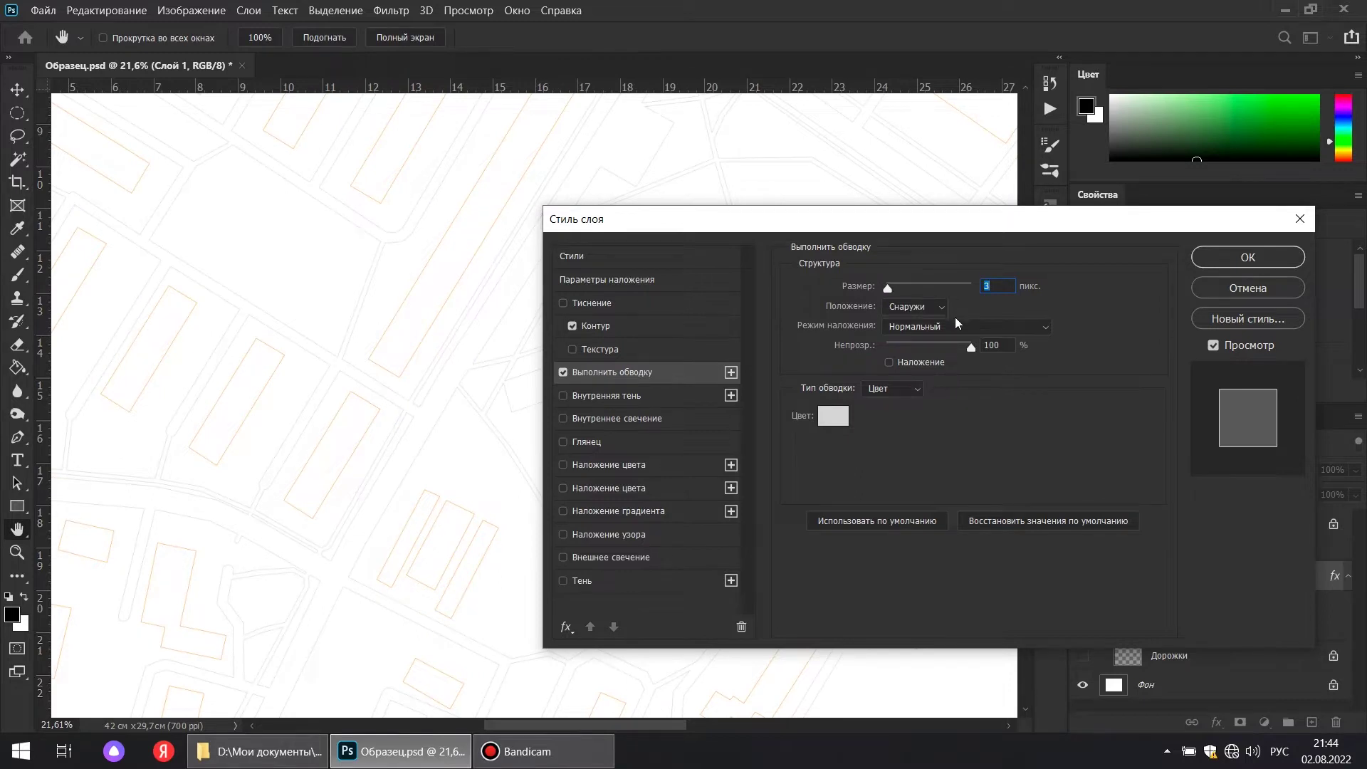
click(611, 582)
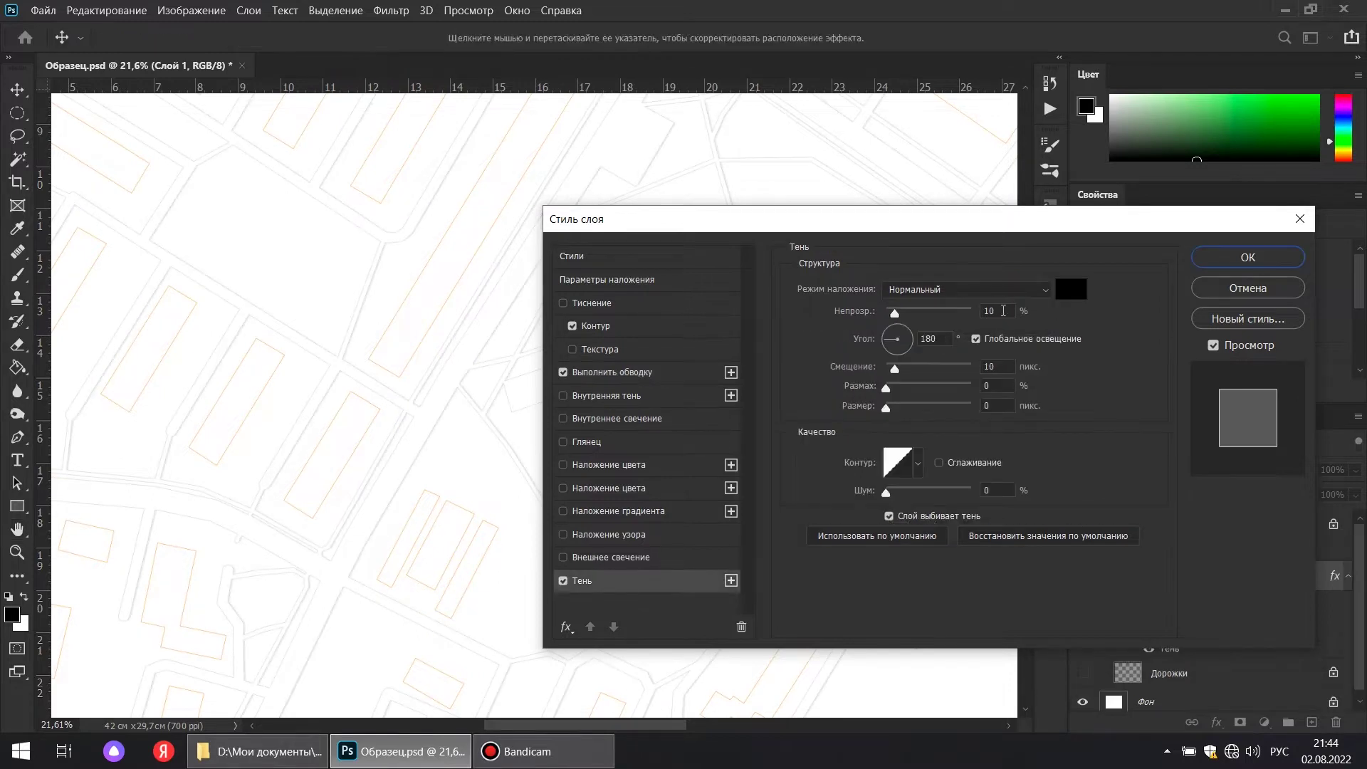
click(993, 366)
click(1247, 257)
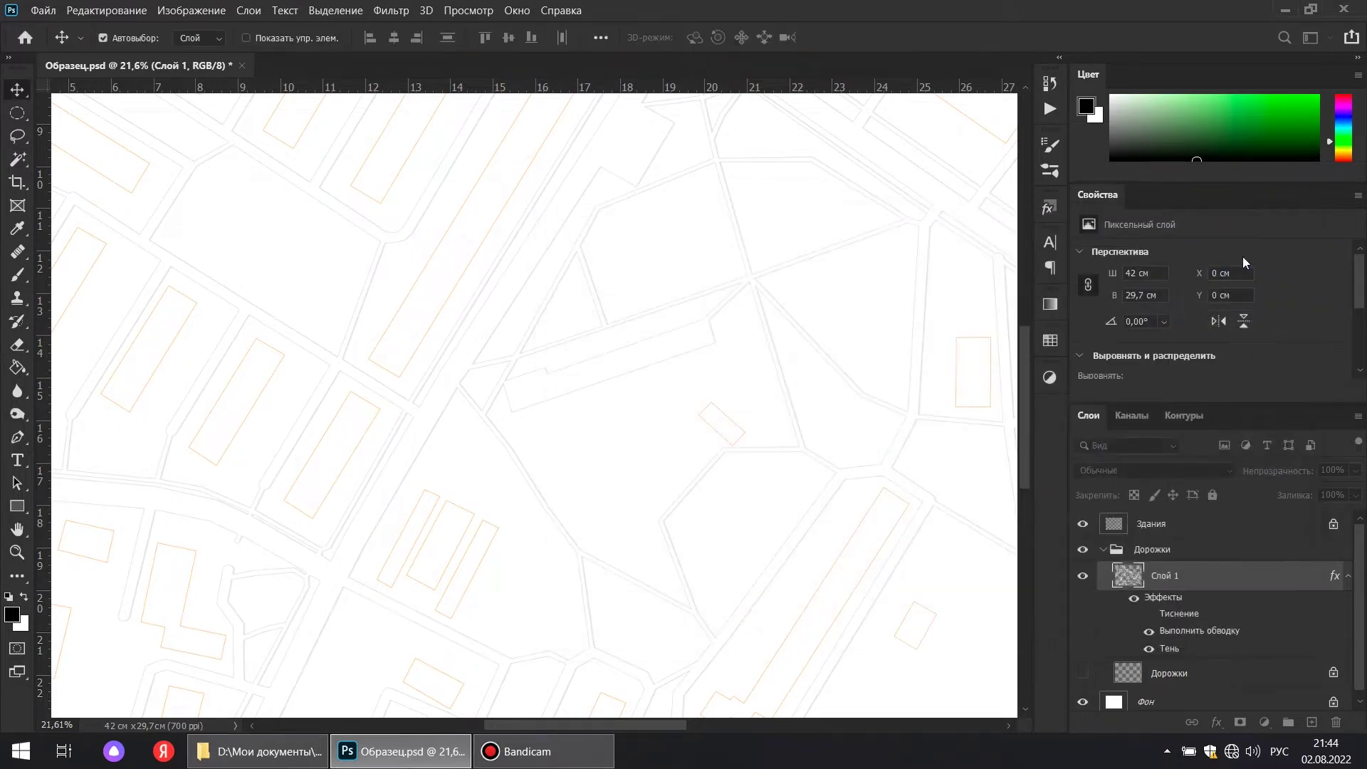
Collapse the Дорожки group, add a new layer beneath it filled with black, and set the layer's opacity to 5%
click(1105, 551)
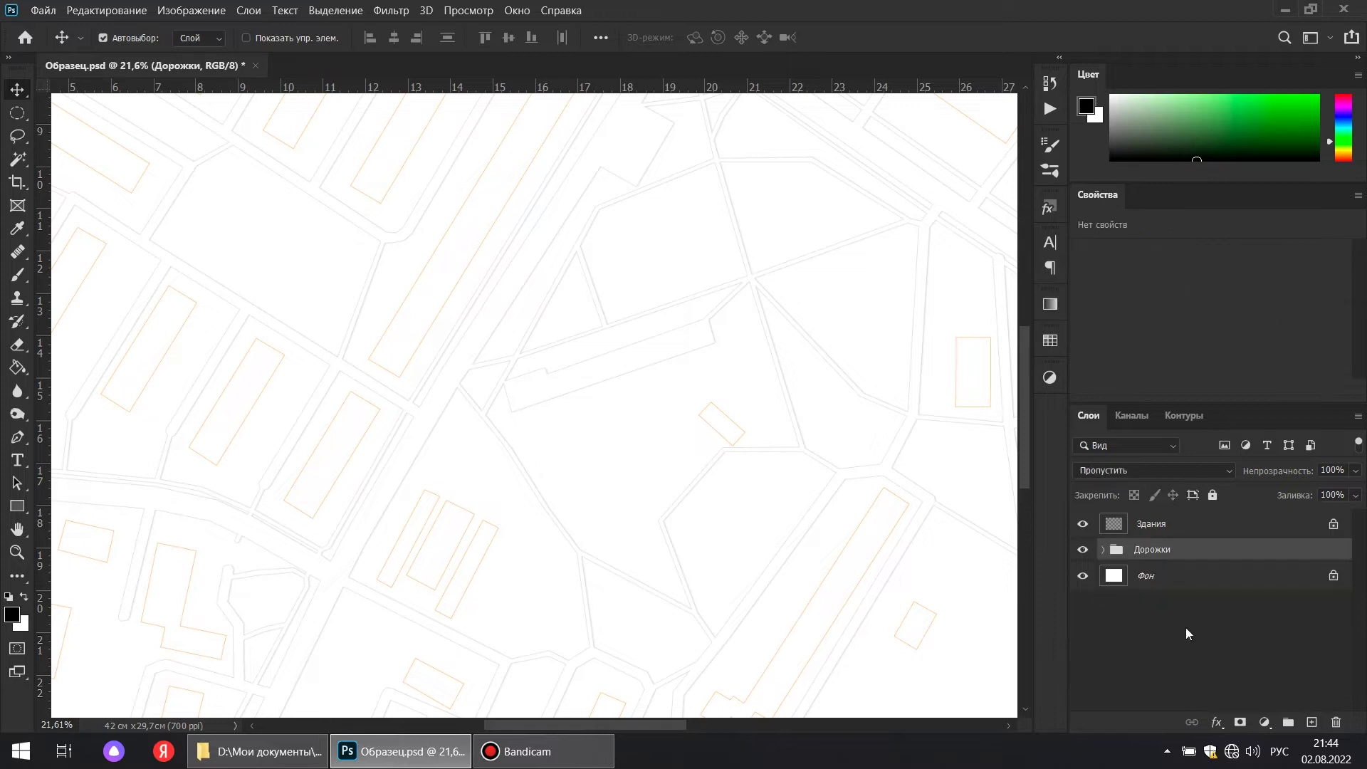
click(1312, 722)
drag(1175, 559, 1164, 597)
key(alt+BackSpace)
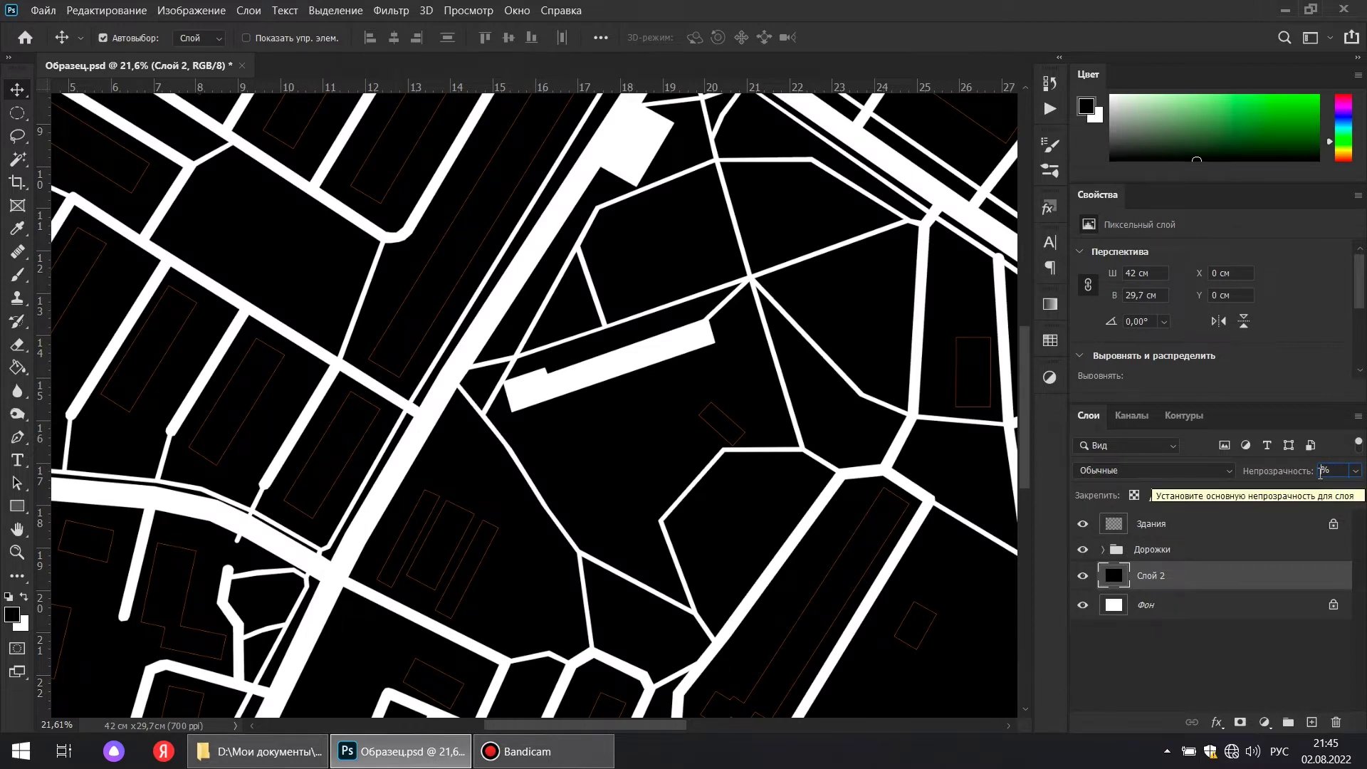
text(5)
click(1233, 668)
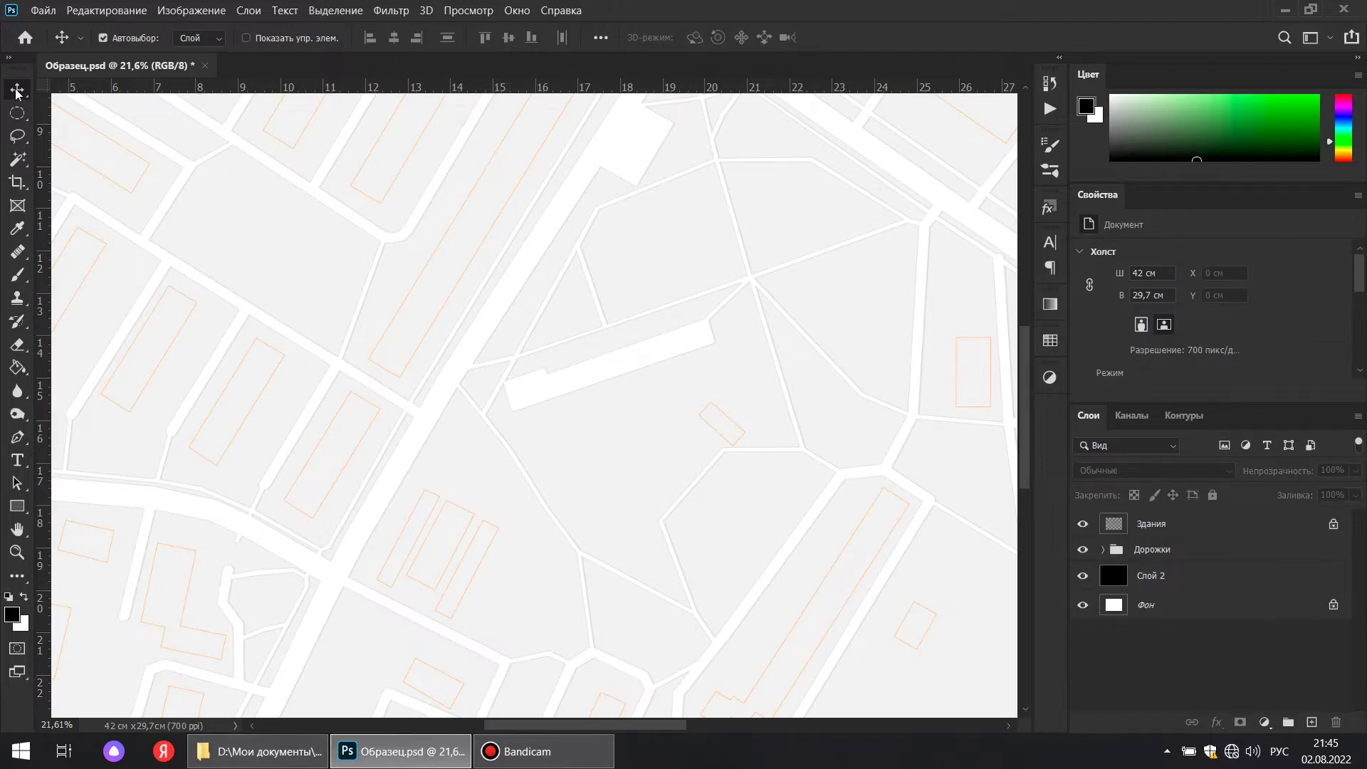
Add a new layer above the Здания layer and name it дома
scroll(619, 318, up, 3)
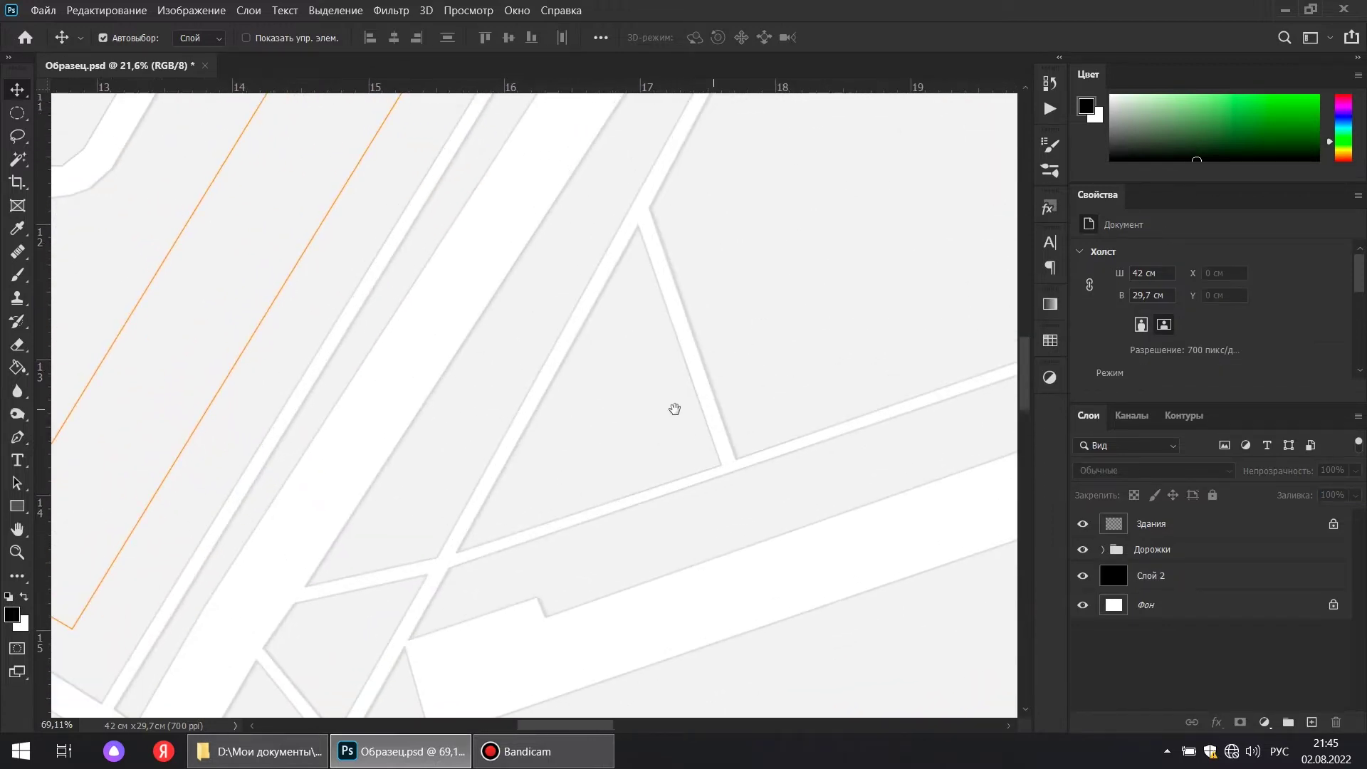
scroll(671, 406, up, 1)
scroll(656, 402, down, 3)
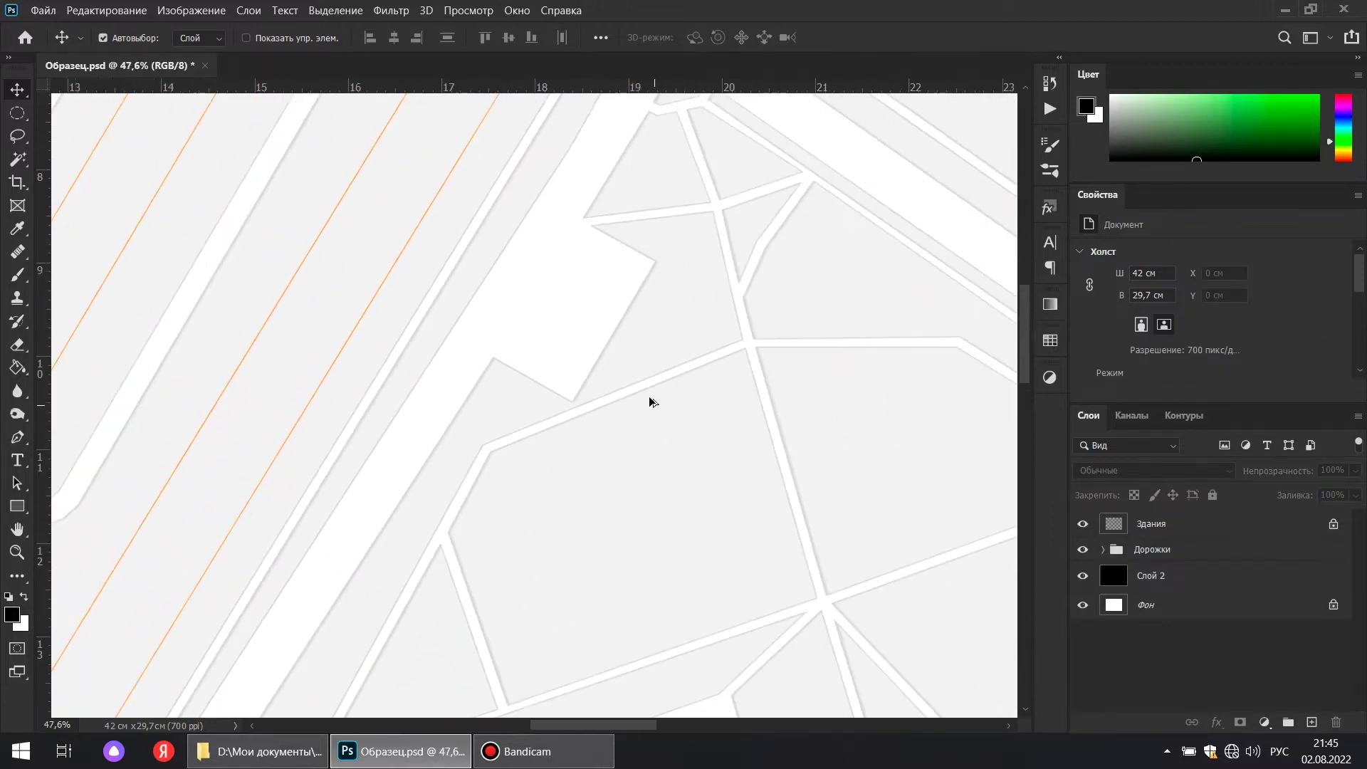
scroll(648, 396, down, 5)
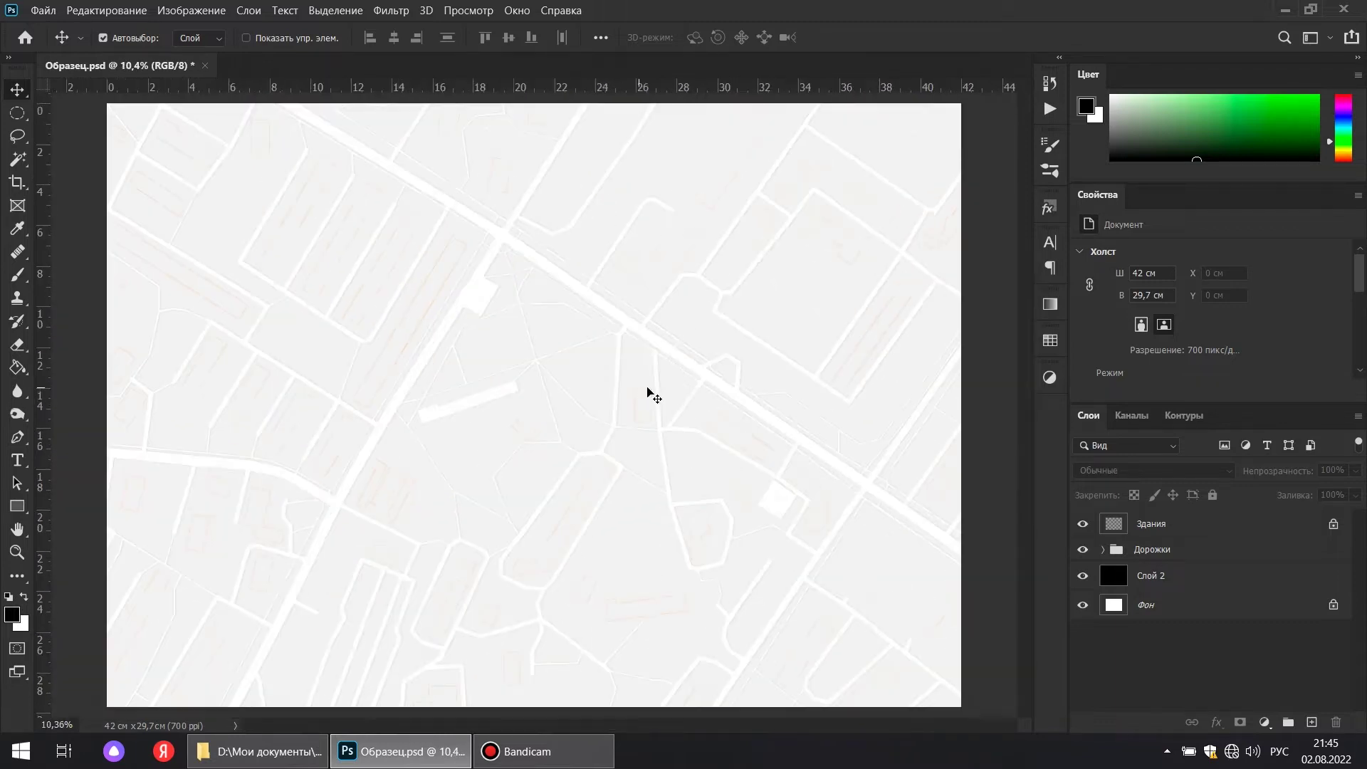
click(1153, 527)
click(1315, 724)
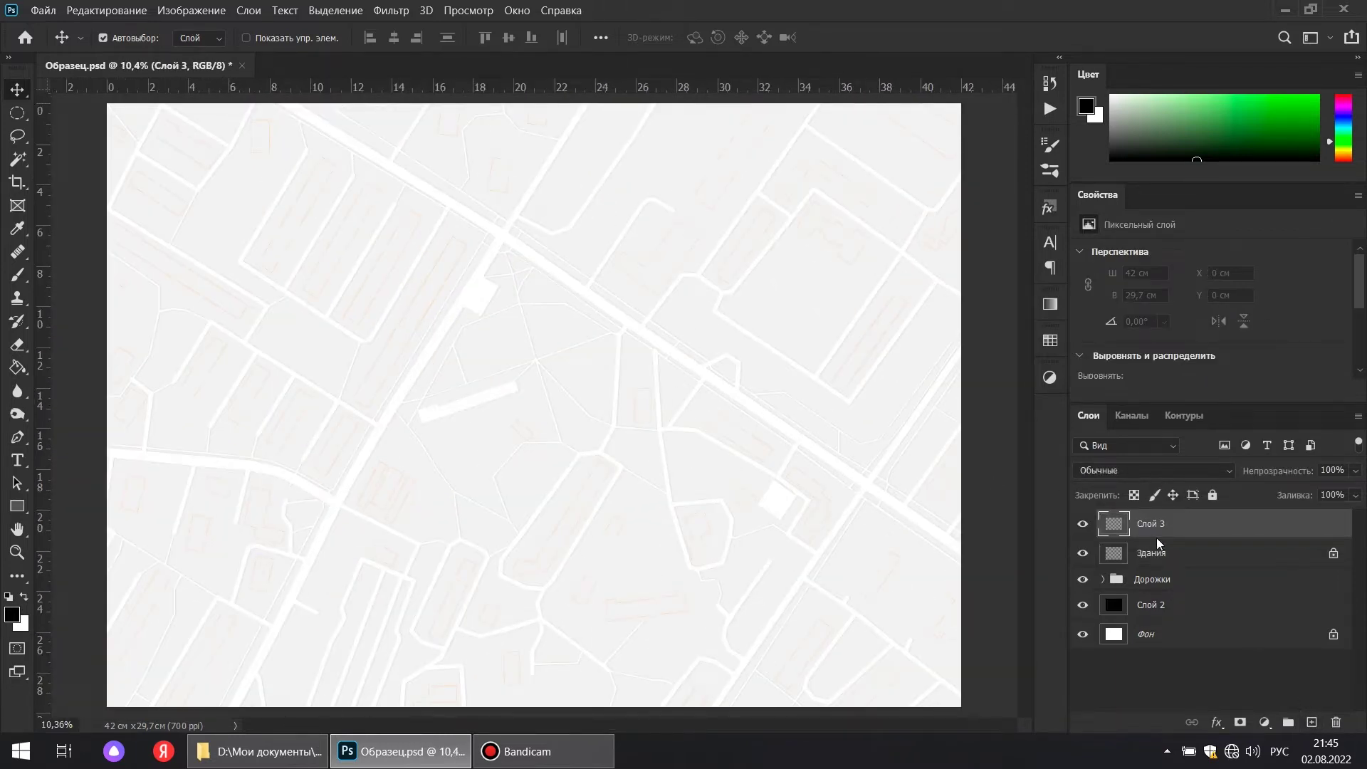
double_click(1149, 524)
text(дома)
key(Return)
Select the interiors of all building outlines on the Здания layer with the Magic Wand
click(1149, 561)
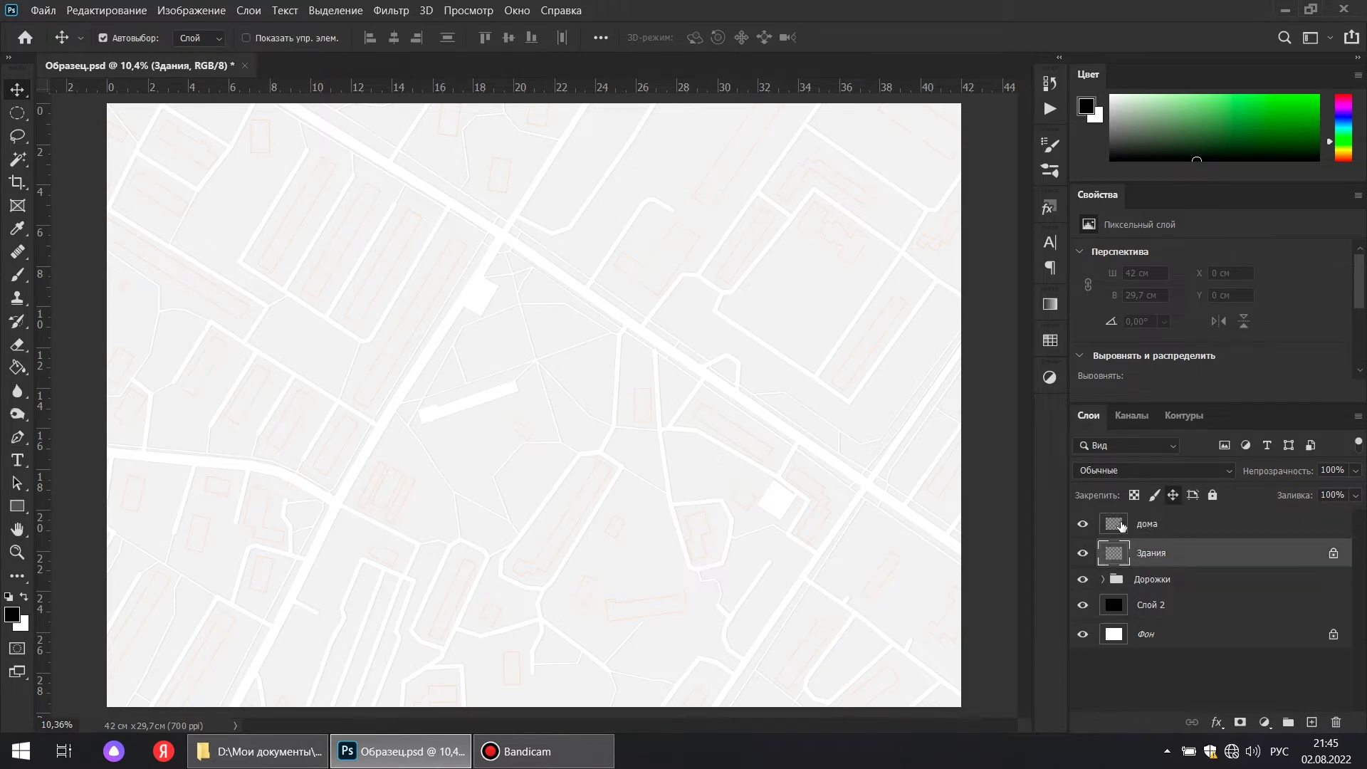
click(19, 160)
scroll(158, 145, up, 2)
click(93, 129)
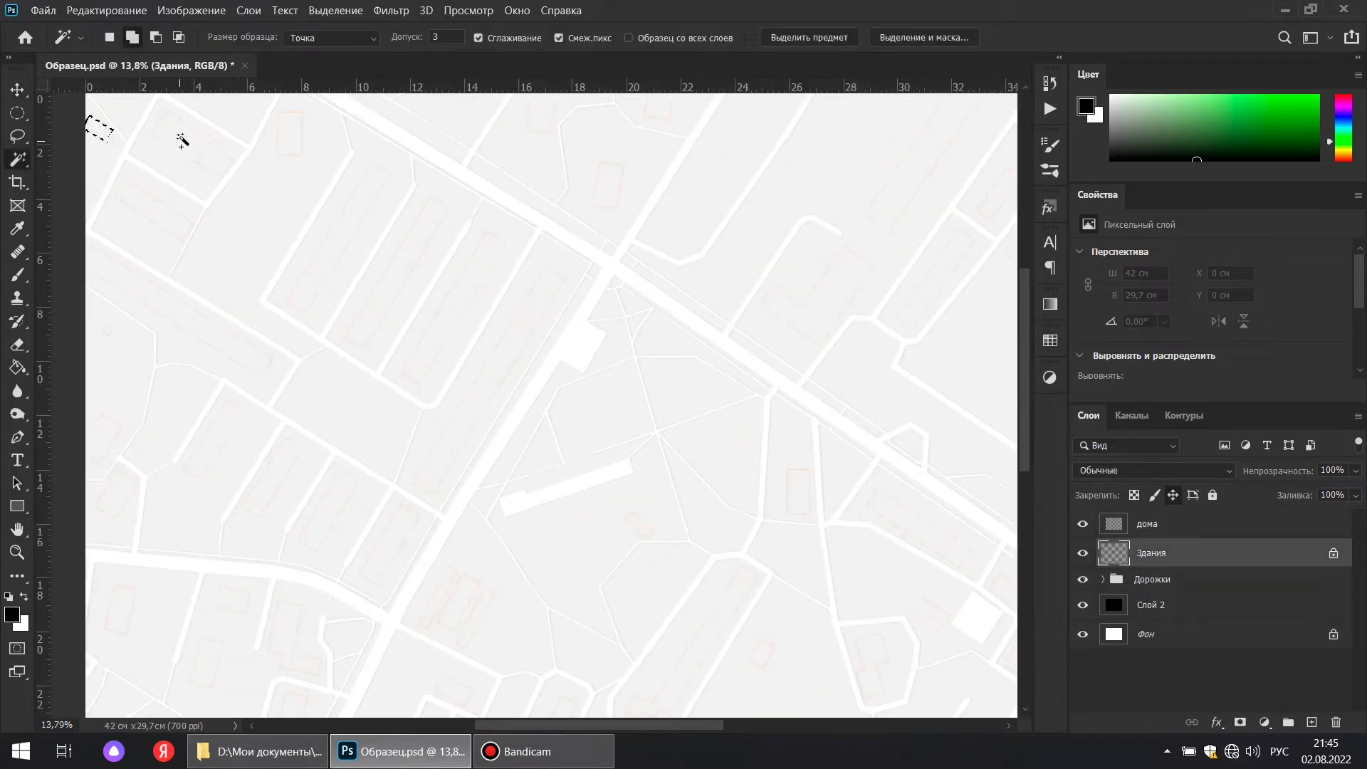
click(144, 206)
click(323, 265)
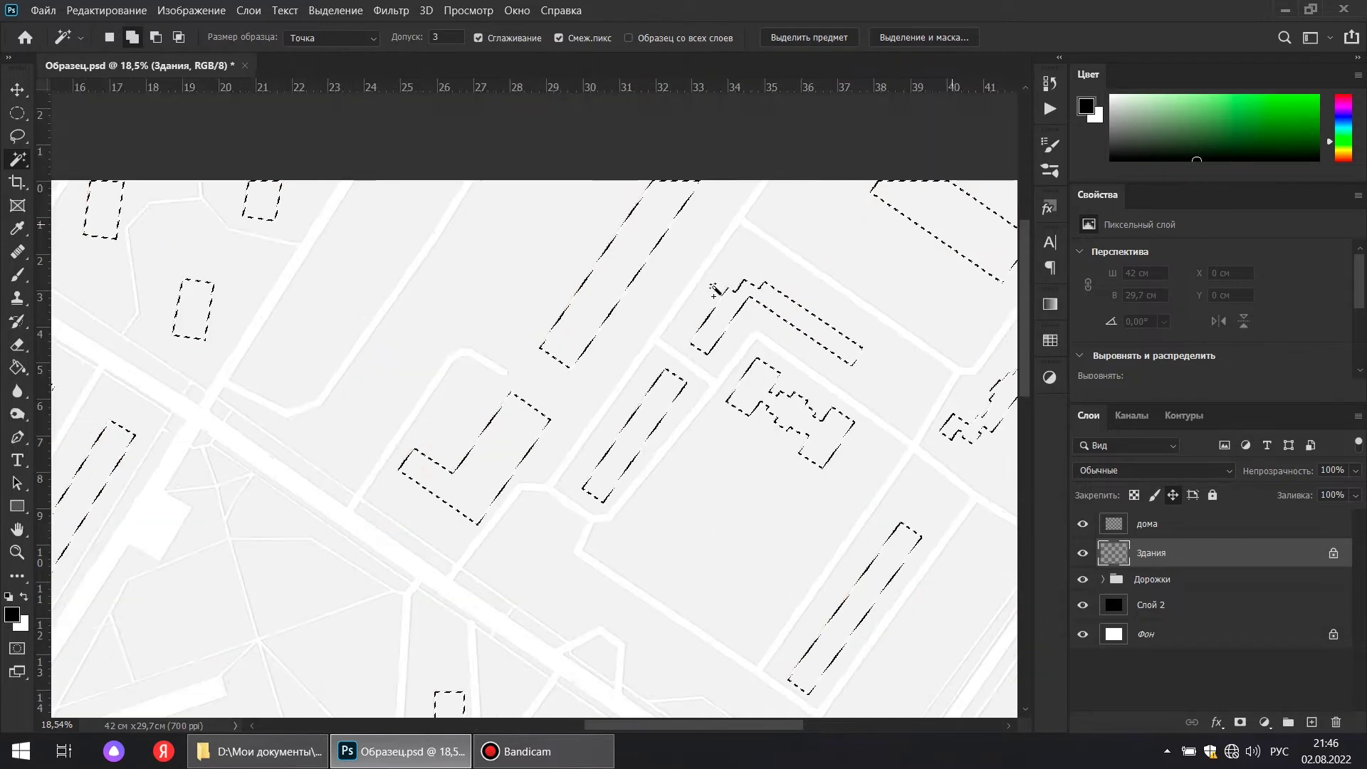
Examine the whole map for building outlines still missing from the selection
scroll(694, 283, down, 3)
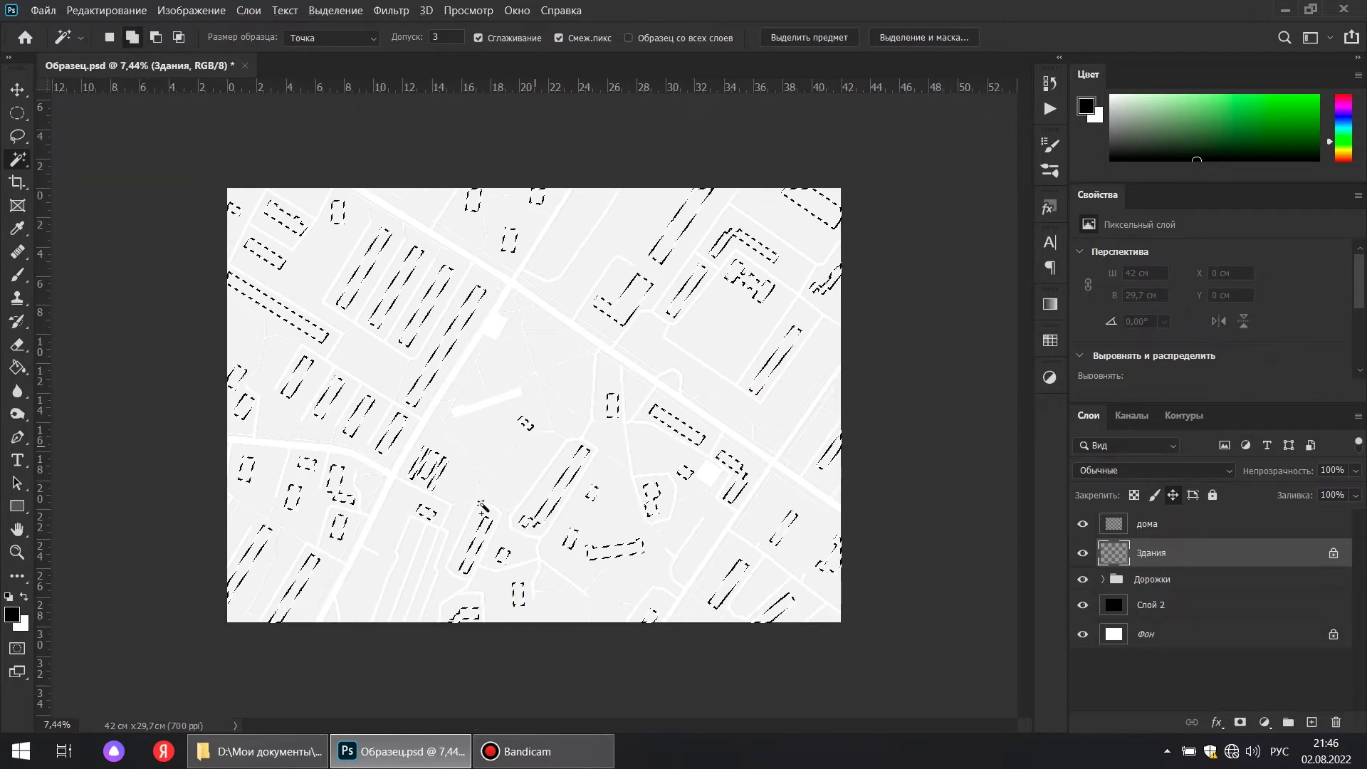
scroll(479, 511, up, 3)
drag(586, 372, 500, 517)
mouse_move(660, 400)
mouse_down()
mouse_move(509, 472)
mouse_move(635, 302)
mouse_move(635, 275)
mouse_move(784, 400)
mouse_move(799, 468)
mouse_move(818, 391)
mouse_up()
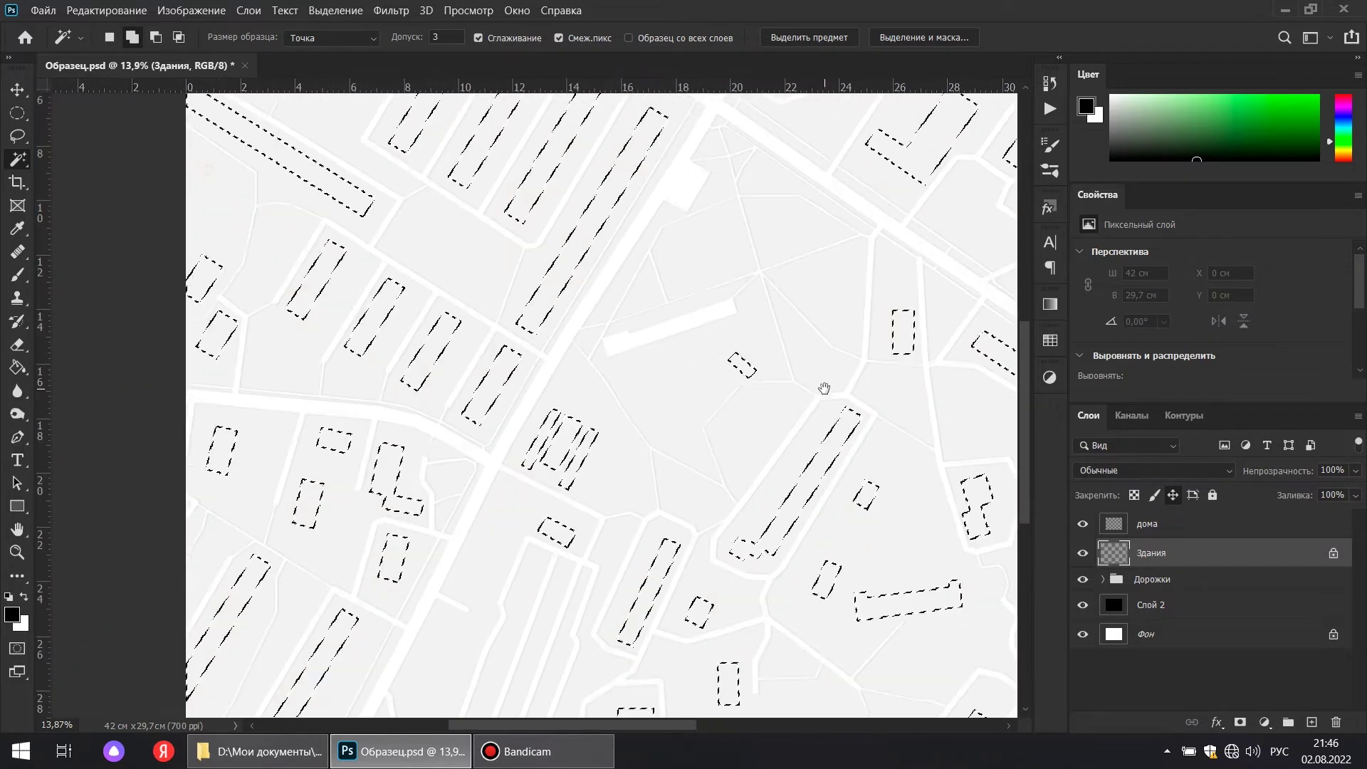
scroll(730, 384, down, 2)
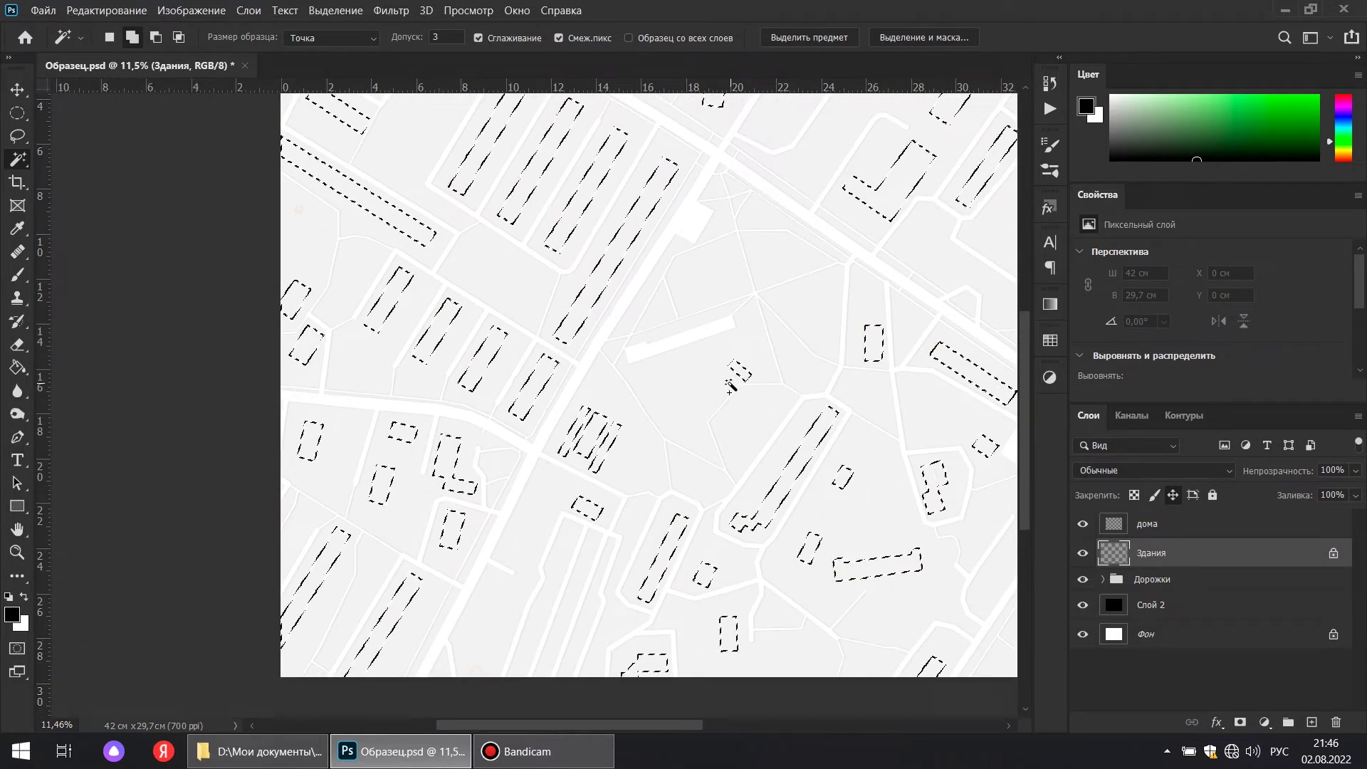
scroll(644, 417, up, 2)
drag(747, 307, 490, 312)
scroll(490, 312, down, 2)
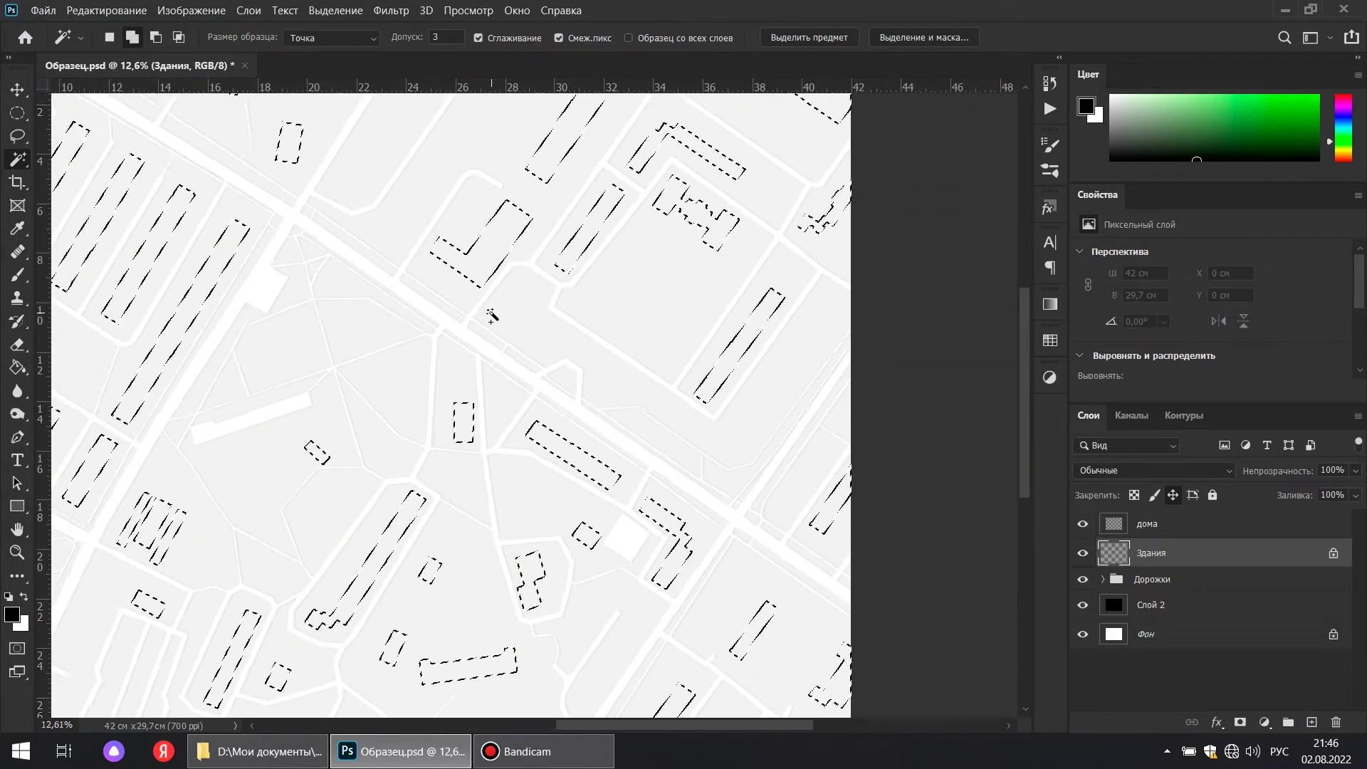
Fill the selected building shapes with the white background colour on the дома layer and deselect
click(1204, 531)
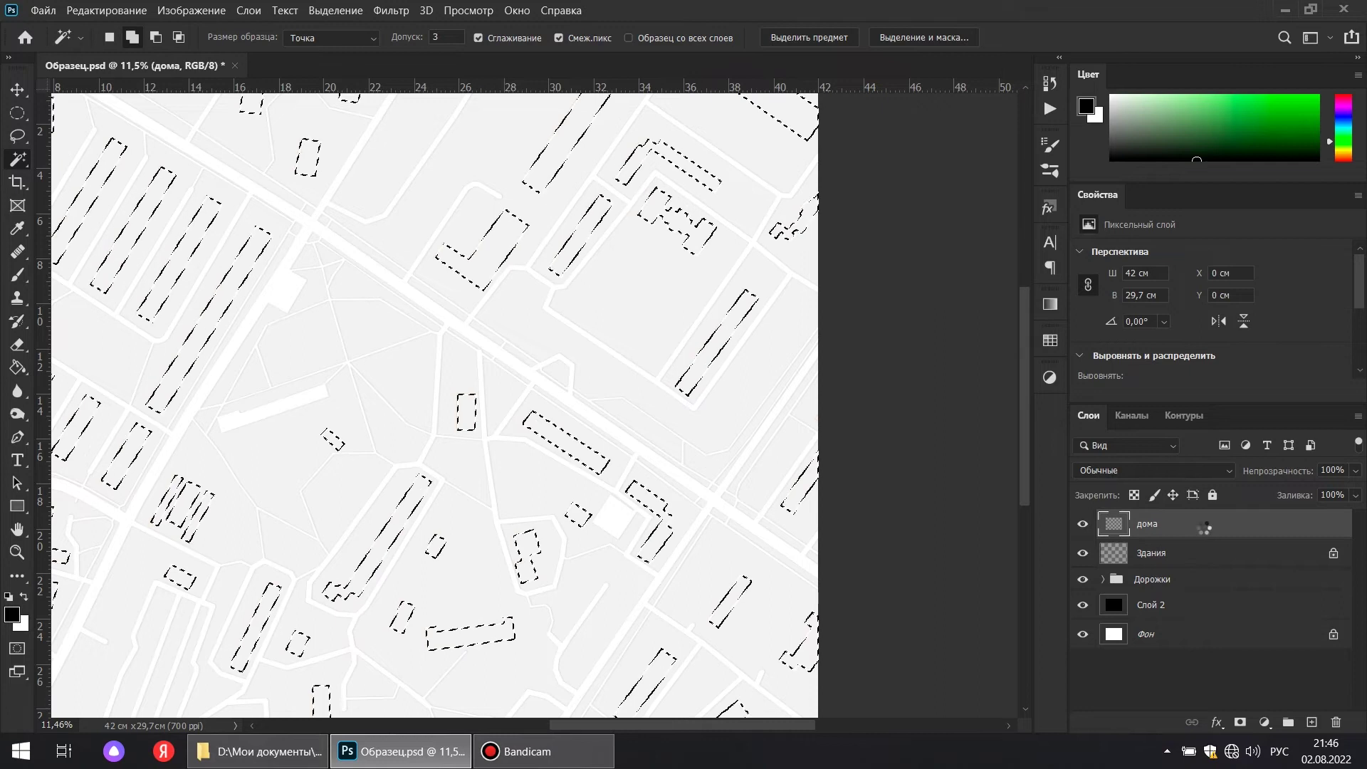
key(ctrl+BackSpace)
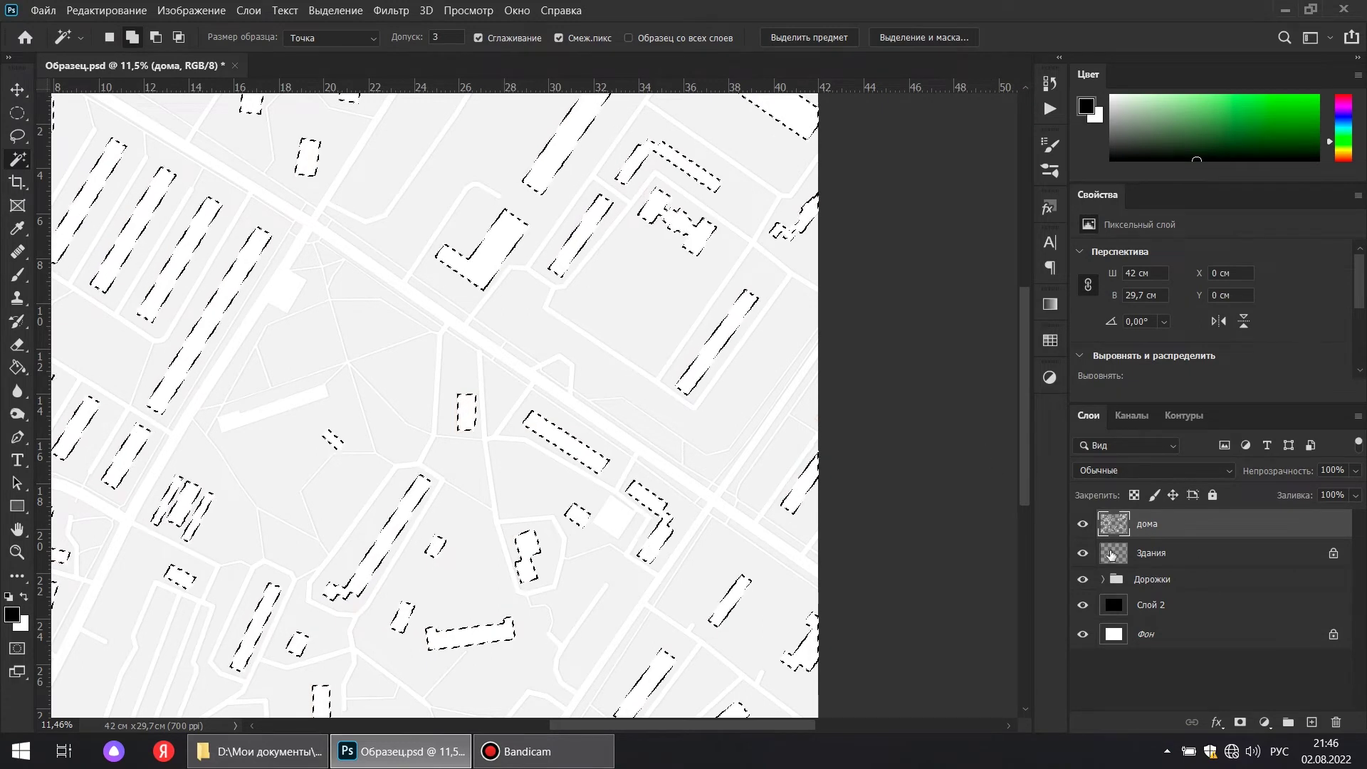
key(ctrl+d)
Group the дома and Здания layers, name the group здания, and hide the Здания outline layer inside it
click(19, 89)
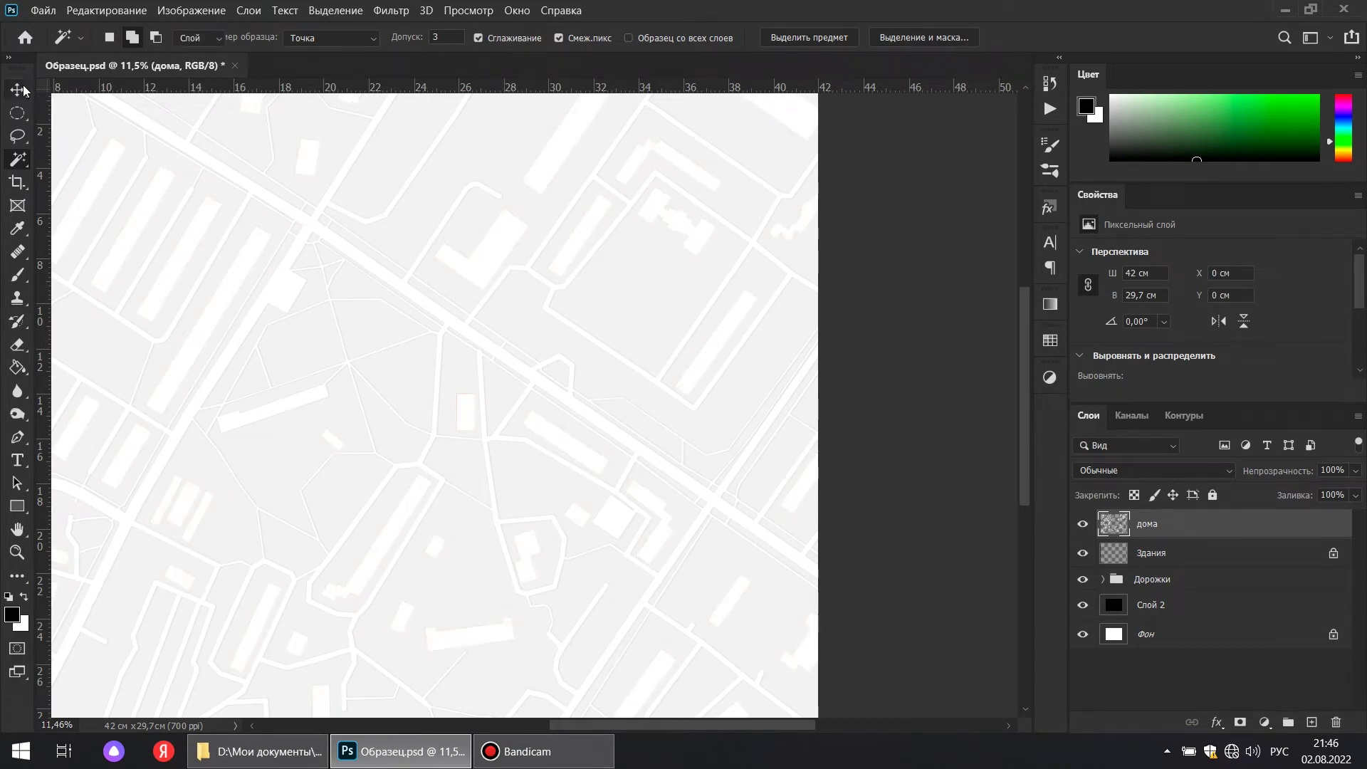
shift+click(1170, 560)
click(1298, 724)
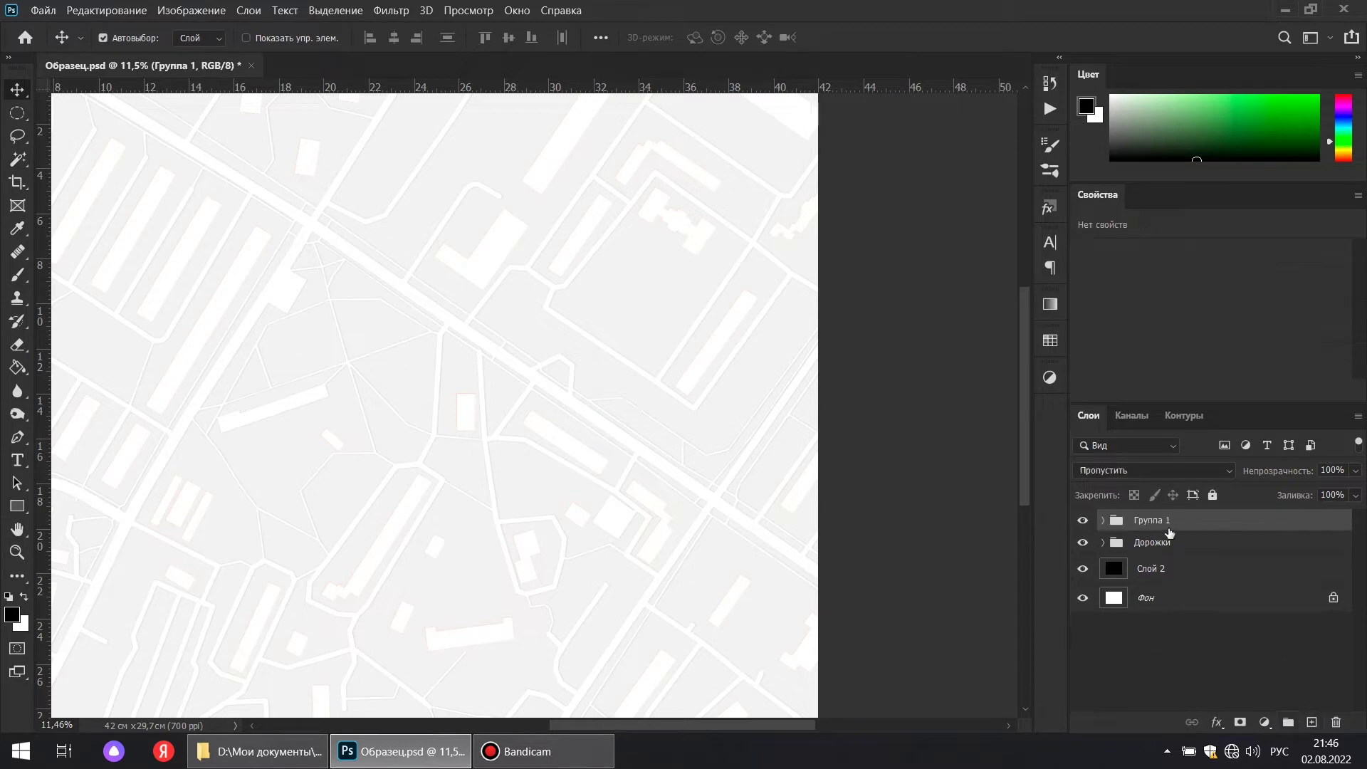
double_click(1152, 521)
text(здания)
key(Return)
click(1103, 521)
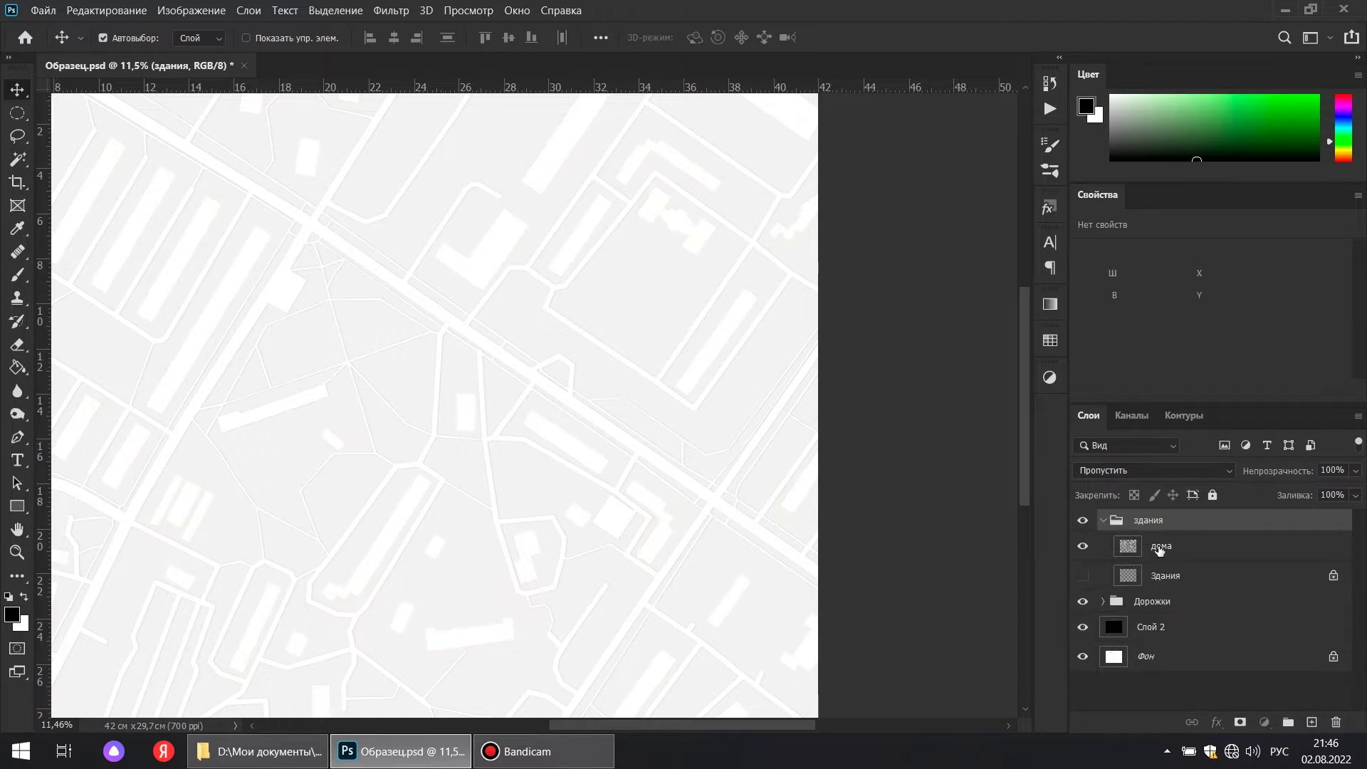
Duplicate the дома layer as дома копия within Образец.psd and place the copy beneath the original
click(1160, 547)
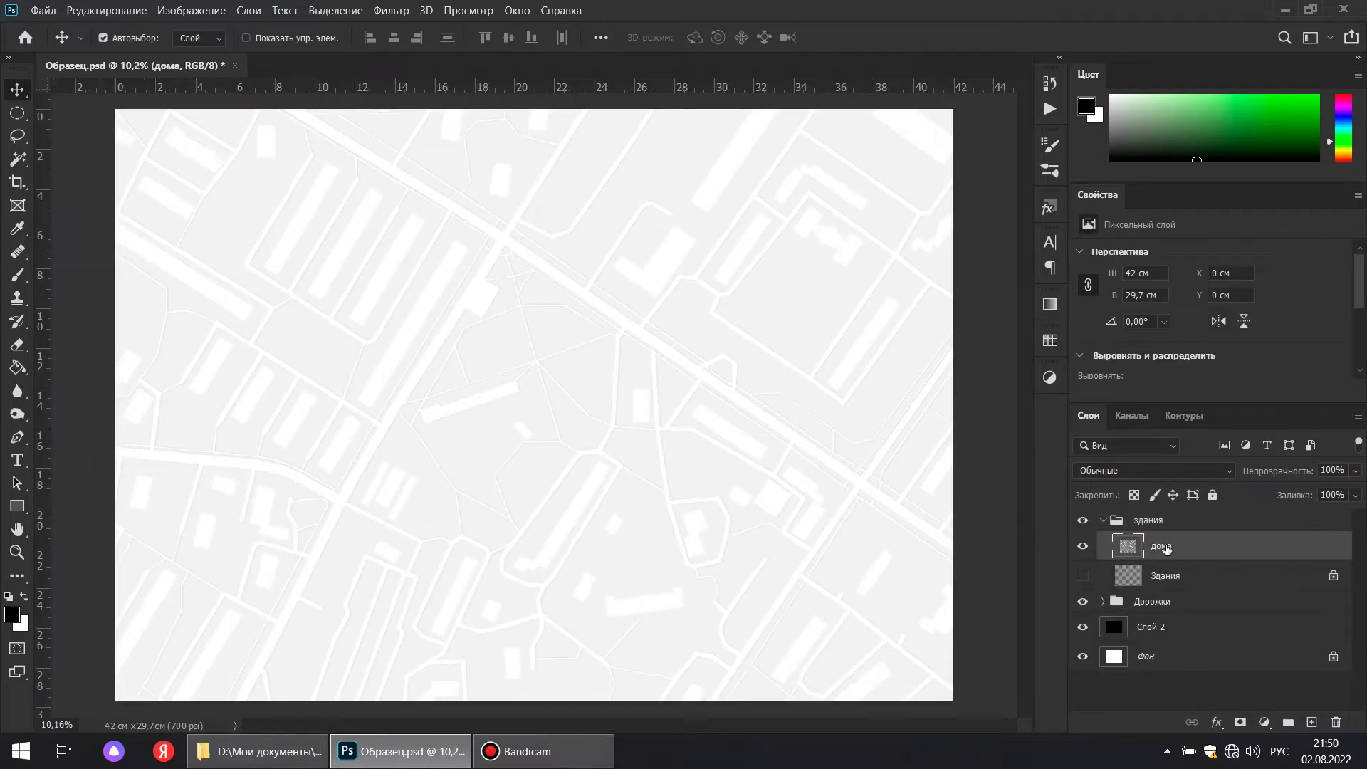
right_click(1166, 546)
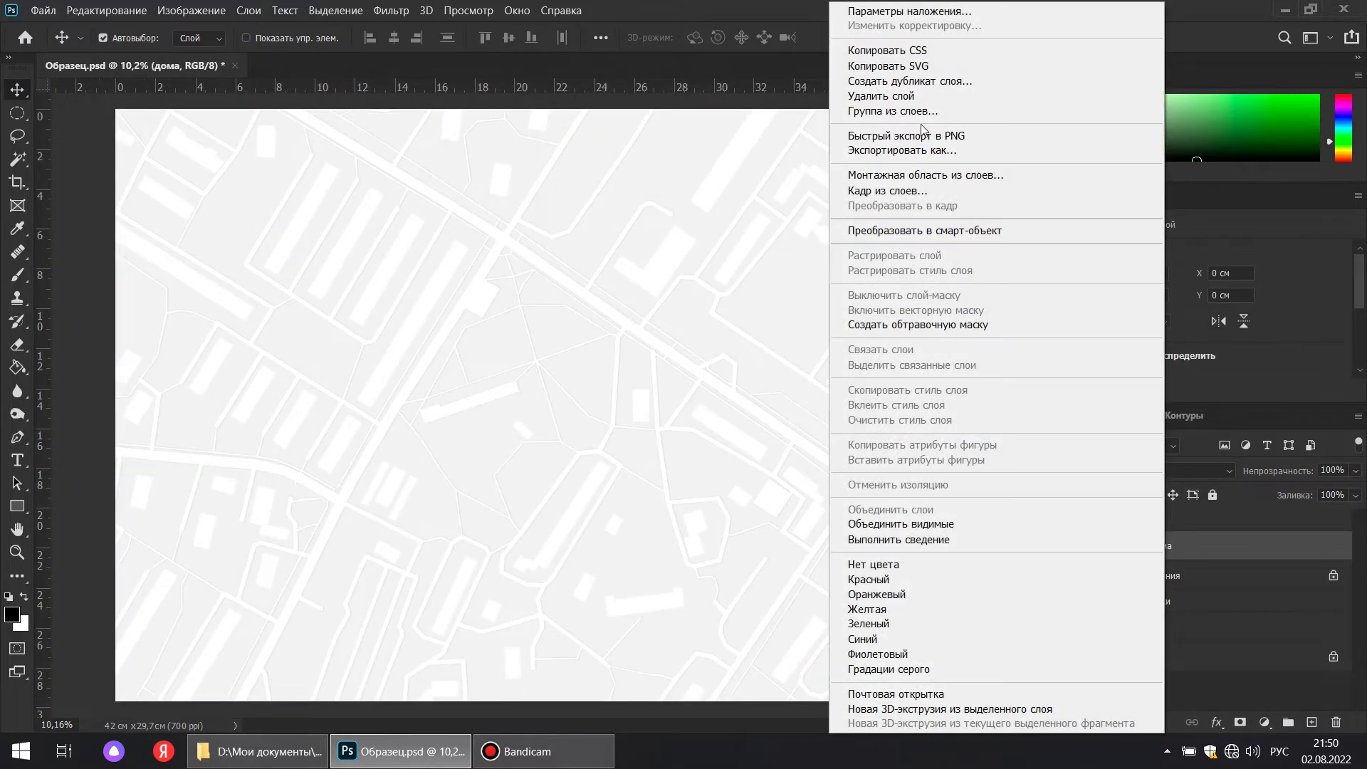
click(910, 81)
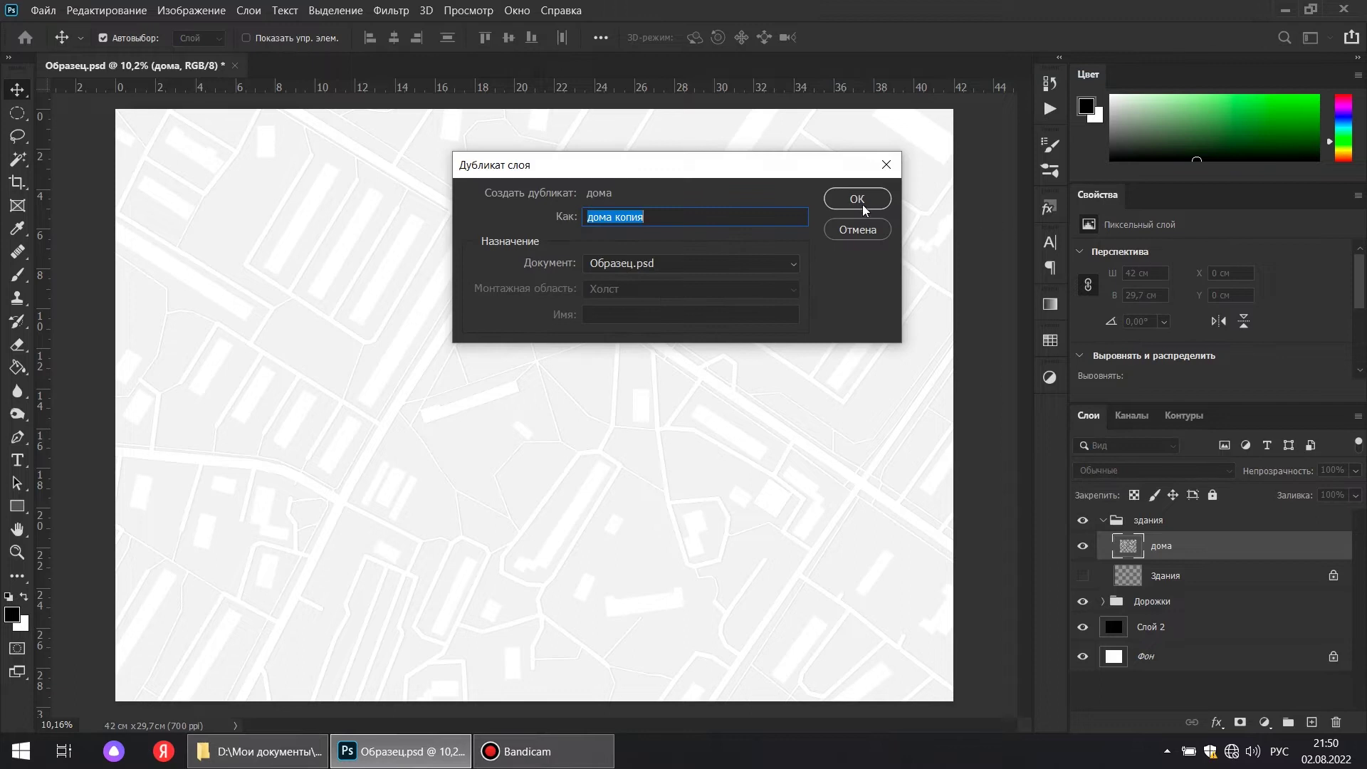
click(861, 201)
drag(1176, 549, 1174, 577)
Extend the building shapes on дома копия about 1.08 cm to the right with repeated nudged copies, then deselect
ctrl+click(1128, 575)
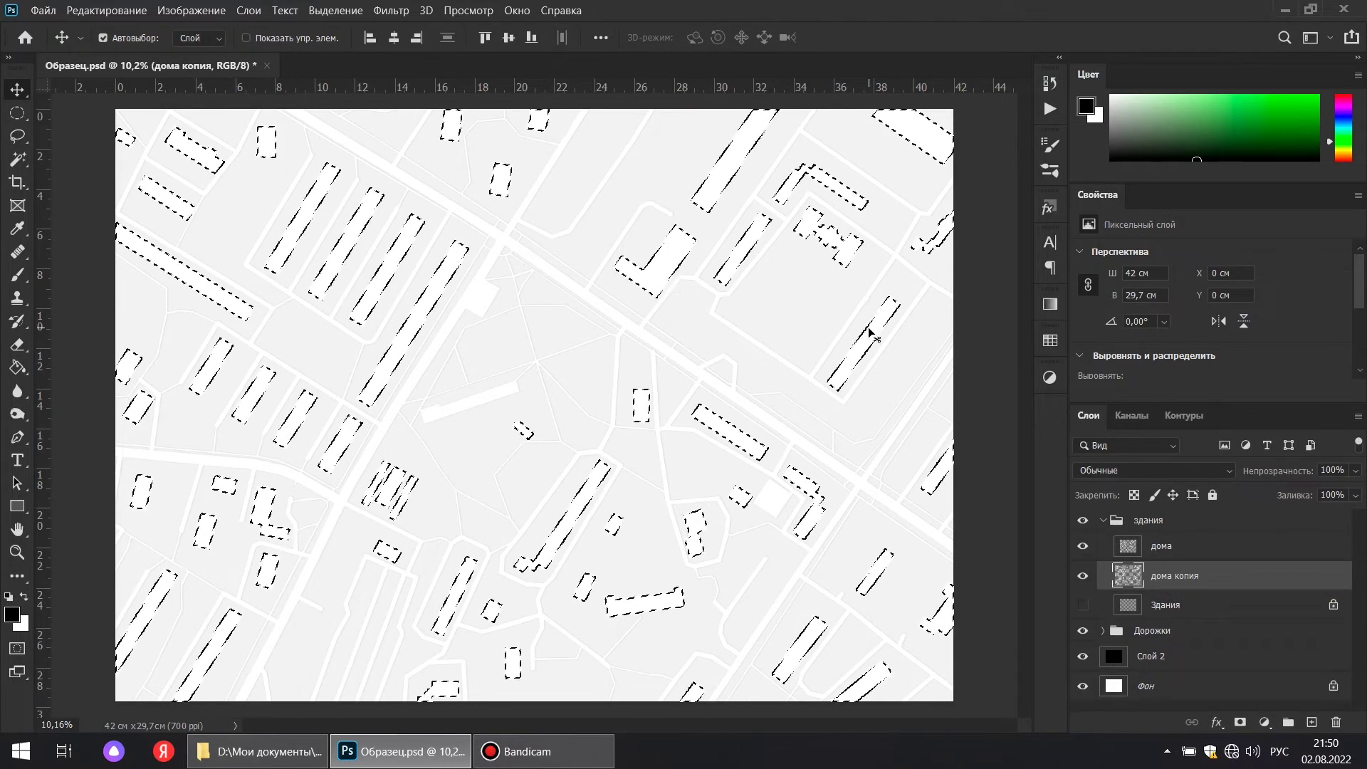
key(ctrl+alt+Right)
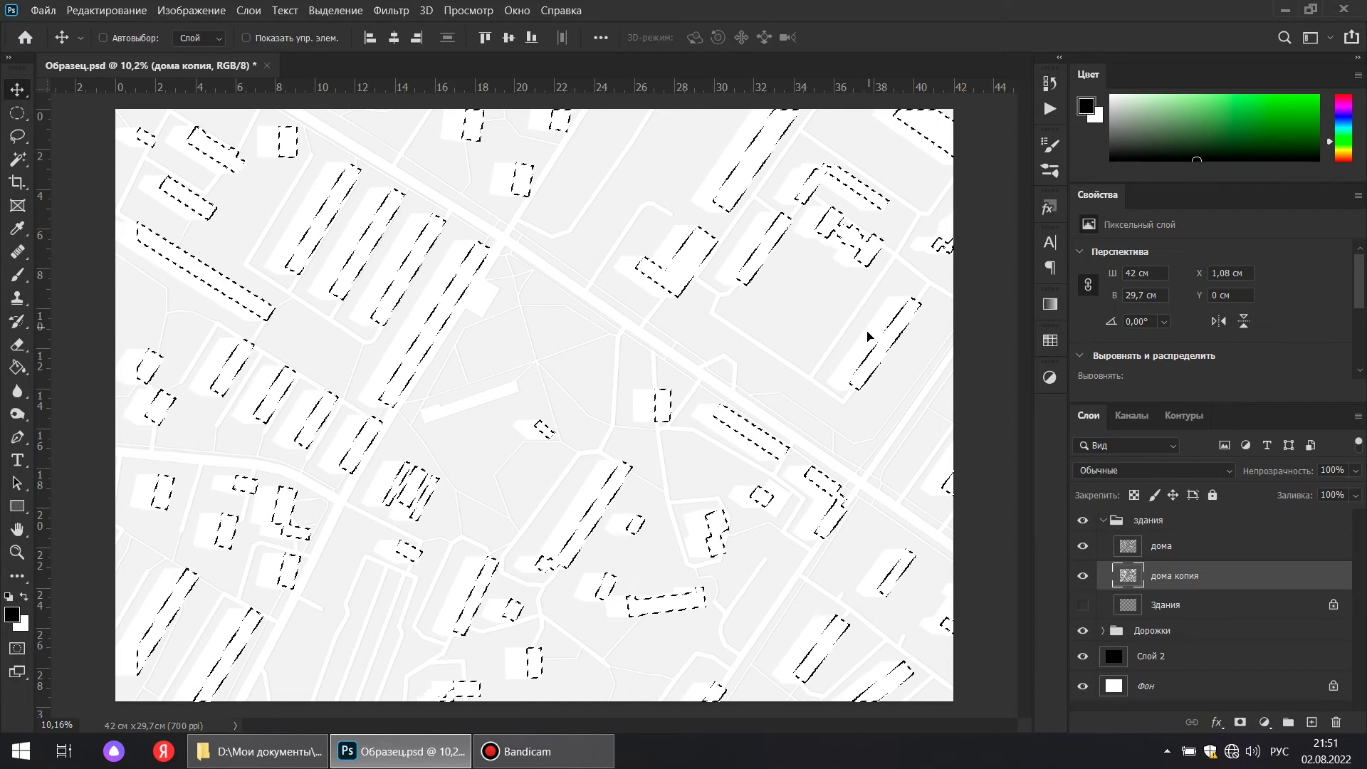
key(ctrl+d)
Fill the extended shapes on дома копия with black and lower the layer's opacity to 5%
ctrl+click(1128, 577)
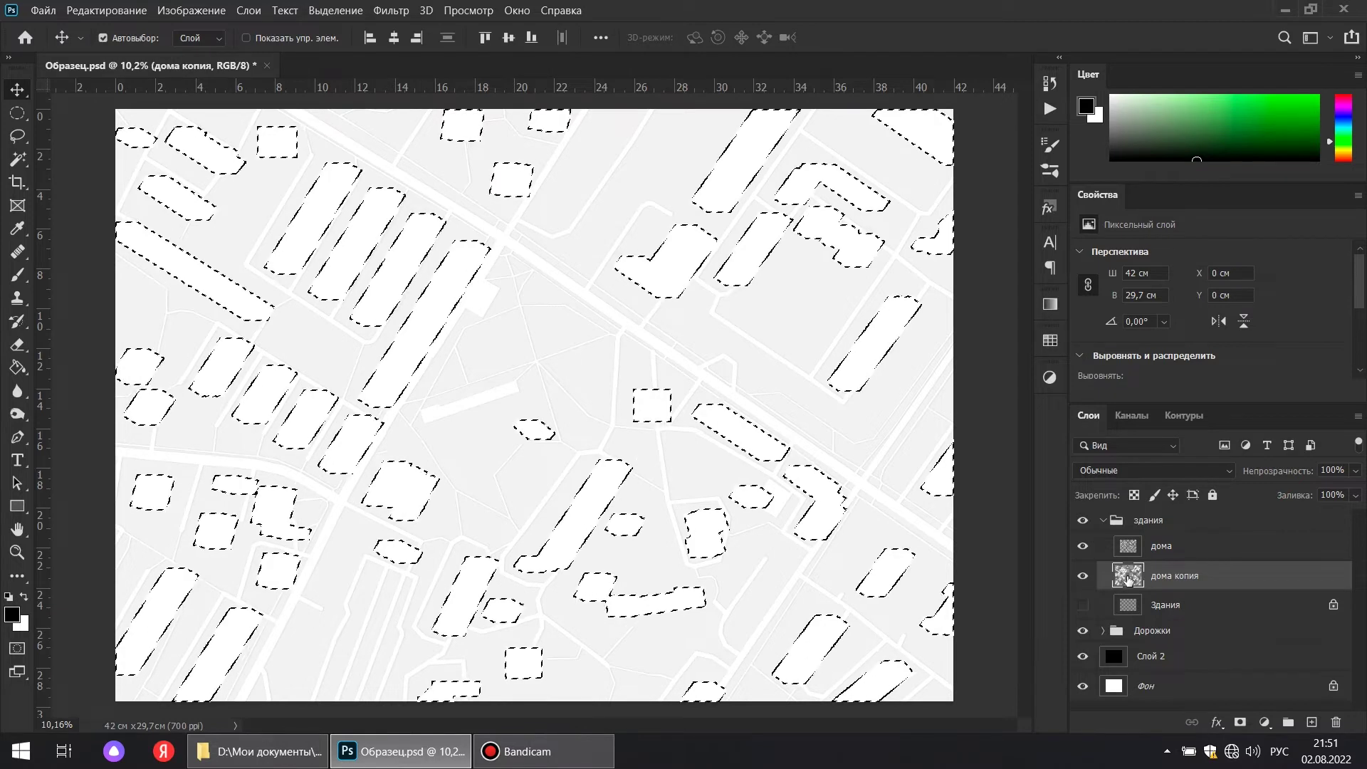
key(alt+BackSpace)
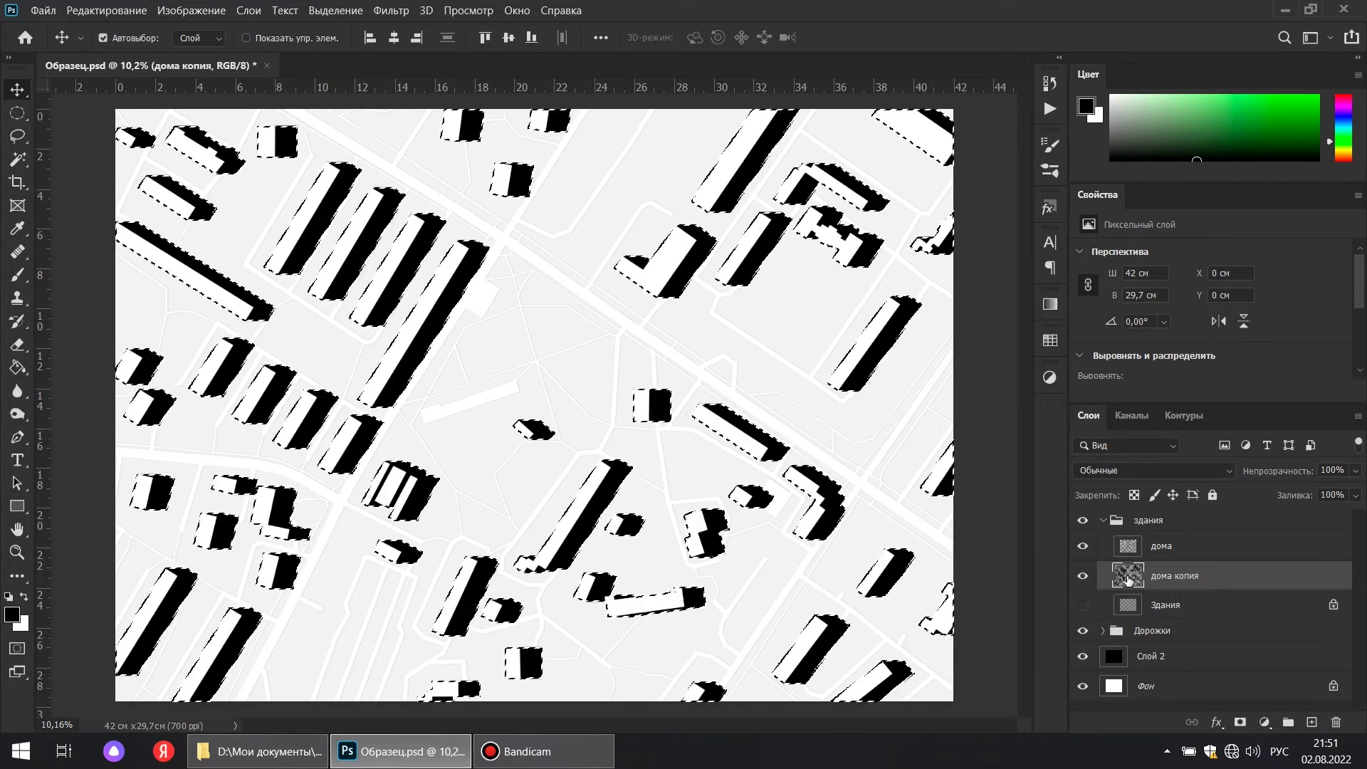
key(ctrl+d)
click(1355, 471)
drag(1280, 491, 1278, 487)
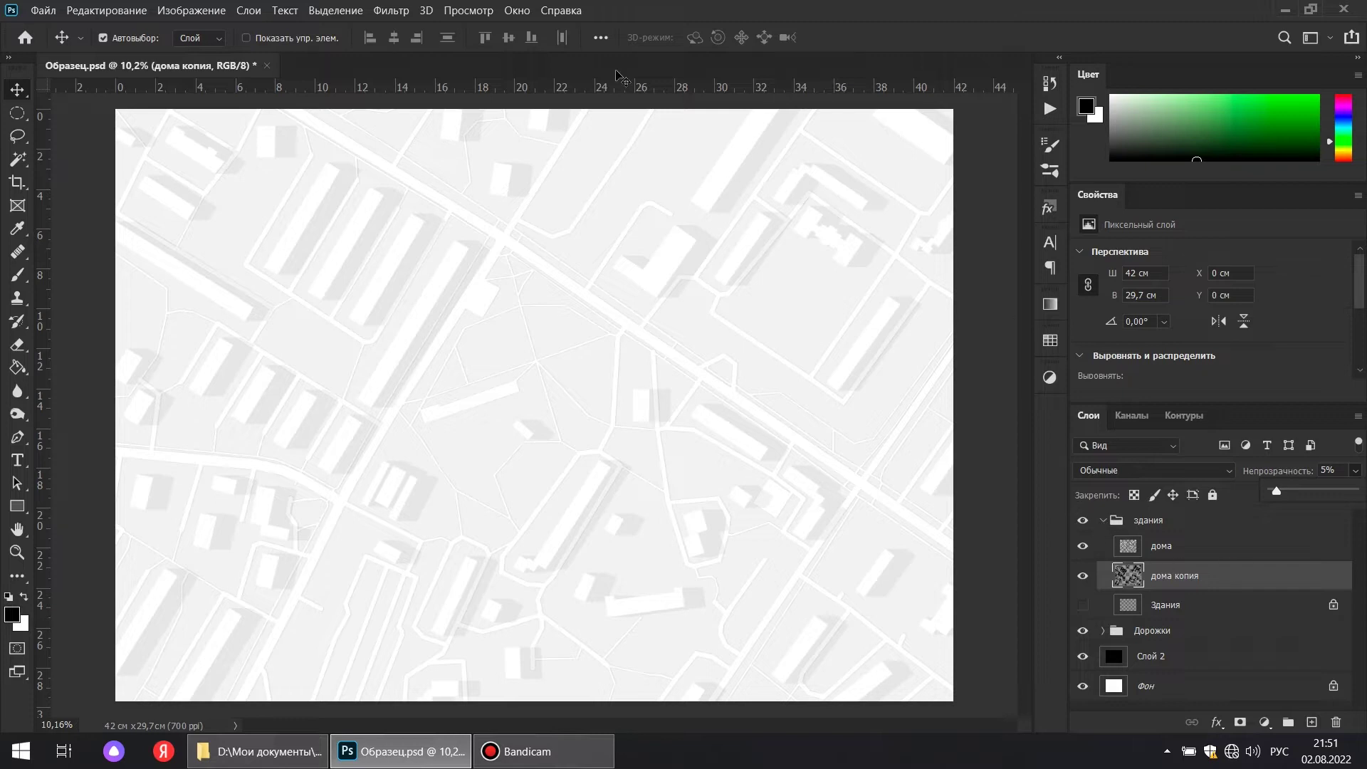
Apply a Gaussian Blur with a 10 px radius to the building shadows on дома копия
click(407, 13)
mouse_move(613, 265)
click(700, 361)
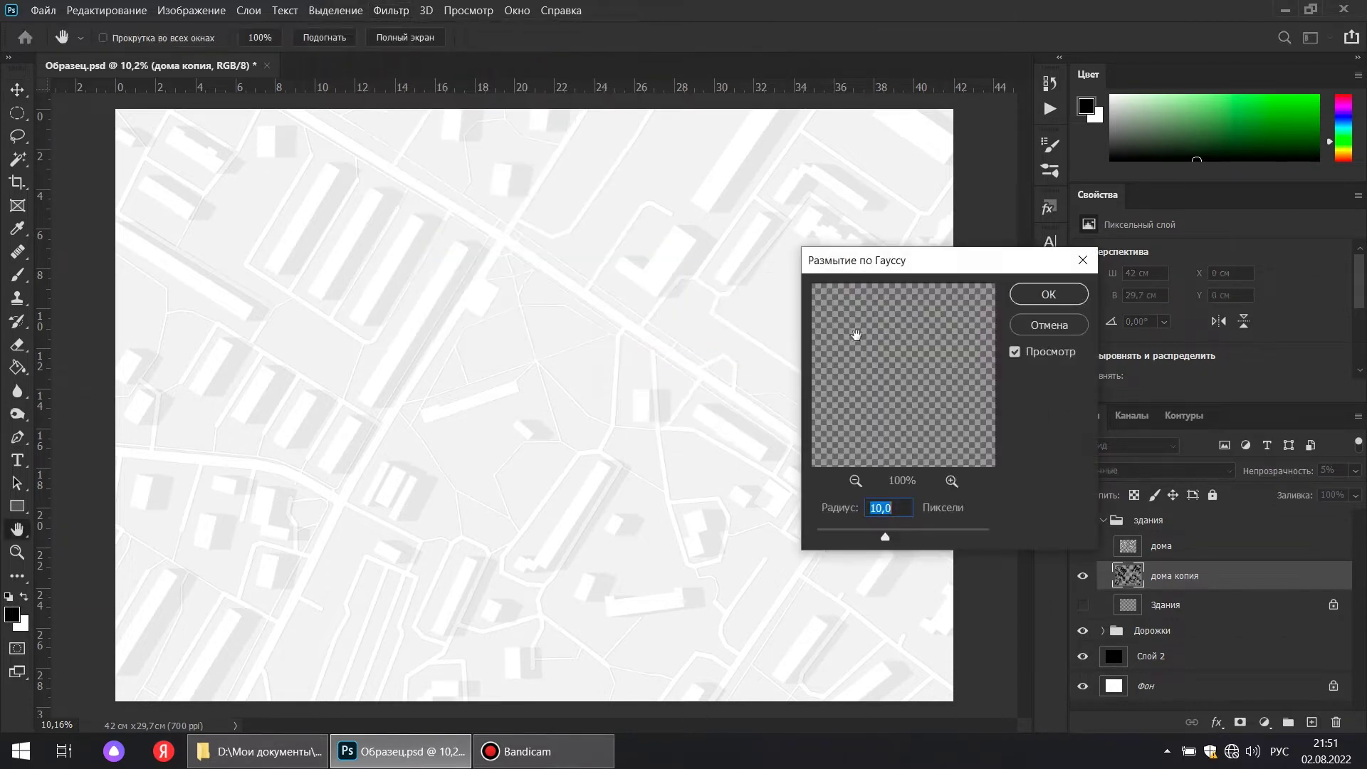
key(Return)
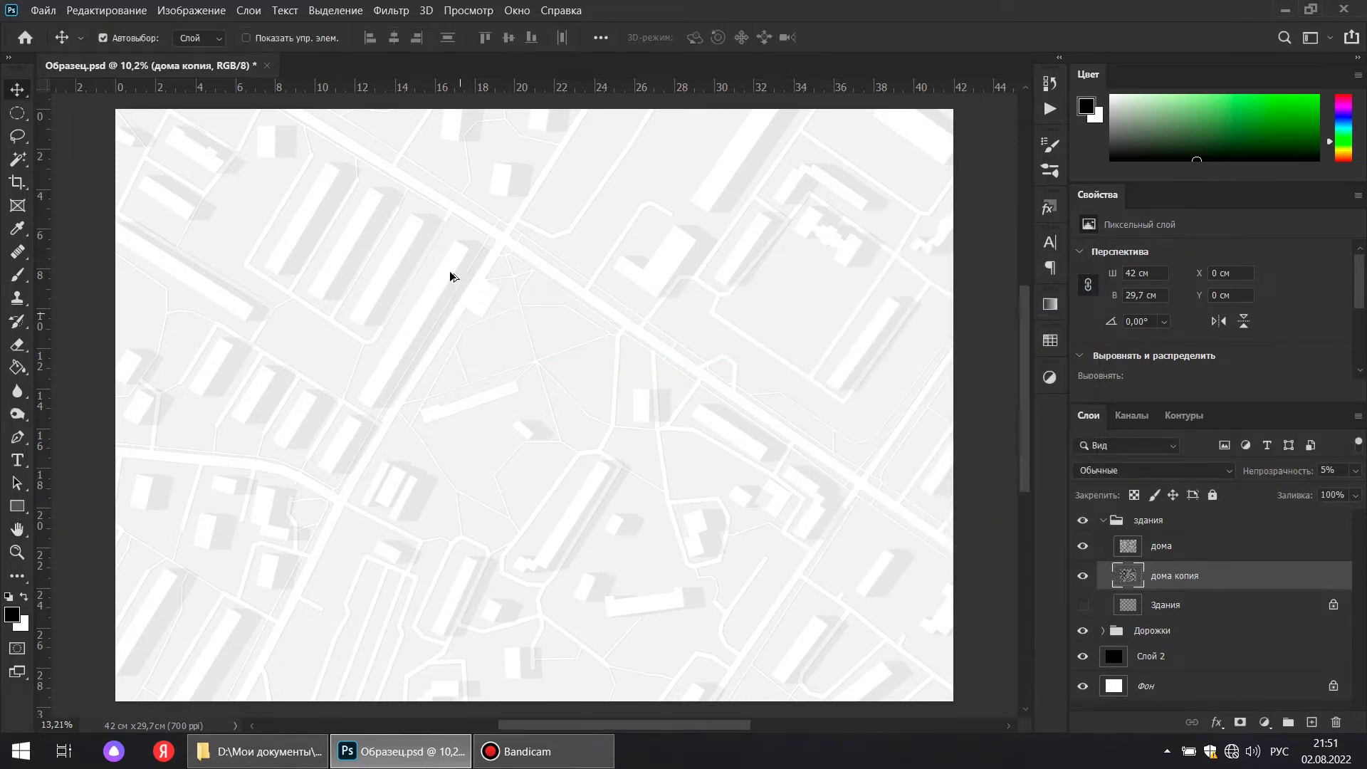
scroll(504, 201, up, 3)
drag(401, 238, 81, 301)
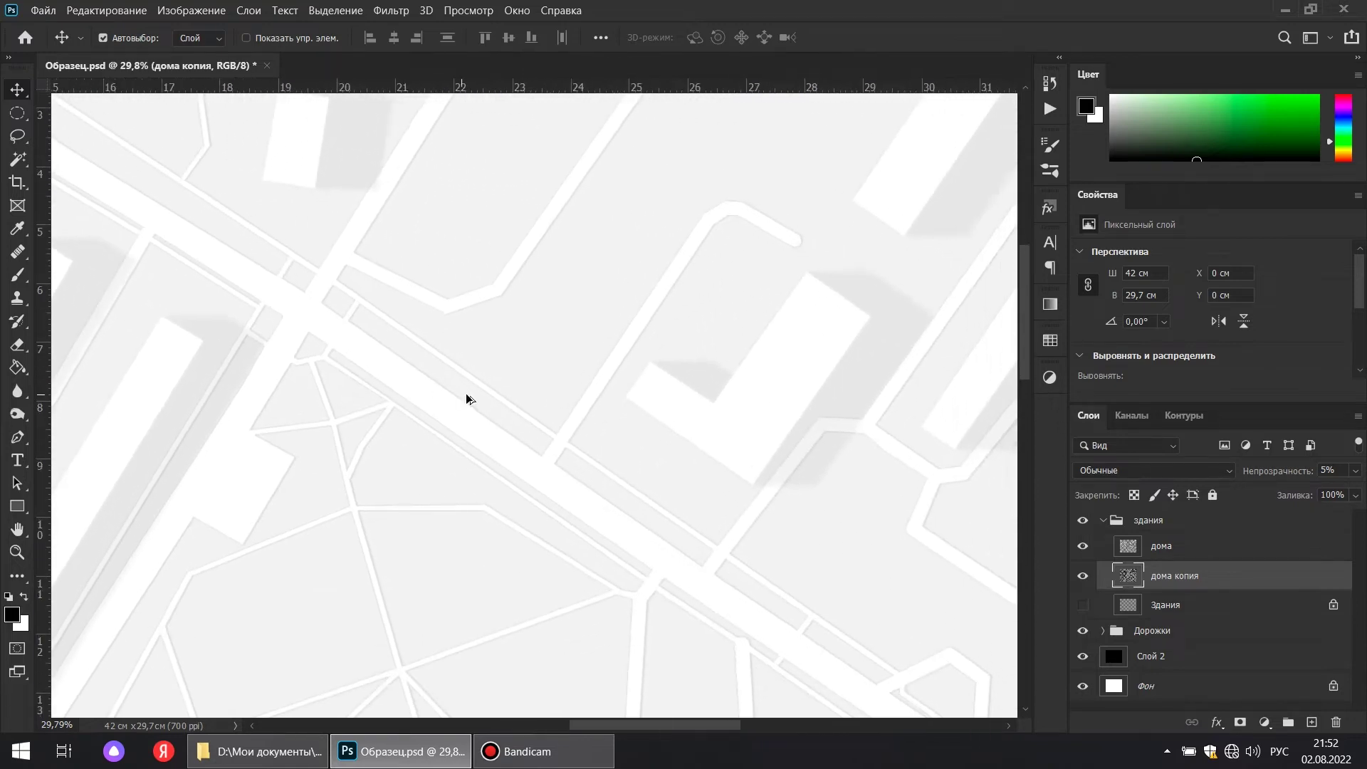
scroll(468, 397, down, 3)
scroll(478, 386, up, 1)
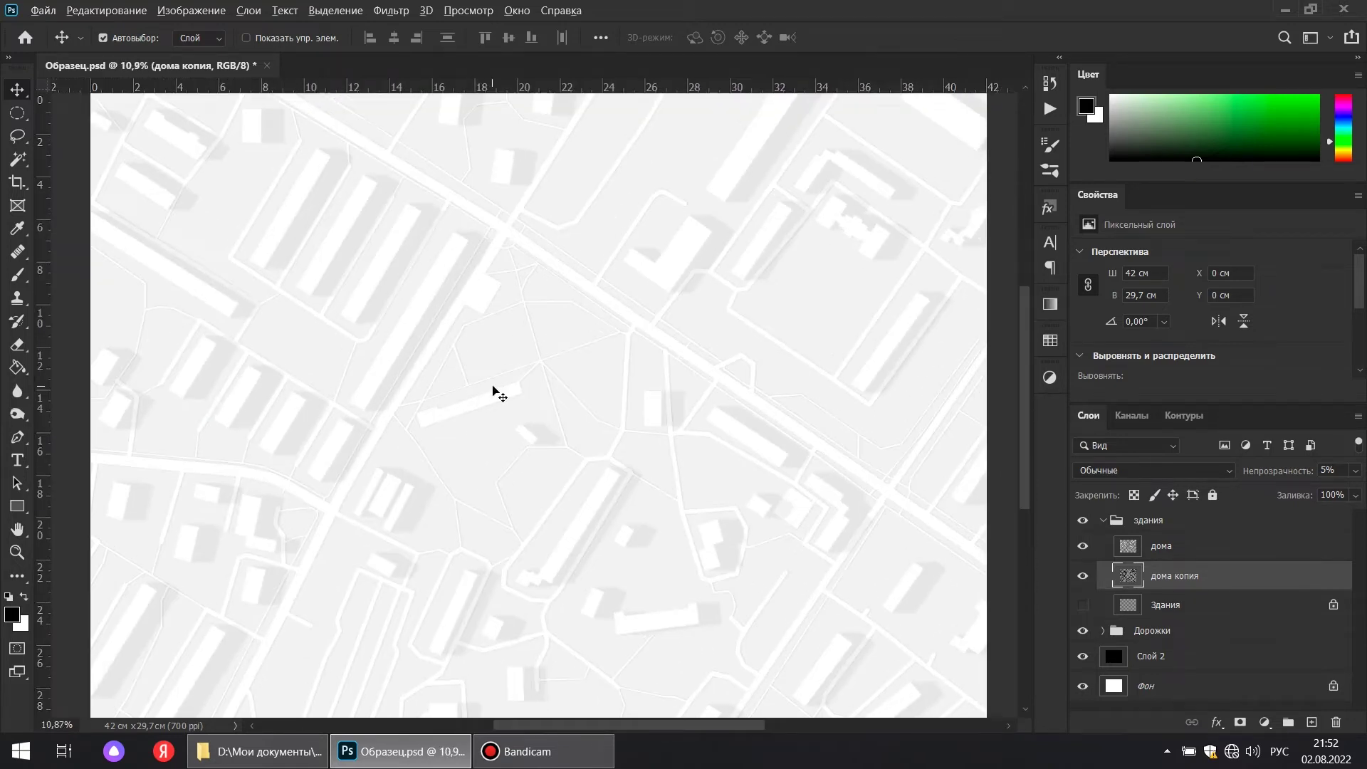
scroll(495, 391, down, 2)
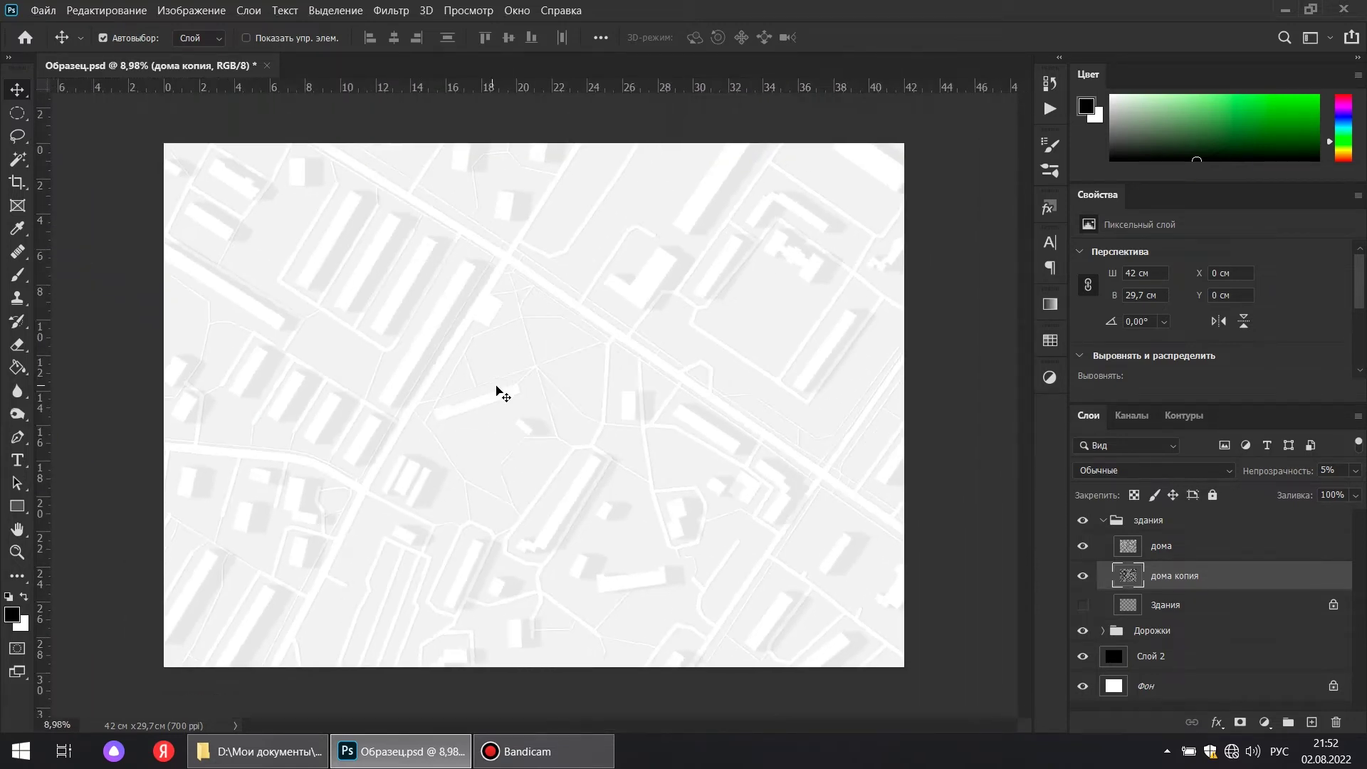
Collapse the здания group and place the light green texture from the Textures/Grass folder into Образец.psd
click(1103, 520)
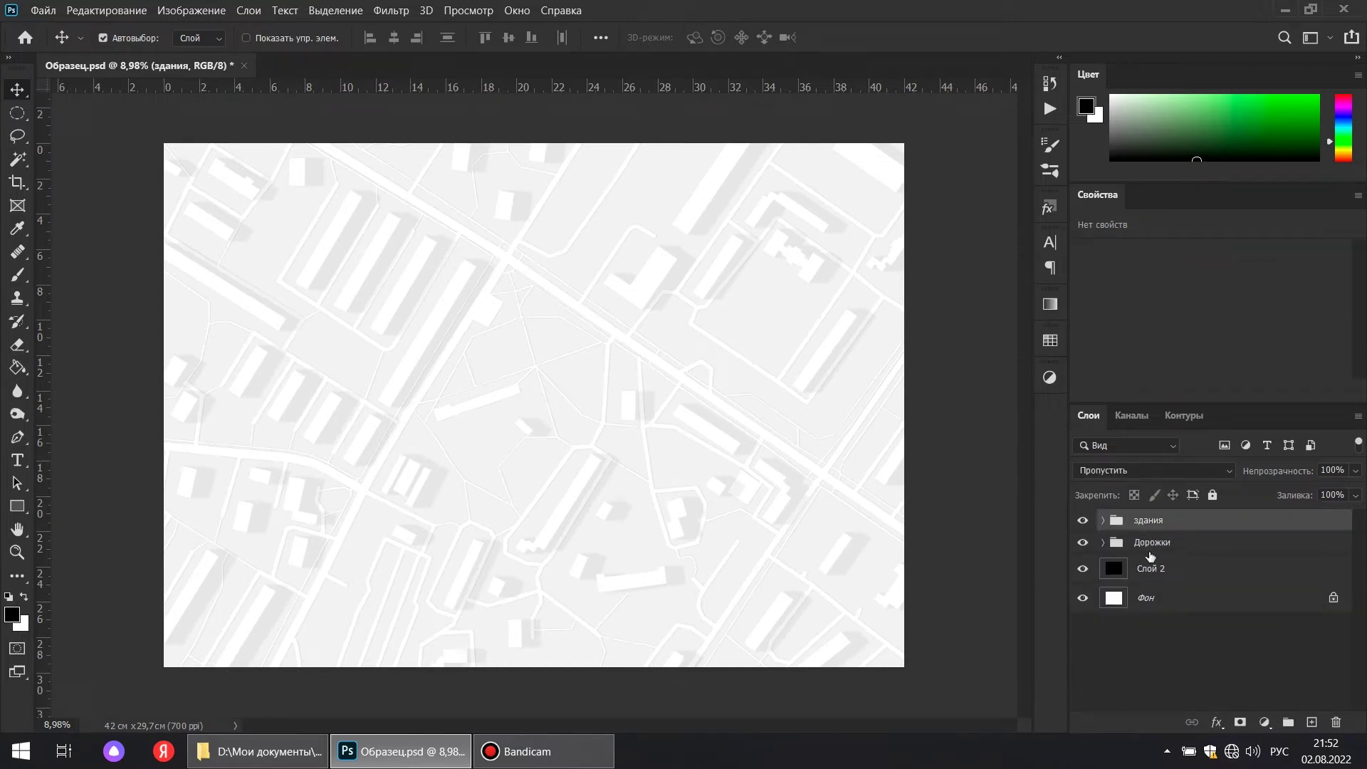
click(258, 751)
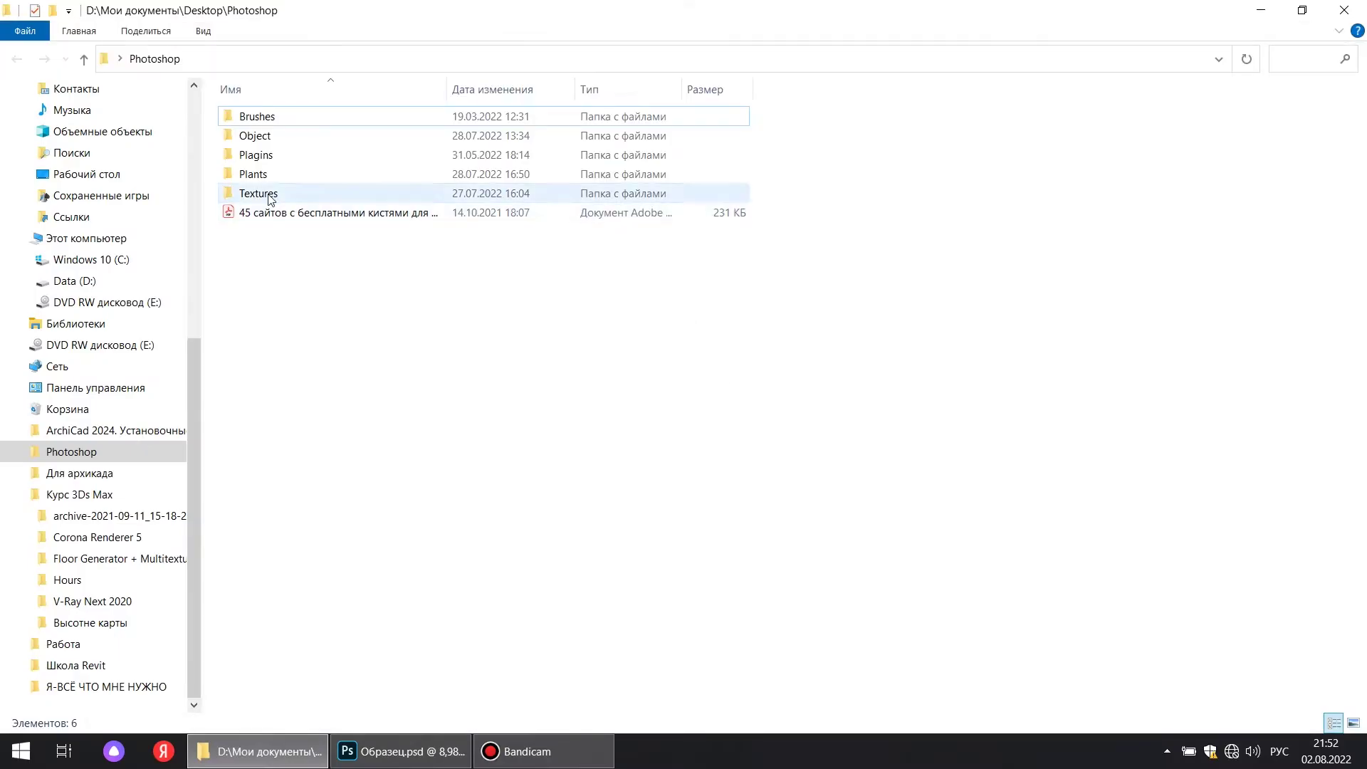
double_click(271, 195)
double_click(273, 117)
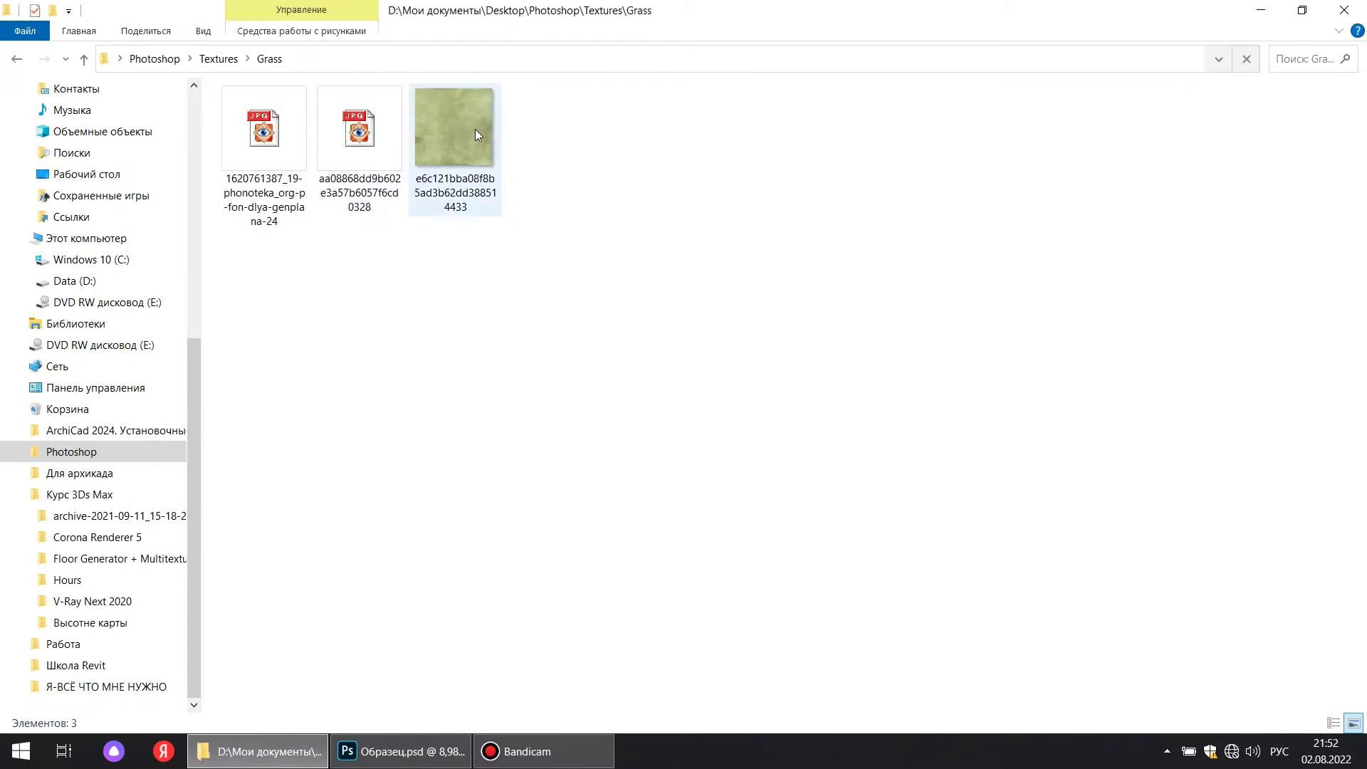
drag(450, 129, 383, 514)
key(Return)
Build a mirrored two-by-two grass block by copying the texture sideways, merging the pair, and copying the result upward
drag(431, 425, 673, 441)
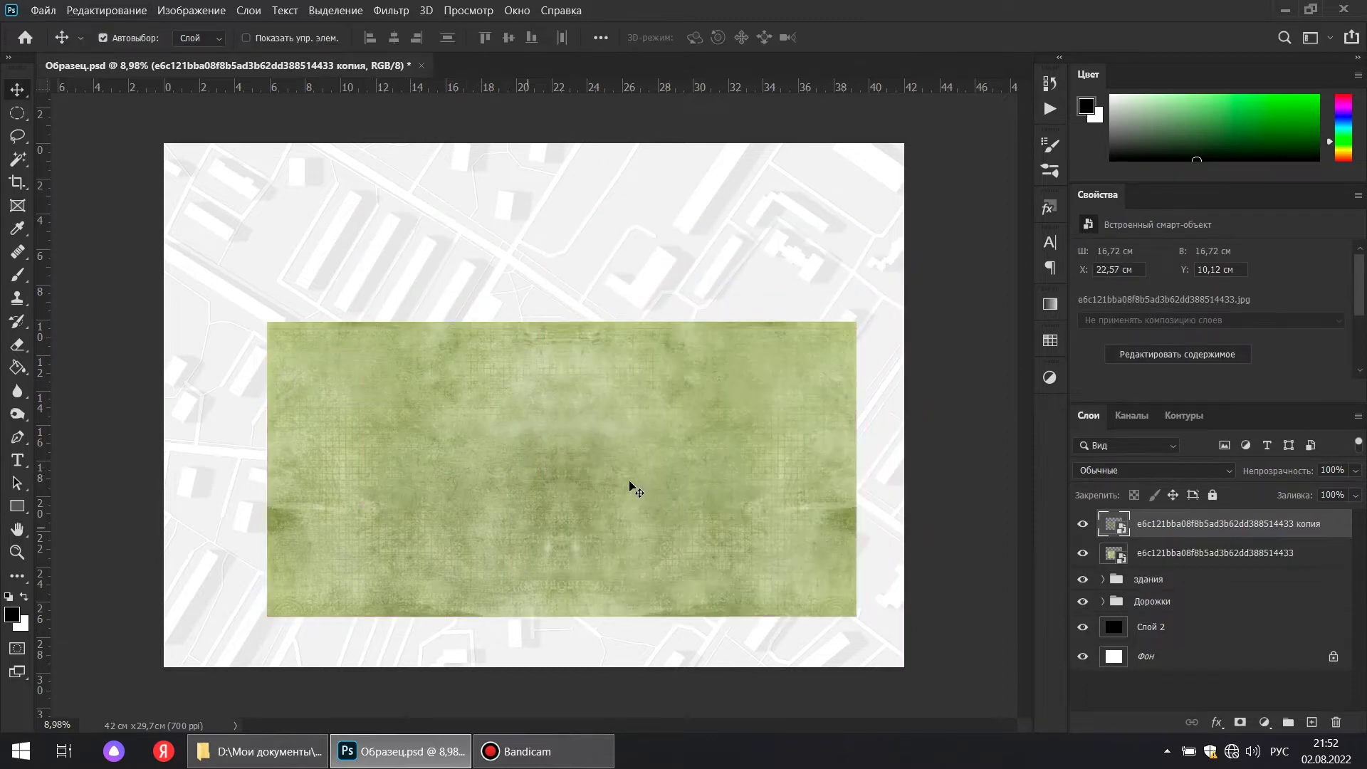
ctrl+click(1152, 559)
key(ctrl+e)
drag(589, 527, 587, 236)
Merge the two grass texture layers into one and rename it трава
shift+click(1185, 553)
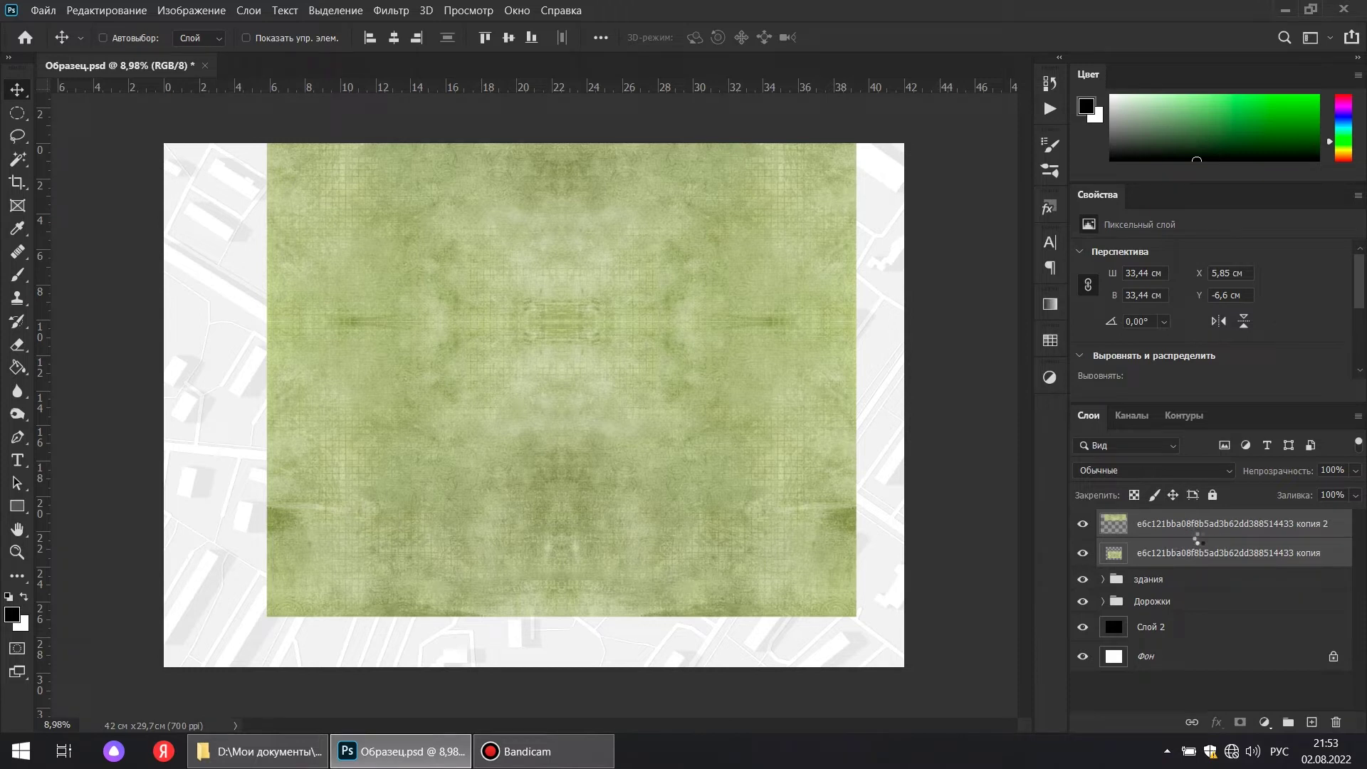
double_click(1196, 524)
text(трава)
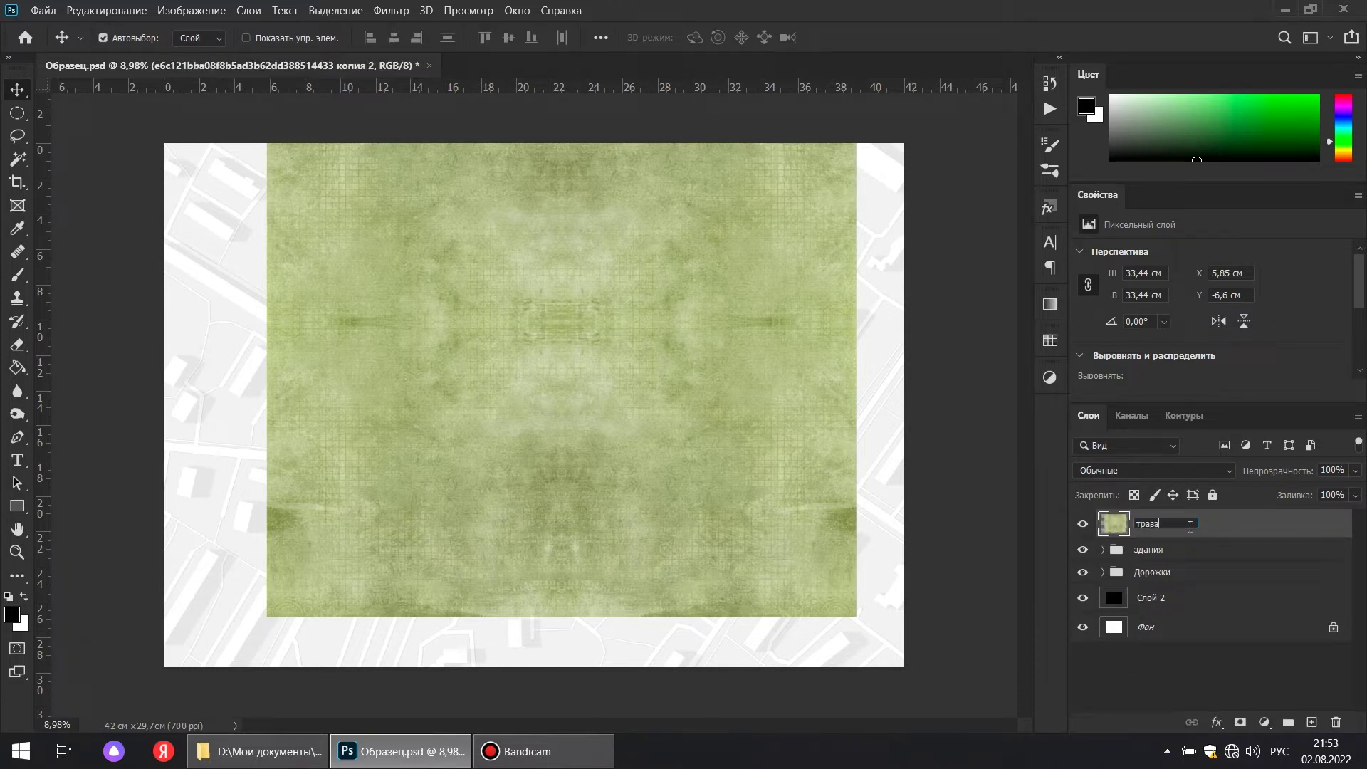
key(Return)
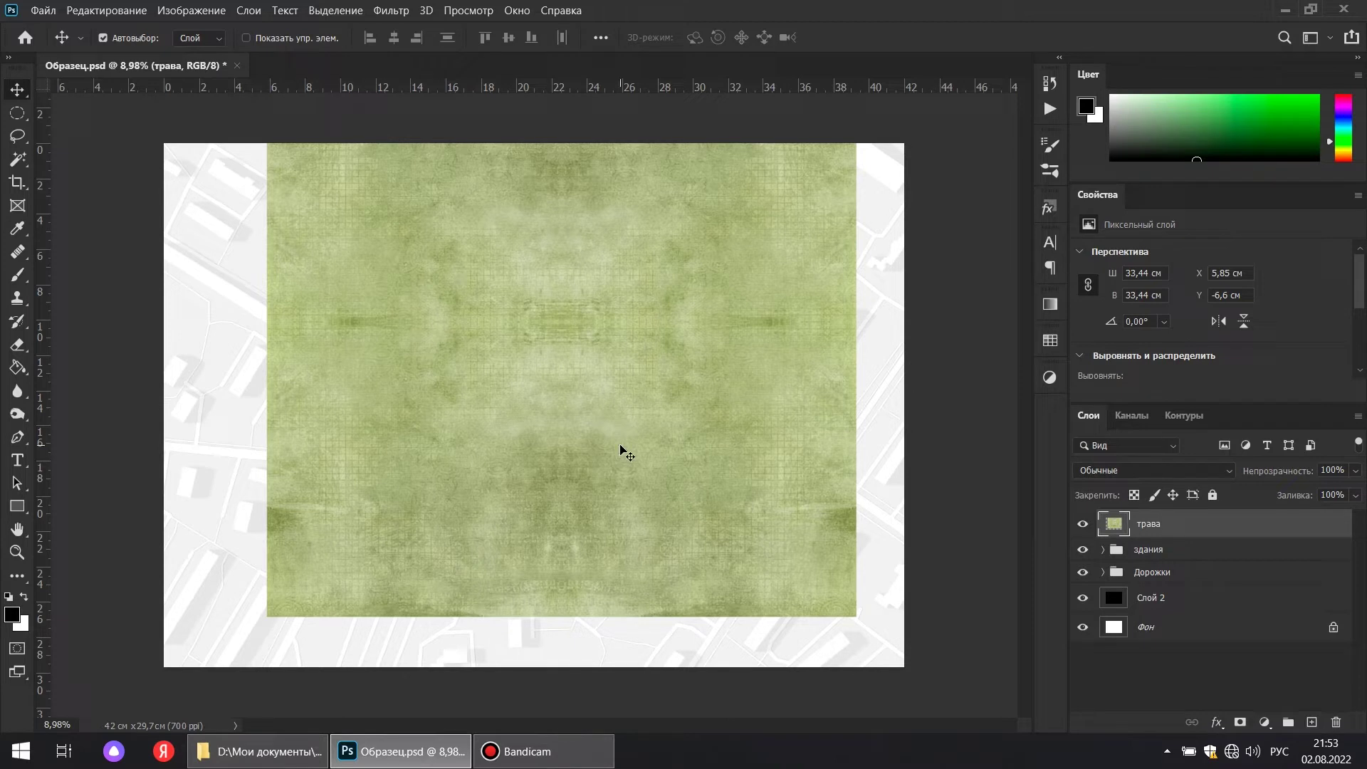
Scale the трава layer to 83.57%, rotate it 36.02°, and position it over the middle of the map
key(ctrl+t)
scroll(827, 361, down, 2)
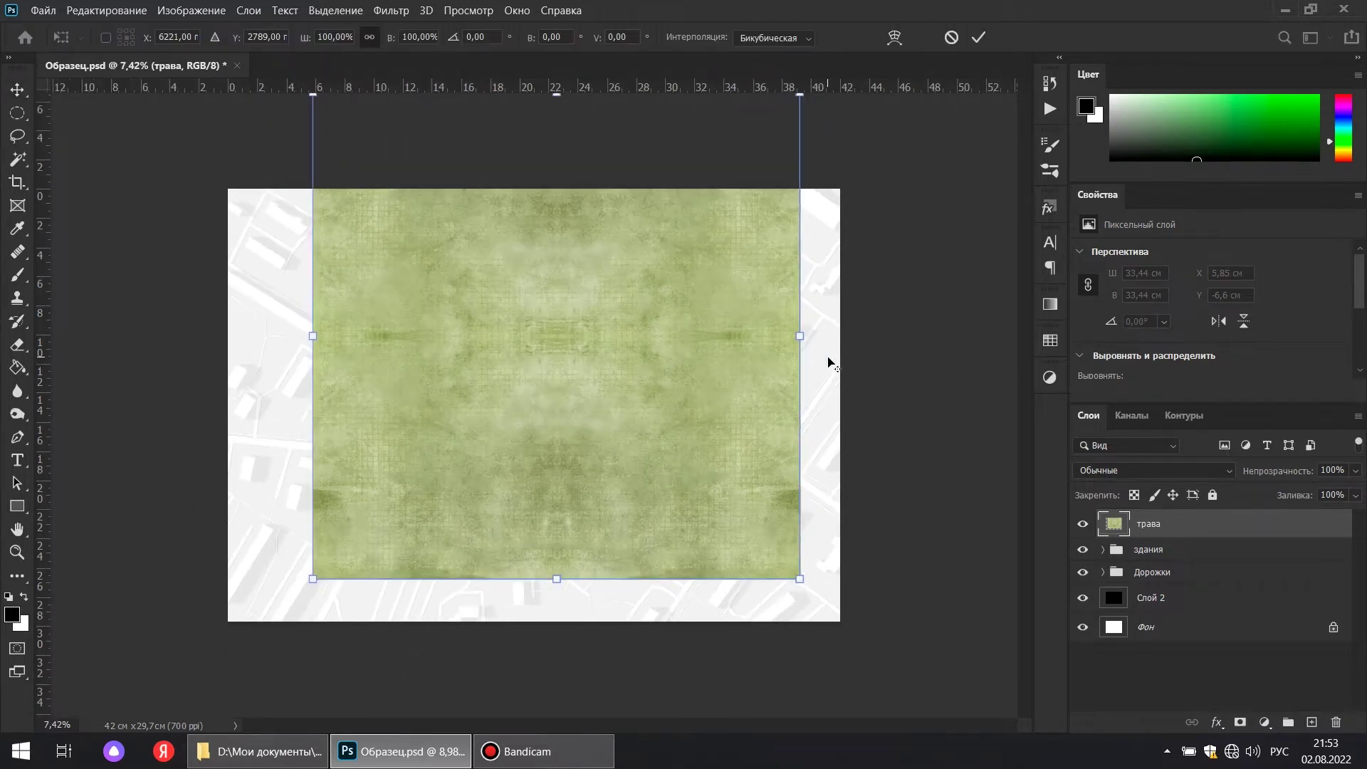
drag(799, 96, 846, 322)
drag(593, 331, 612, 361)
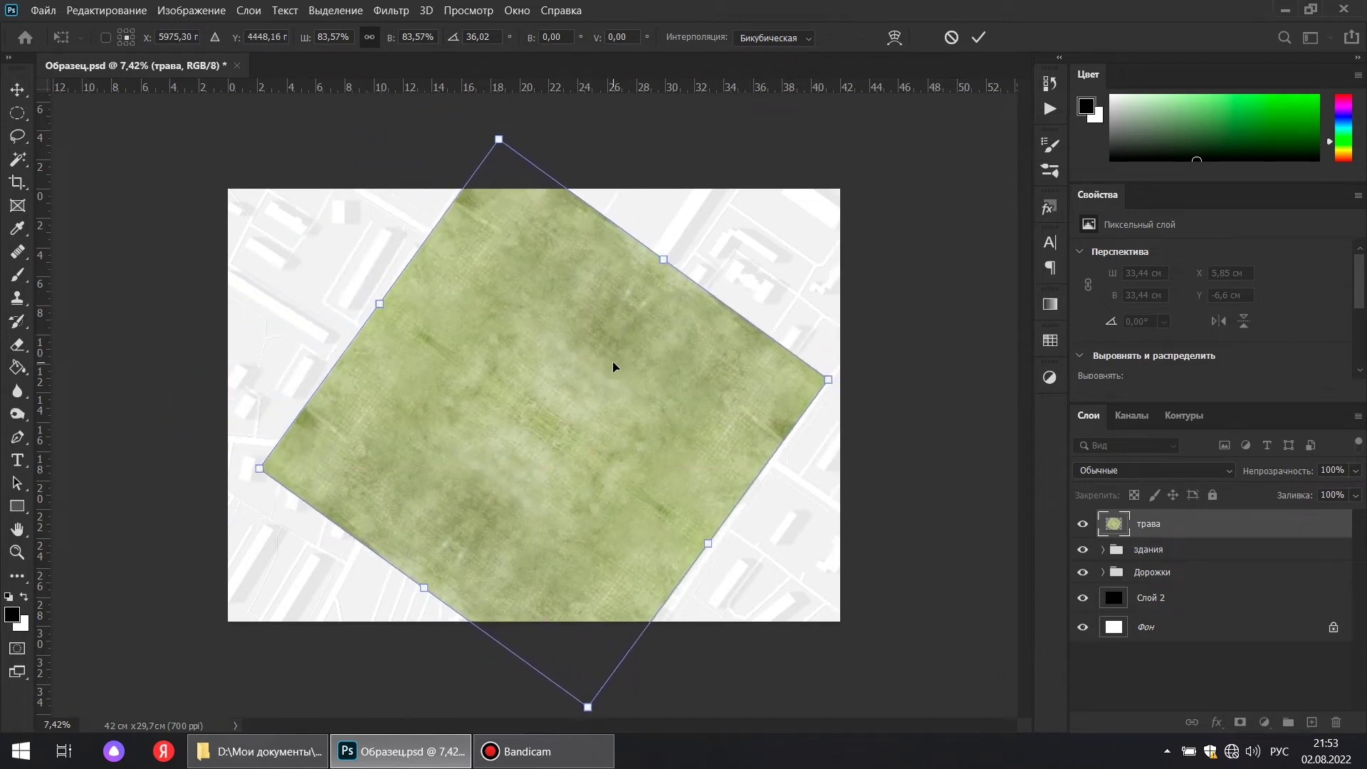
key(Return)
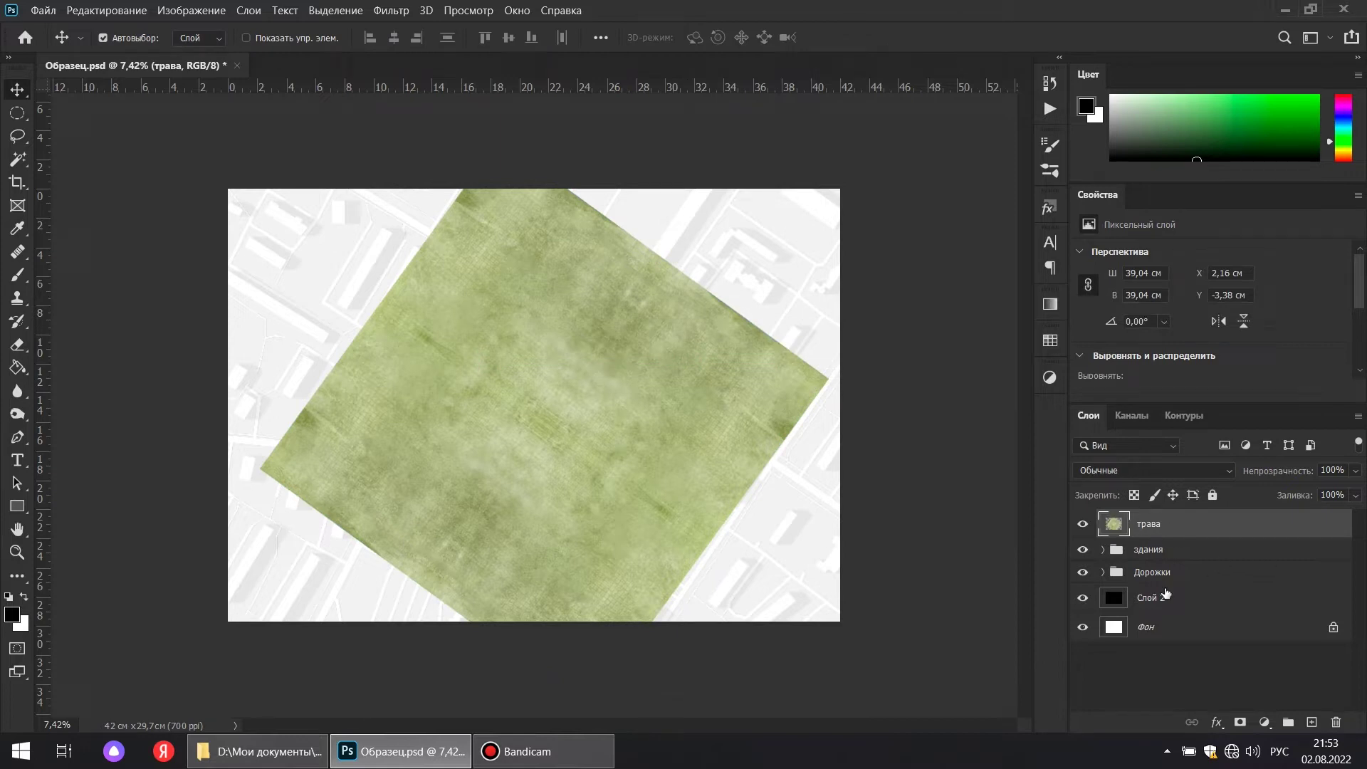
Add a layer mask to трава and hide all the grass by painting the mask black with a 1700 px brush
click(1240, 724)
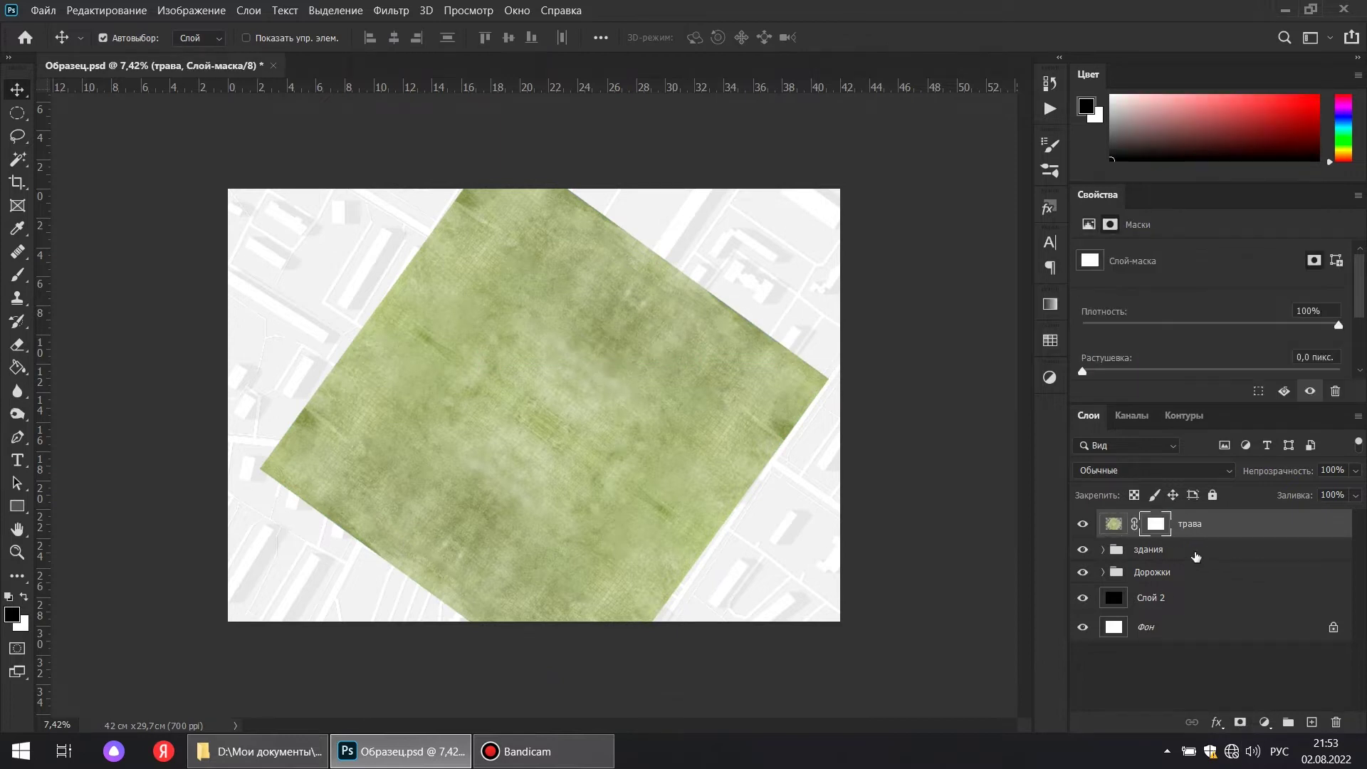
click(22, 273)
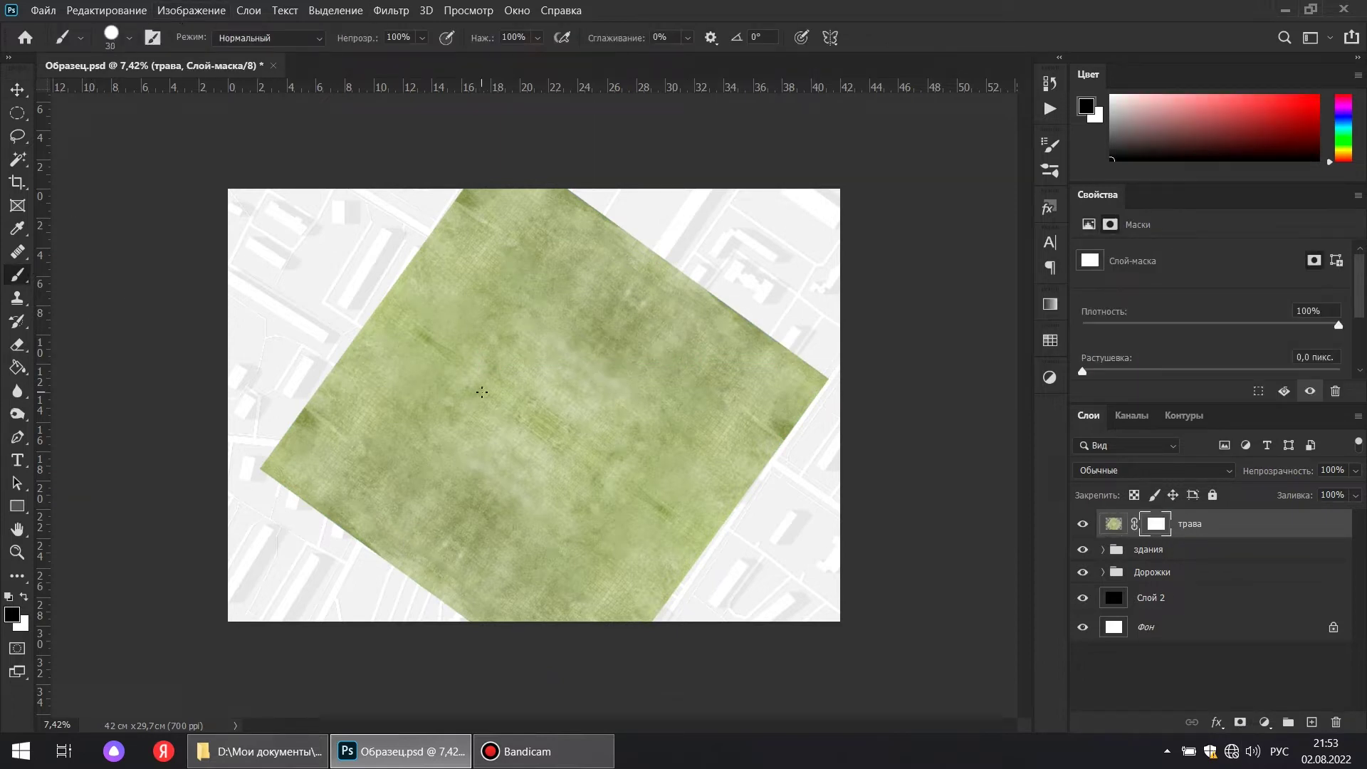
key(bracketright)
key(bracketright)
key(bracketright)
key(bracketright)
key(bracketright)
key(bracketright)
key(bracketright)
key(bracketright)
mouse_move(437, 314)
mouse_down()
mouse_move(489, 198)
mouse_move(759, 280)
mouse_move(324, 302)
mouse_move(672, 334)
mouse_move(787, 382)
mouse_move(355, 387)
mouse_move(341, 449)
mouse_move(784, 413)
mouse_move(653, 476)
mouse_move(359, 530)
mouse_move(656, 571)
mouse_move(610, 641)
mouse_move(747, 629)
mouse_move(750, 467)
mouse_move(424, 584)
mouse_up()
Select the central park plots and adjacent roadside strips between the paths with the Magic Wand on Слой 1
click(18, 158)
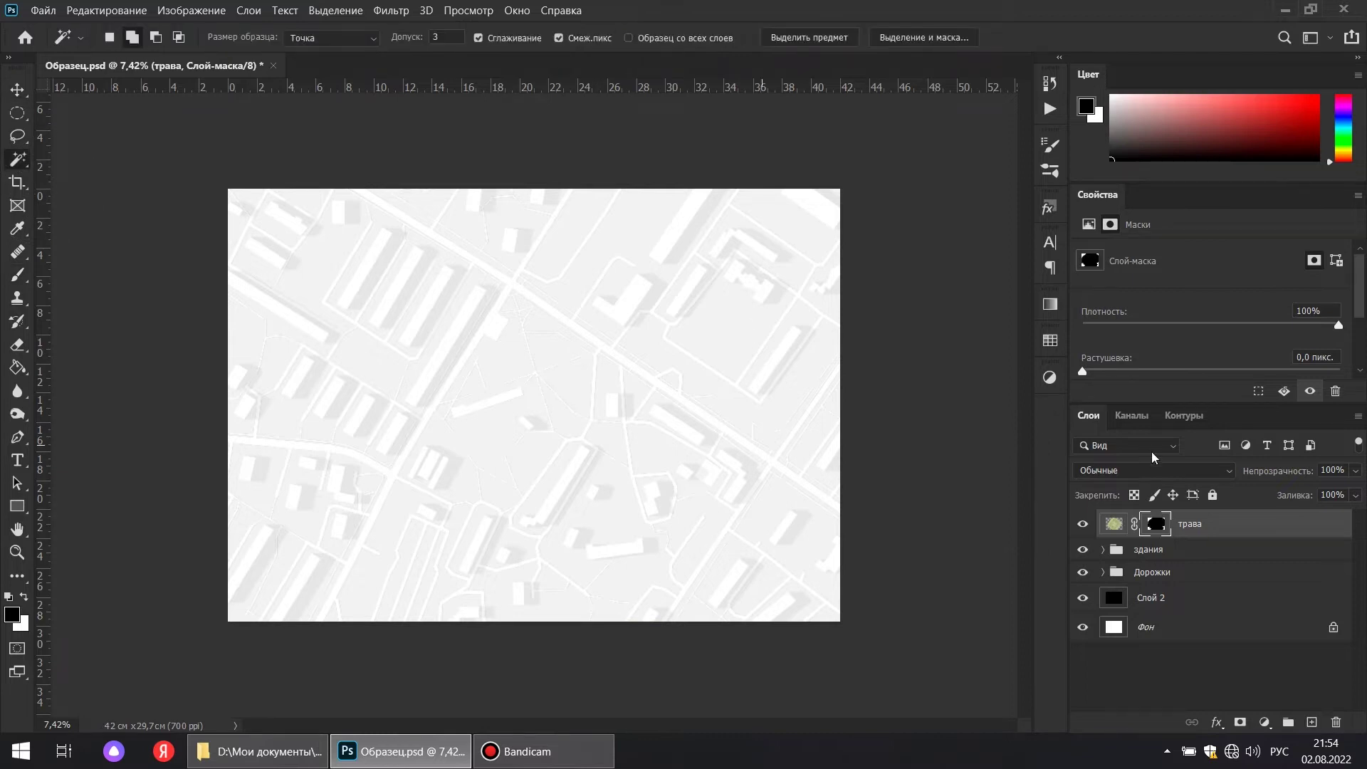
scroll(574, 459, up, 3)
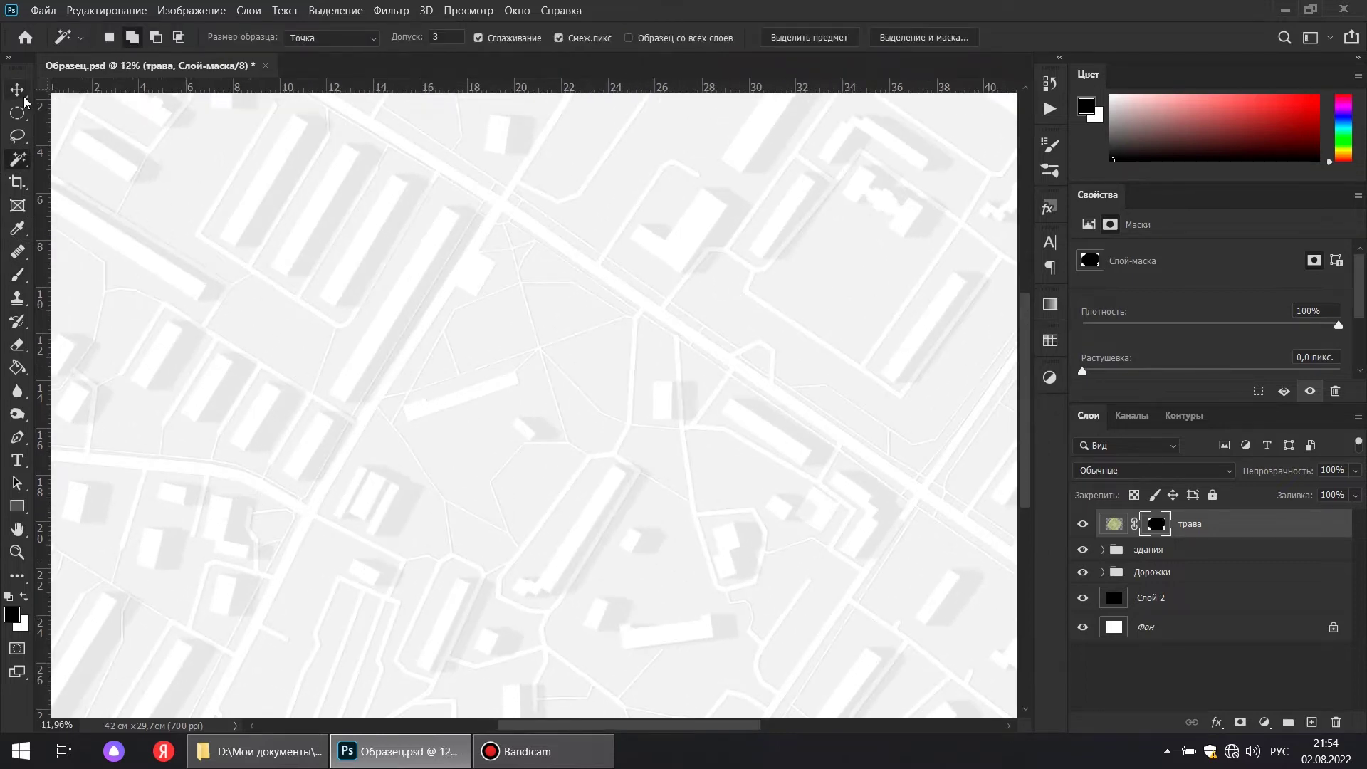
click(19, 91)
click(412, 351)
key(w)
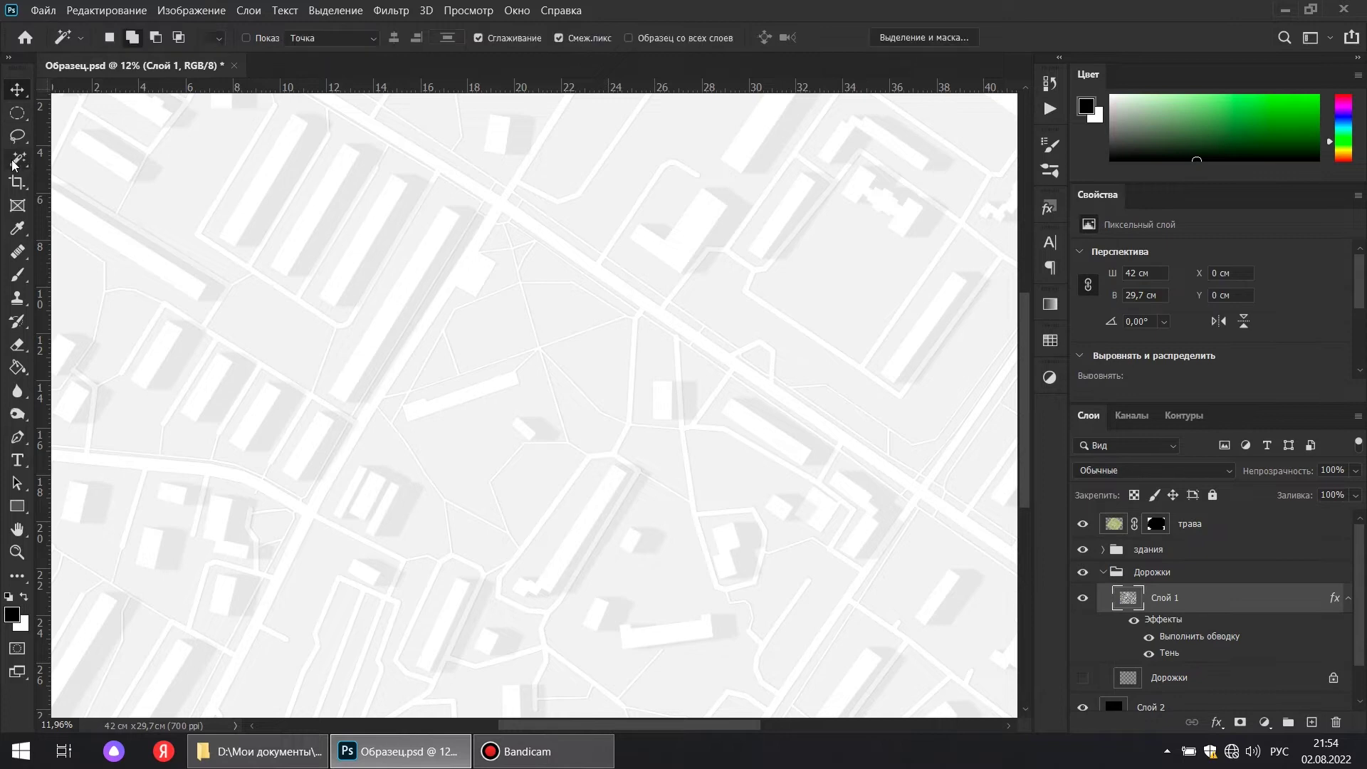
scroll(243, 476, up, 3)
scroll(243, 476, up, 2)
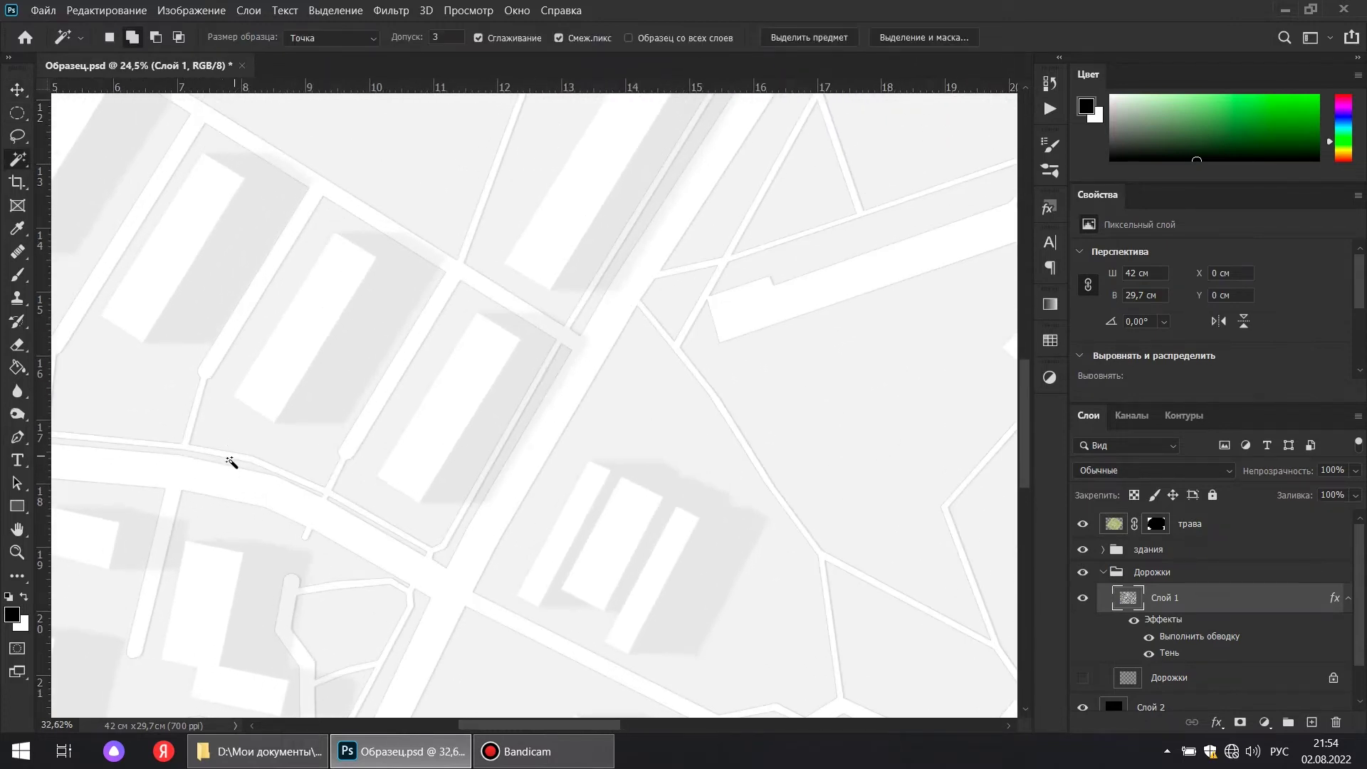
click(231, 454)
click(349, 457)
click(443, 508)
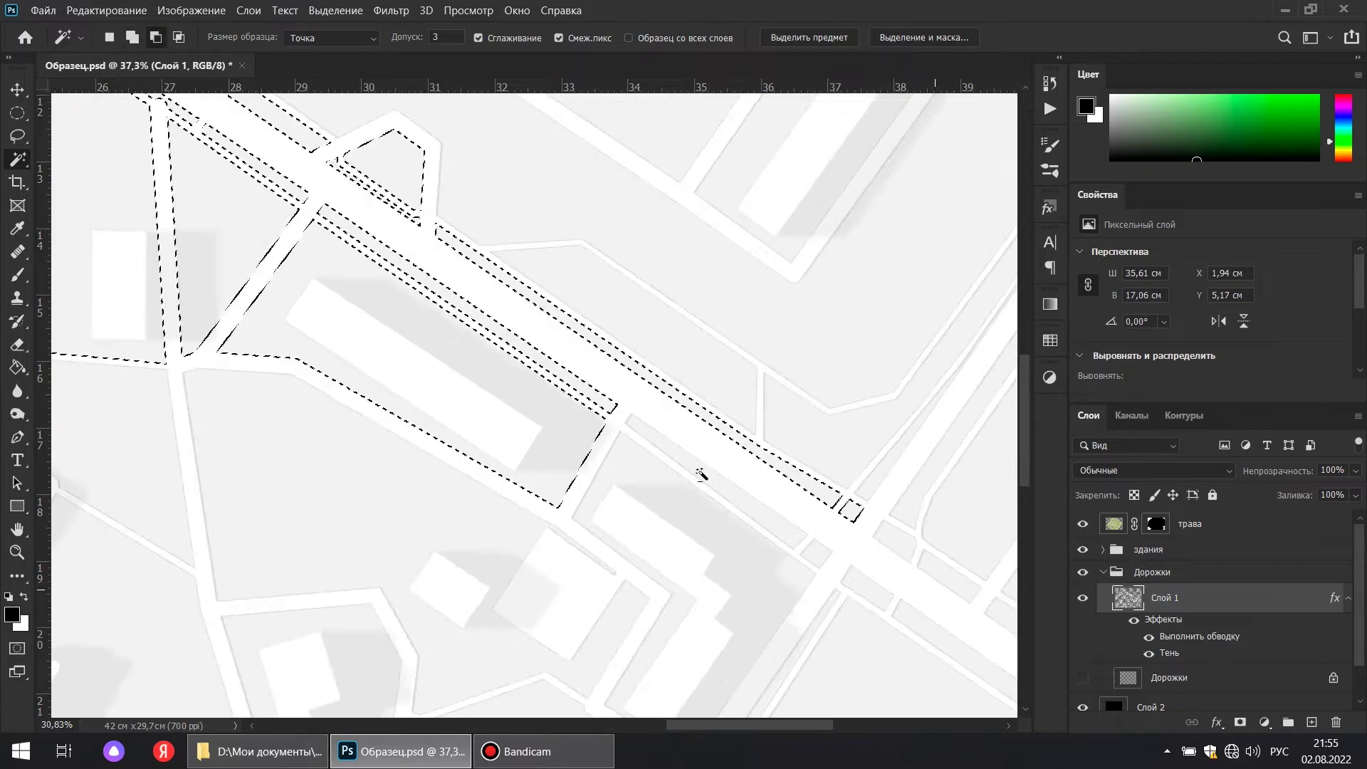
scroll(700, 471, down, 5)
drag(349, 395, 679, 407)
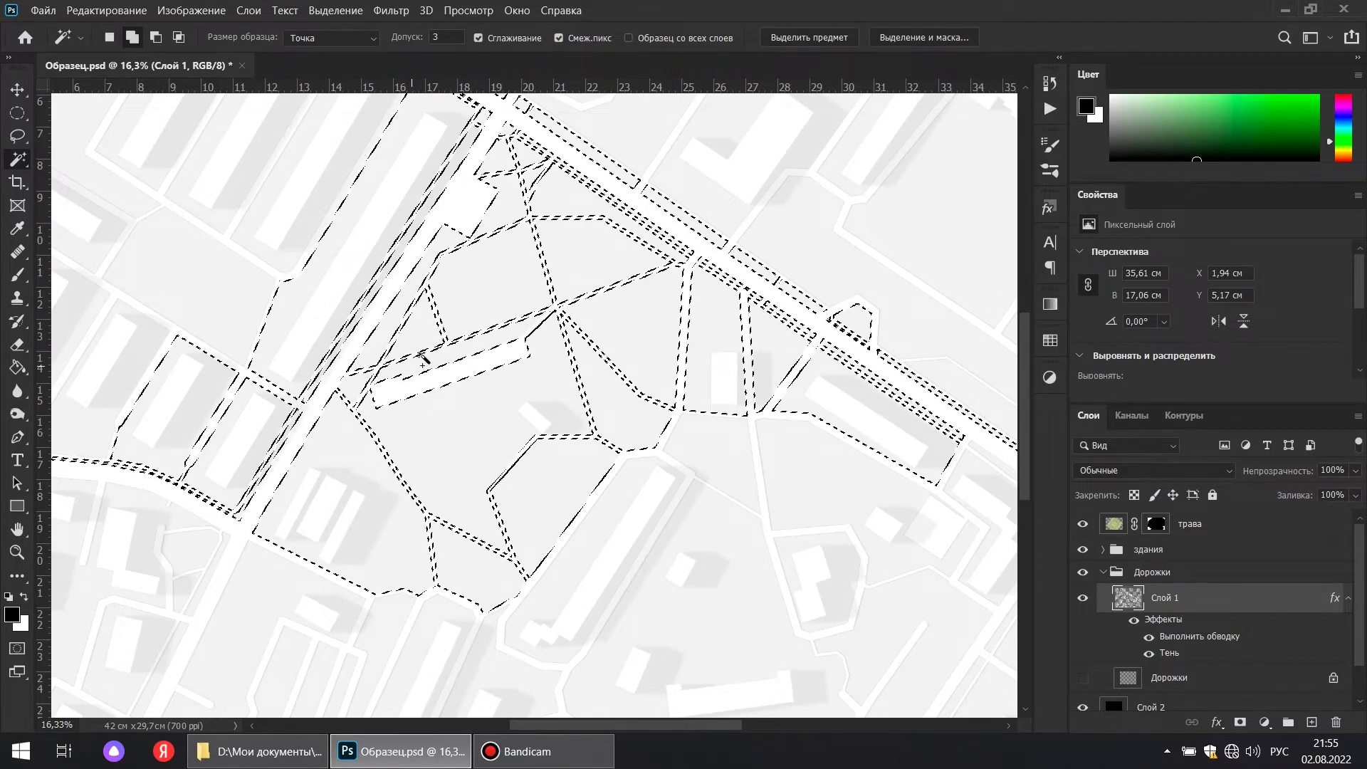
Fill the selected plots with white on the трава layer mask to reveal the grass, then deselect
click(1157, 524)
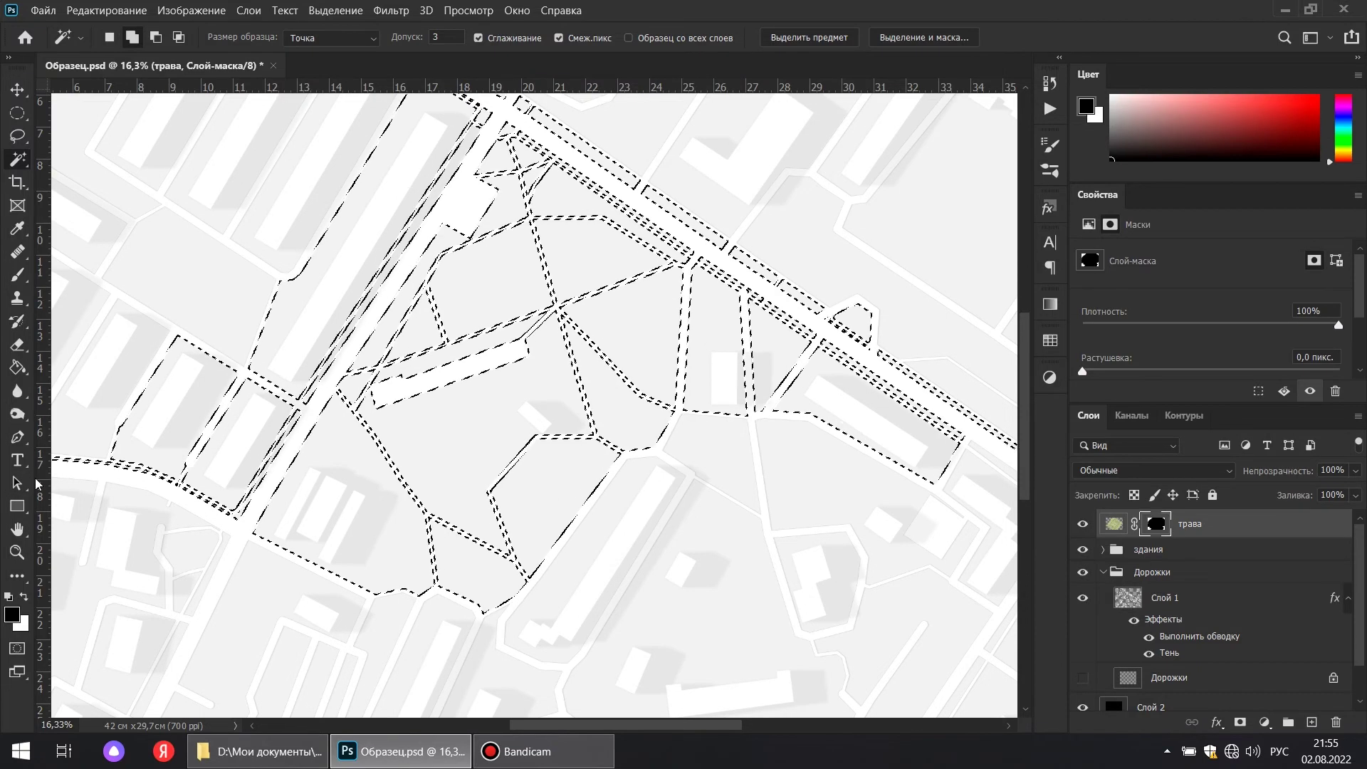
key(ctrl+BackSpace)
key(ctrl+d)
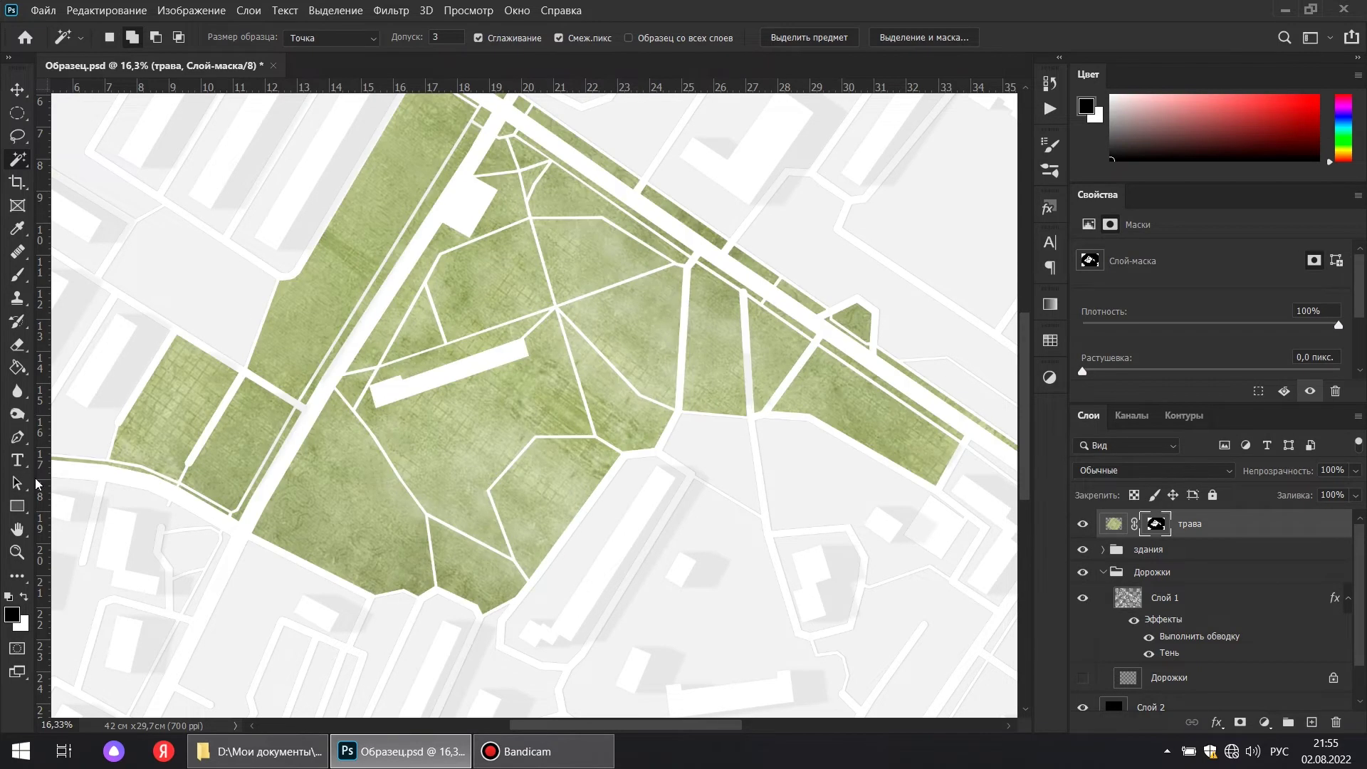
Apply a white Color Overlay to the трава layer with Soft Light blending (Мягкий свет) and 70% opacity
key(v)
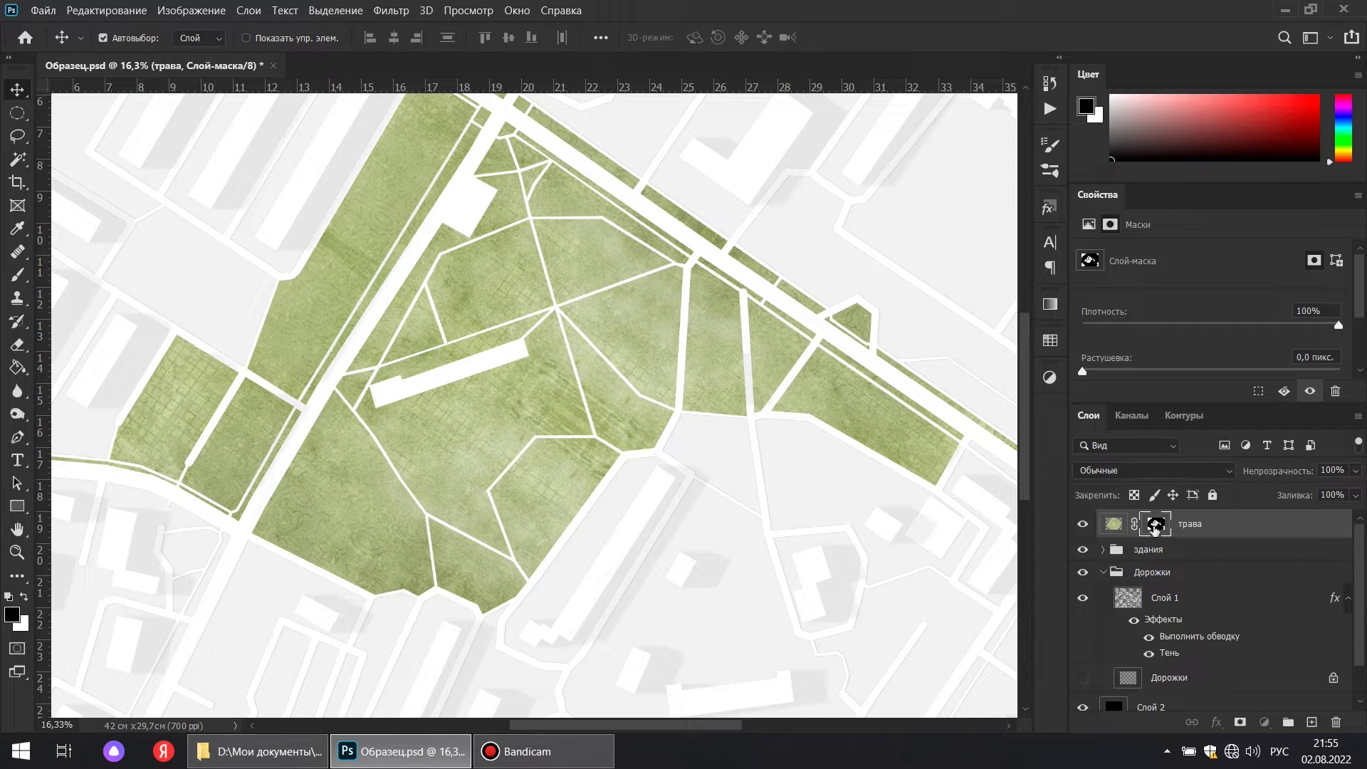
click(1246, 536)
double_click(1246, 536)
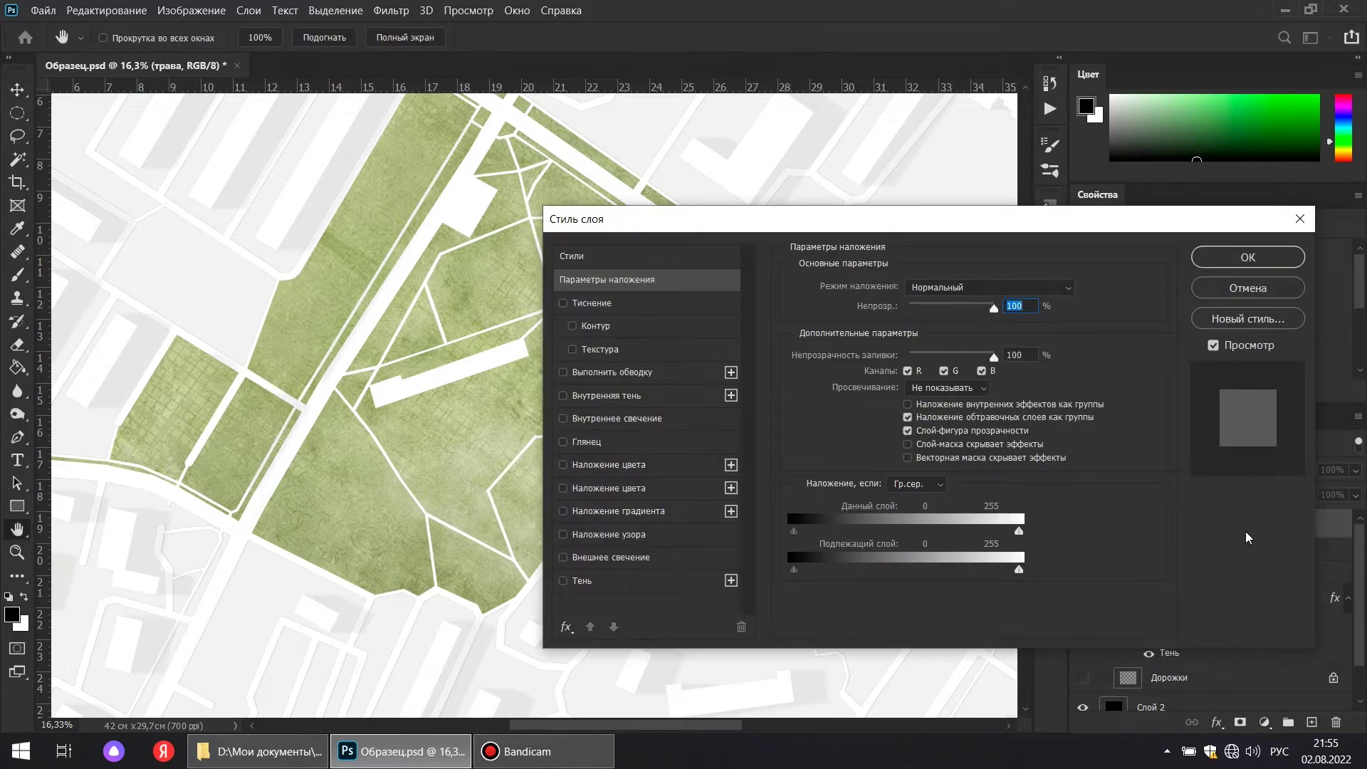
click(628, 491)
click(925, 289)
click(925, 517)
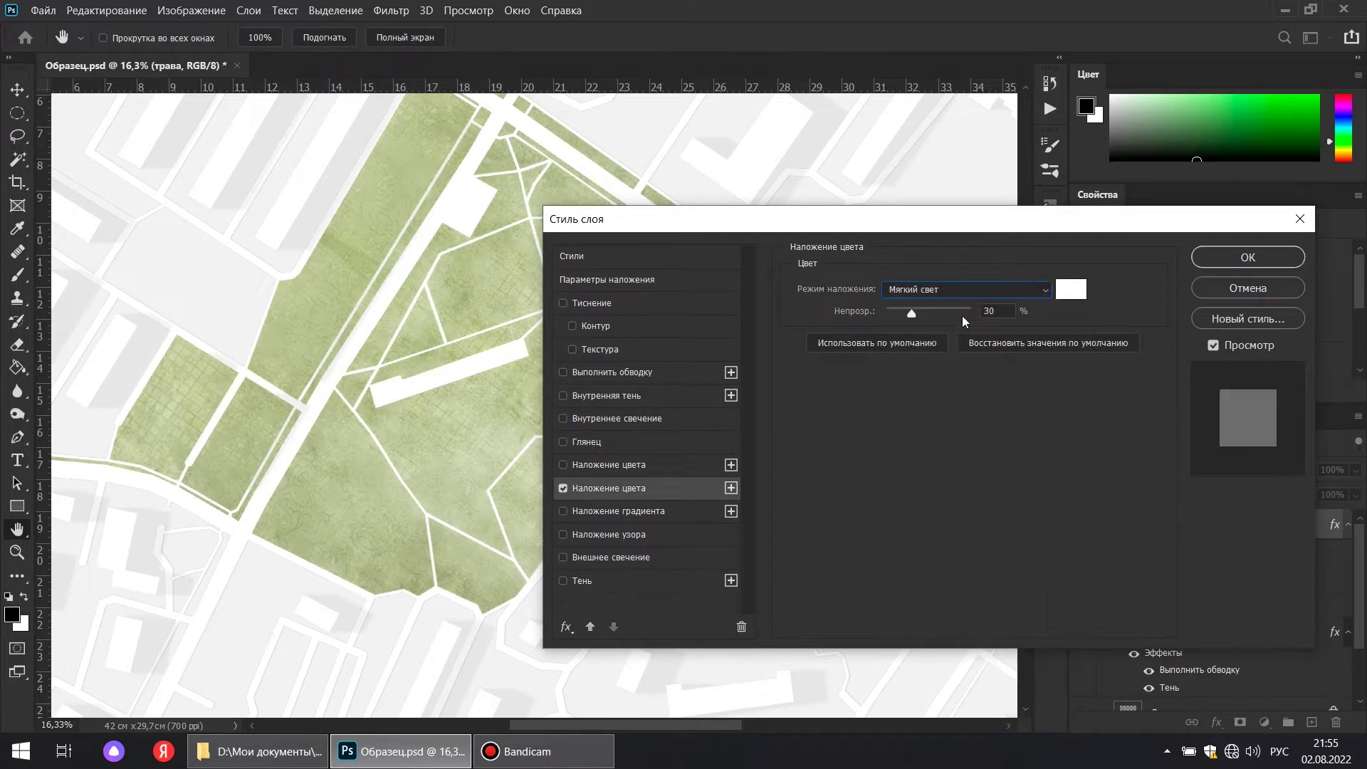
text(70)
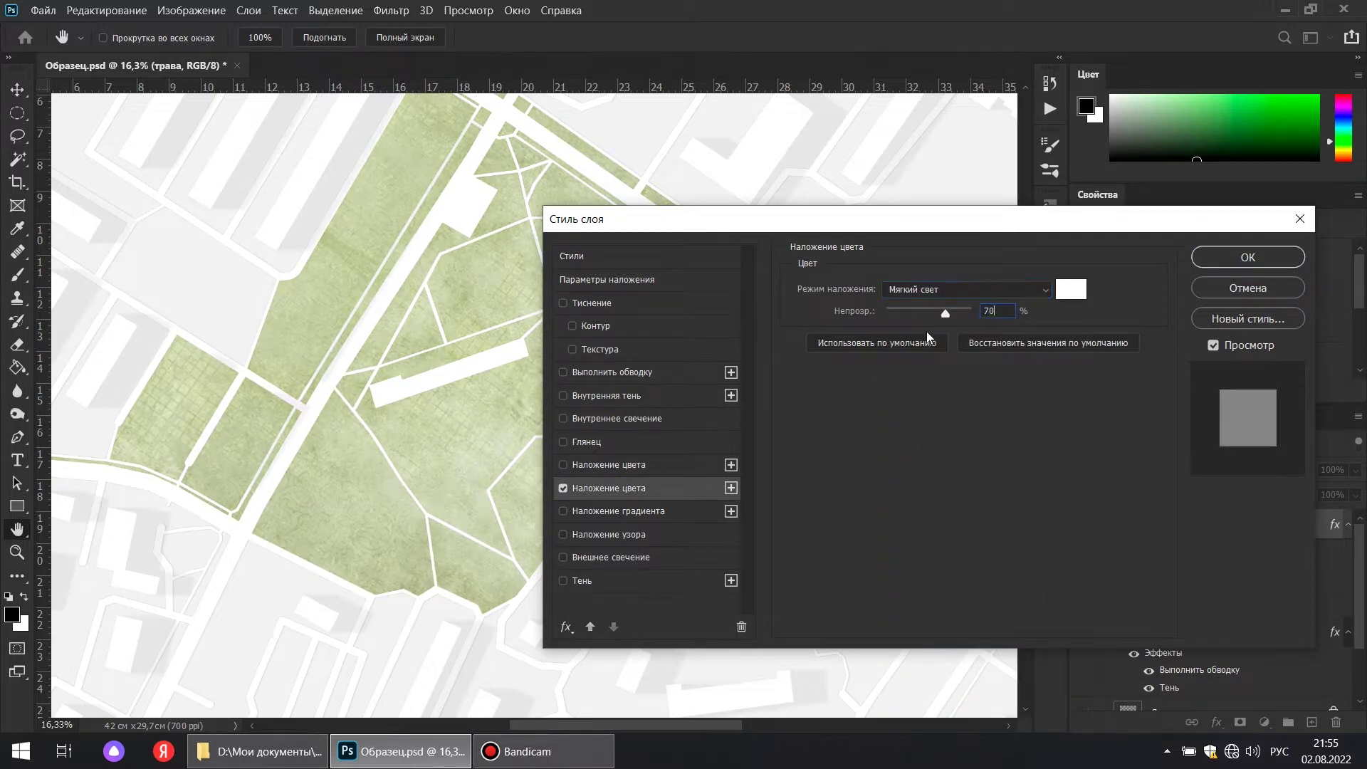
click(1248, 257)
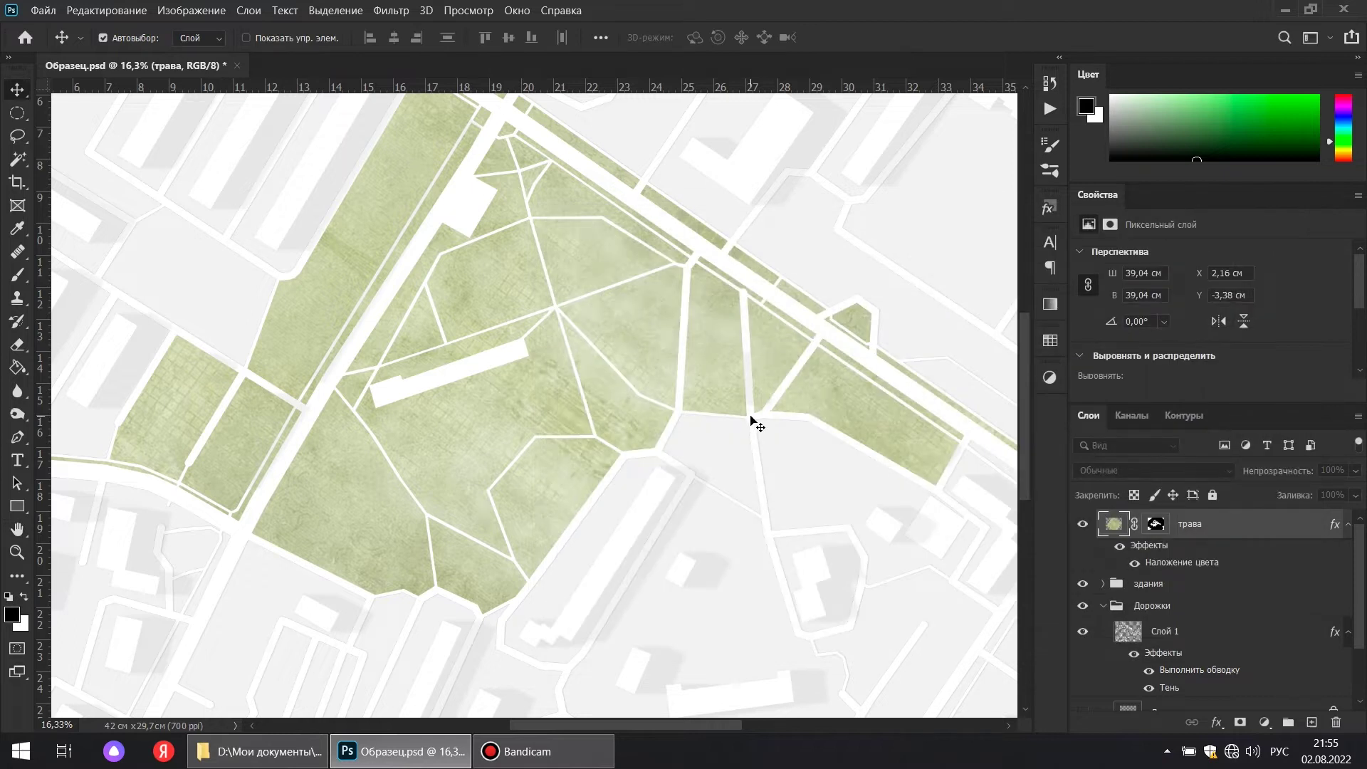
Lightly fade the outer grass areas on the трава mask with a soft 1700 px black brush at 10% opacity
scroll(738, 420, down, 3)
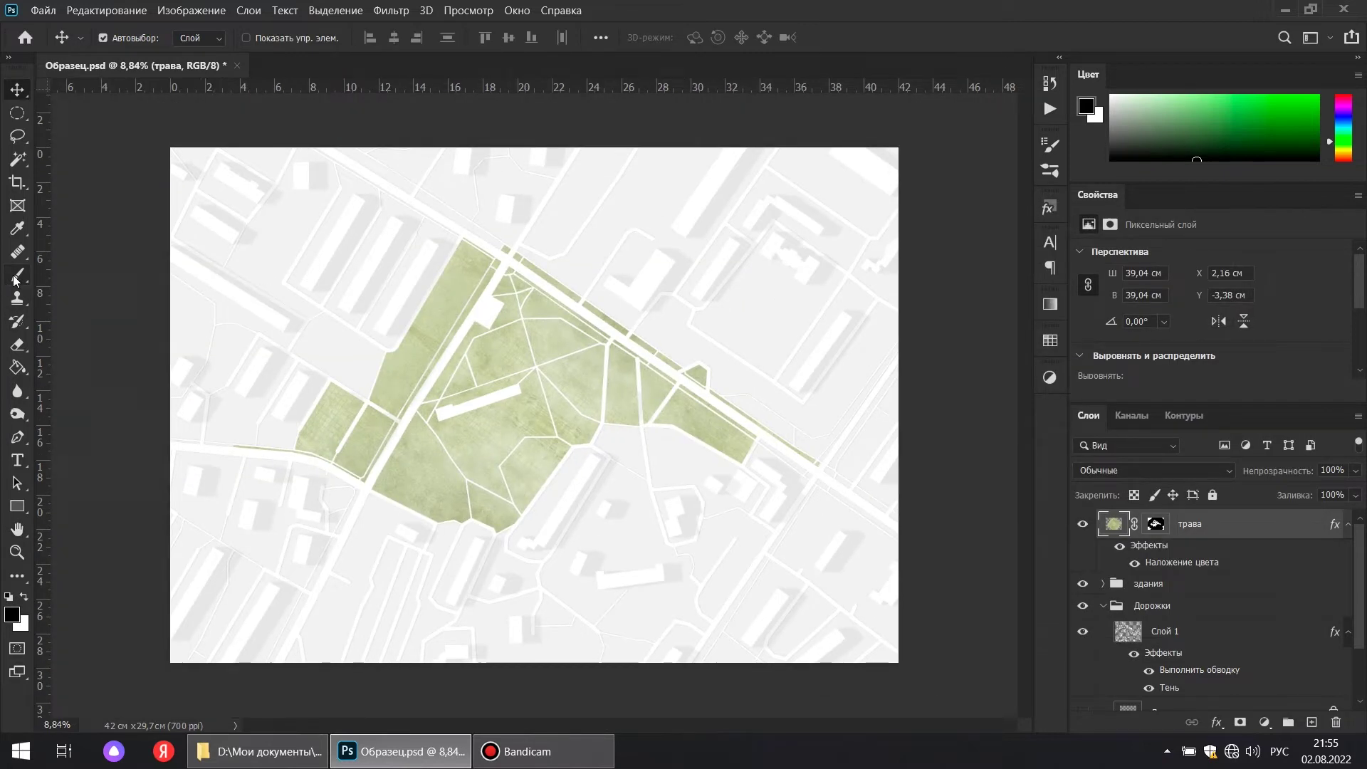
click(17, 275)
click(1156, 524)
click(423, 37)
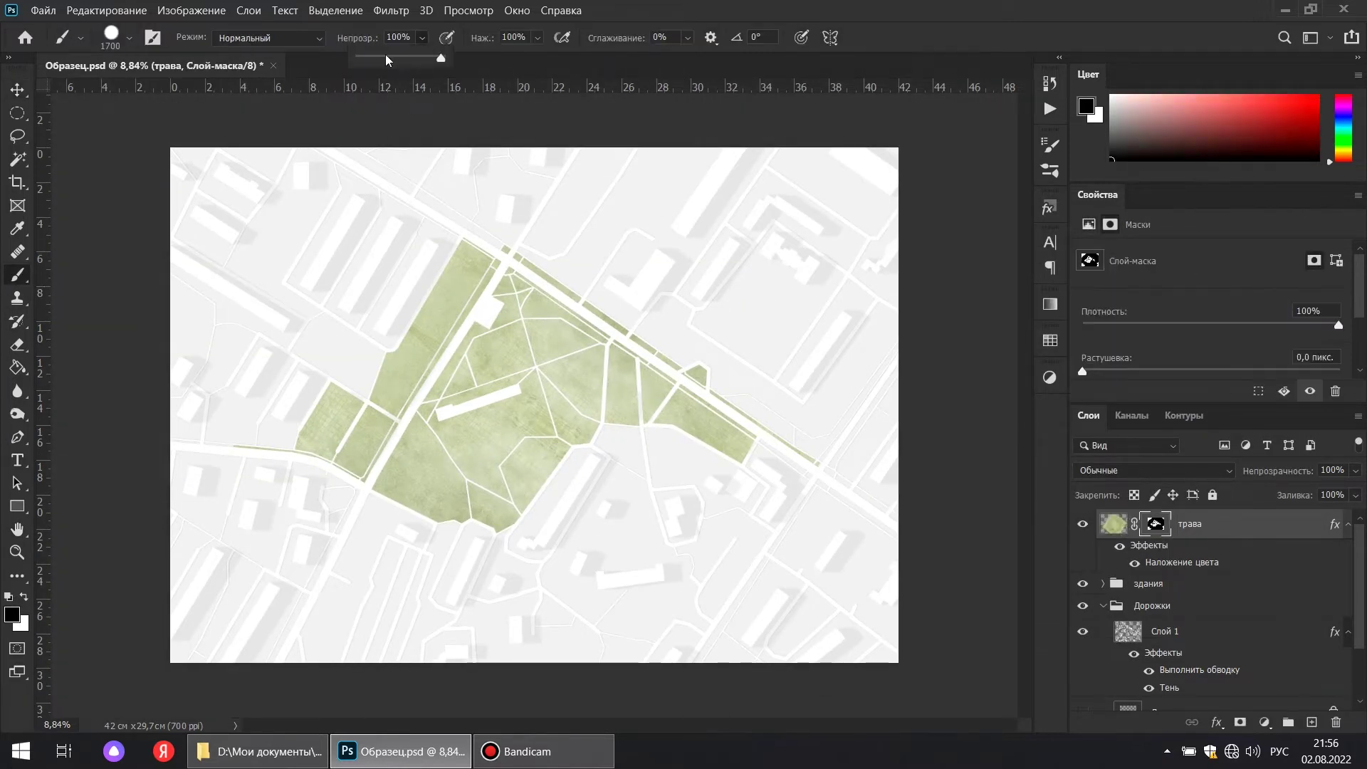
click(731, 399)
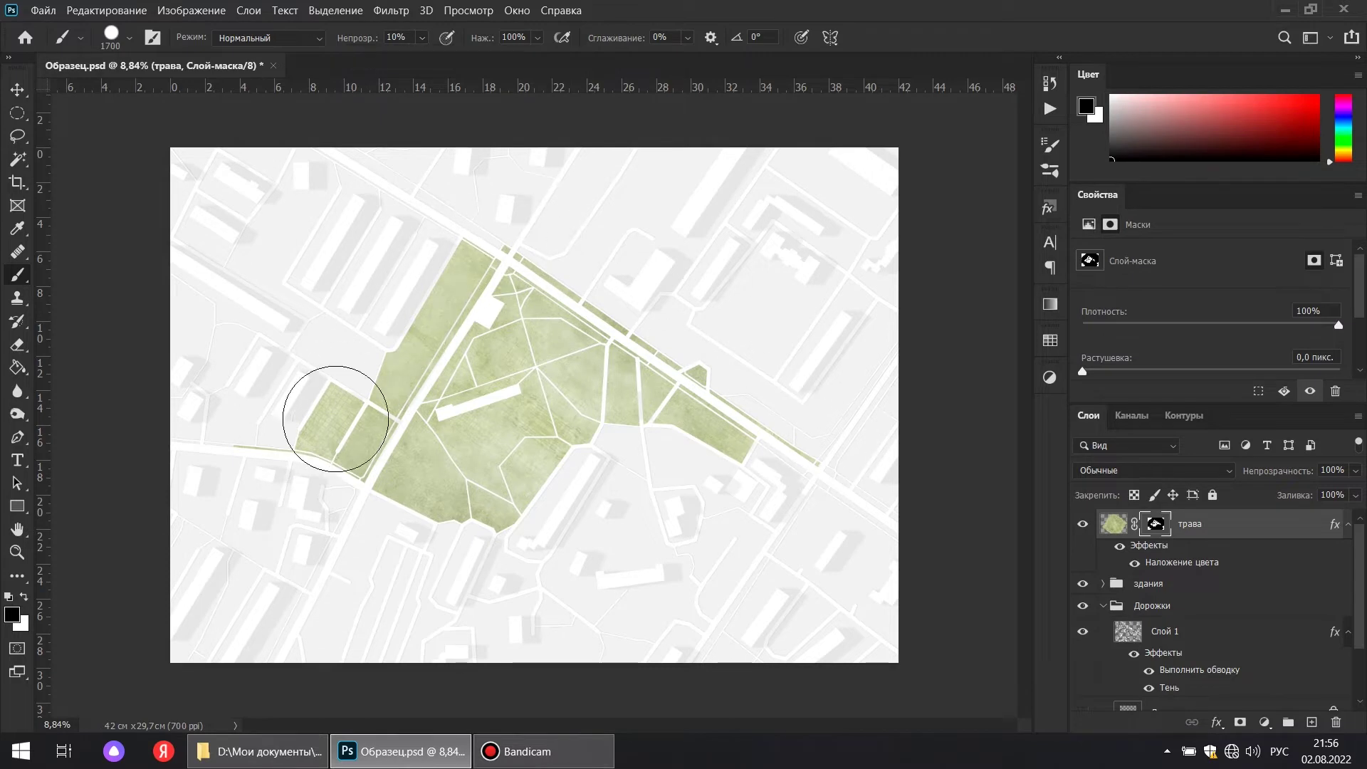
click(129, 38)
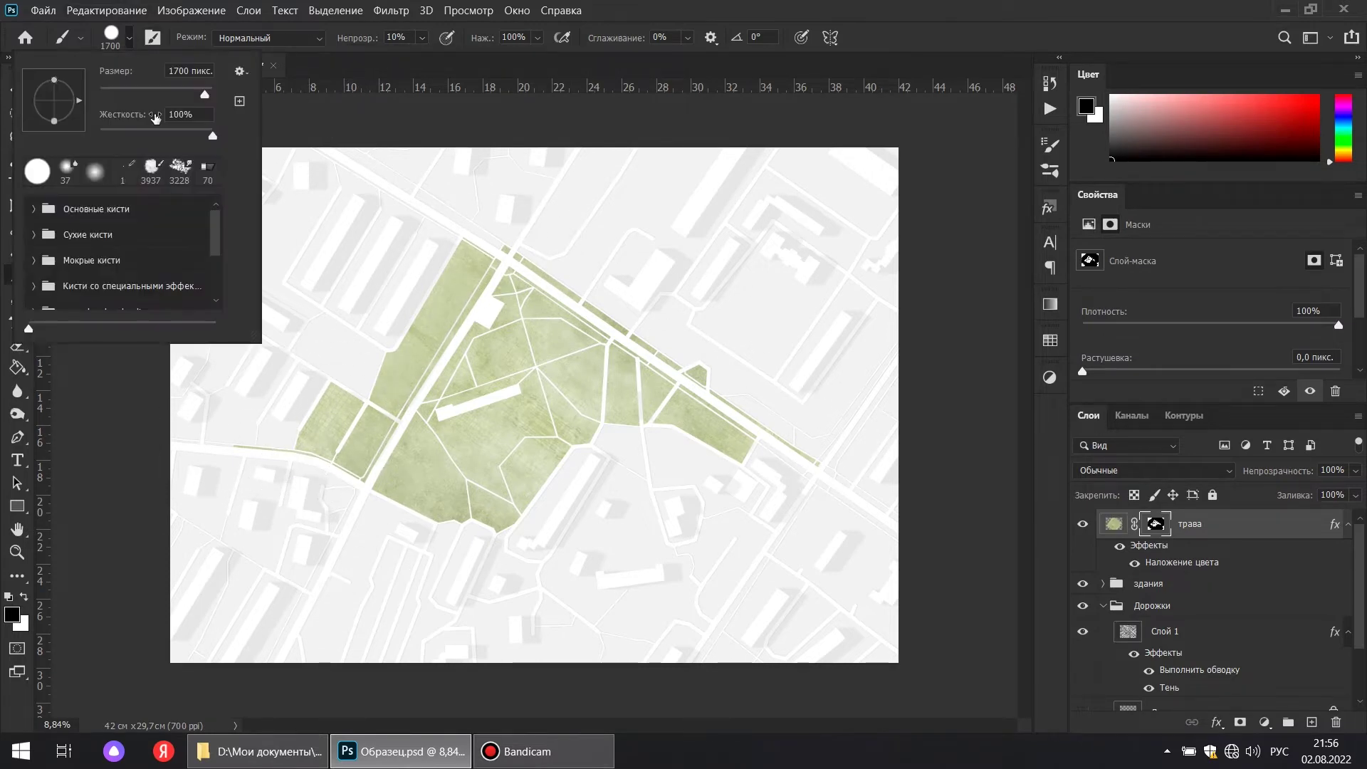
click(130, 37)
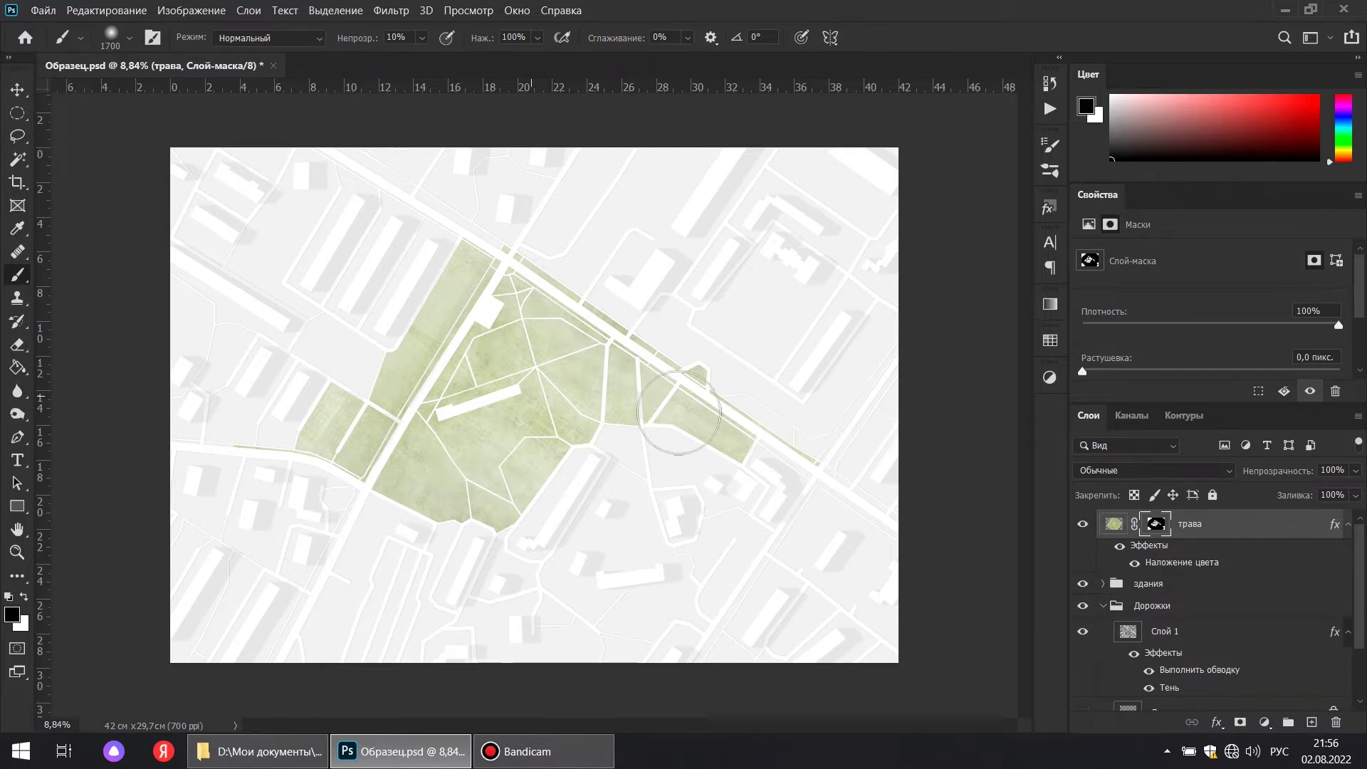
Fade the eastern end of the roadside grass on the трава mask with a soft 700 px brush at 14% opacity
scroll(679, 413, up, 10)
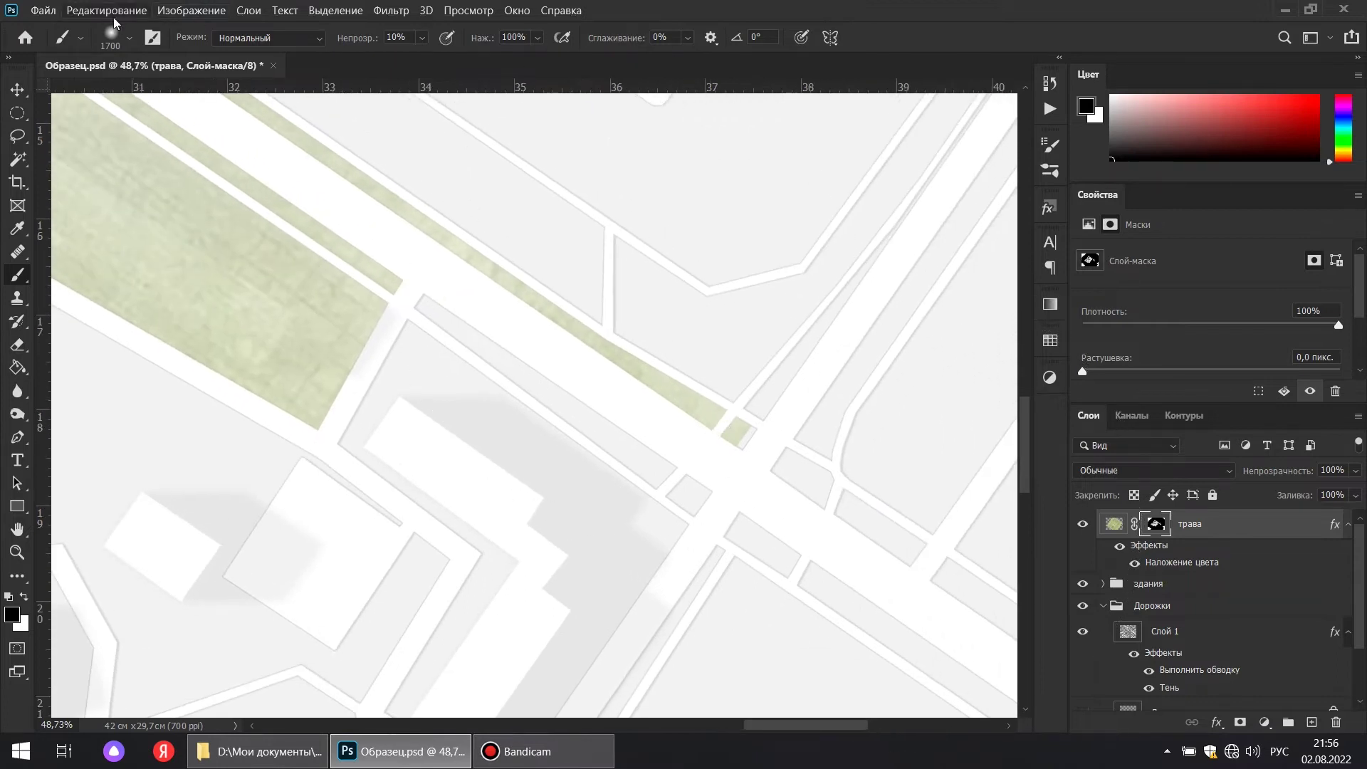
key(bracketleft)
key(bracketleft)
key(bracketleft)
key(bracketleft)
key(bracketleft)
key(bracketleft)
key(bracketleft)
key(bracketleft)
key(bracketleft)
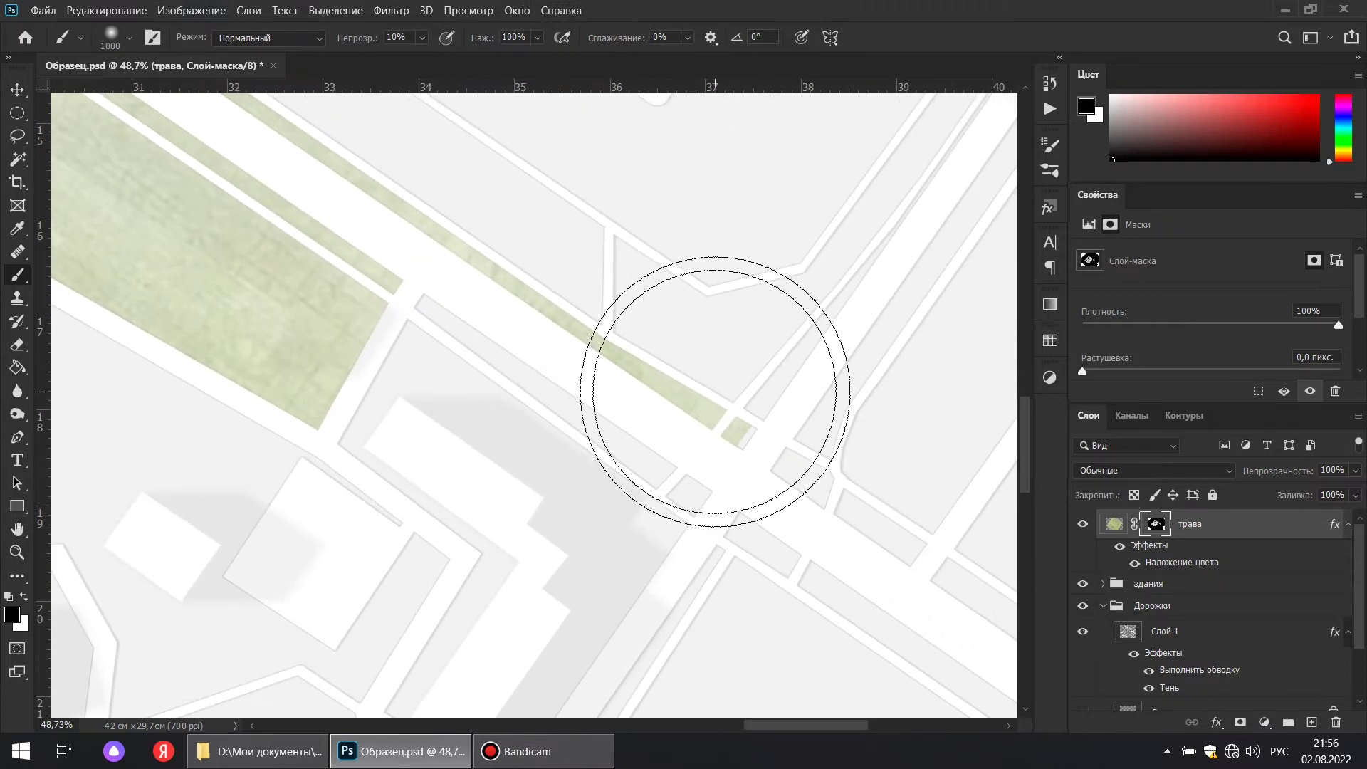
click(423, 39)
drag(430, 62, 432, 63)
key(bracketleft)
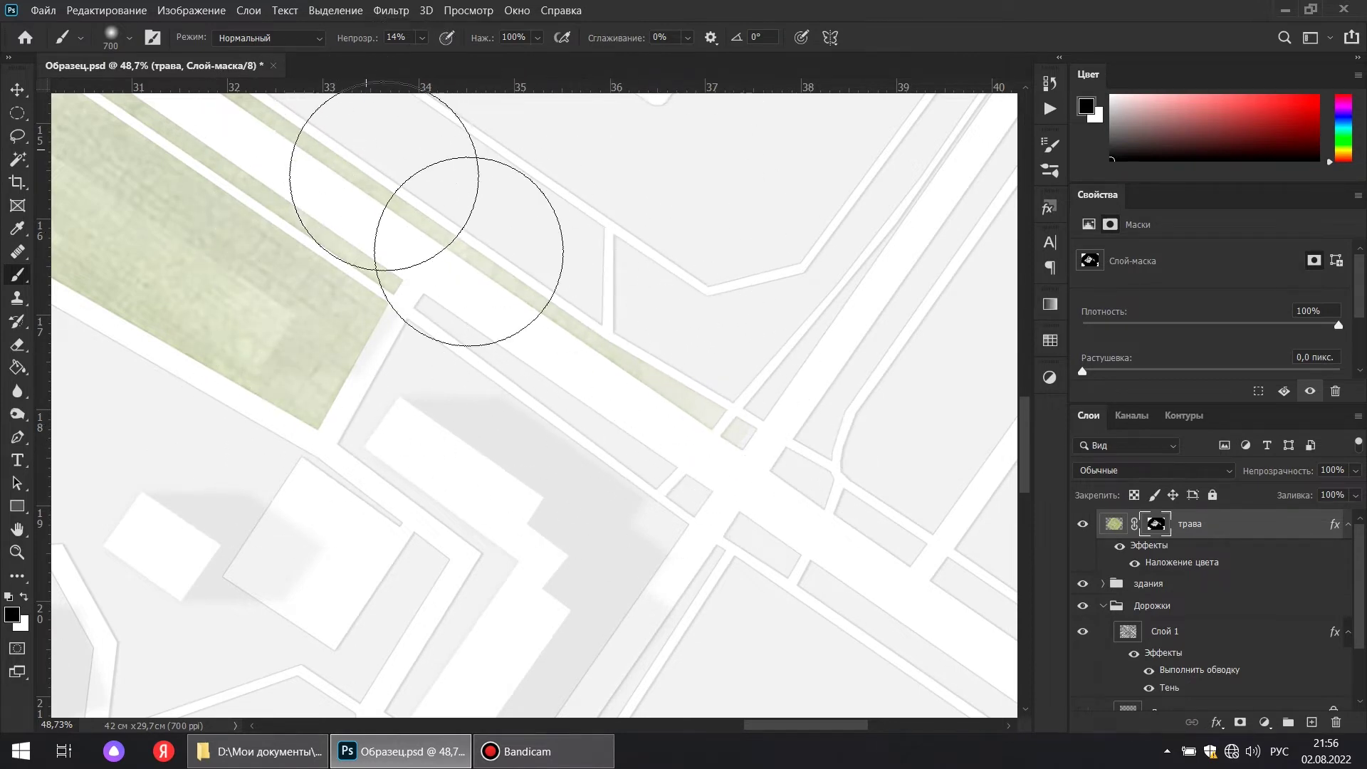
Brush over the park's outer grass edges on the трава mask with a sampled light grey, soft 700 px brush at 14% opacity
scroll(694, 463, down, 3)
scroll(527, 397, down, 3)
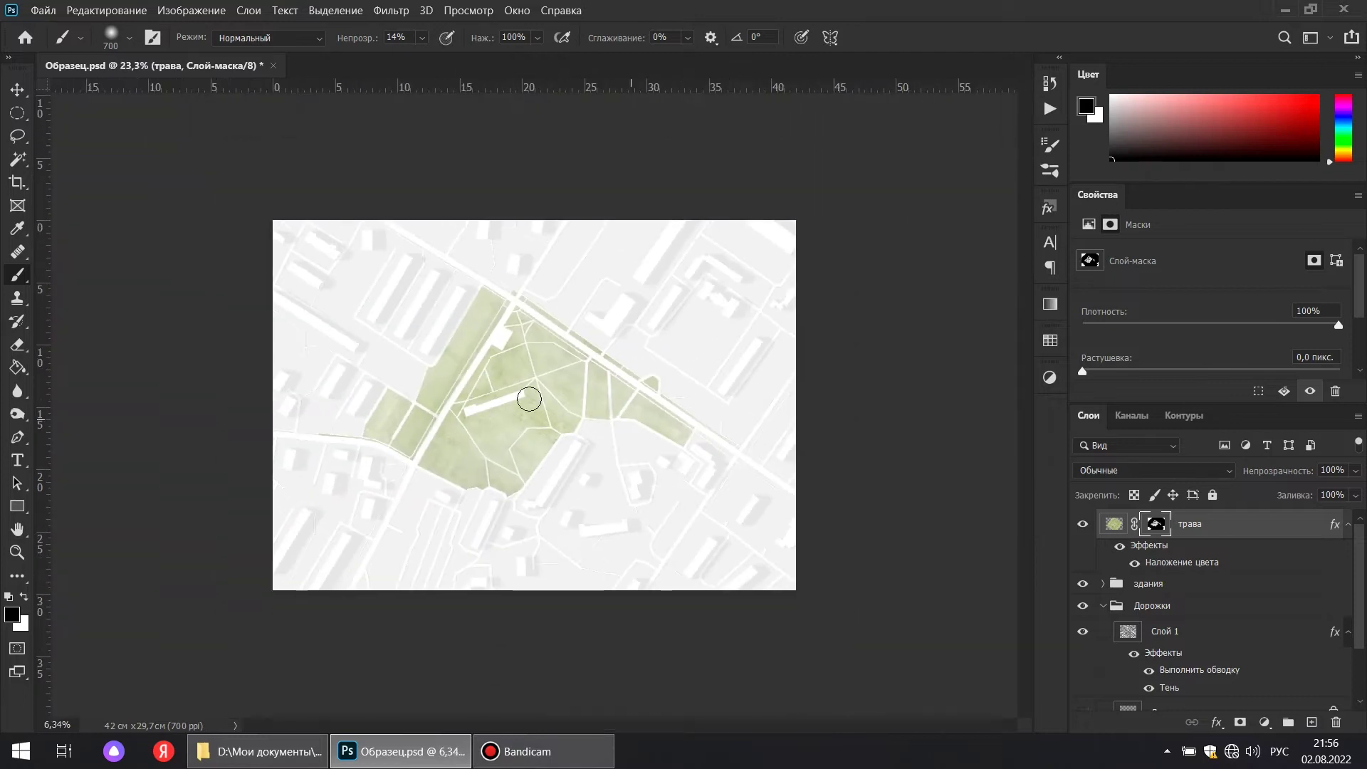
scroll(254, 430, up, 6)
scroll(190, 449, up, 2)
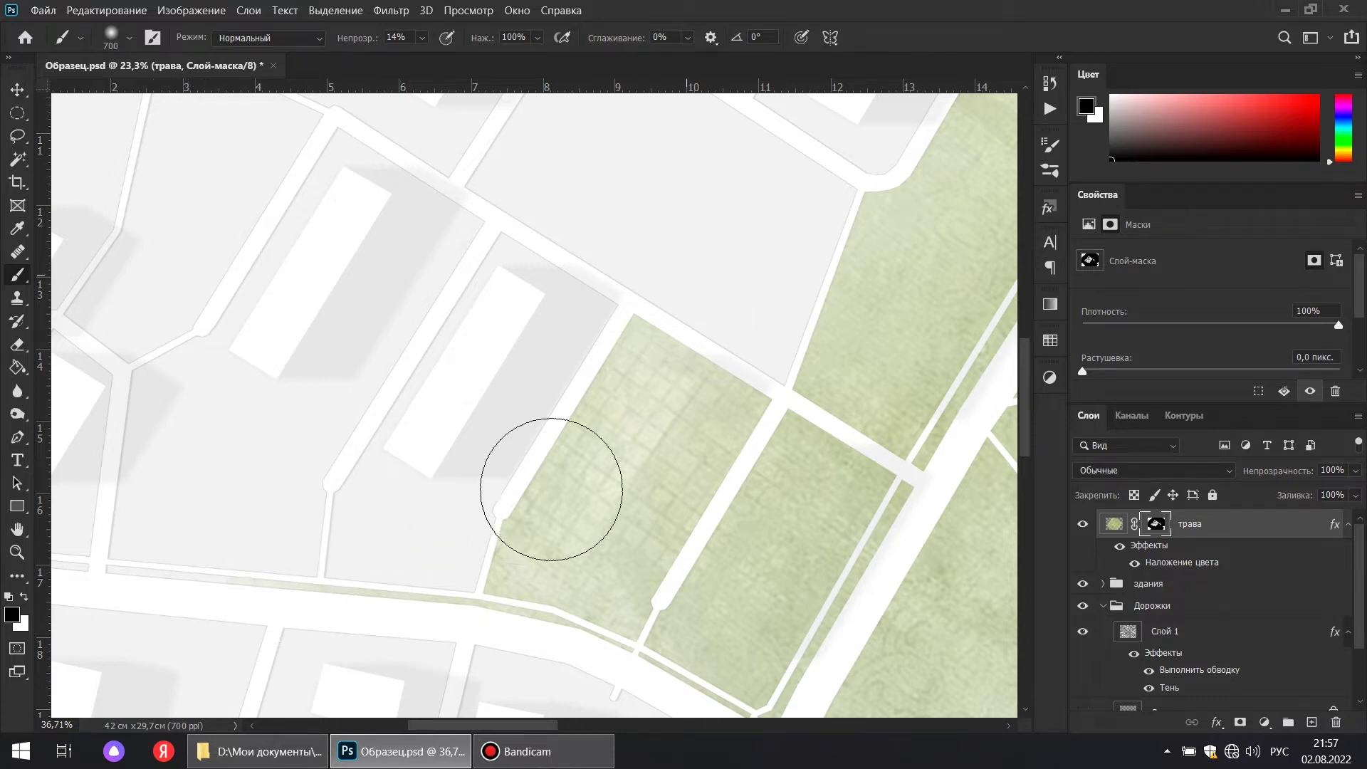
alt+click(535, 476)
scroll(537, 470, down, 10)
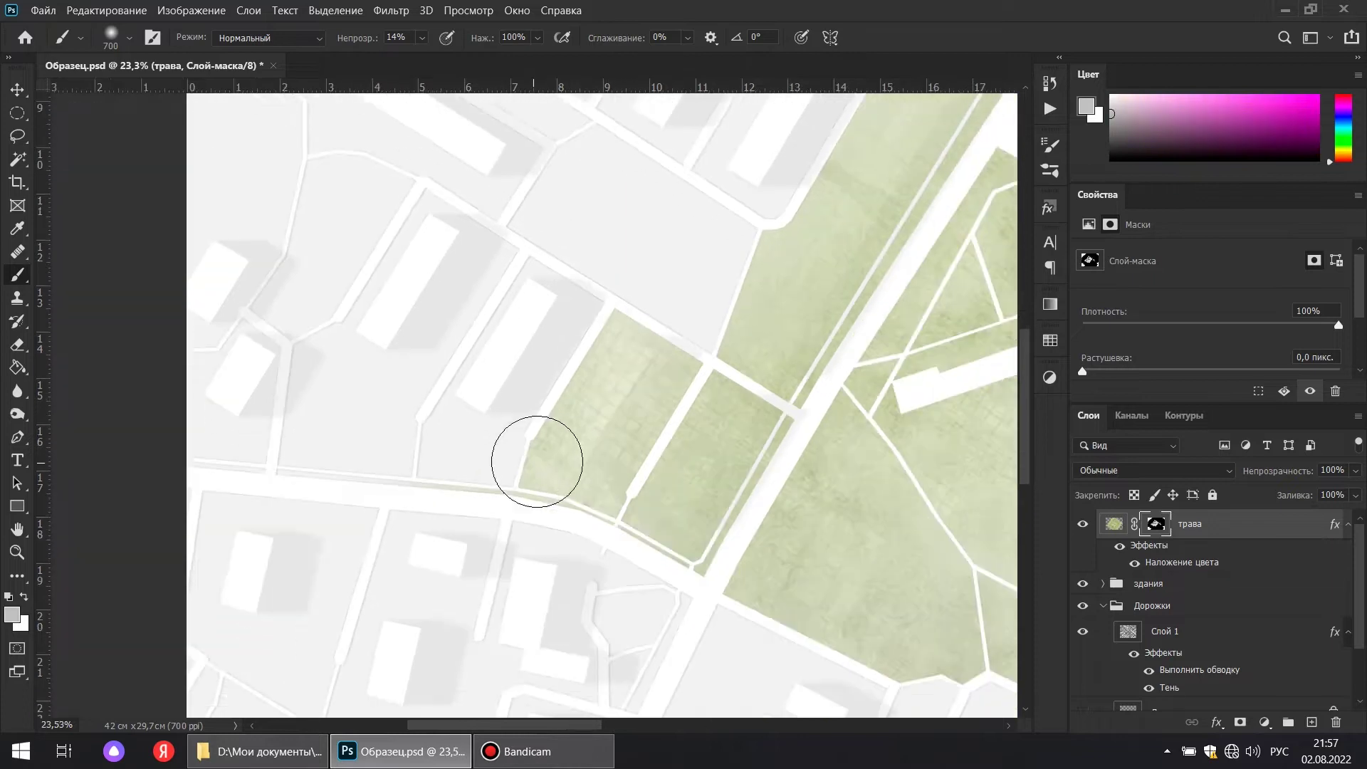
scroll(916, 543, up, 3)
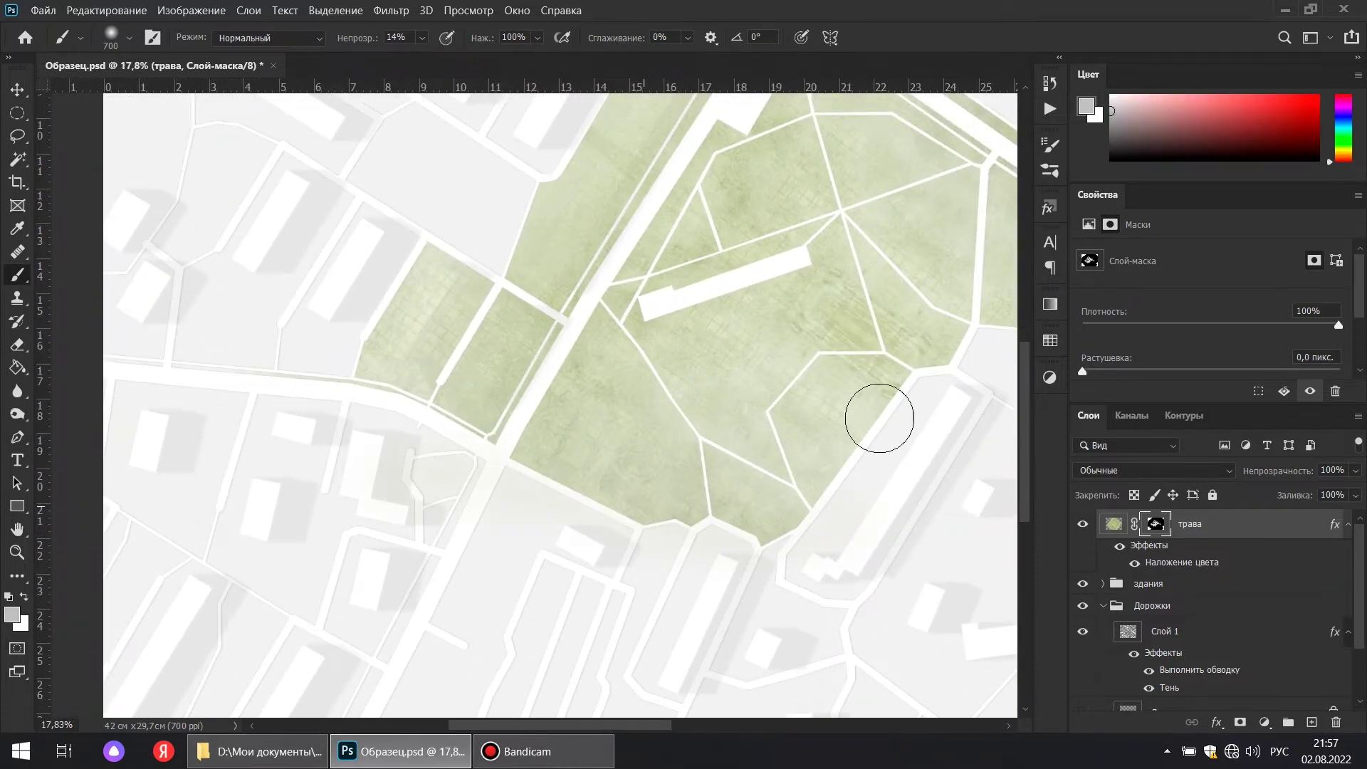
scroll(719, 477, down, 3)
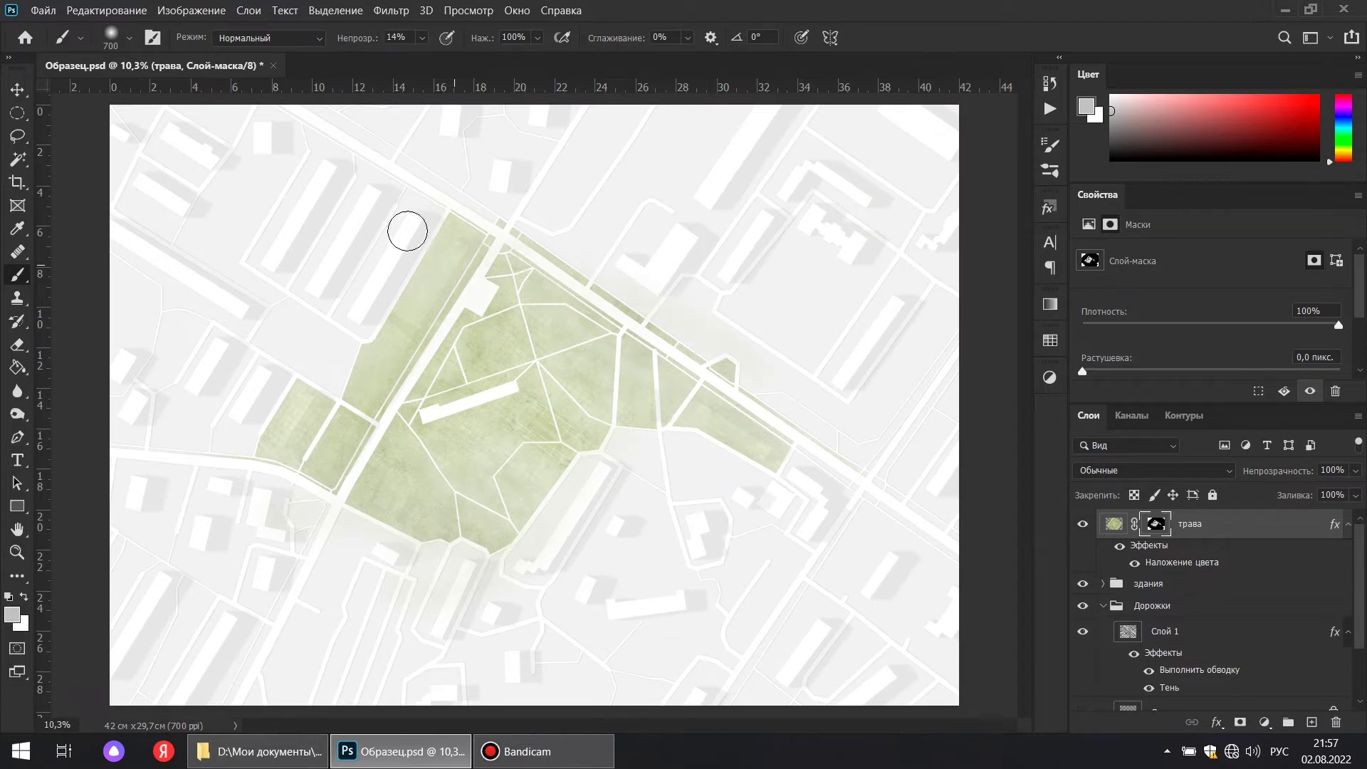
scroll(498, 292, up, 5)
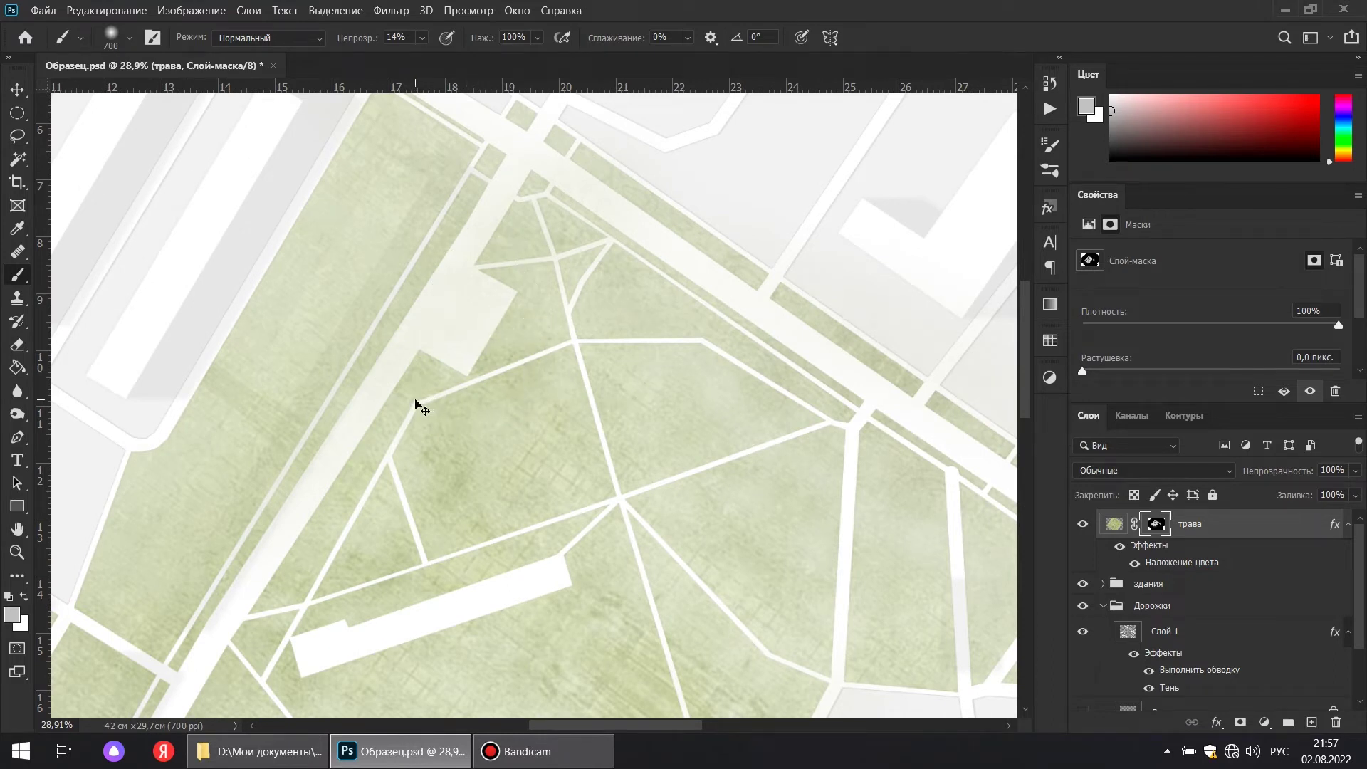
Undo the last grey brush stroke on the трава mask and set the foreground colour back to black
key(ctrl+z)
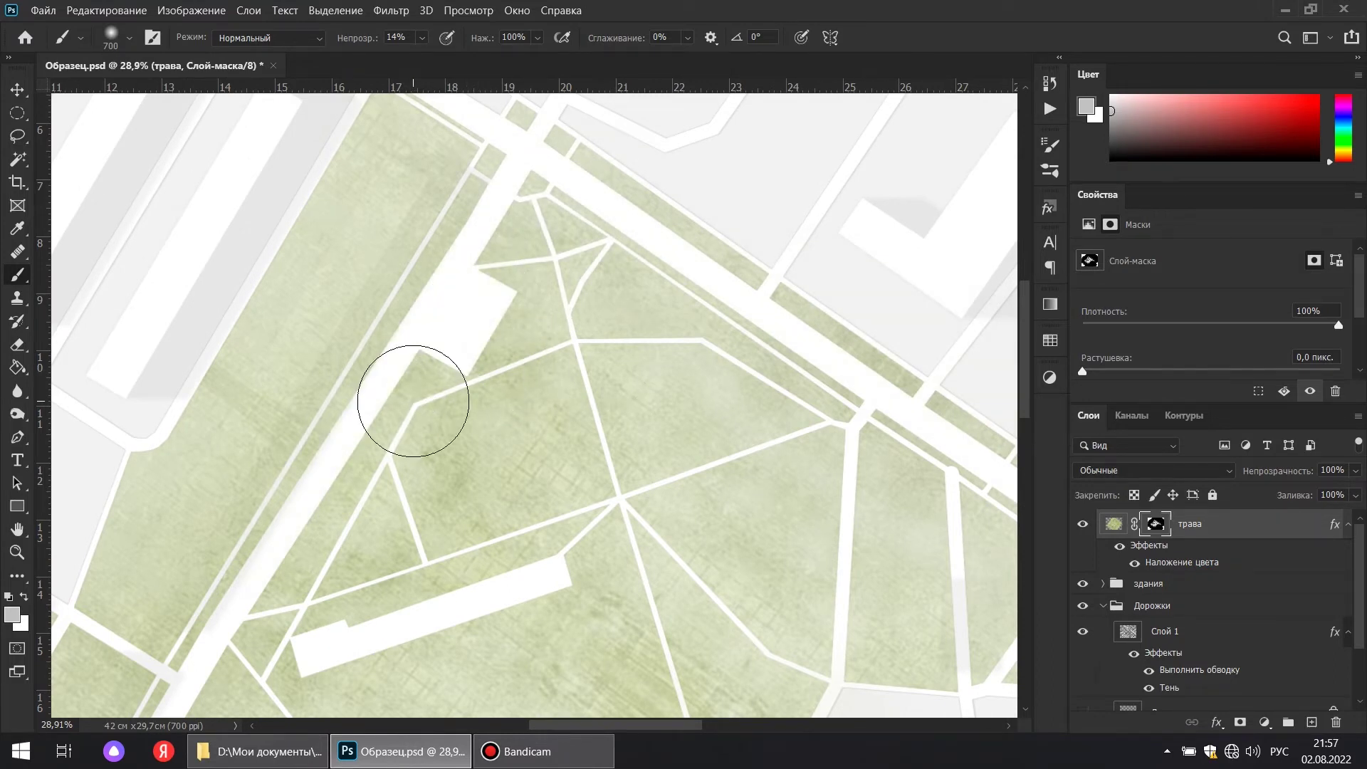
click(24, 599)
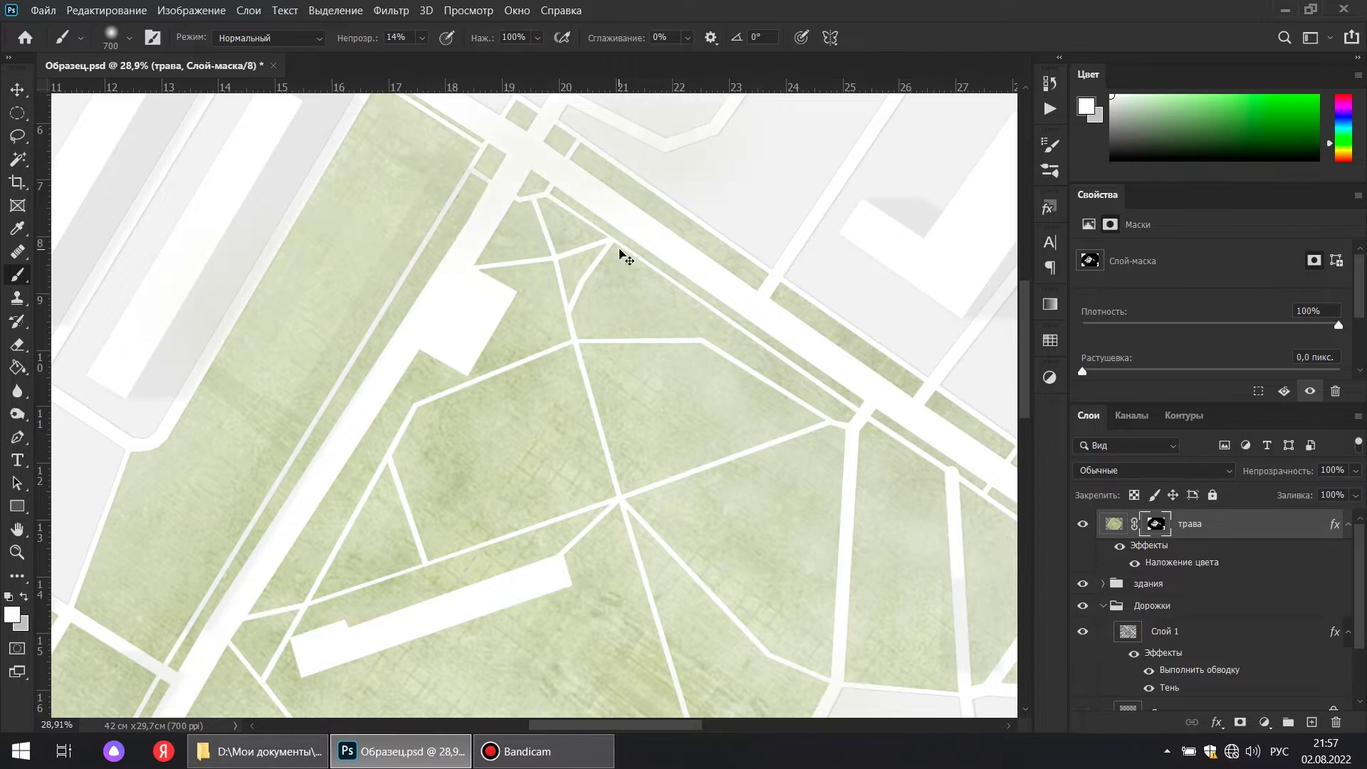
click(12, 615)
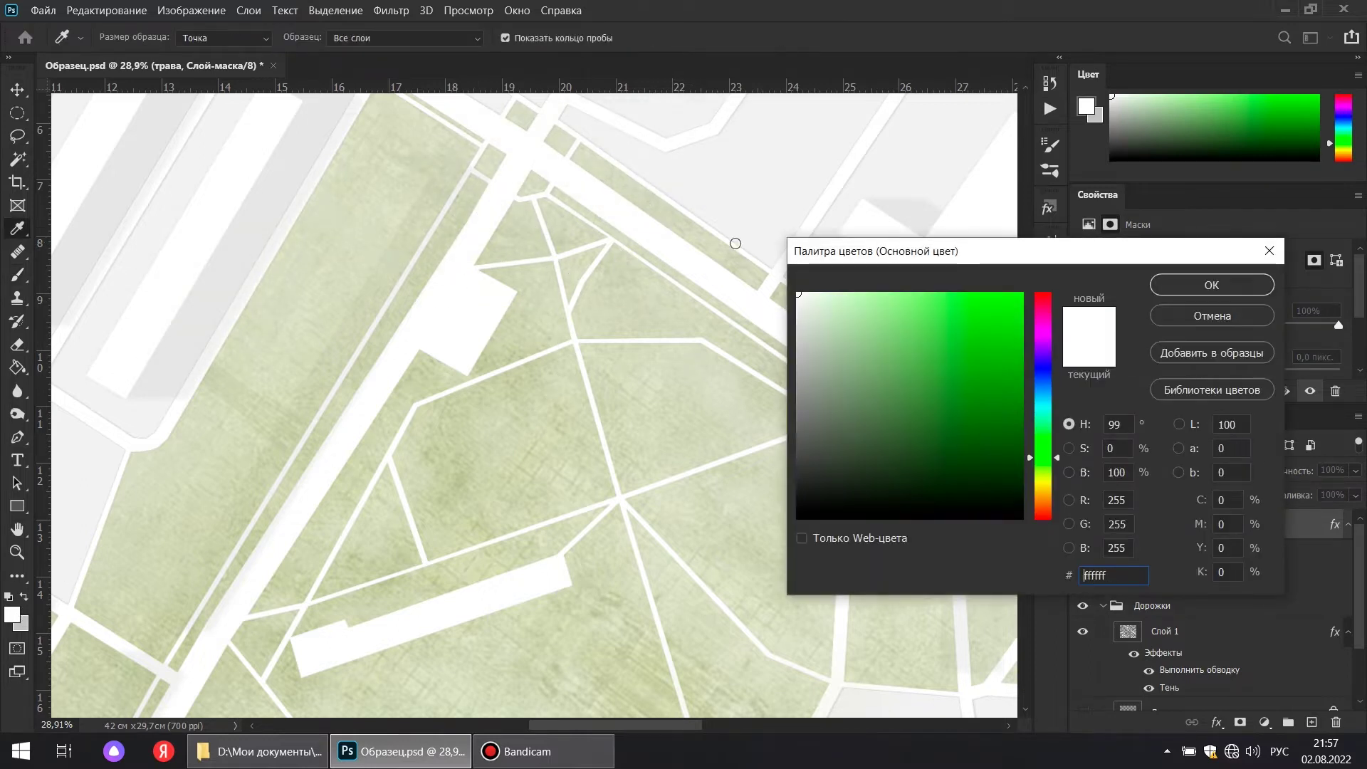
click(1212, 285)
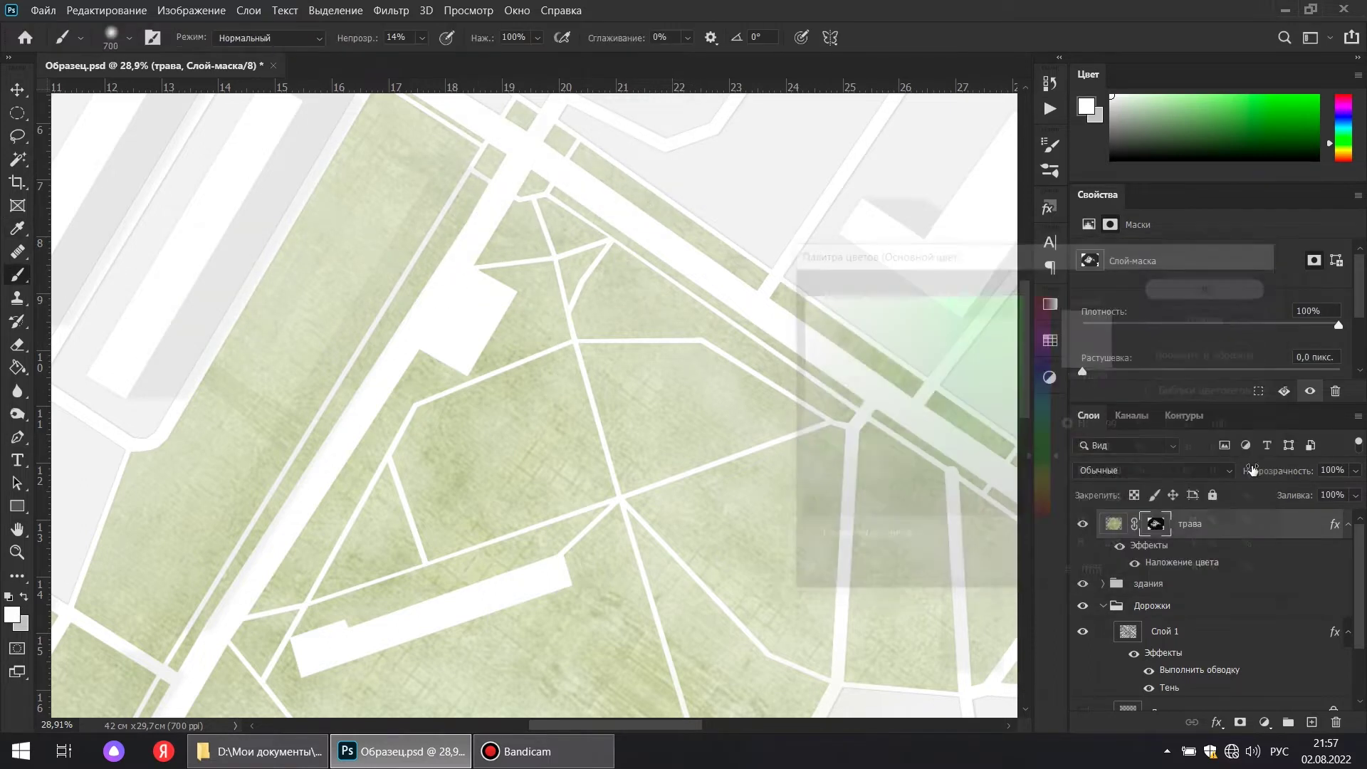
click(10, 619)
click(799, 517)
click(1205, 281)
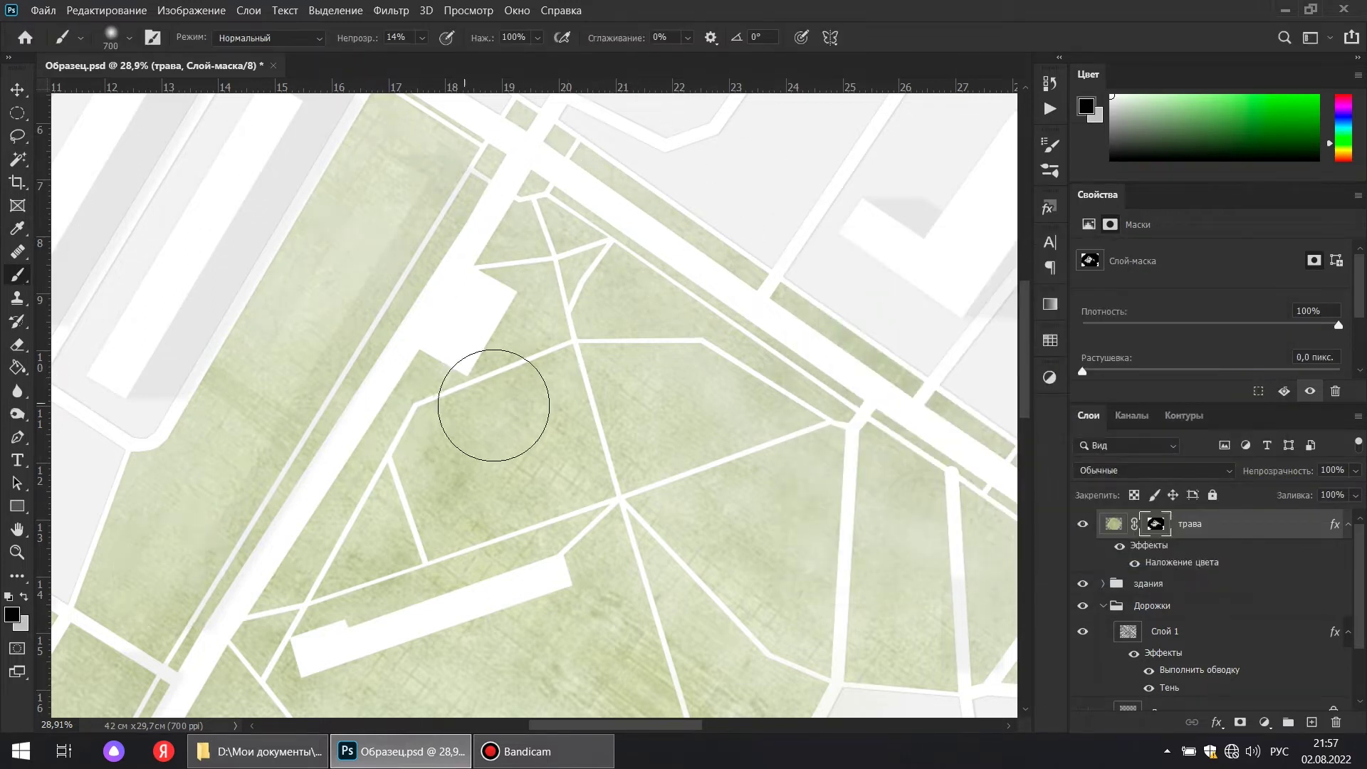
scroll(490, 405, down, 2)
scroll(611, 268, up, 1)
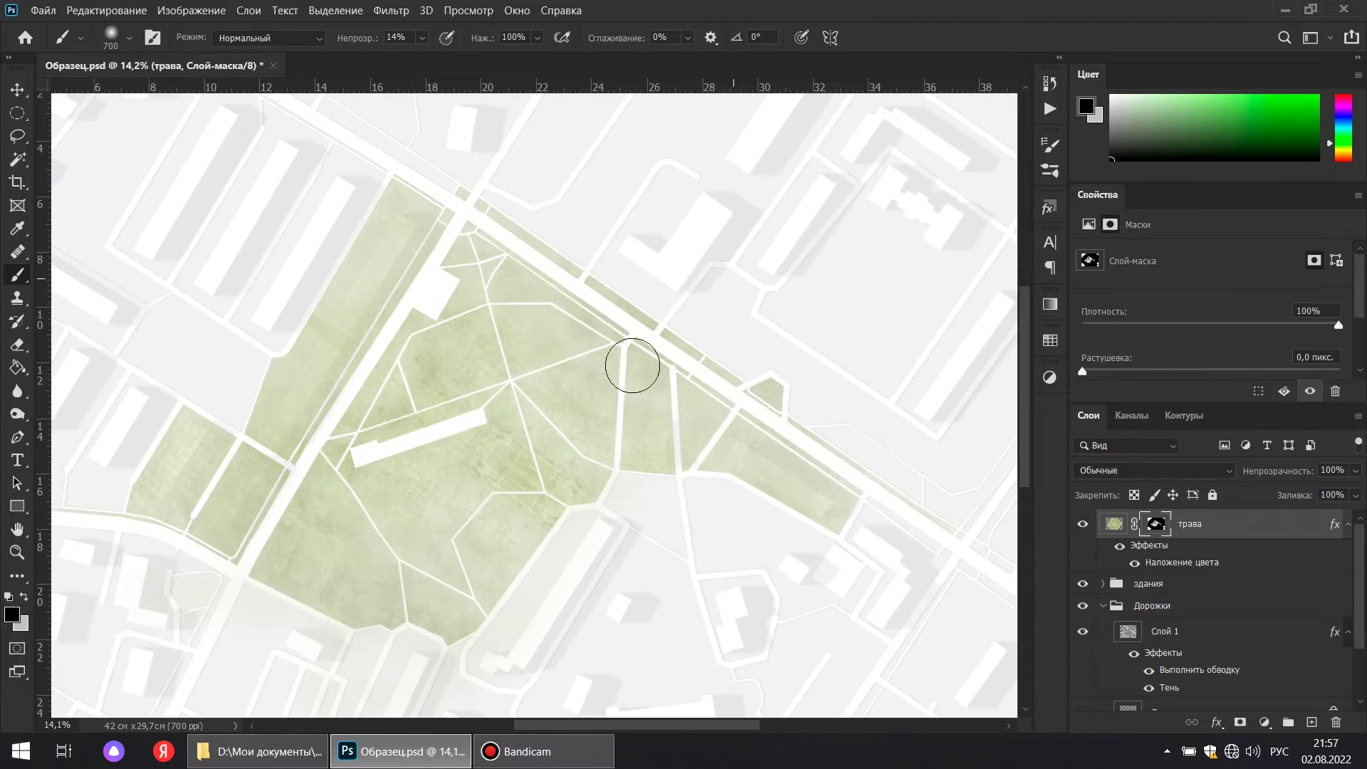
scroll(748, 484, down, 2)
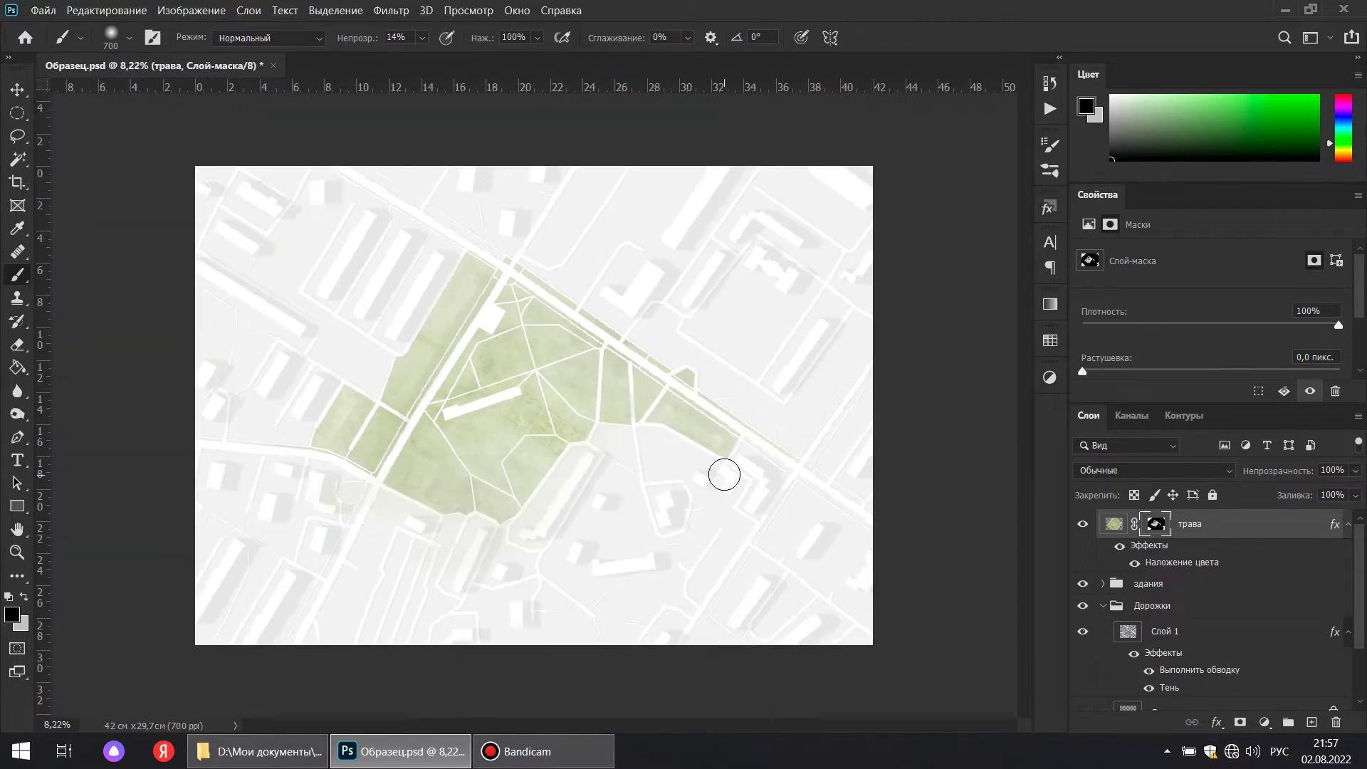
Move the трава layer below the здания group, then collapse the layer effects lists and the Дорожки group
click(18, 92)
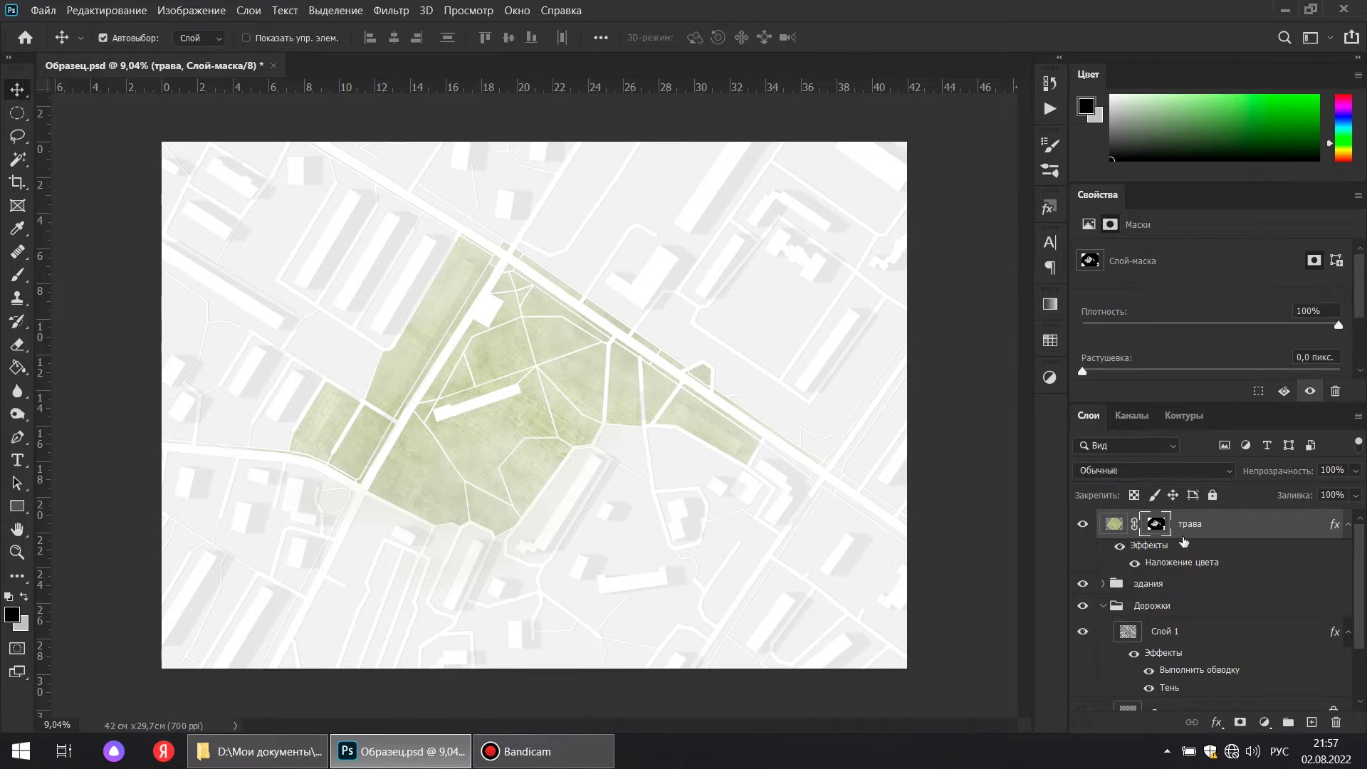
drag(1216, 529, 1183, 595)
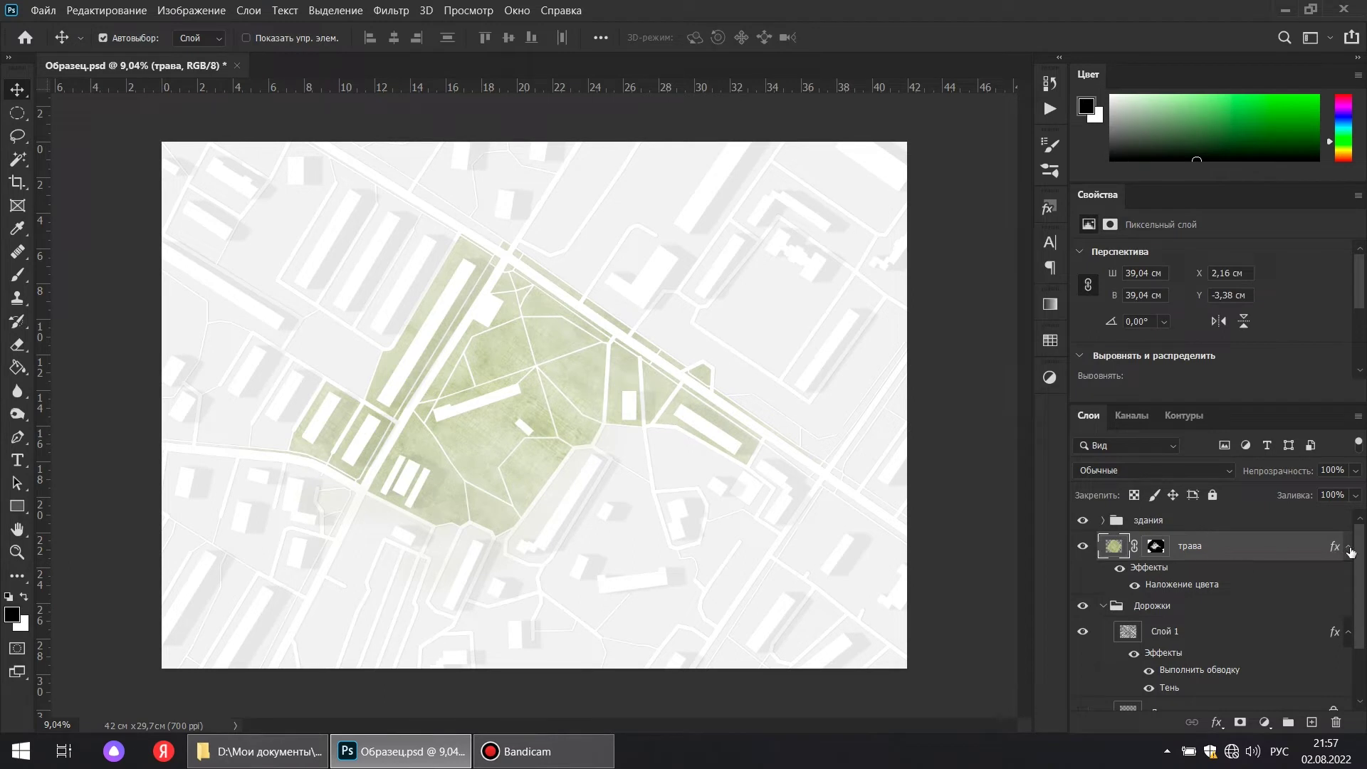
click(1348, 547)
click(1348, 597)
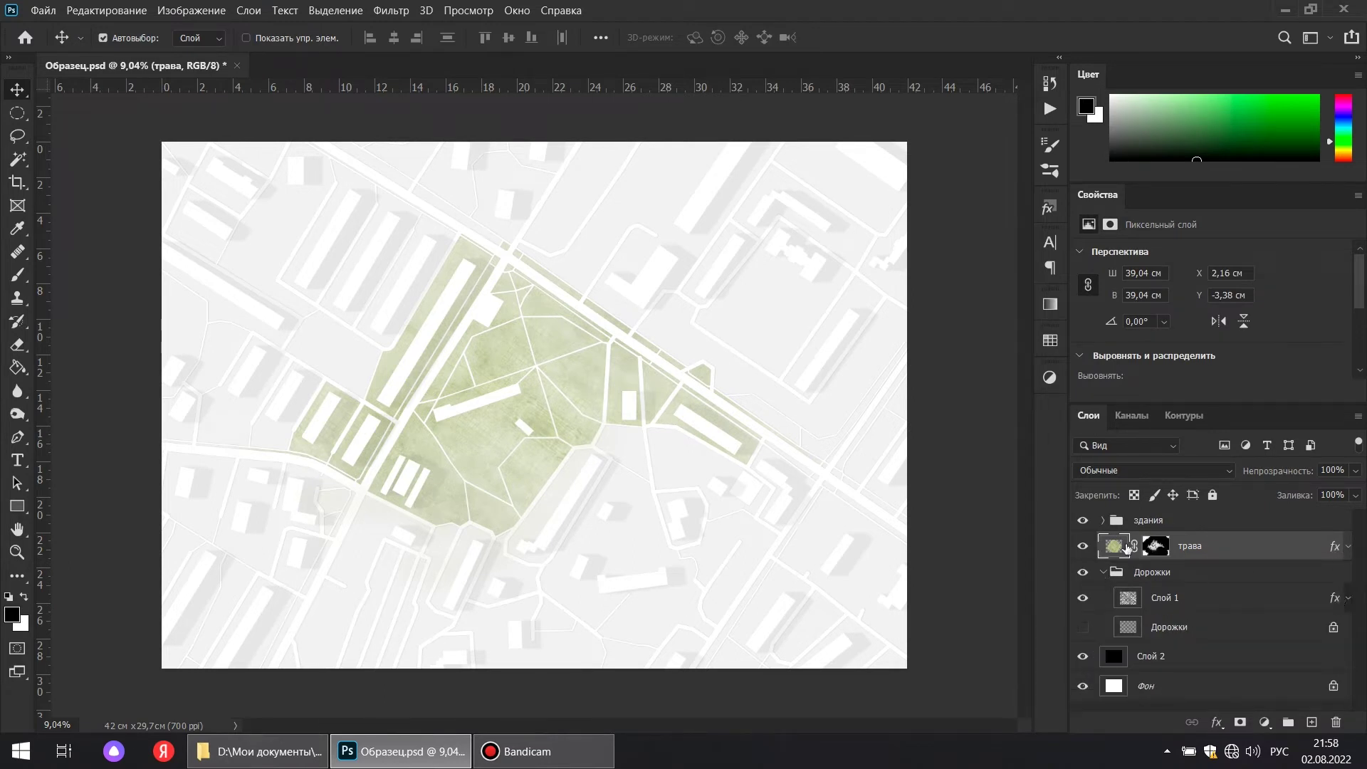
click(1118, 571)
click(1103, 571)
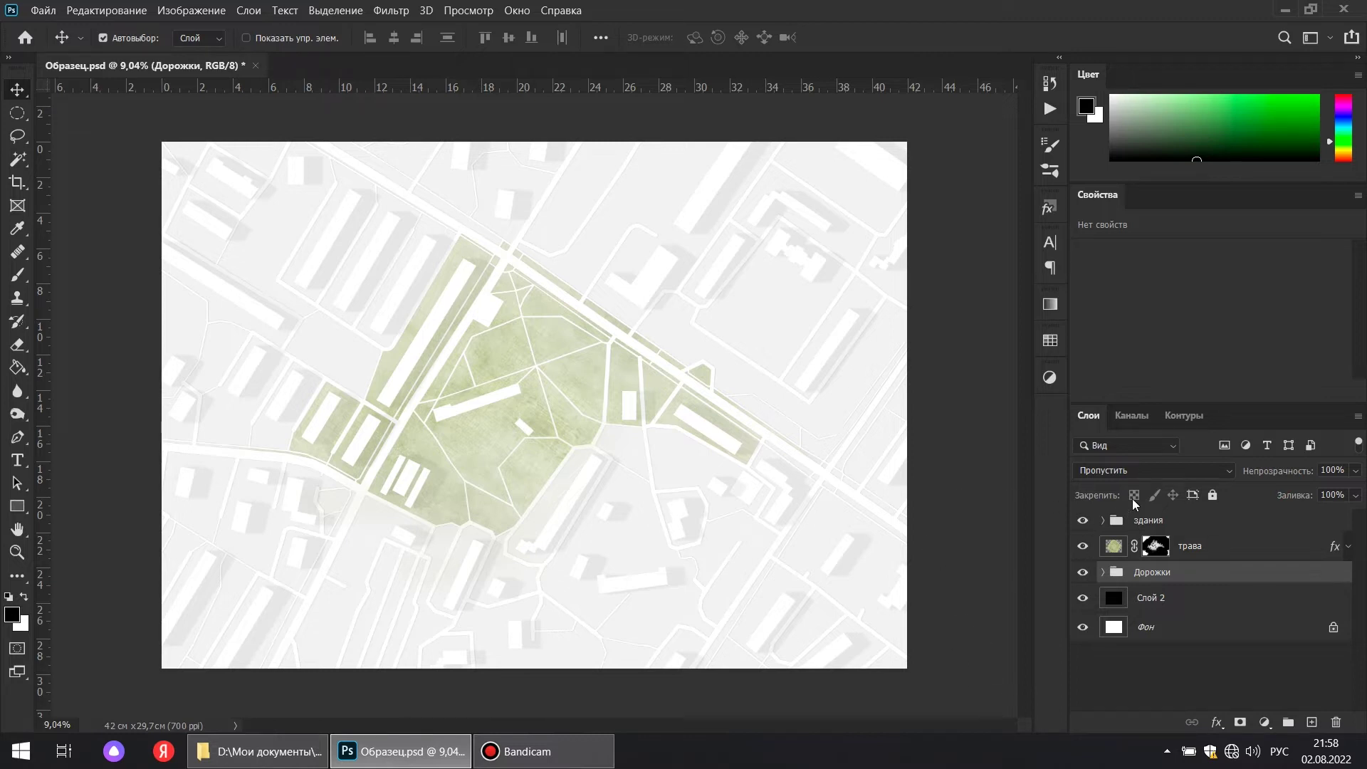
Place берёза.png from the Plants folder into the plan above the здания group and shift the tree to the park's southern lawn
click(257, 751)
click(156, 59)
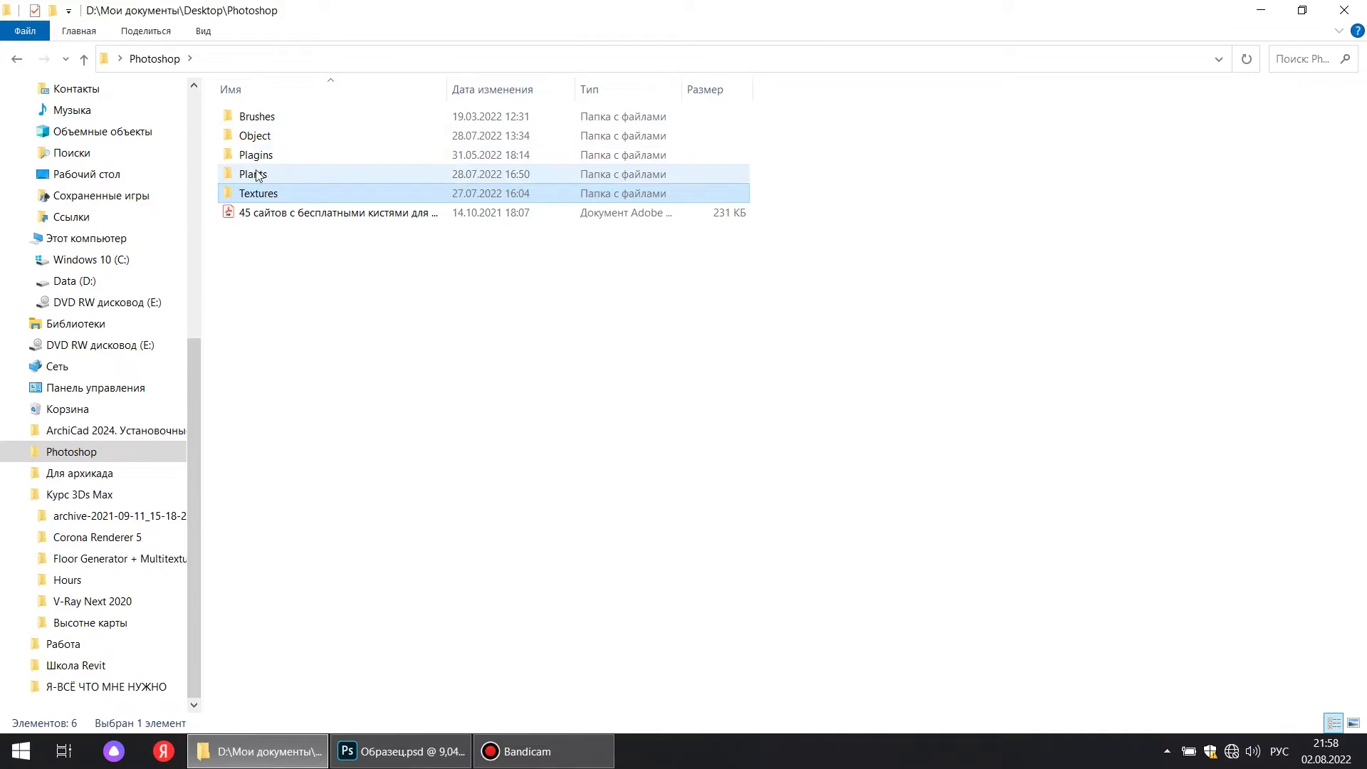
double_click(256, 174)
double_click(269, 135)
drag(263, 122, 490, 477)
drag(1218, 583, 1189, 507)
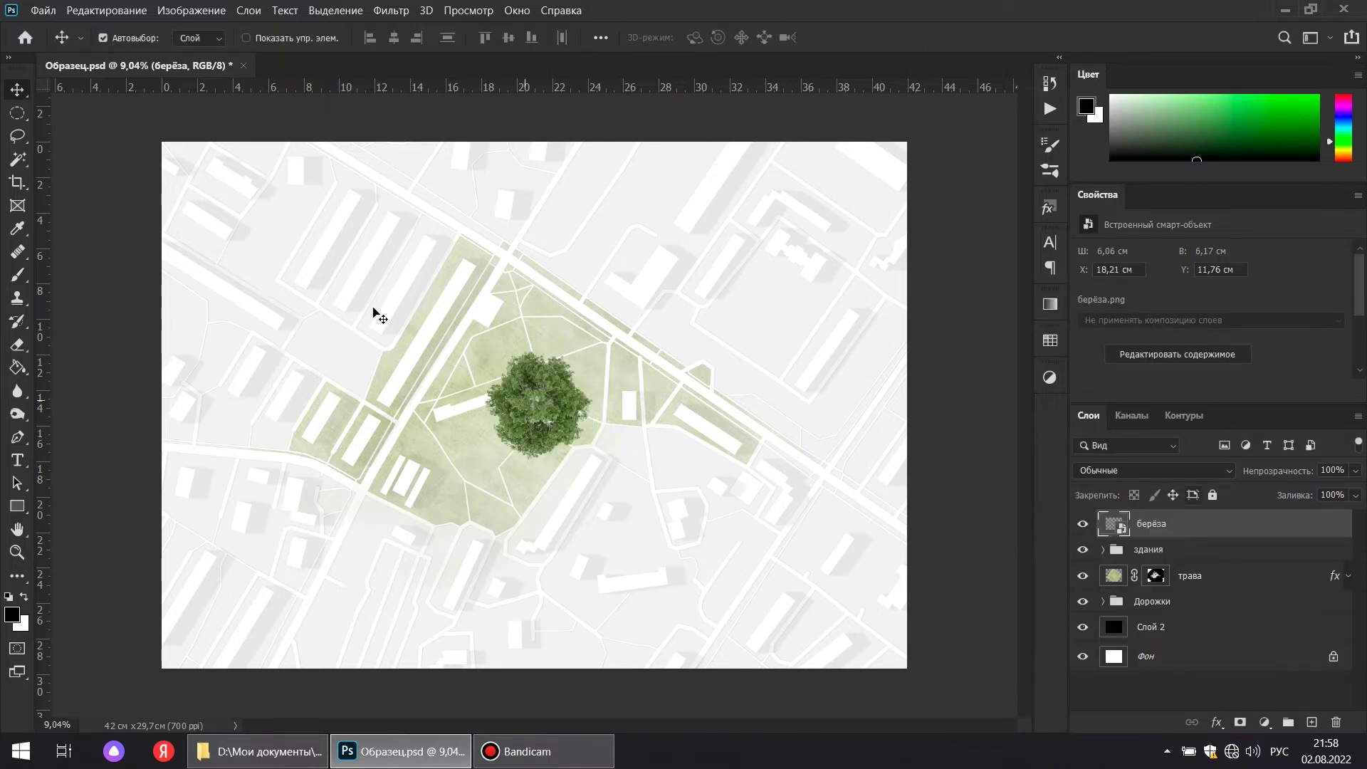
drag(517, 410, 472, 464)
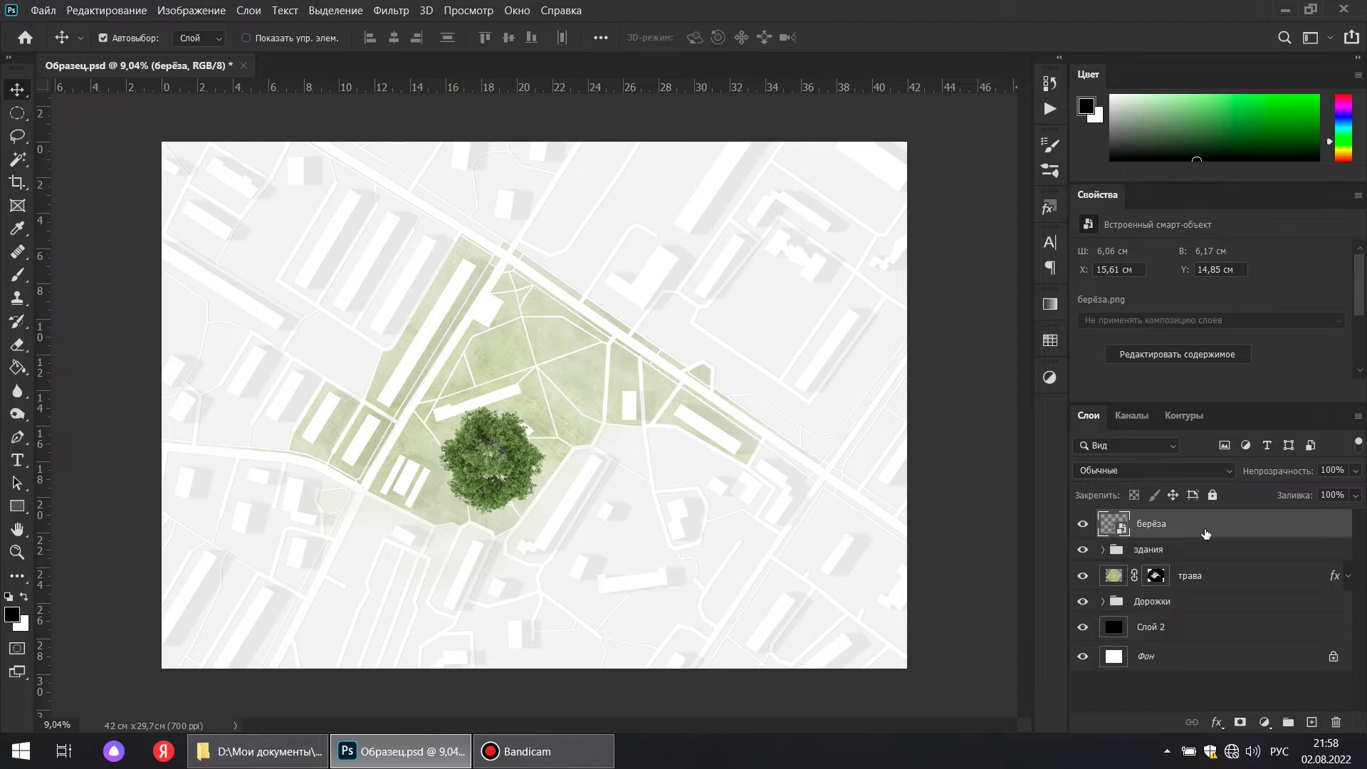
Apply a white Color Overlay to the берёза layer with Saturation blending (Насыщенность) and 20% opacity
double_click(1208, 532)
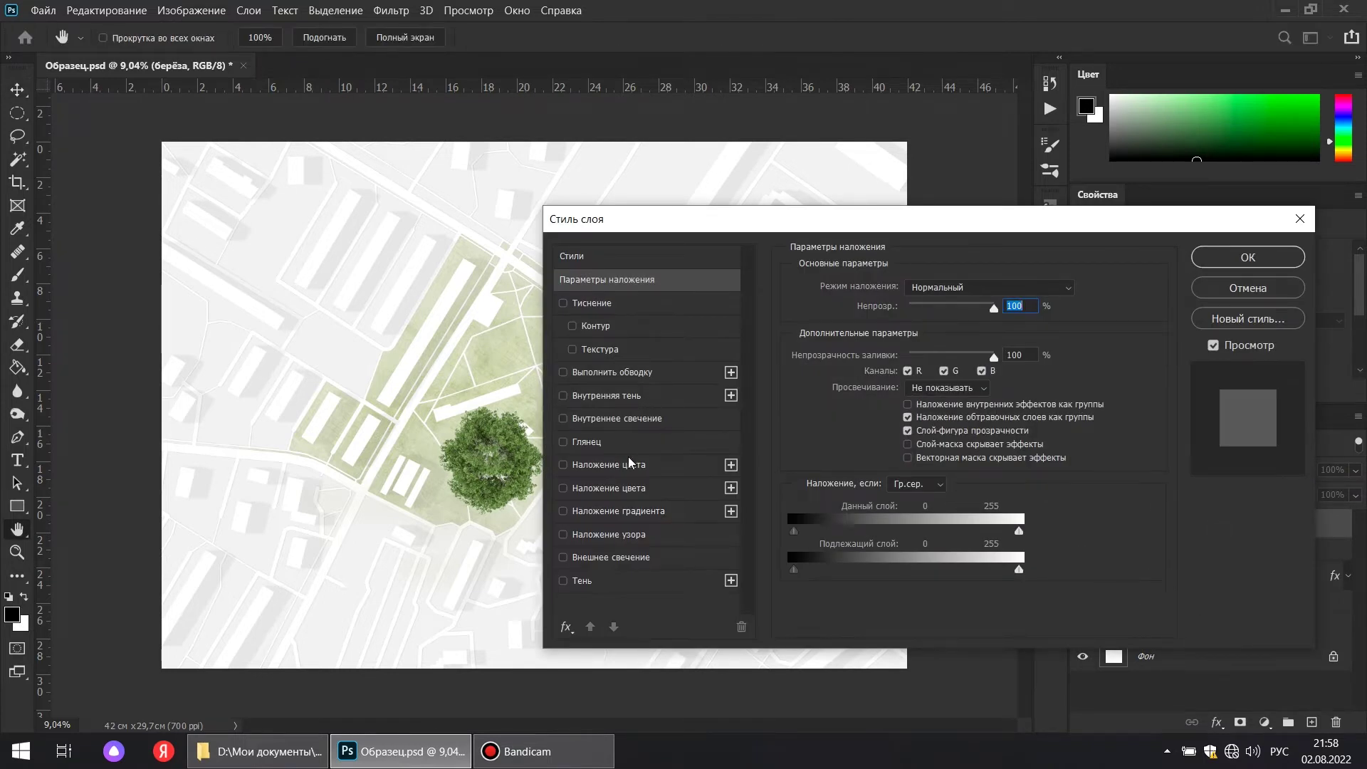
click(665, 491)
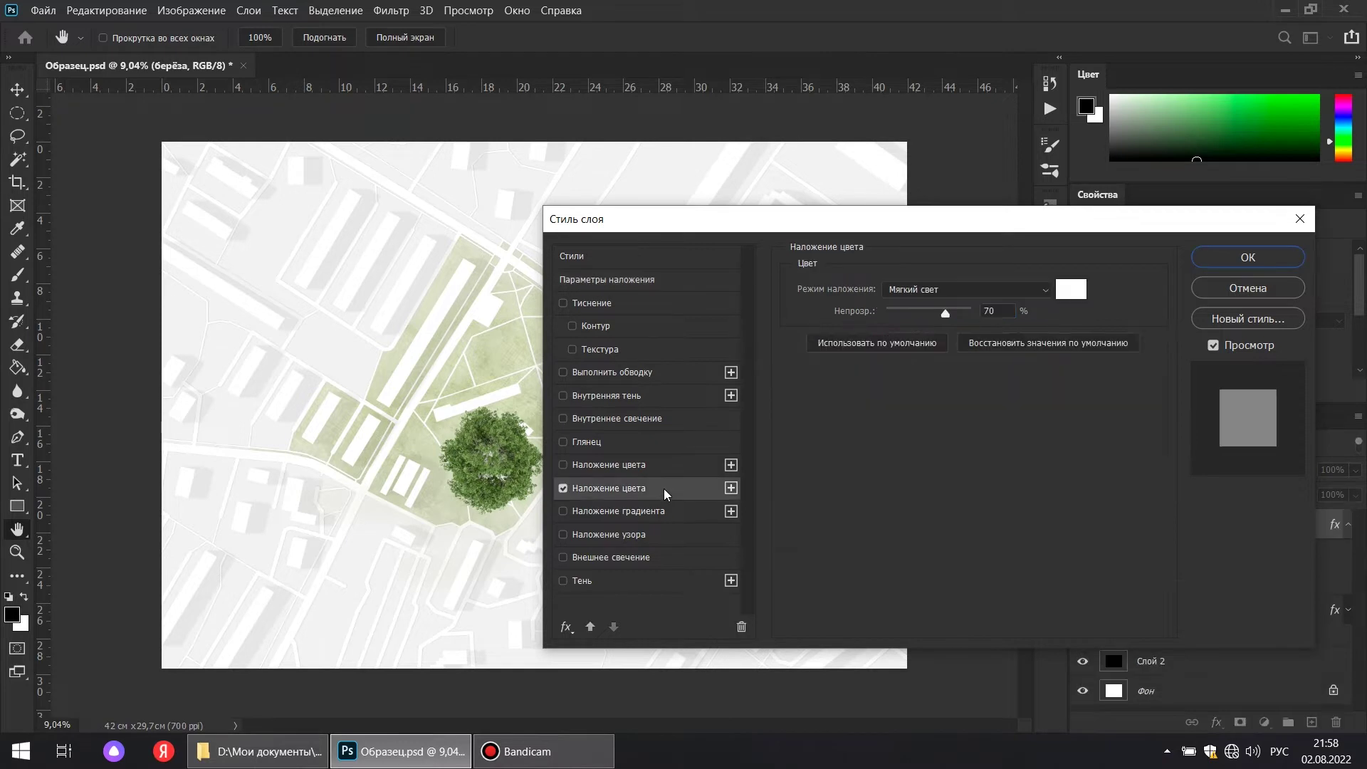
click(963, 289)
click(1032, 677)
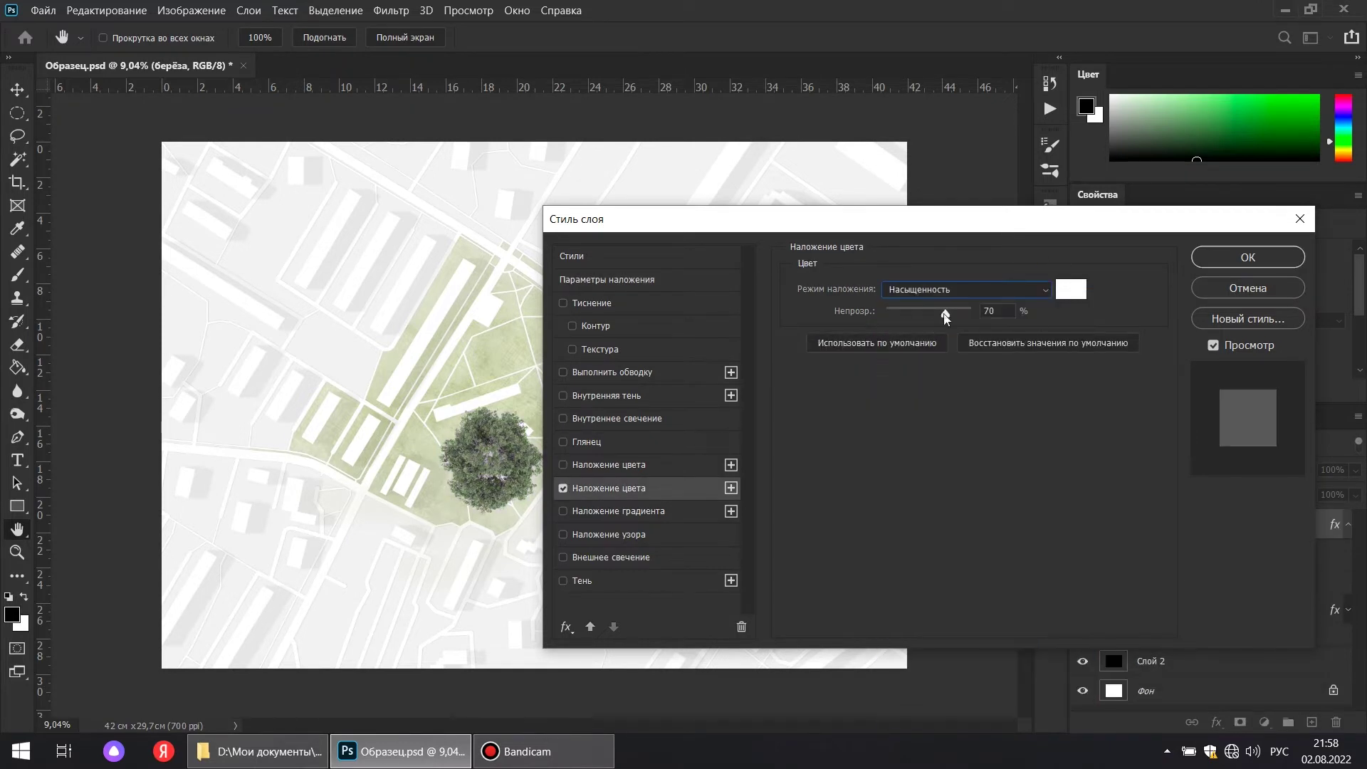
text(20)
Add a black drop shadow to the берёза layer with 21% opacity, 36 px offset and 13 px size
click(636, 582)
text(21)
drag(1007, 369, 959, 377)
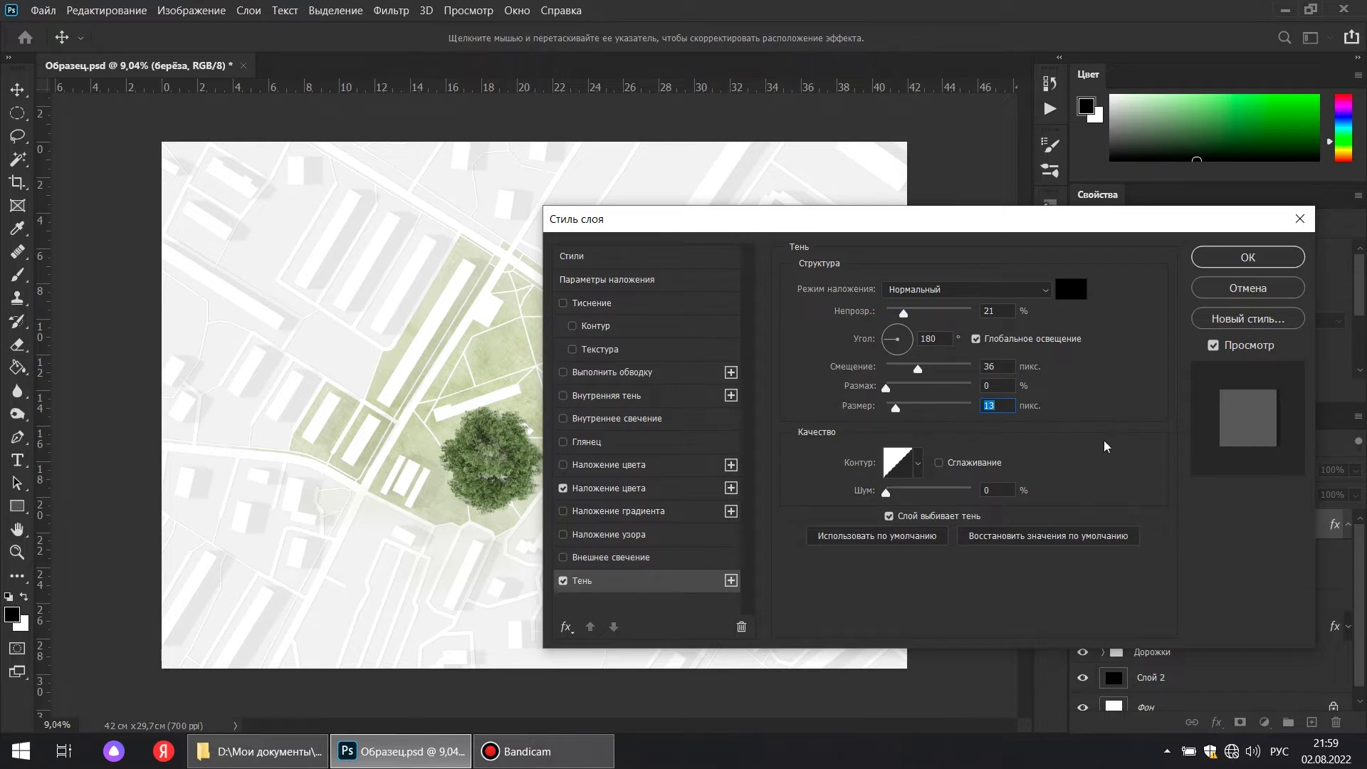
click(1248, 258)
Set the берёза layer's opacity to 85% and collapse its effects list
click(1354, 472)
drag(1351, 490, 1348, 494)
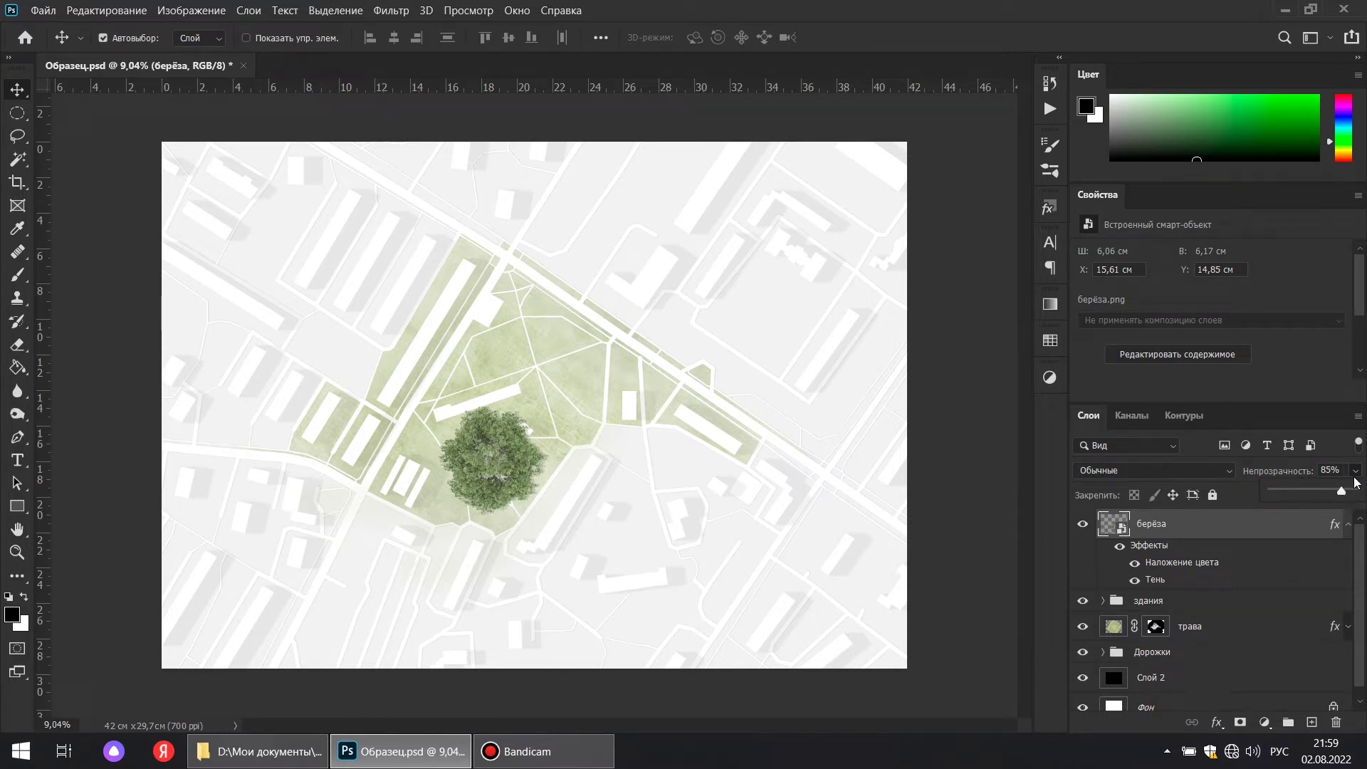
key(Return)
click(1345, 524)
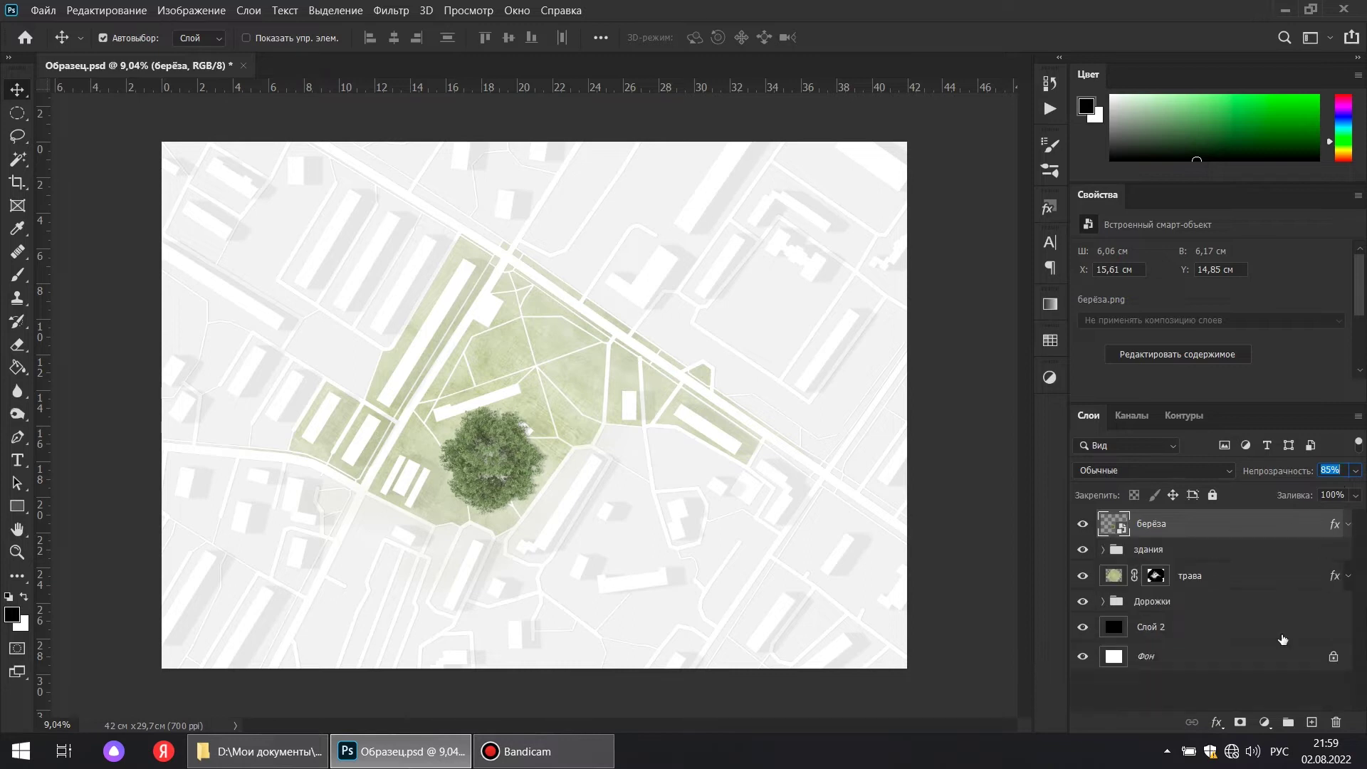
Create a layer group named деревья and select the берёза layer
click(1290, 722)
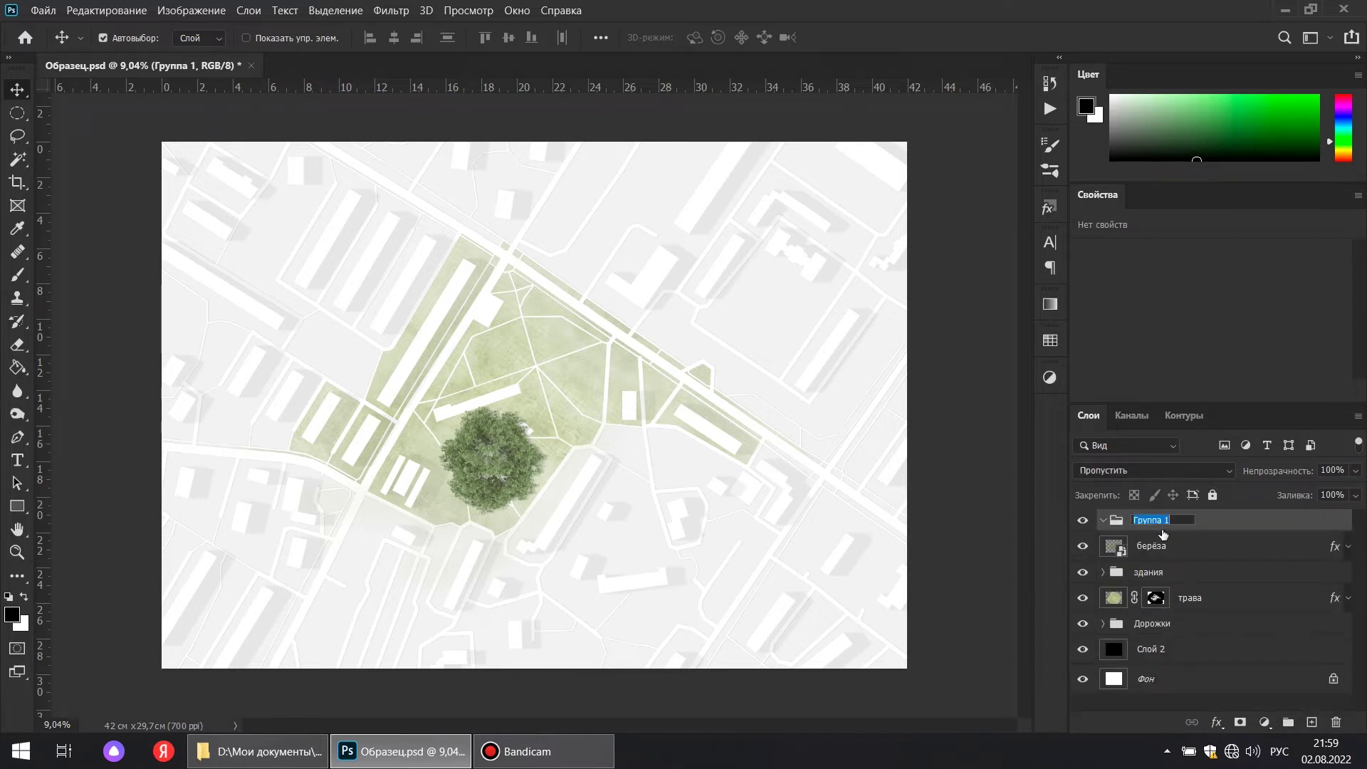
click(1205, 527)
click(1184, 552)
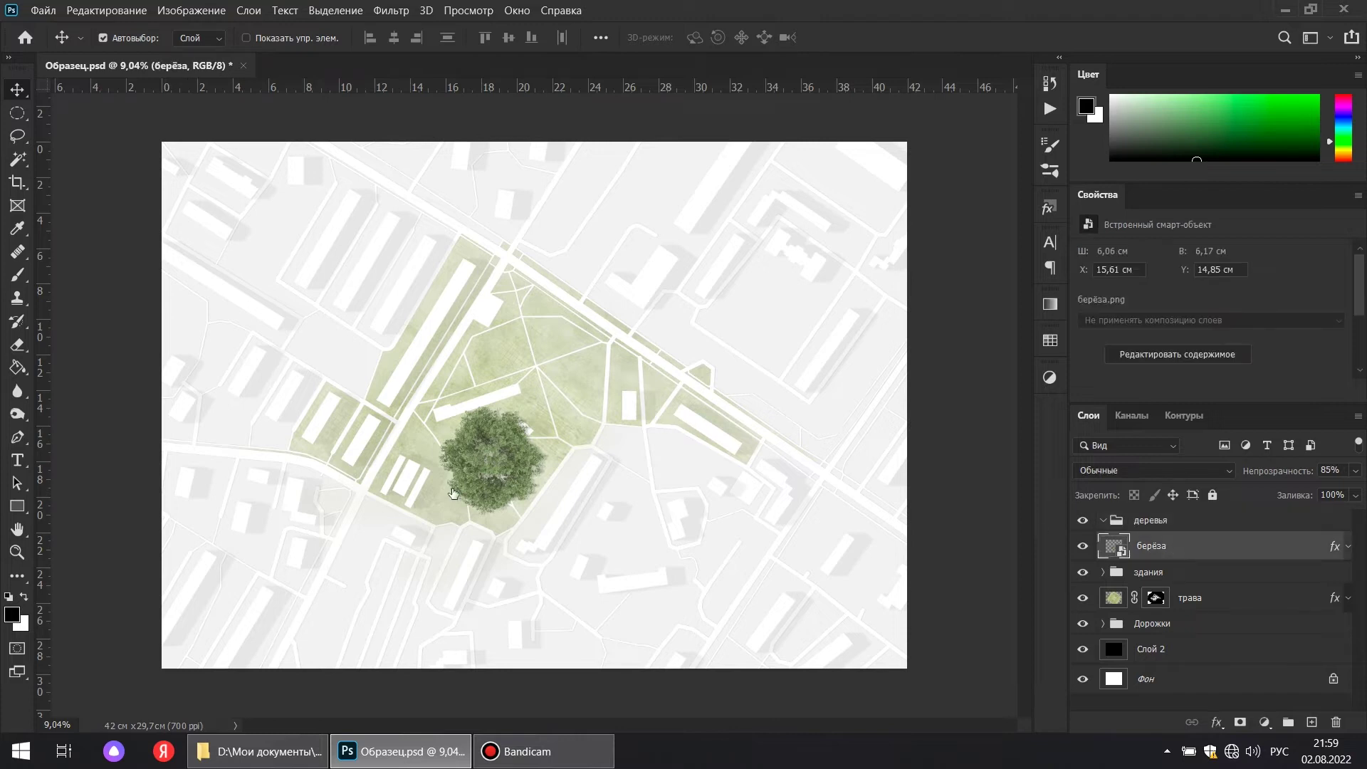
Scale the birch down to about 1.32 cm wide and place it beside the path at the park's southern edge
scroll(453, 493, up, 5)
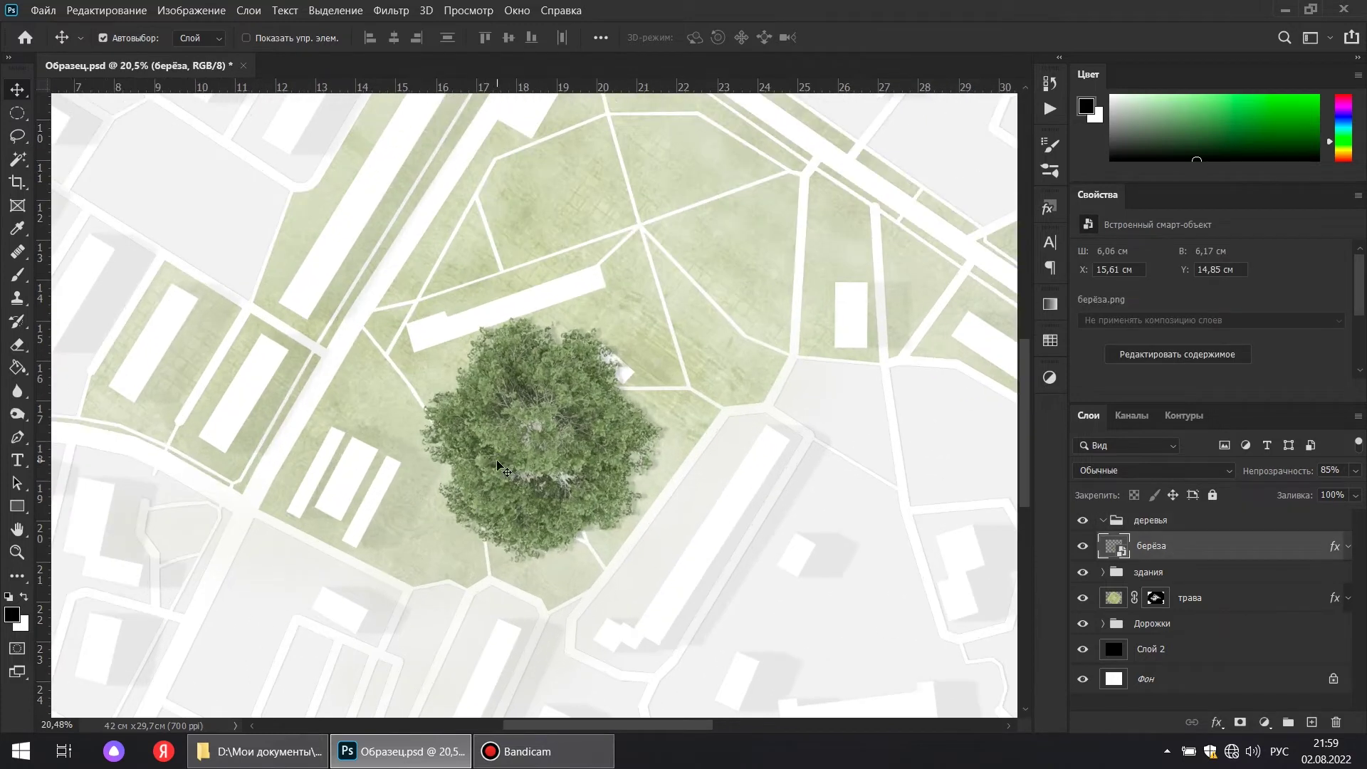
key(ctrl+t)
drag(665, 300, 468, 502)
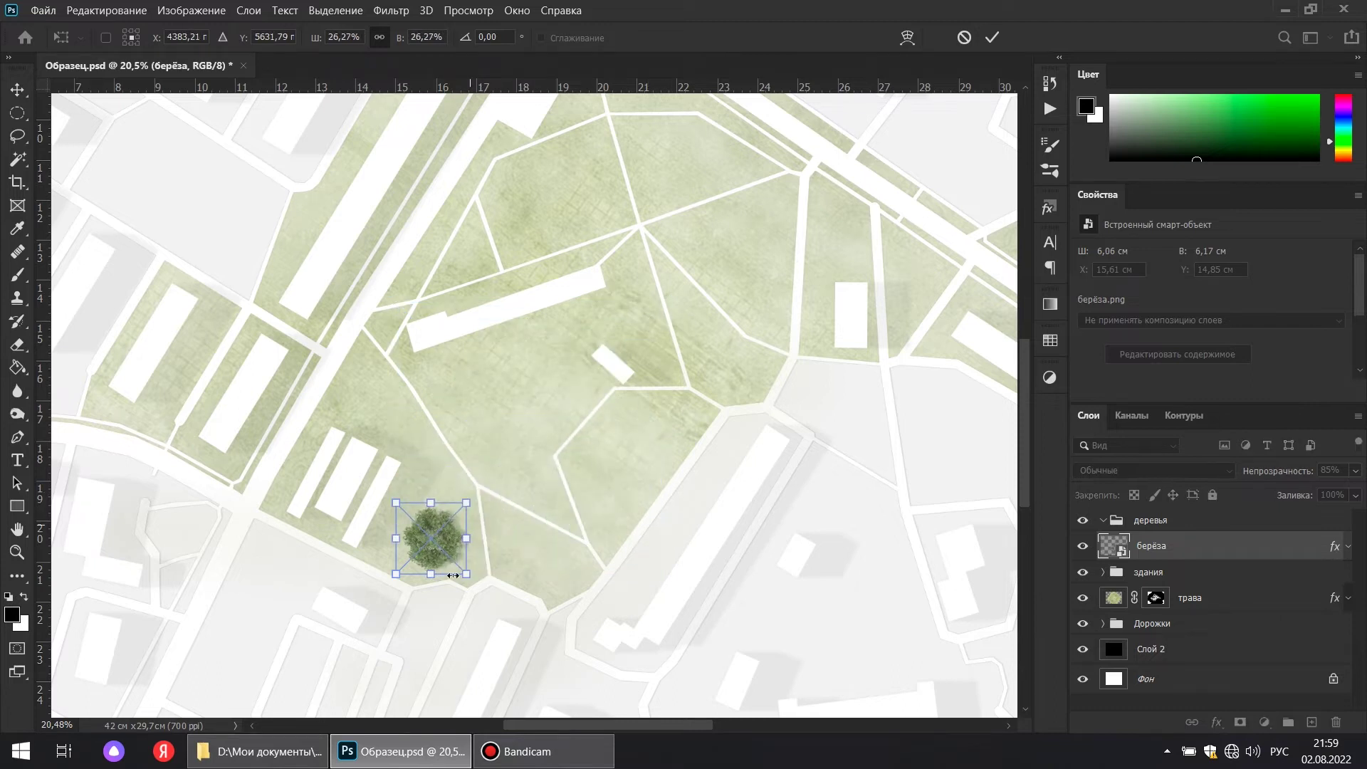
scroll(425, 633, up, 3)
scroll(651, 421, up, 1)
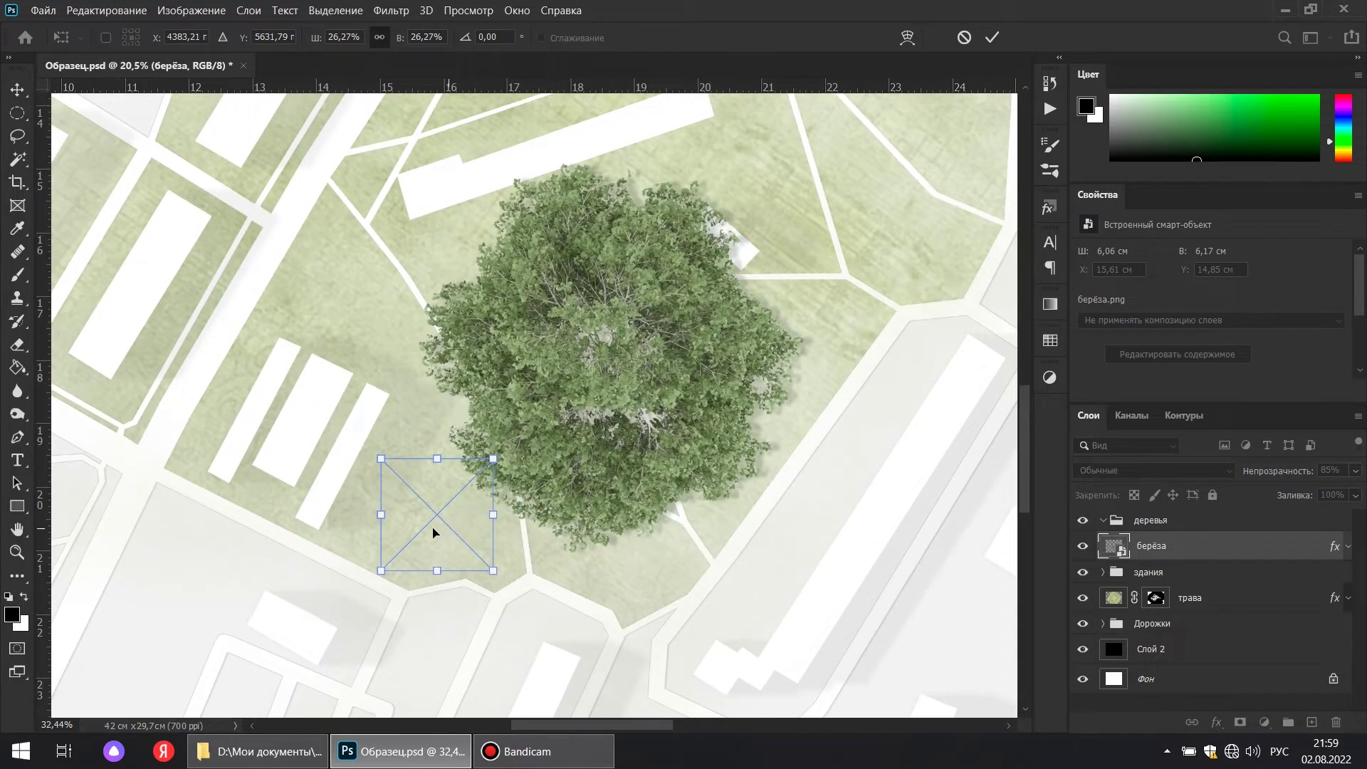
drag(483, 467, 525, 503)
drag(488, 549, 498, 549)
key(Return)
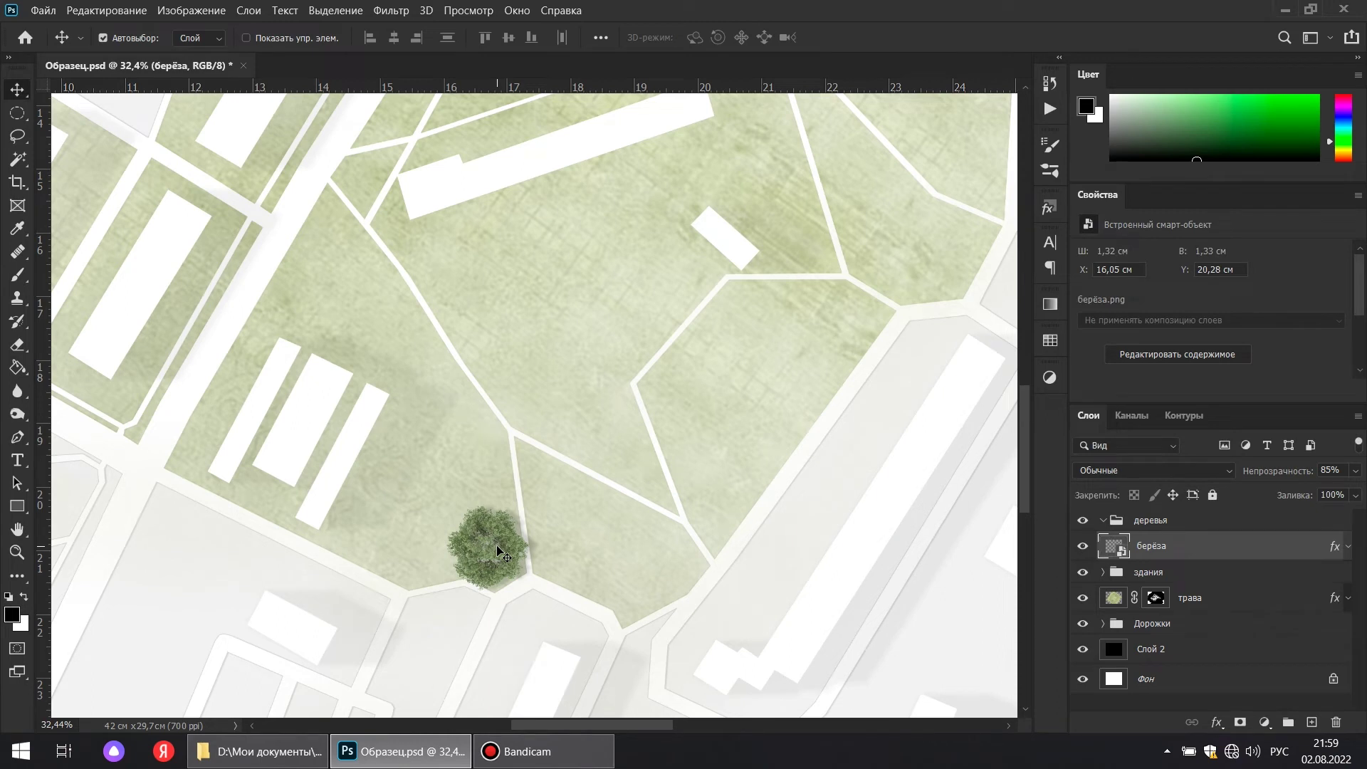
Duplicate the birch just west of the original and scale the copy down to about 1.14 cm wide
scroll(420, 523, up, 2)
drag(531, 574, 438, 550)
key(ctrl+t)
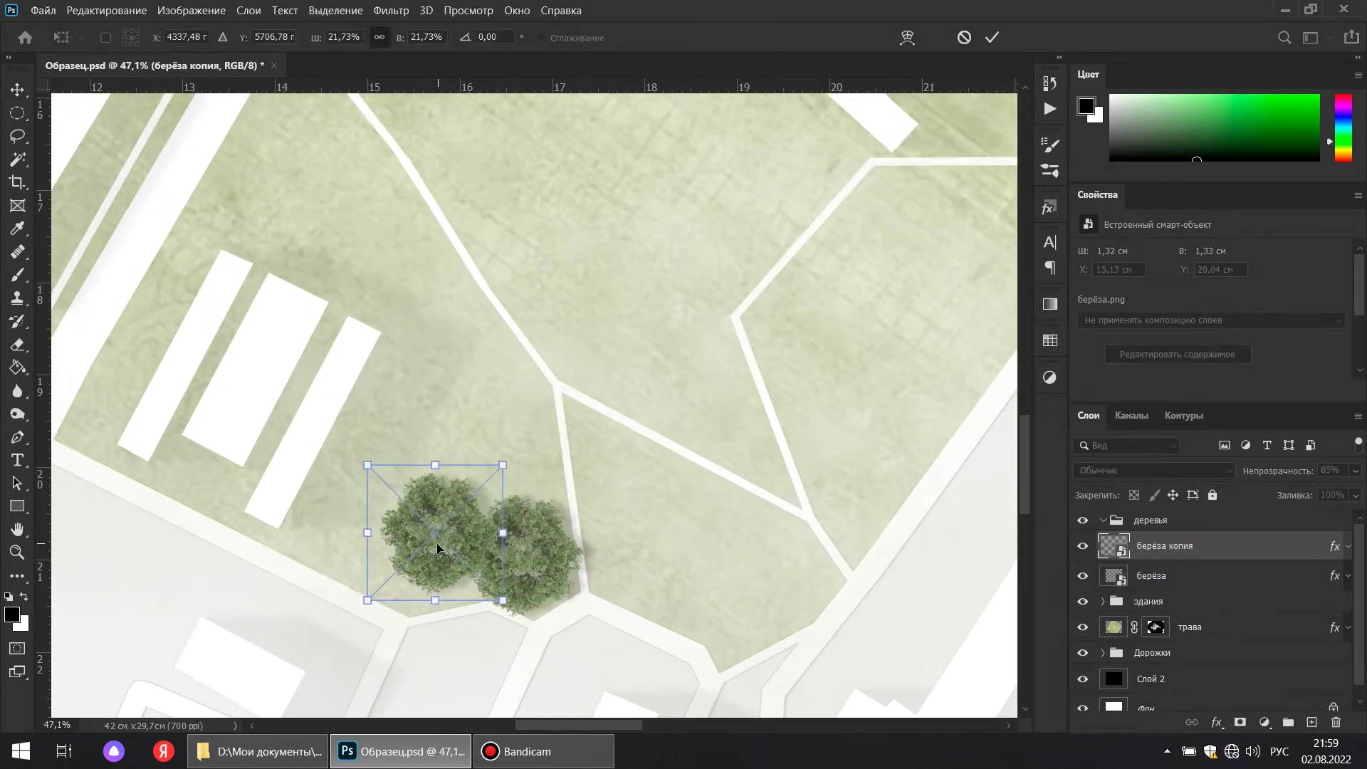
drag(507, 467, 489, 485)
Duplicate the birch just north of the first two trees and scale the copy down to 15.87%
drag(428, 543, 490, 459)
key(Return)
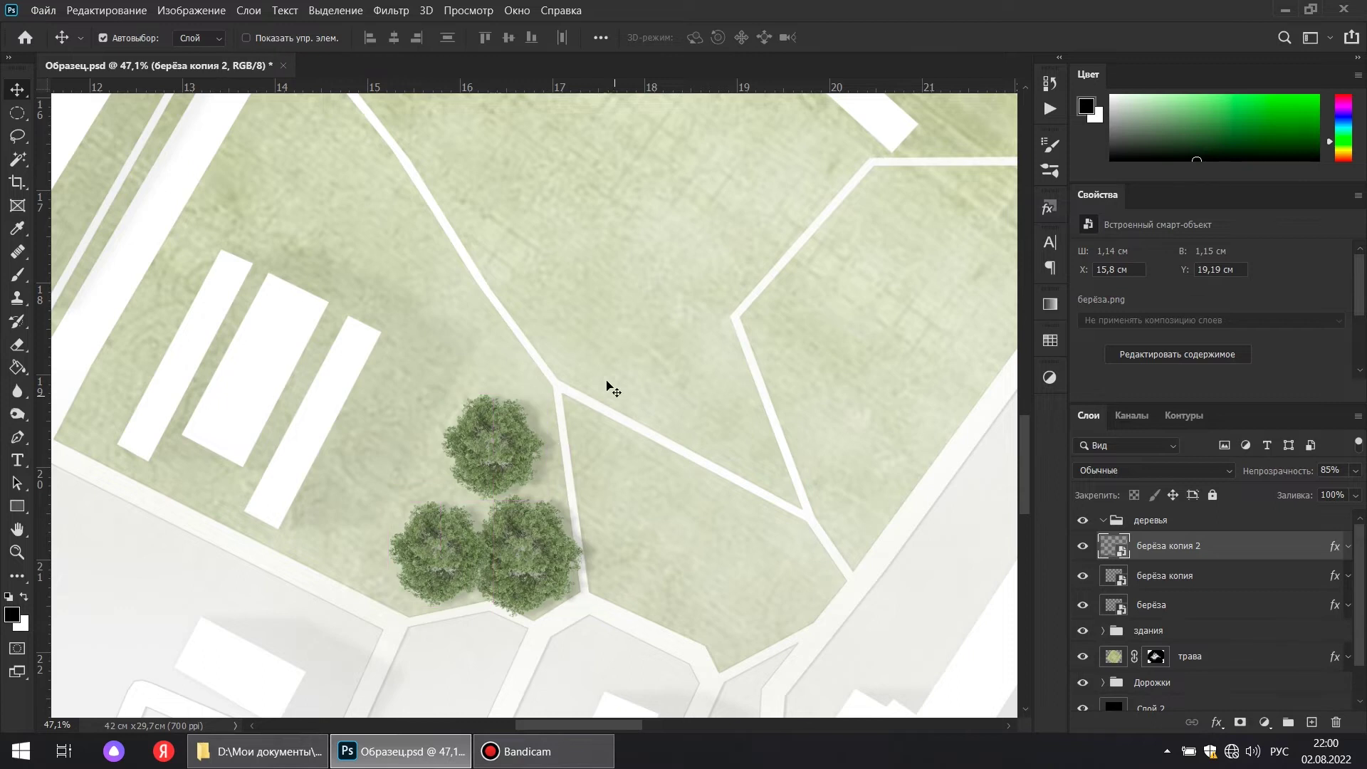
key(ctrl+t)
drag(546, 388, 529, 406)
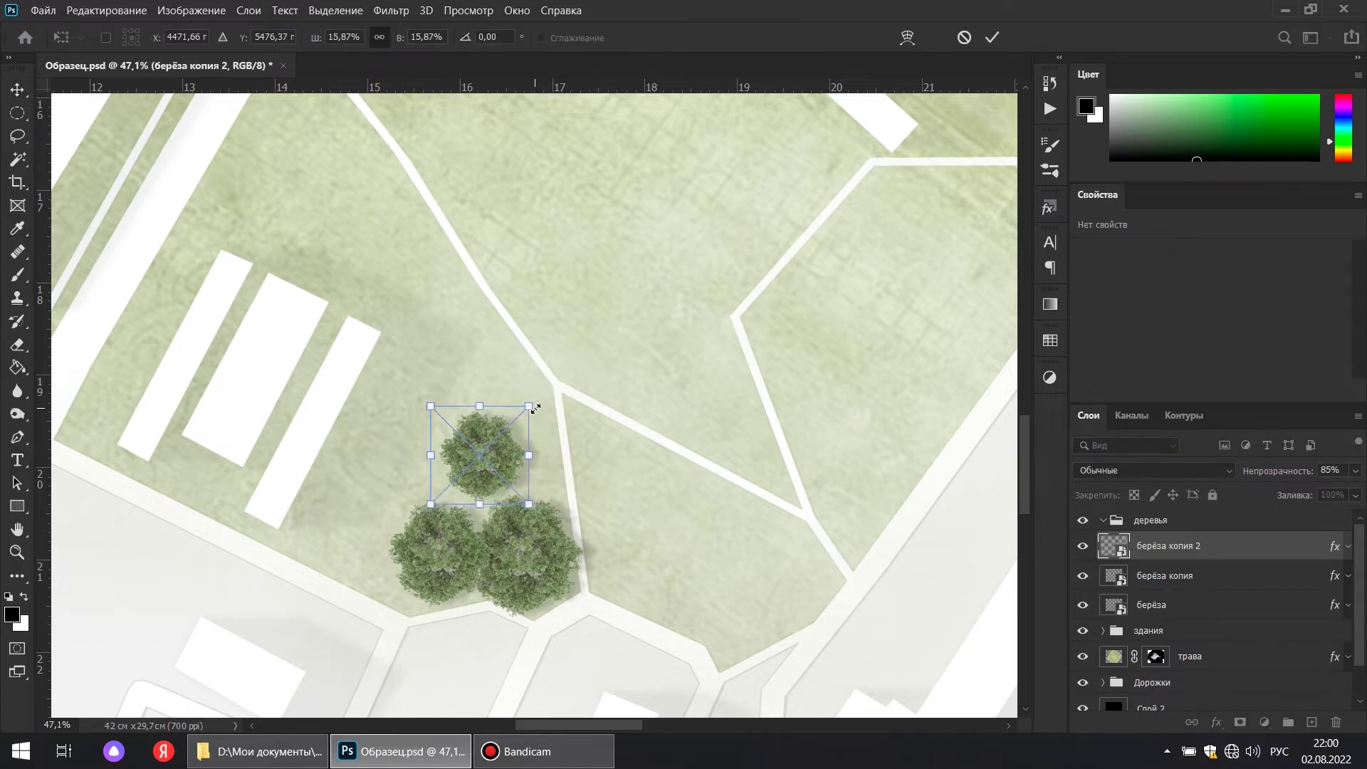
click(482, 453)
drag(485, 455, 481, 345)
click(493, 456)
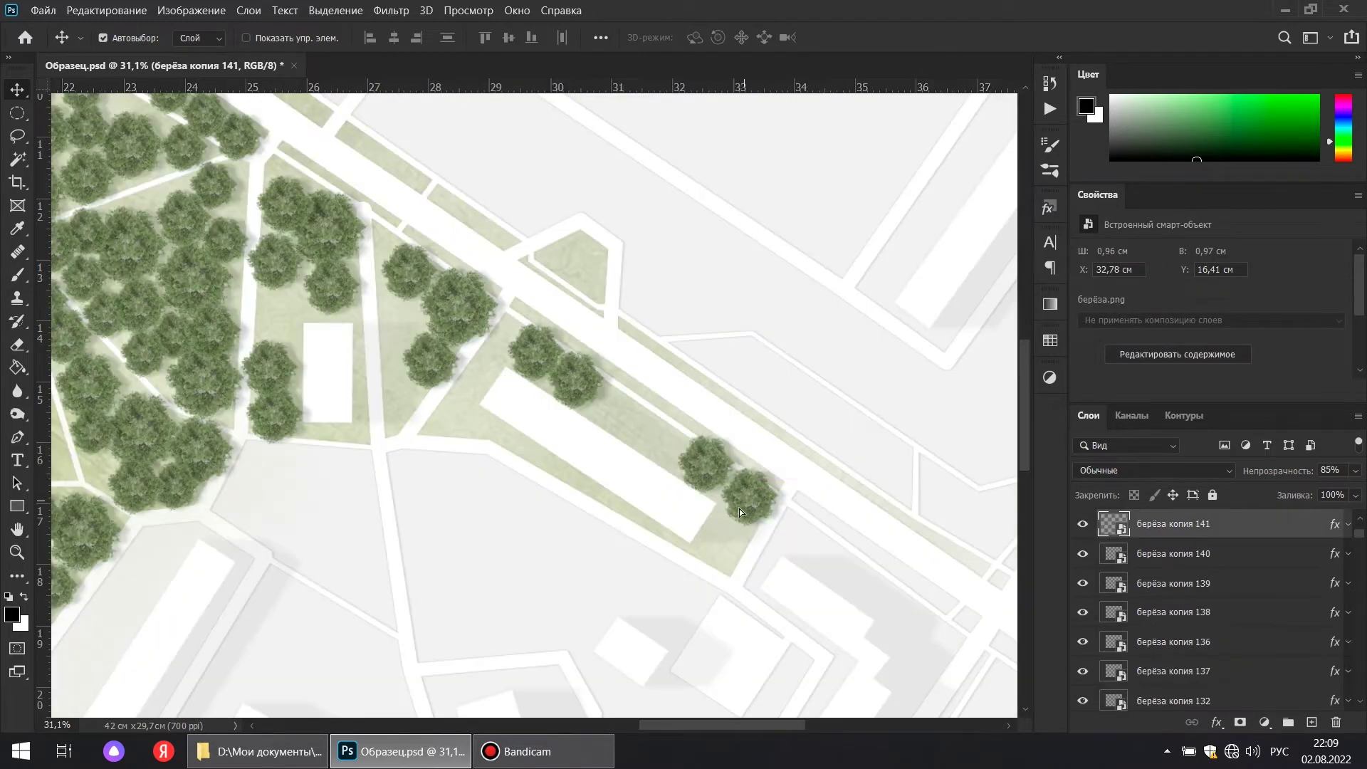
Add another birch copy, about 0.96 cm wide, beyond the long building at the park's eastern tip
drag(745, 506, 778, 490)
scroll(612, 450, down, 5)
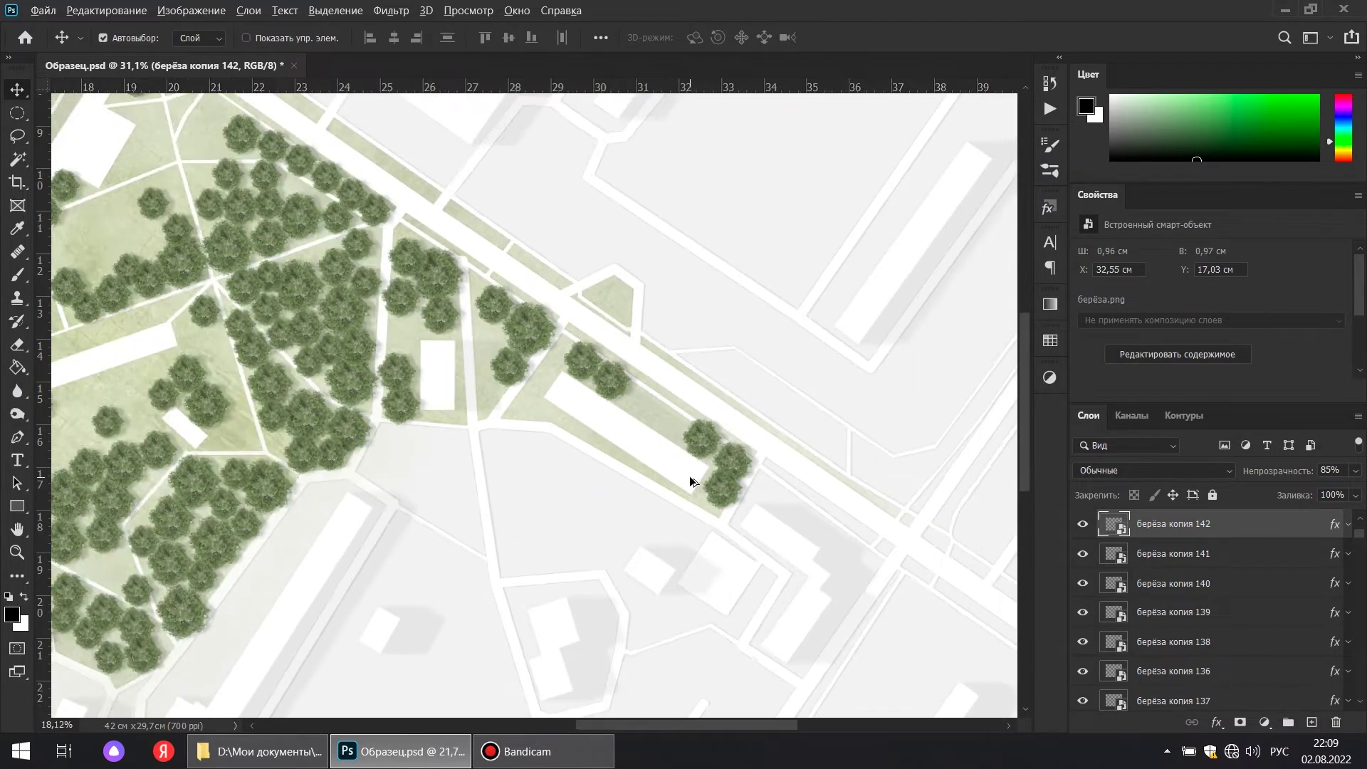
scroll(662, 430, down, 1)
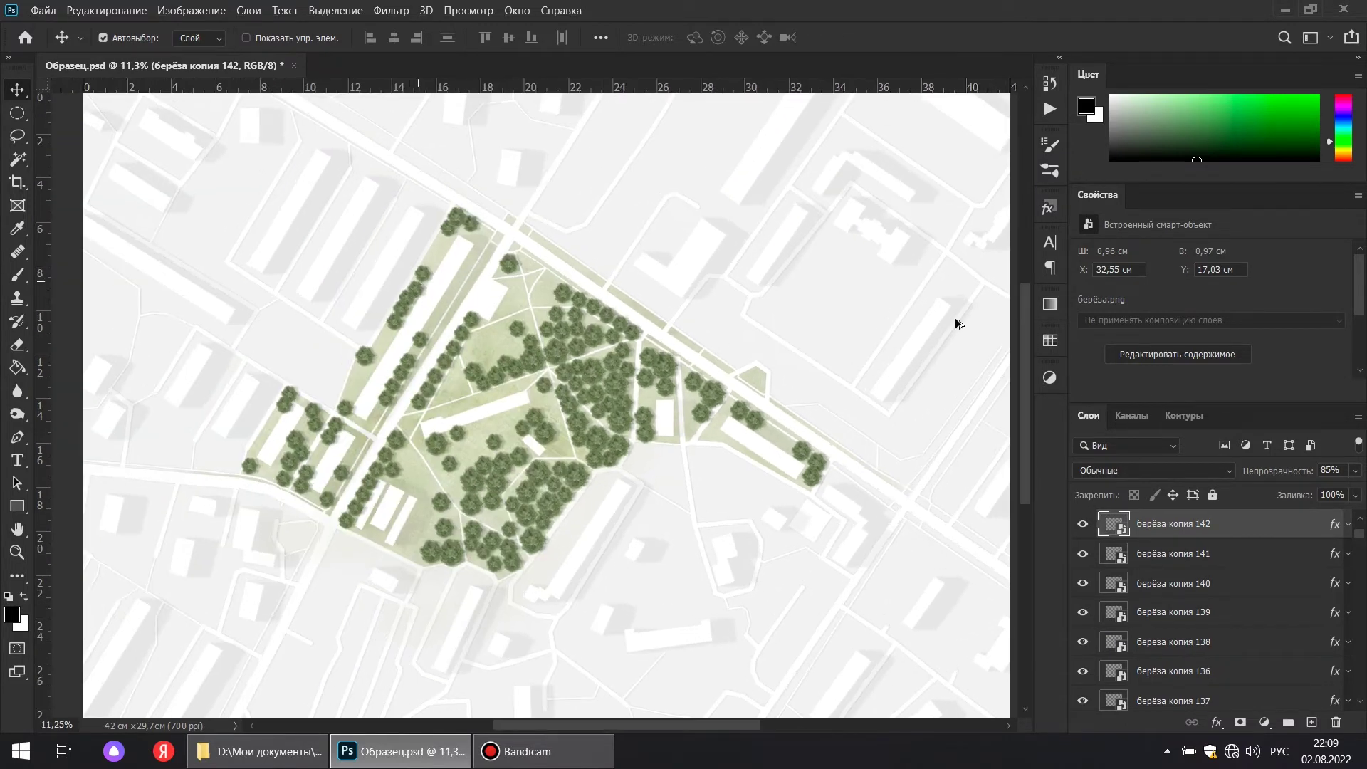
scroll(1185, 609, up, 3)
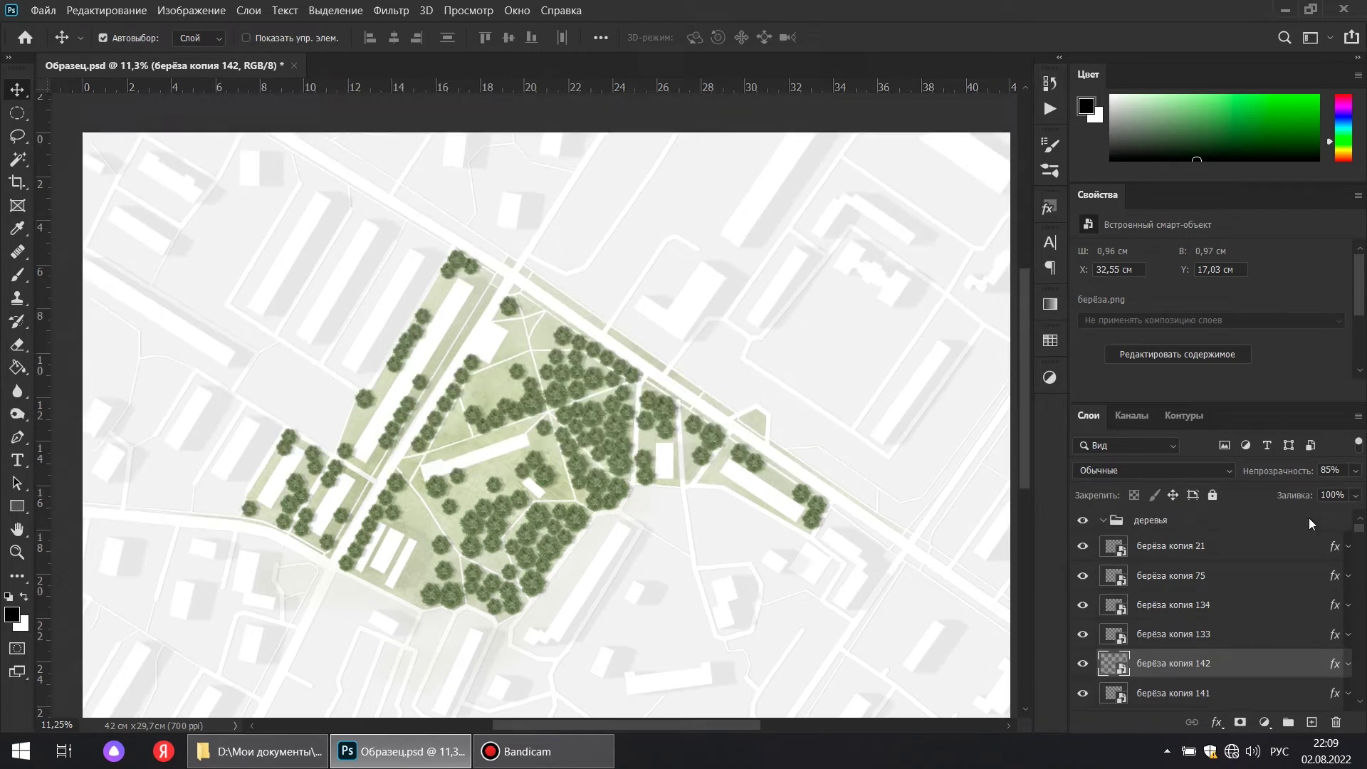
Select all birch layers from берёза копия 21 down to берёза and move them into the деревья group
click(1154, 522)
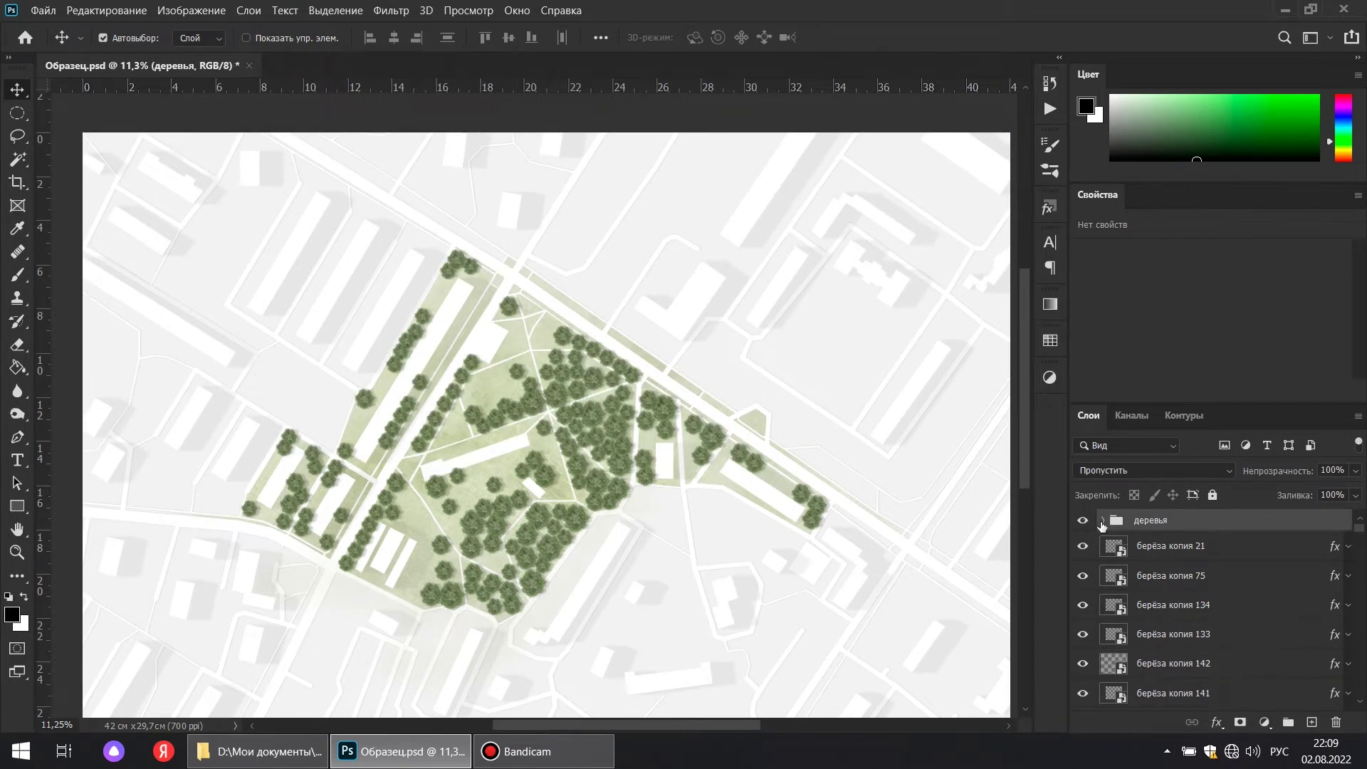
click(1174, 545)
scroll(1189, 569, down, 5)
scroll(1196, 578, down, 10)
scroll(1206, 622, down, 10)
scroll(1203, 622, down, 15)
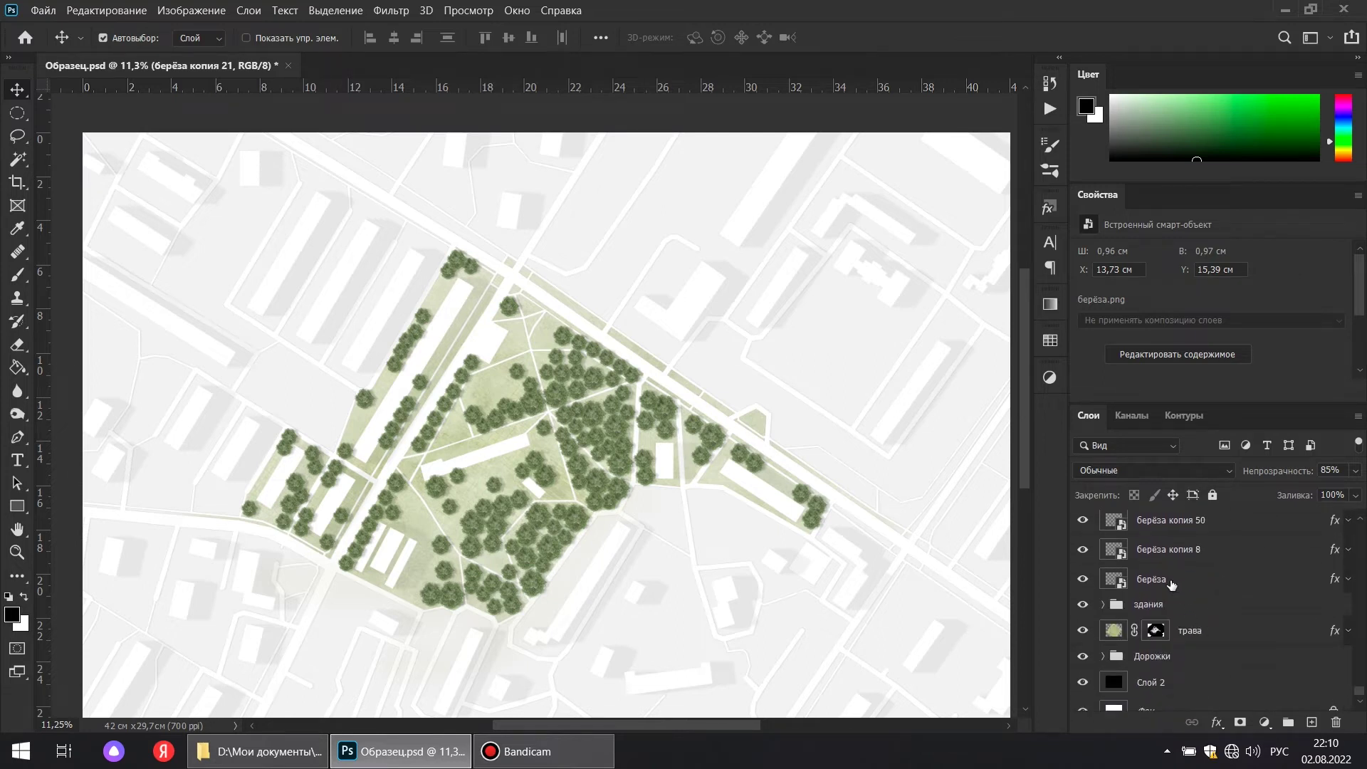
shift+click(1172, 581)
scroll(1182, 570, up, 15)
drag(1188, 553, 1185, 532)
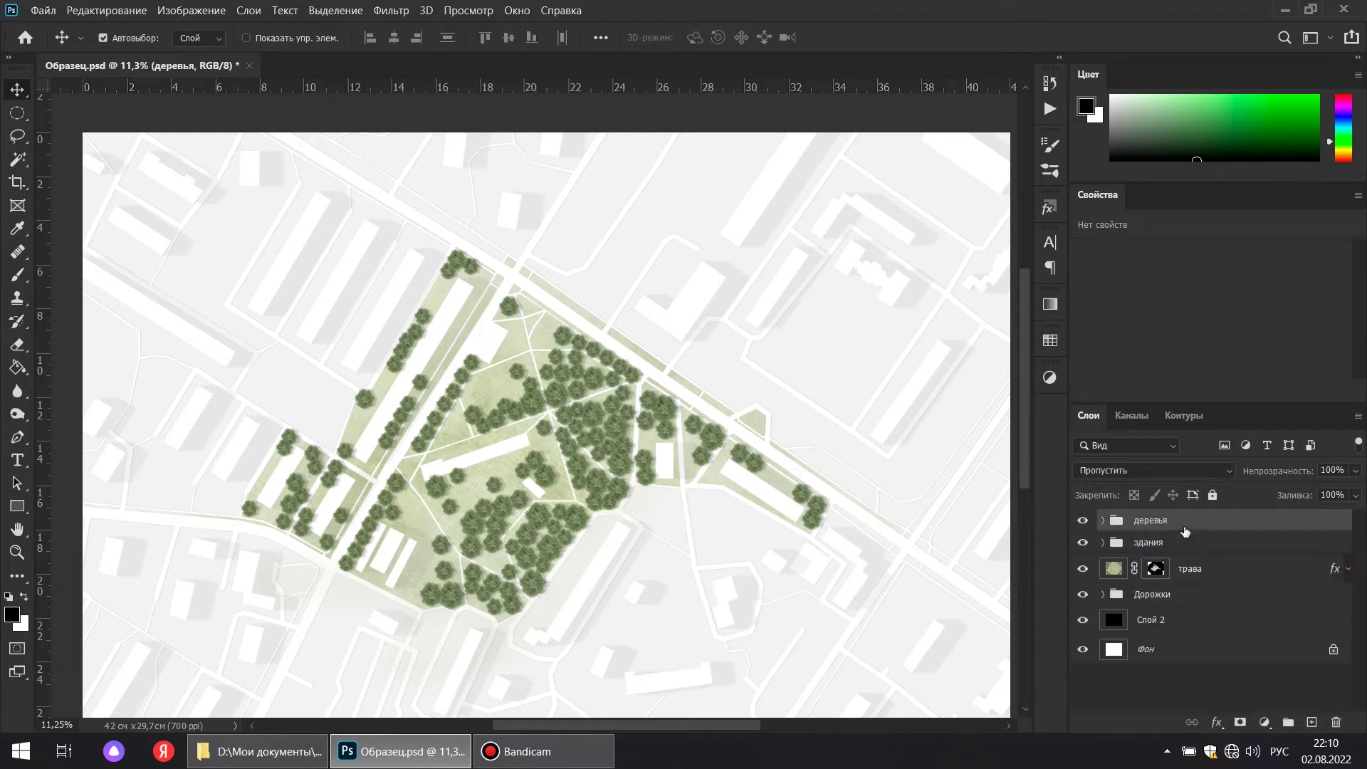
Lower the деревья group's fill to 74% and its opacity to 85%
click(1355, 495)
drag(1356, 514, 1336, 515)
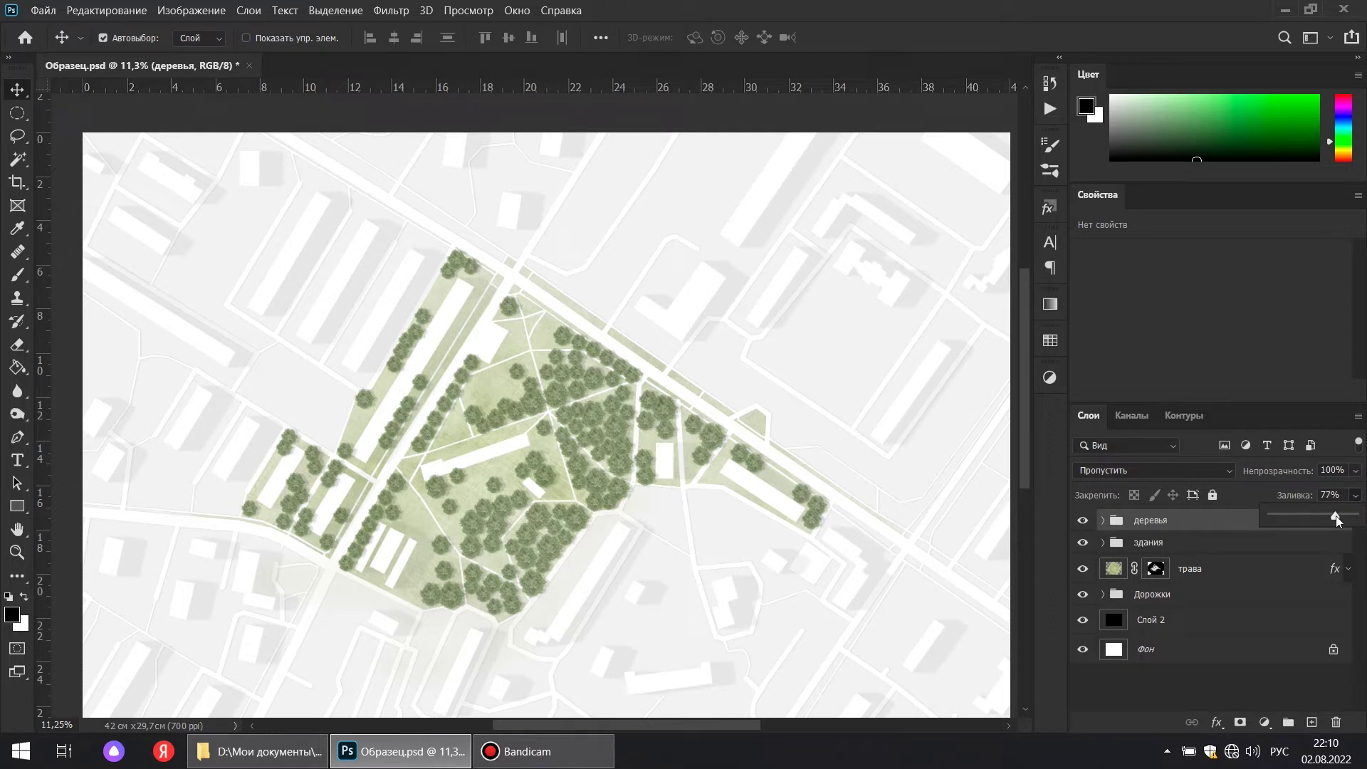
click(1355, 471)
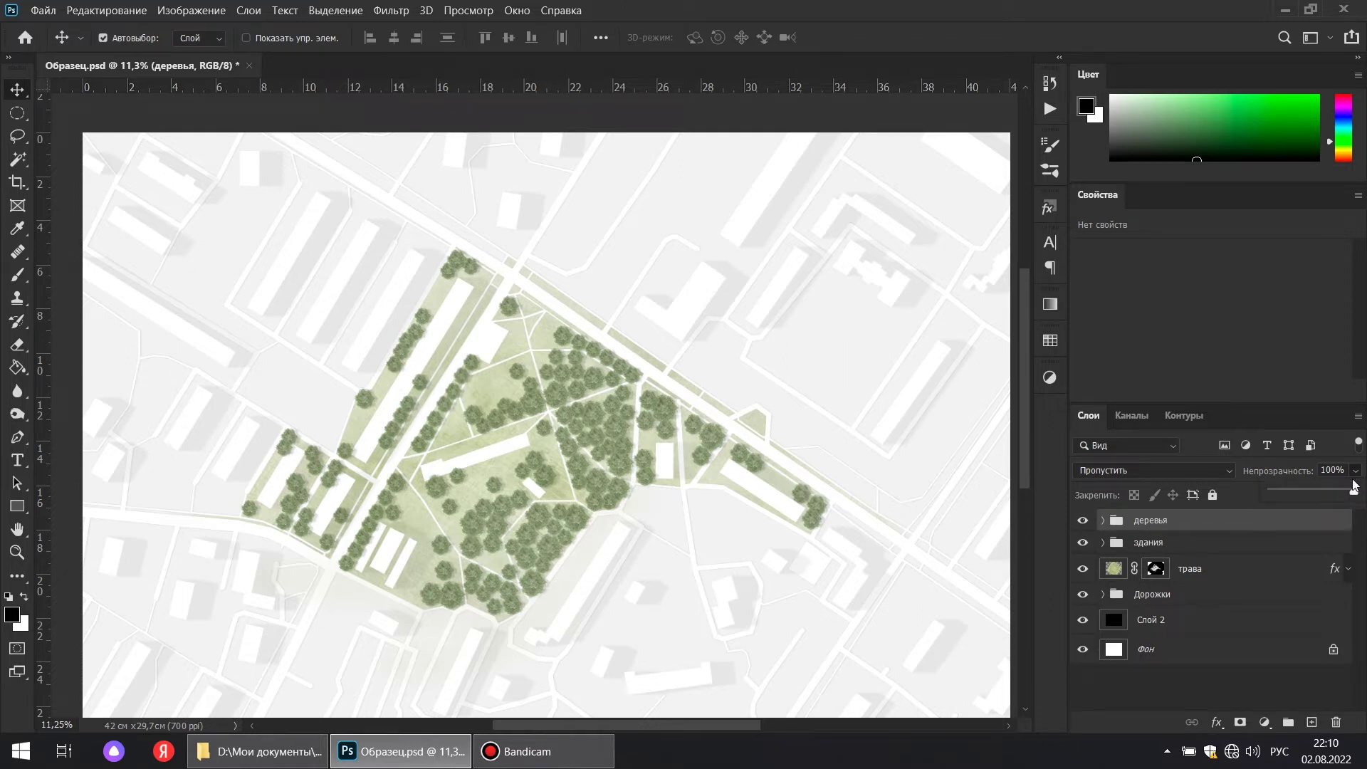
drag(1346, 497, 1342, 494)
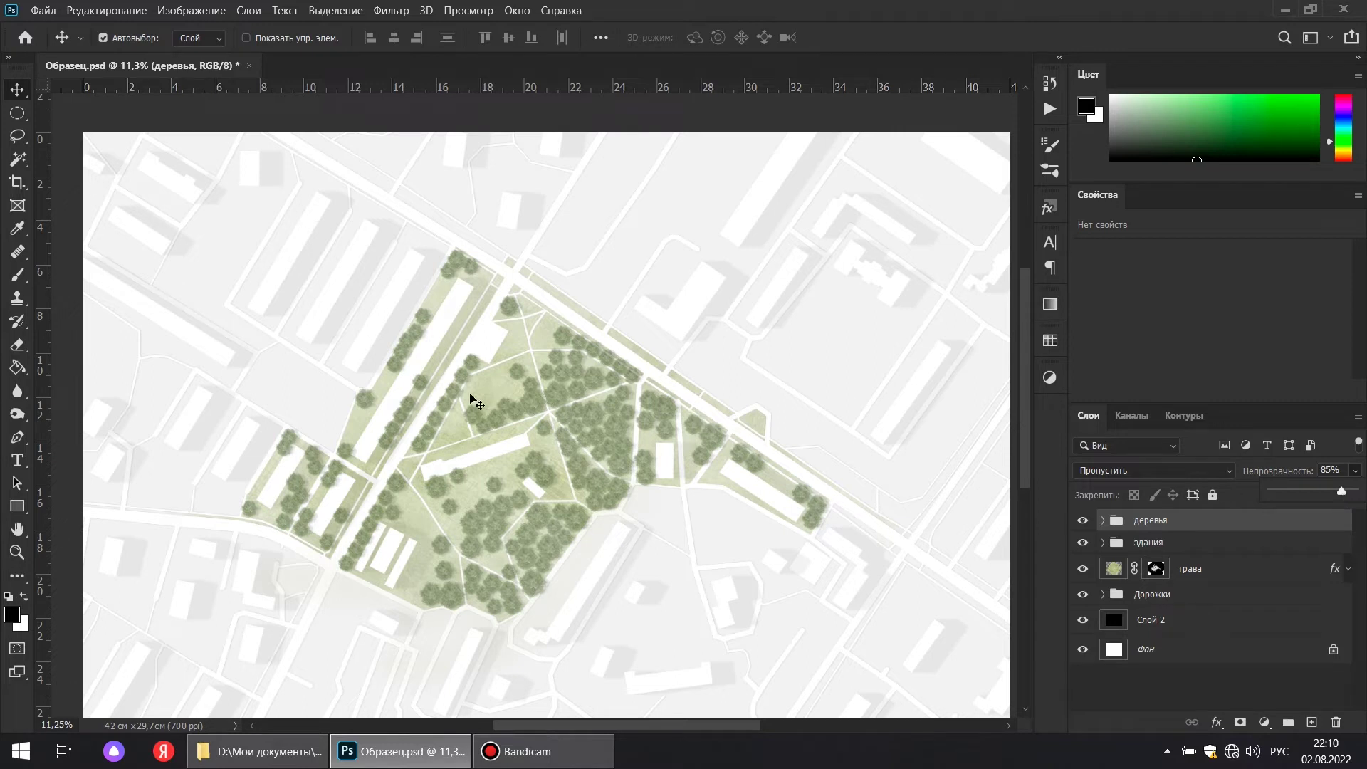
scroll(474, 393, down, 2)
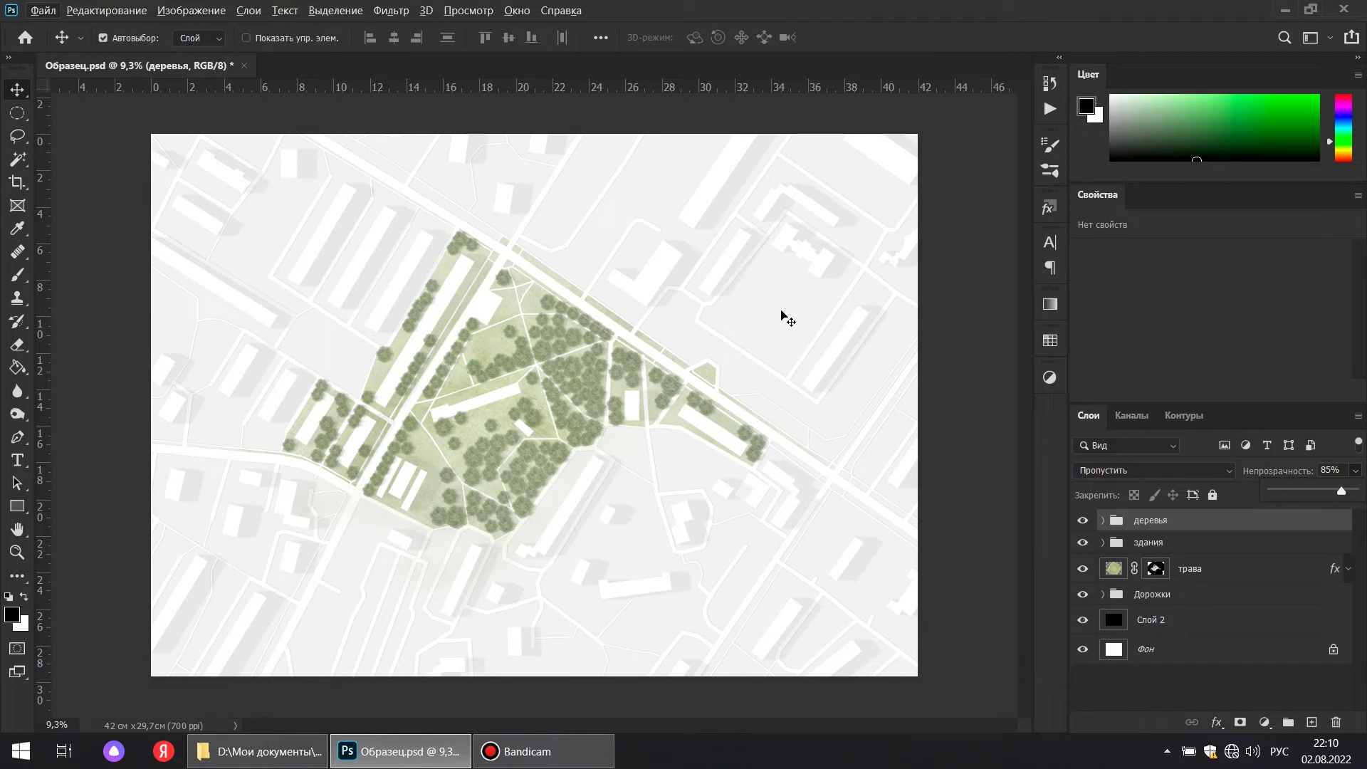
click(17, 91)
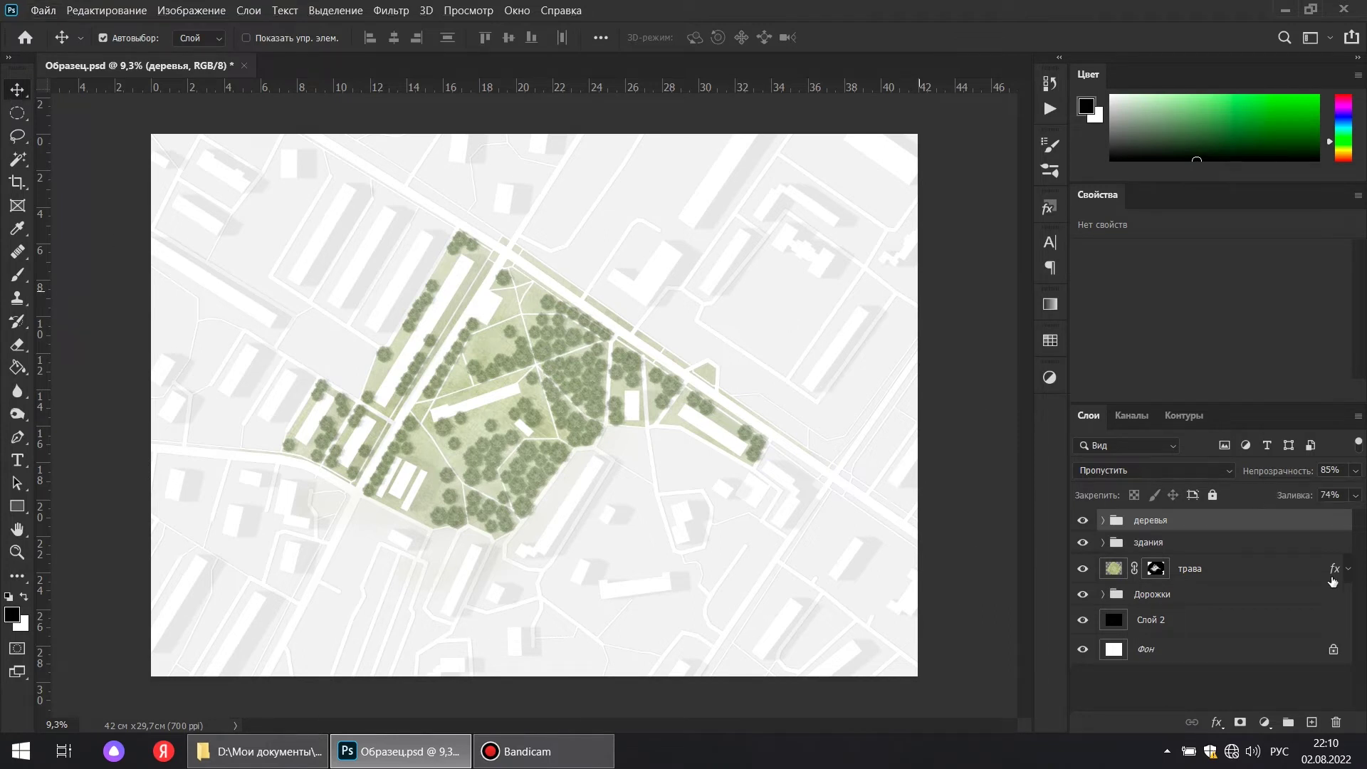
Place the деревья group beneath the здания group and set its opacity to 80% and fill to 70%
drag(1166, 527, 1165, 552)
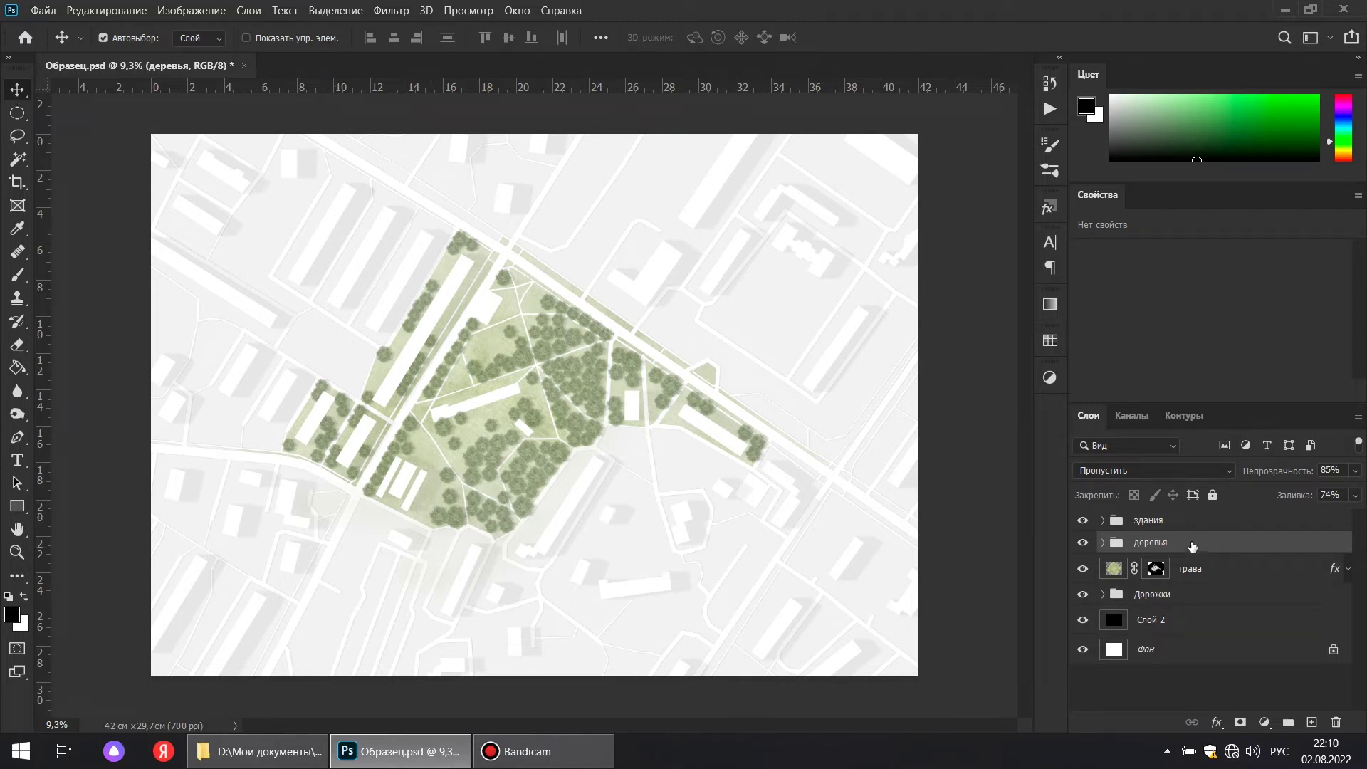
click(1356, 471)
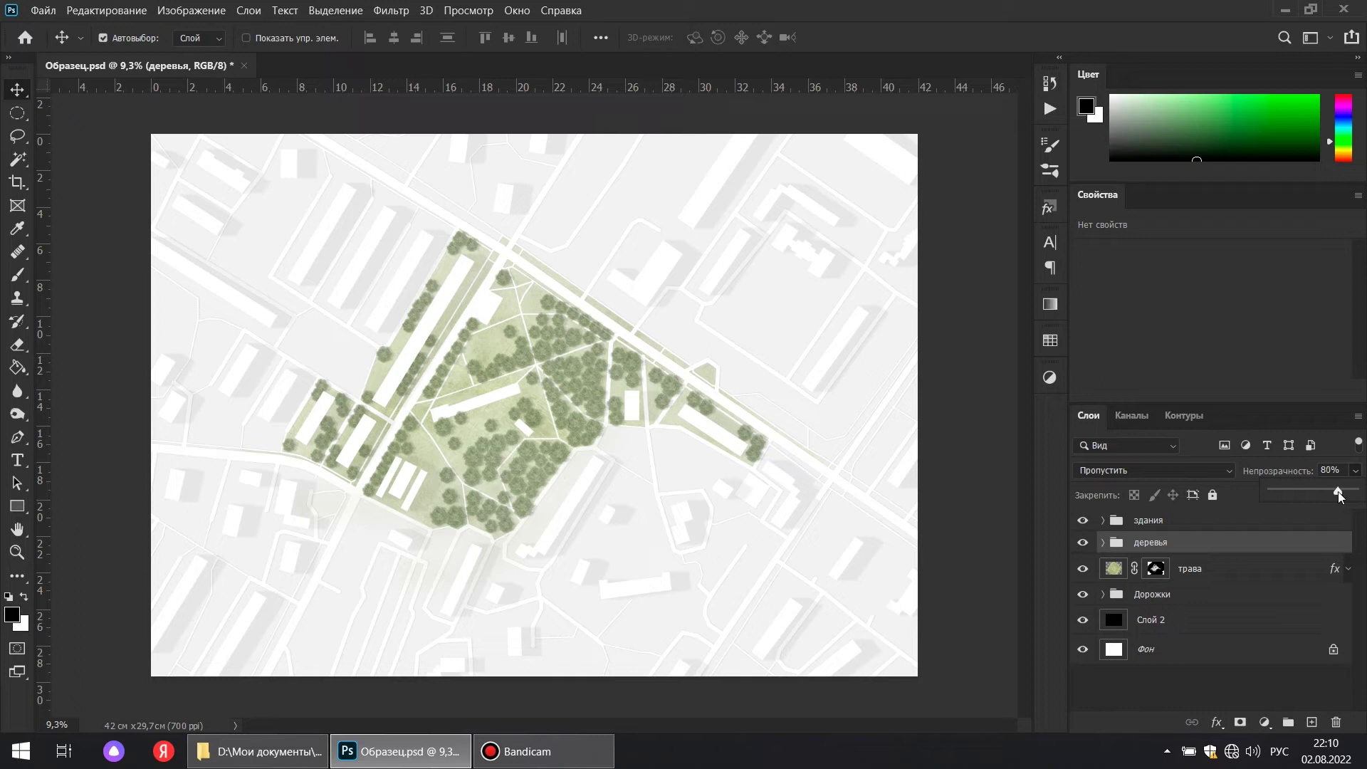
click(1290, 473)
click(1339, 496)
click(1356, 496)
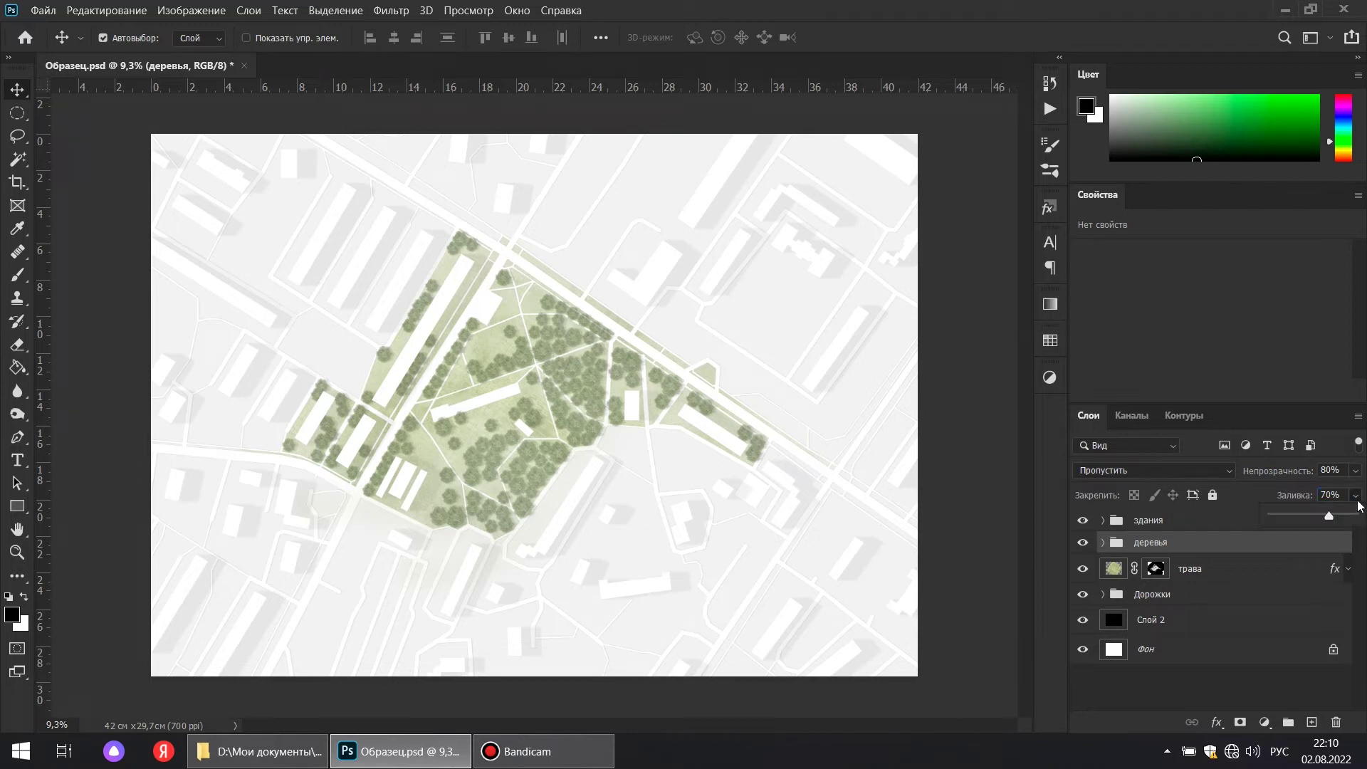
click(15, 92)
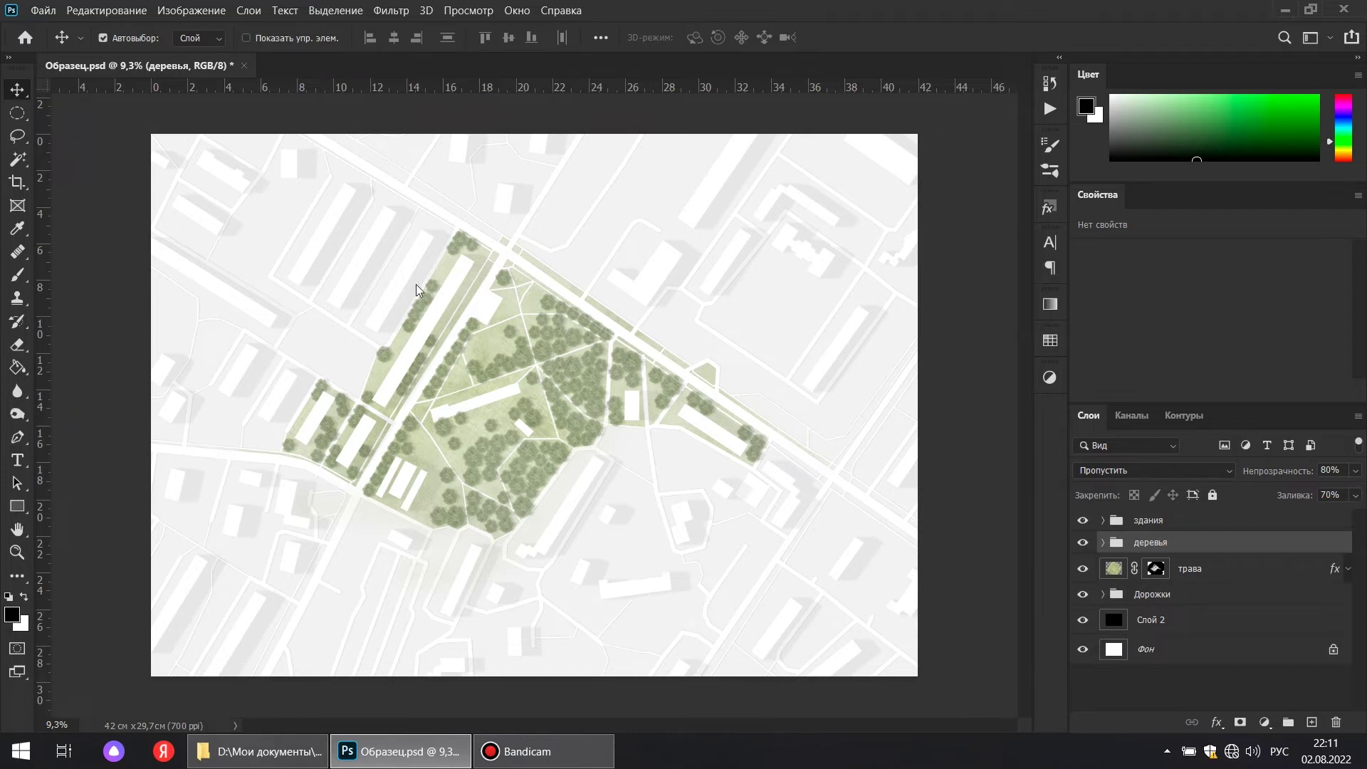
Bring Vector-Car-Top-View-PNG-Image.png from the Photoshop\Object\Car folder into the plan, about 9.08 cm wide, over the park's southwest corner
click(292, 753)
click(213, 58)
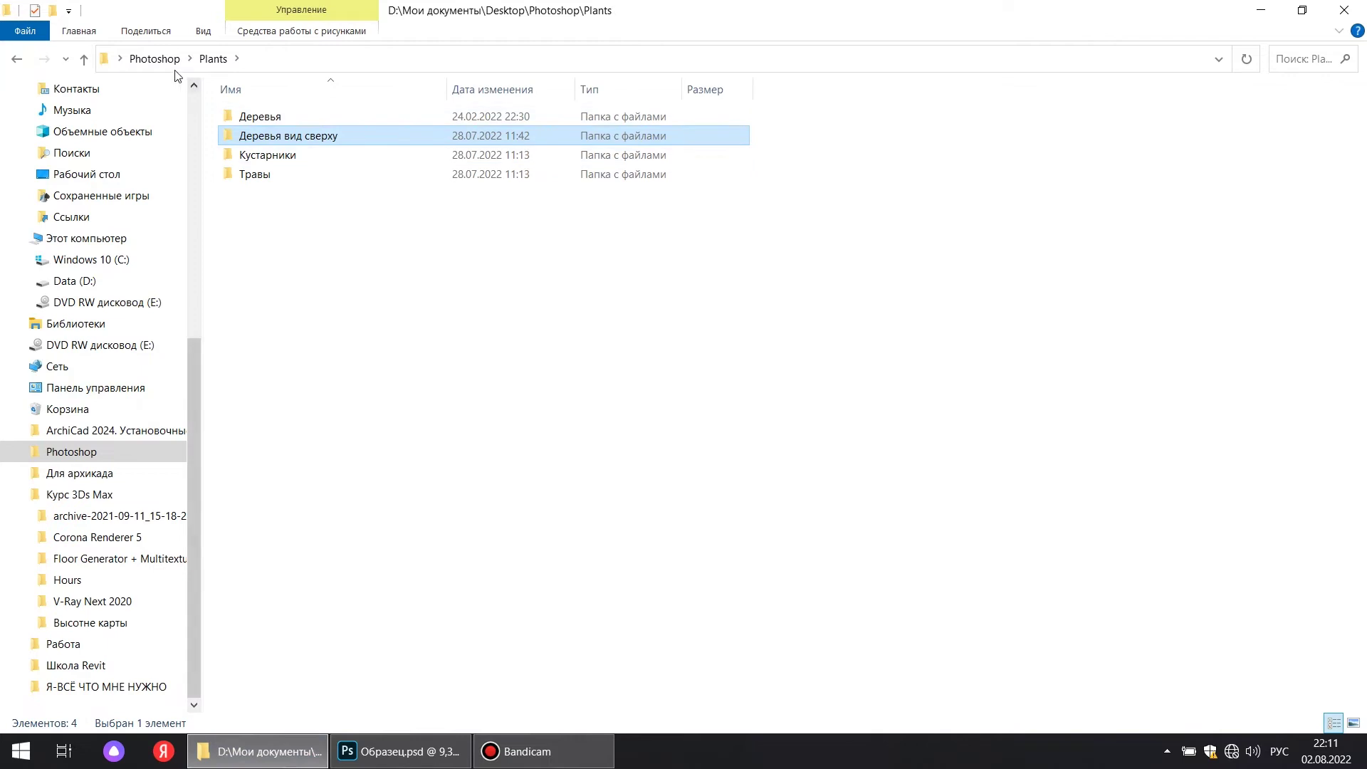
click(155, 58)
double_click(260, 139)
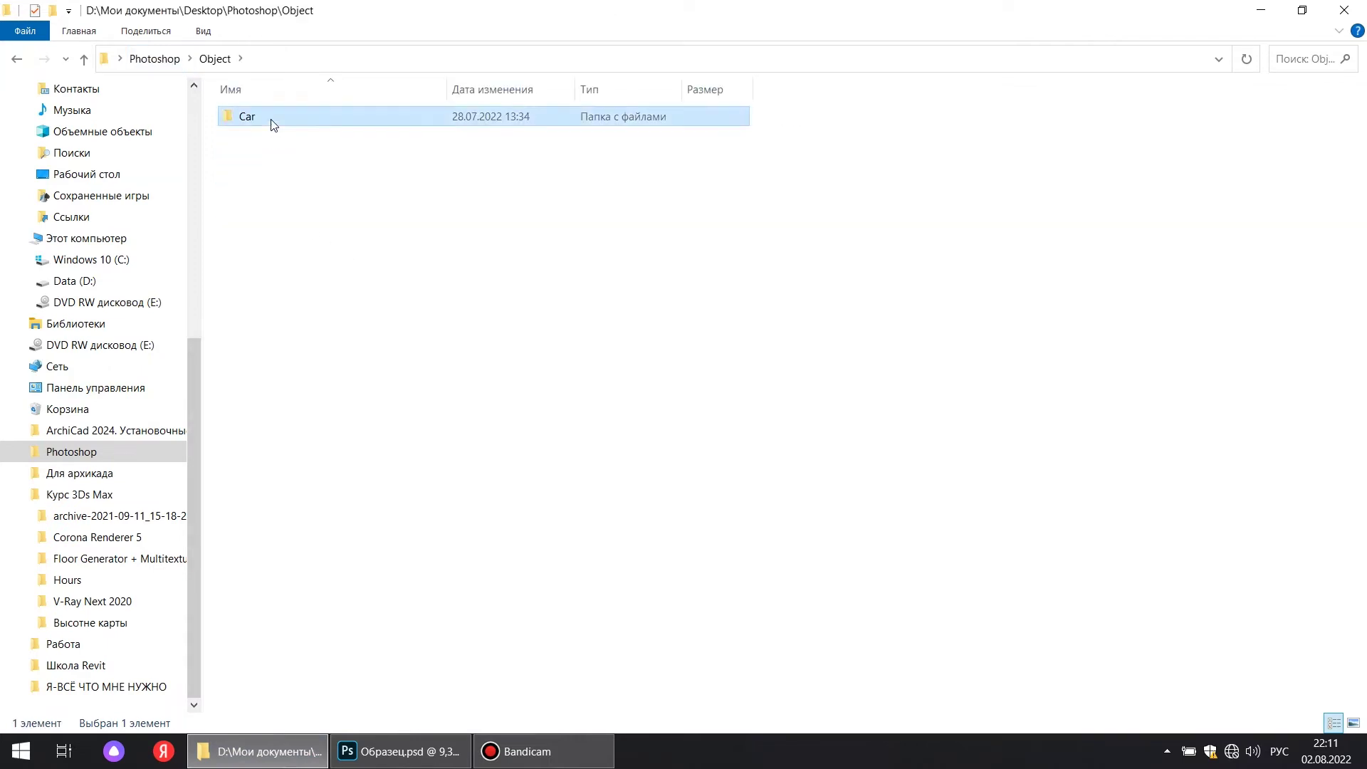
double_click(269, 122)
drag(269, 128, 522, 350)
drag(765, 293, 470, 431)
key(Return)
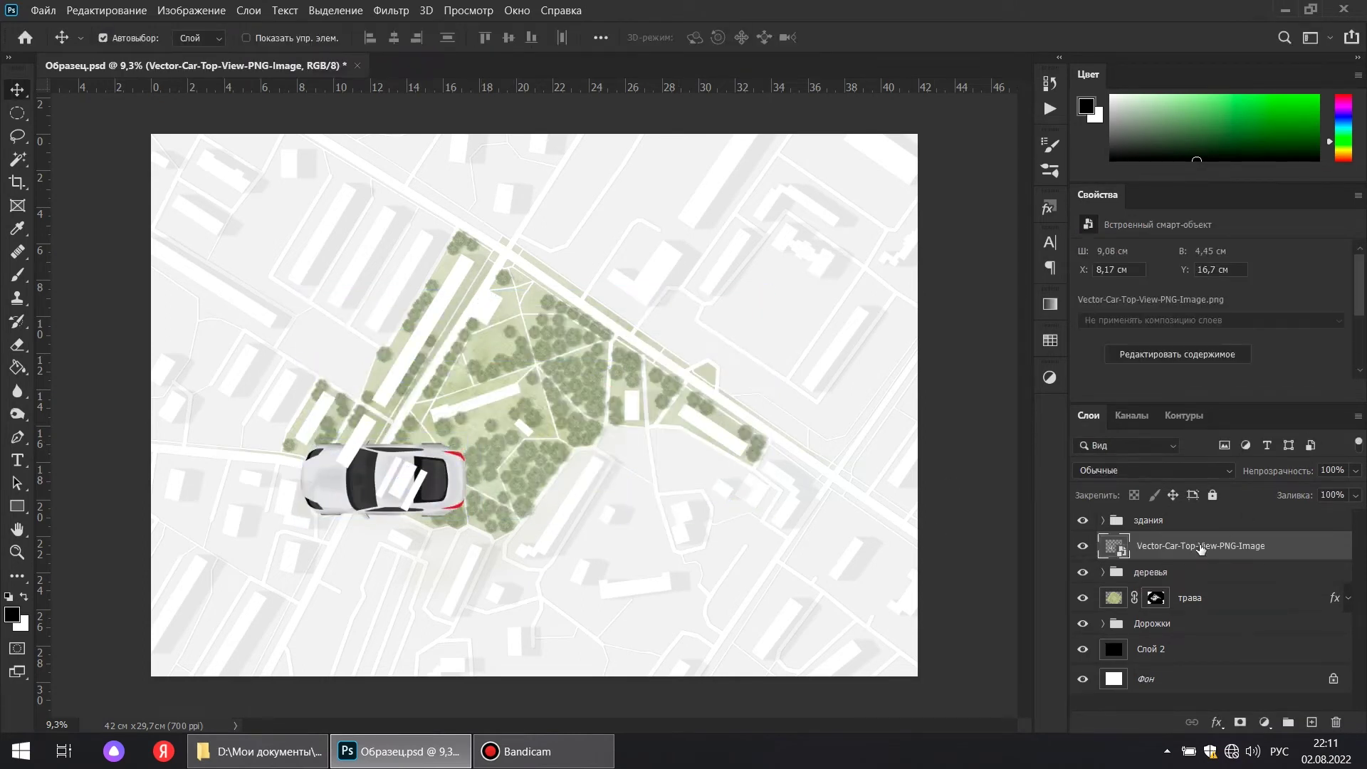
Rename the car layer as машина and move it above the здания group
double_click(1202, 546)
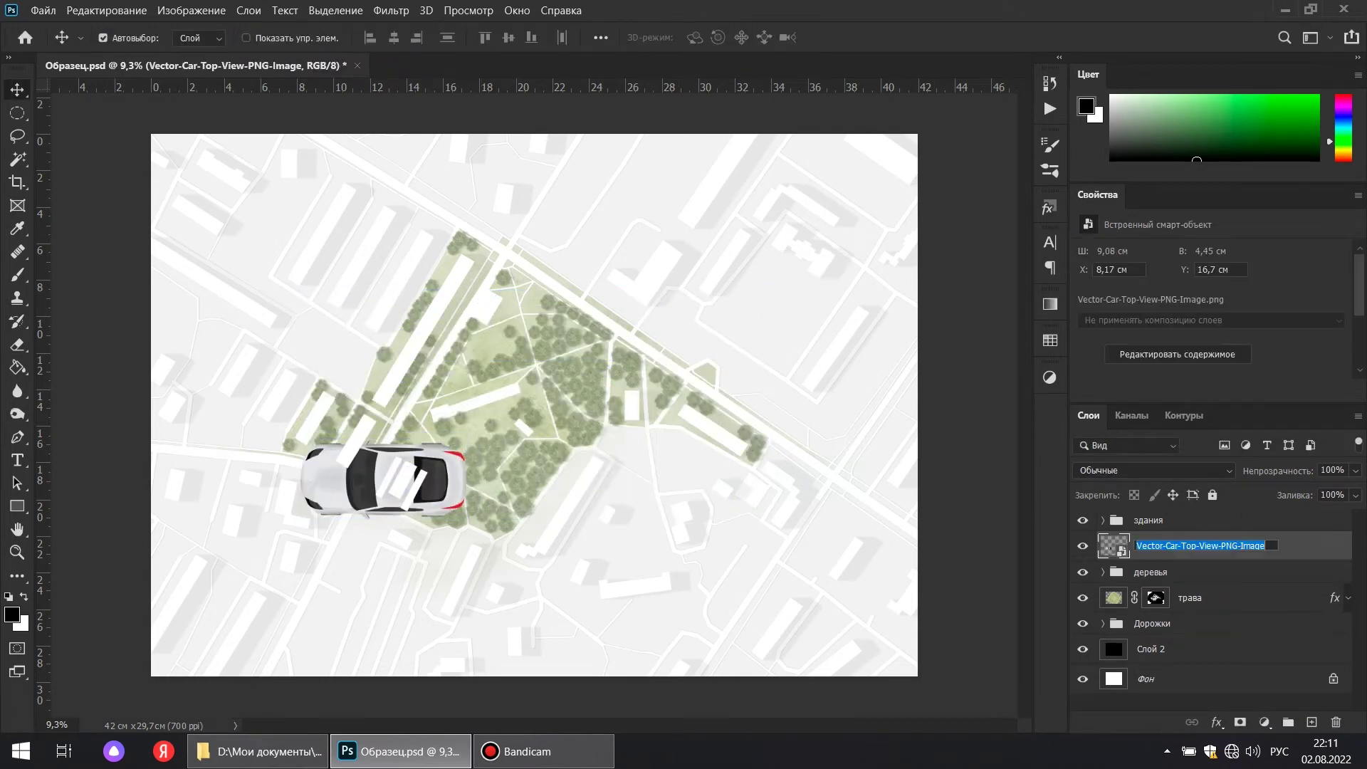
text(машина)
key(Return)
drag(1185, 520, 1182, 512)
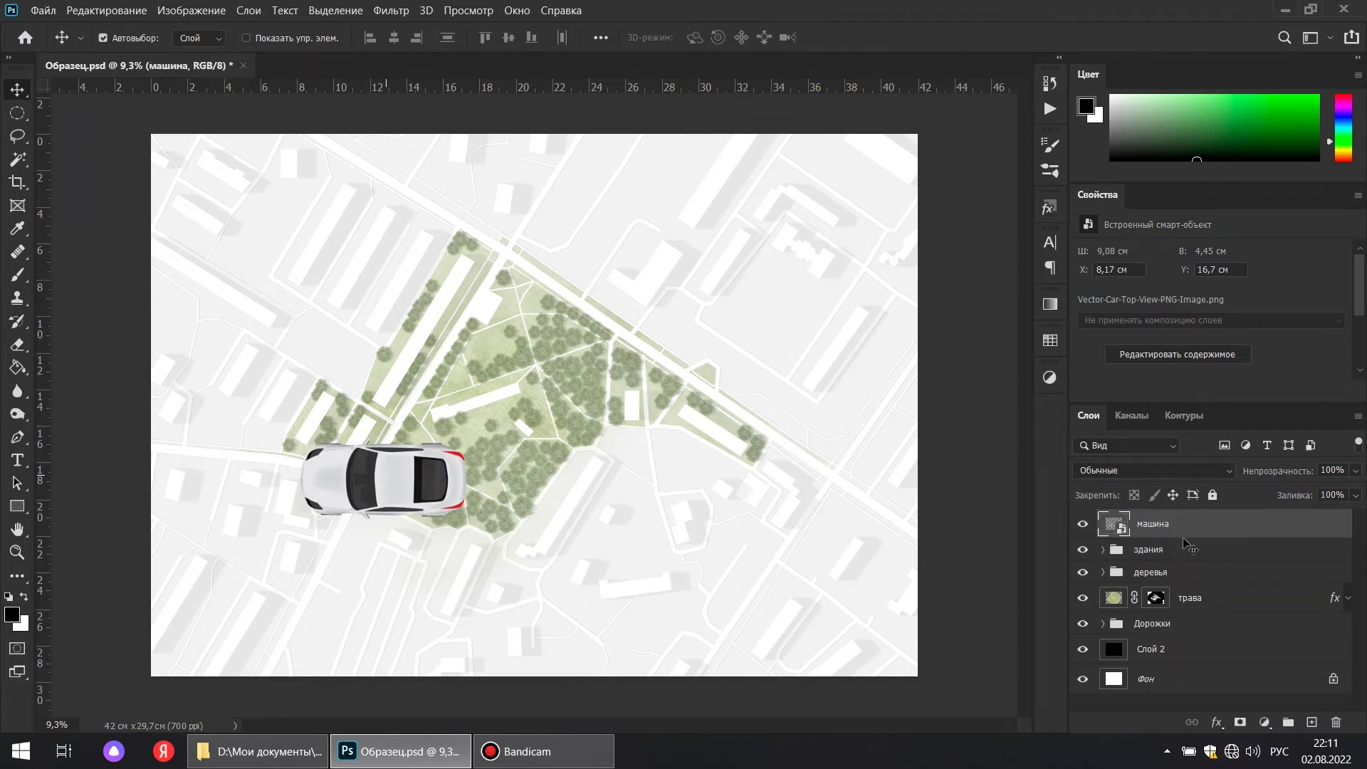
Add an inner shadow to the машина layer with a distance of 25 px
double_click(1199, 528)
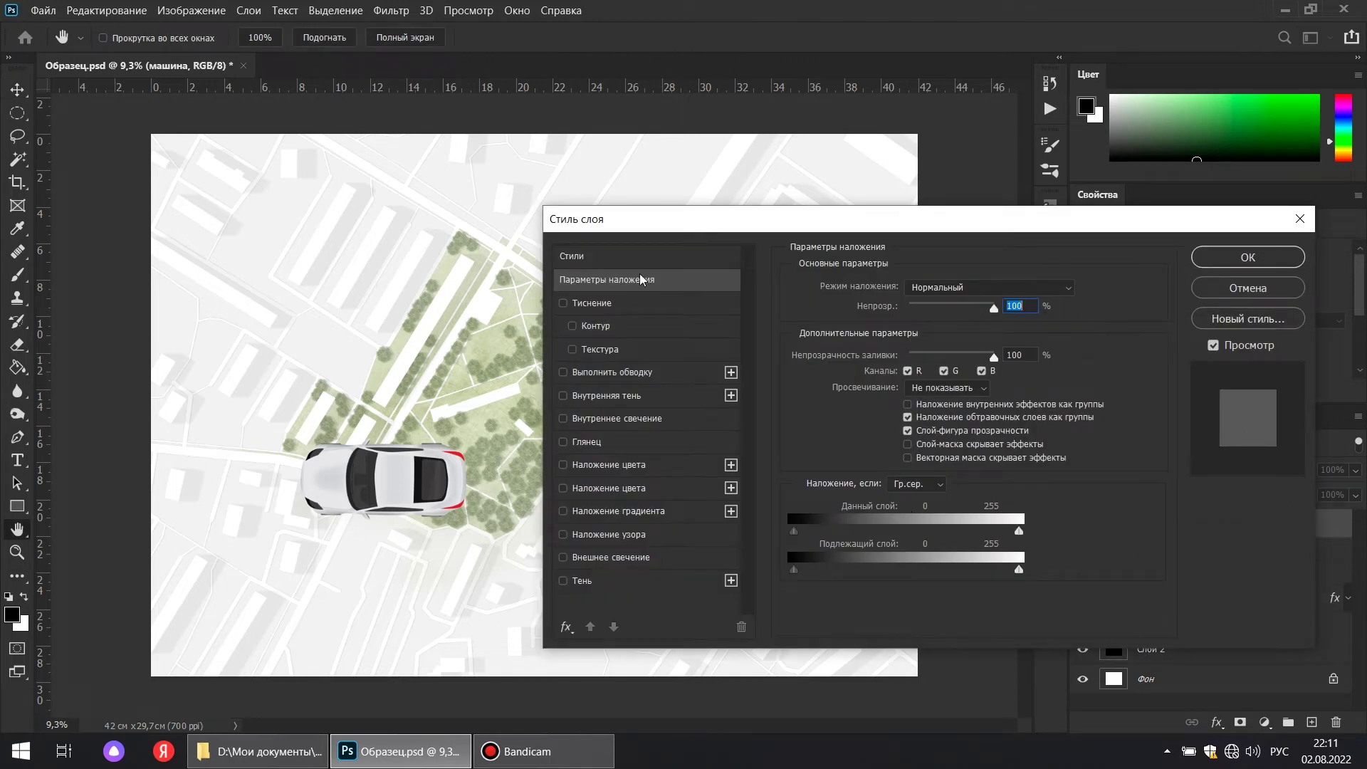
click(639, 398)
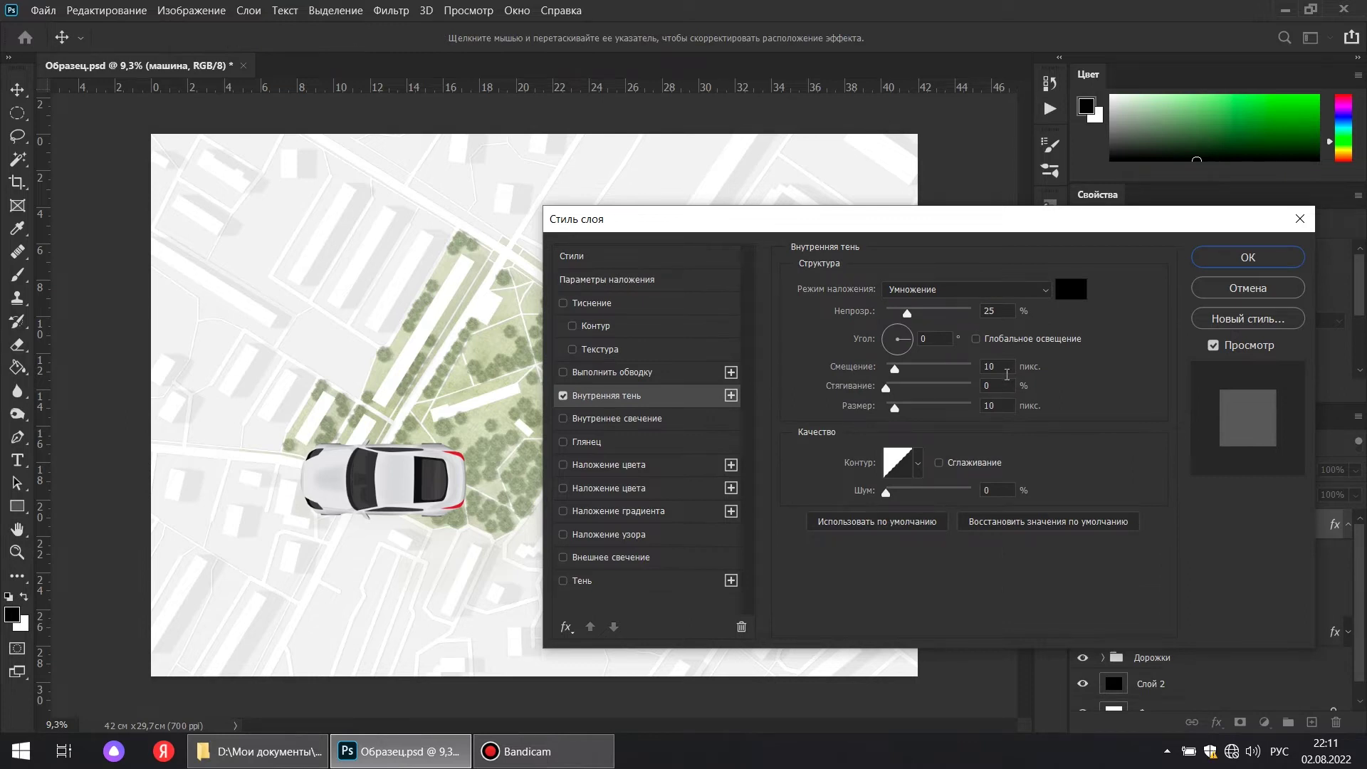
click(985, 368)
text(25)
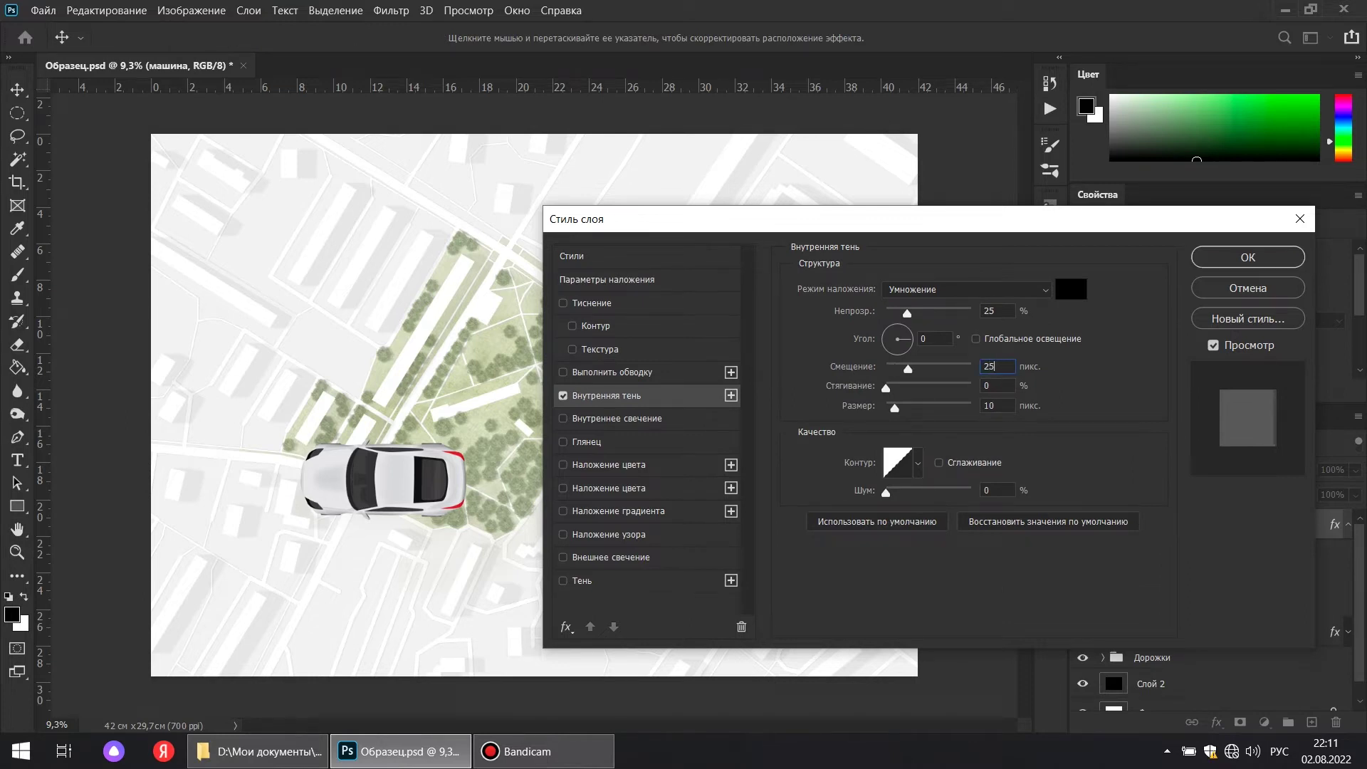
double_click(987, 406)
double_click(984, 406)
Add a white color overlay to the машина layer with Normal blending and 30% opacity
click(633, 491)
click(984, 289)
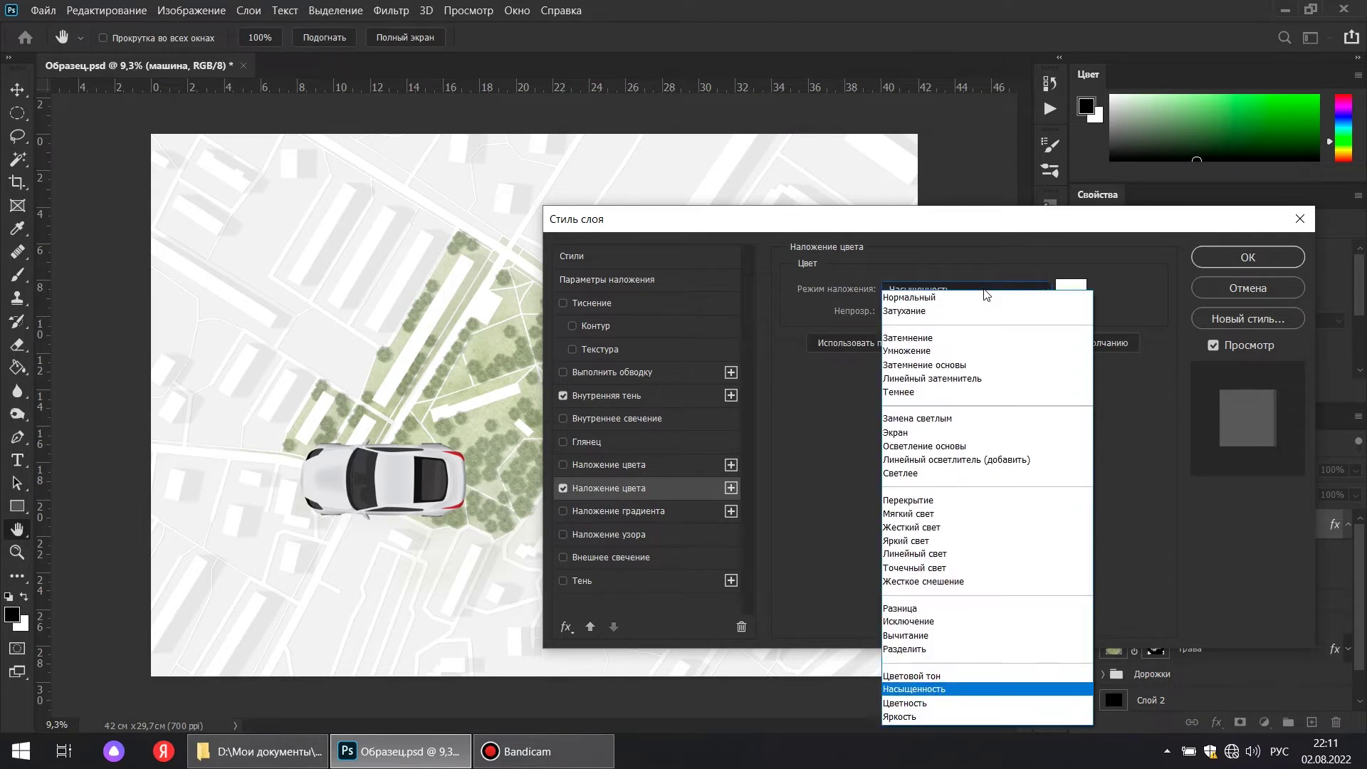
click(985, 297)
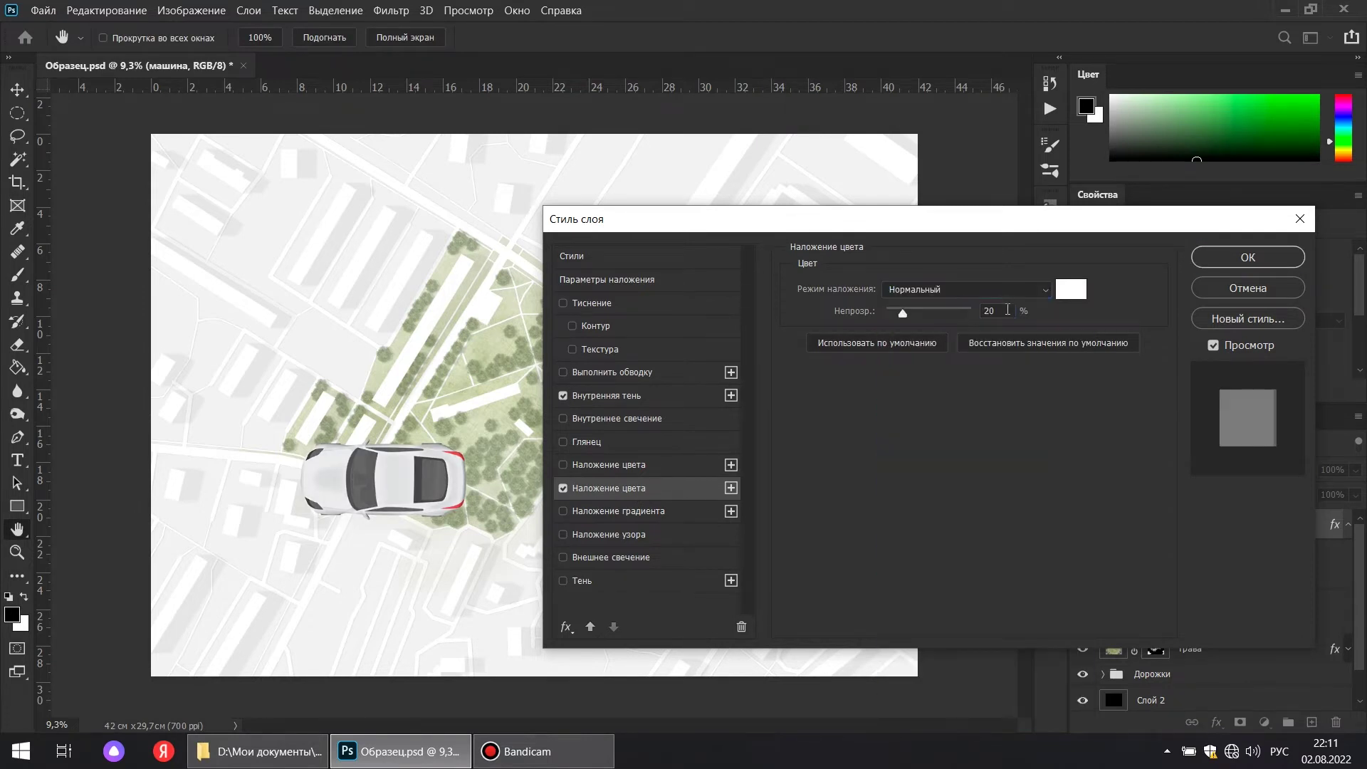
text(30)
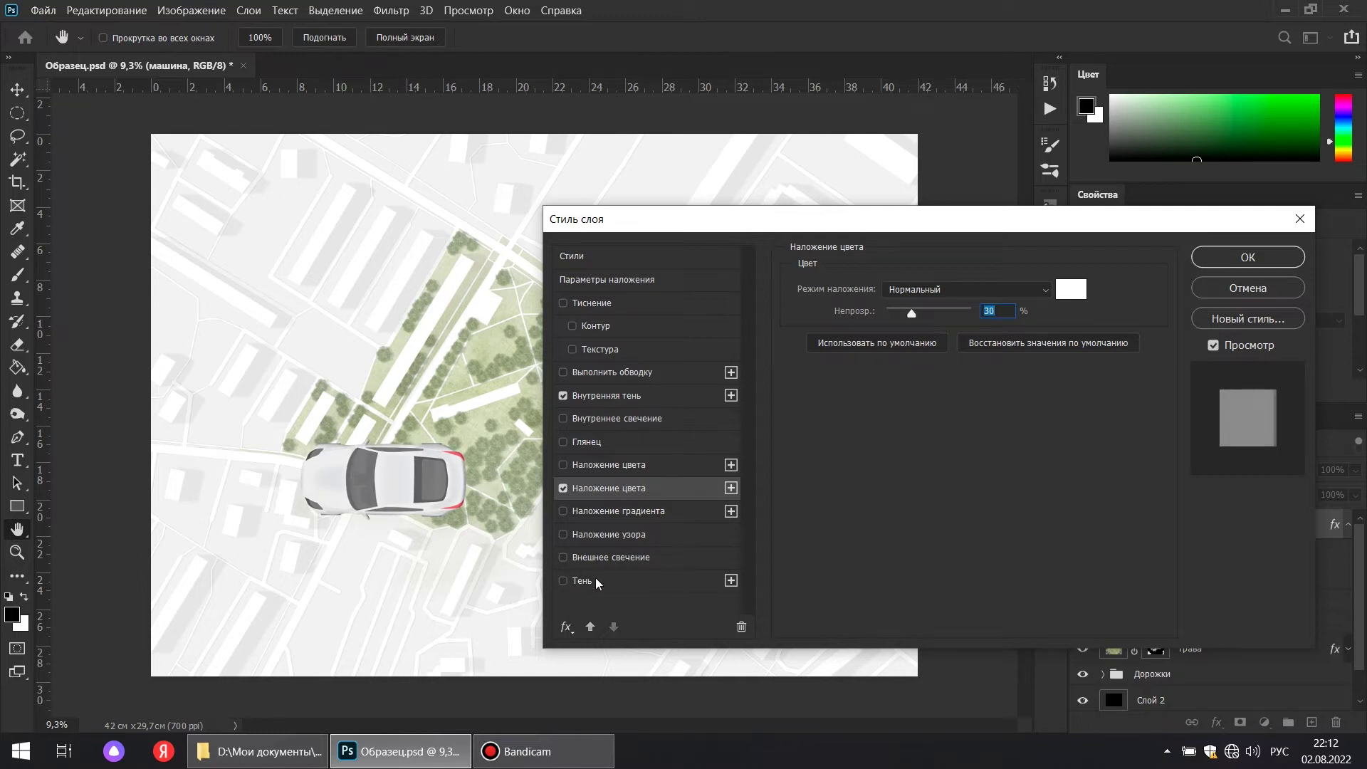
Add a drop shadow to the машина layer with 10% opacity, 8 px distance and 4 px size, and apply the style
click(617, 582)
text(10)
text(8)
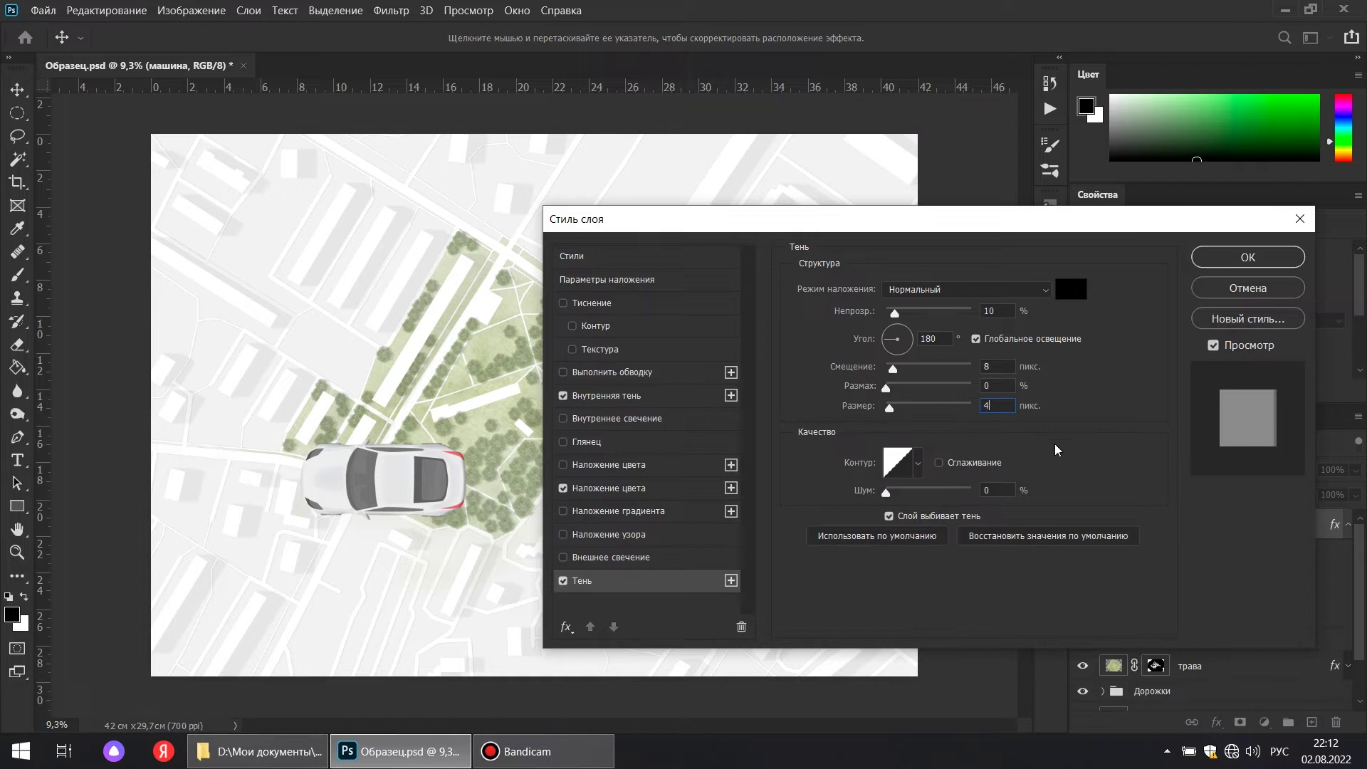
click(1246, 258)
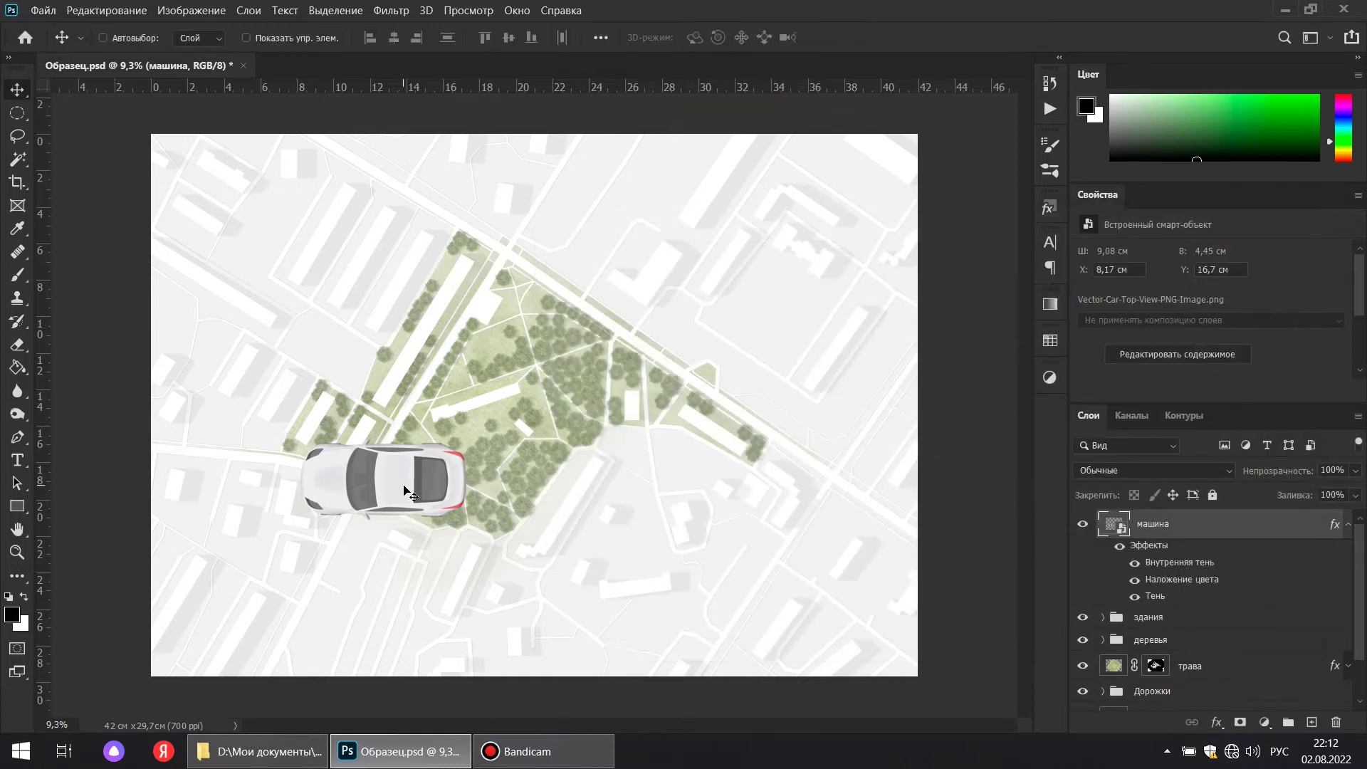
Scale the car down to about 2.87%, rotate it 117.3° and move it onto the road southwest of the park
key(ctrl+t)
drag(464, 444, 336, 501)
scroll(337, 507, up, 6)
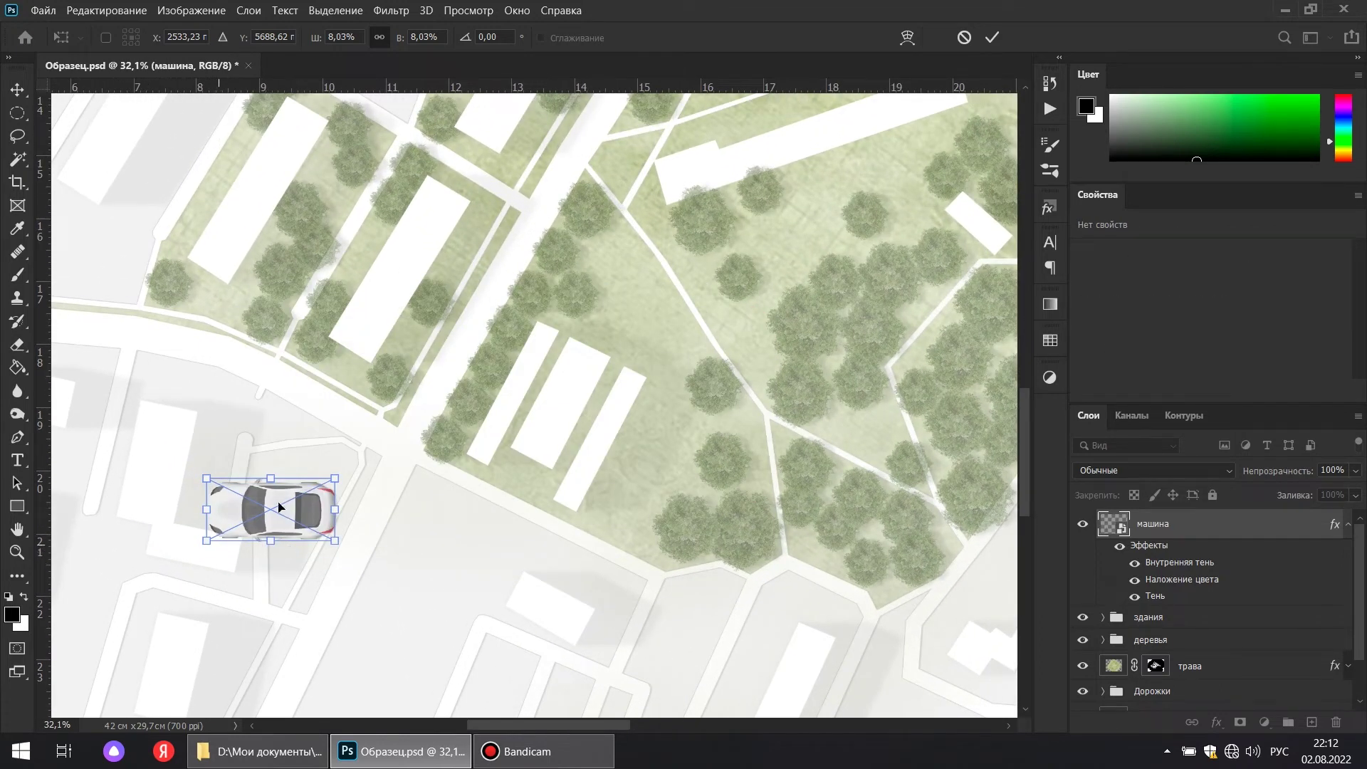
drag(350, 468, 271, 609)
drag(273, 438, 389, 531)
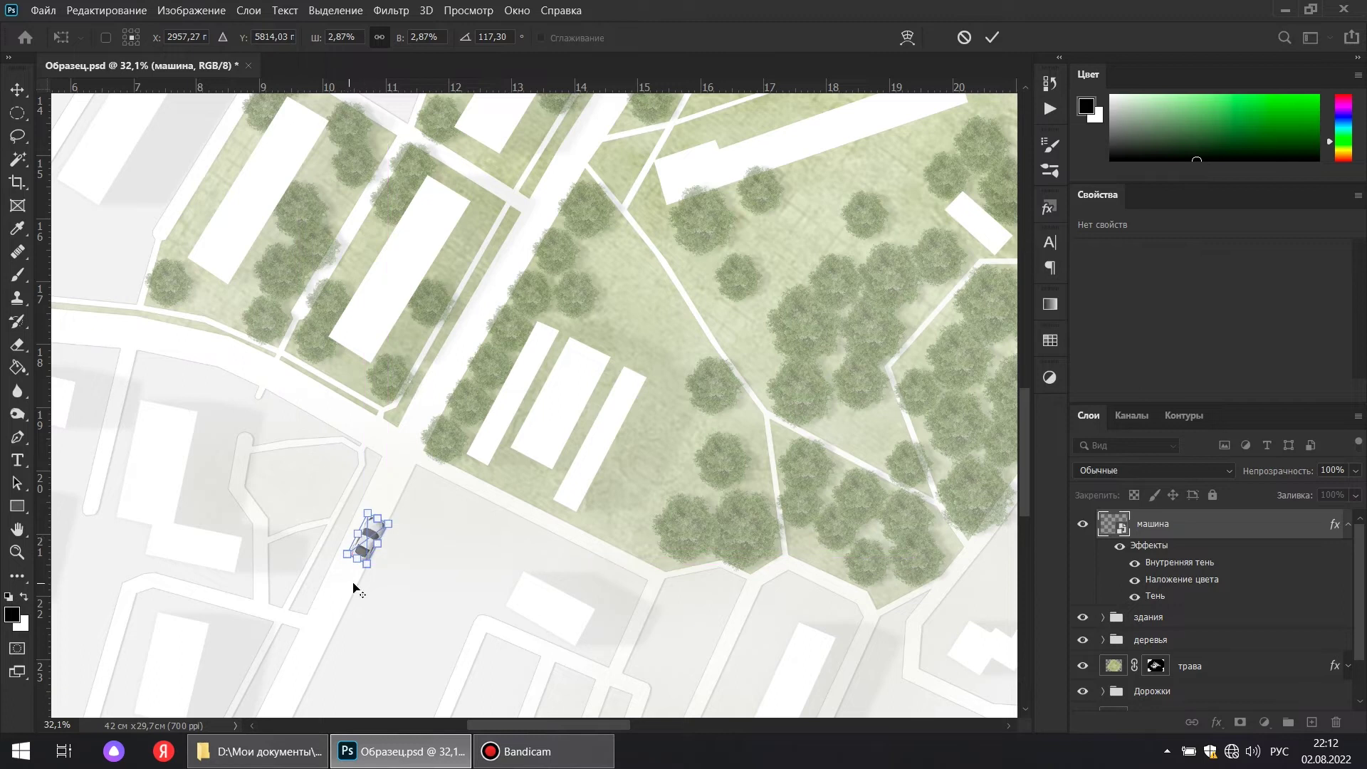
Scale the car further down to 1.52% and position it along the road's eastern edge just south of the intersection
scroll(353, 589, up, 5)
drag(384, 453, 416, 431)
scroll(437, 443, up, 5)
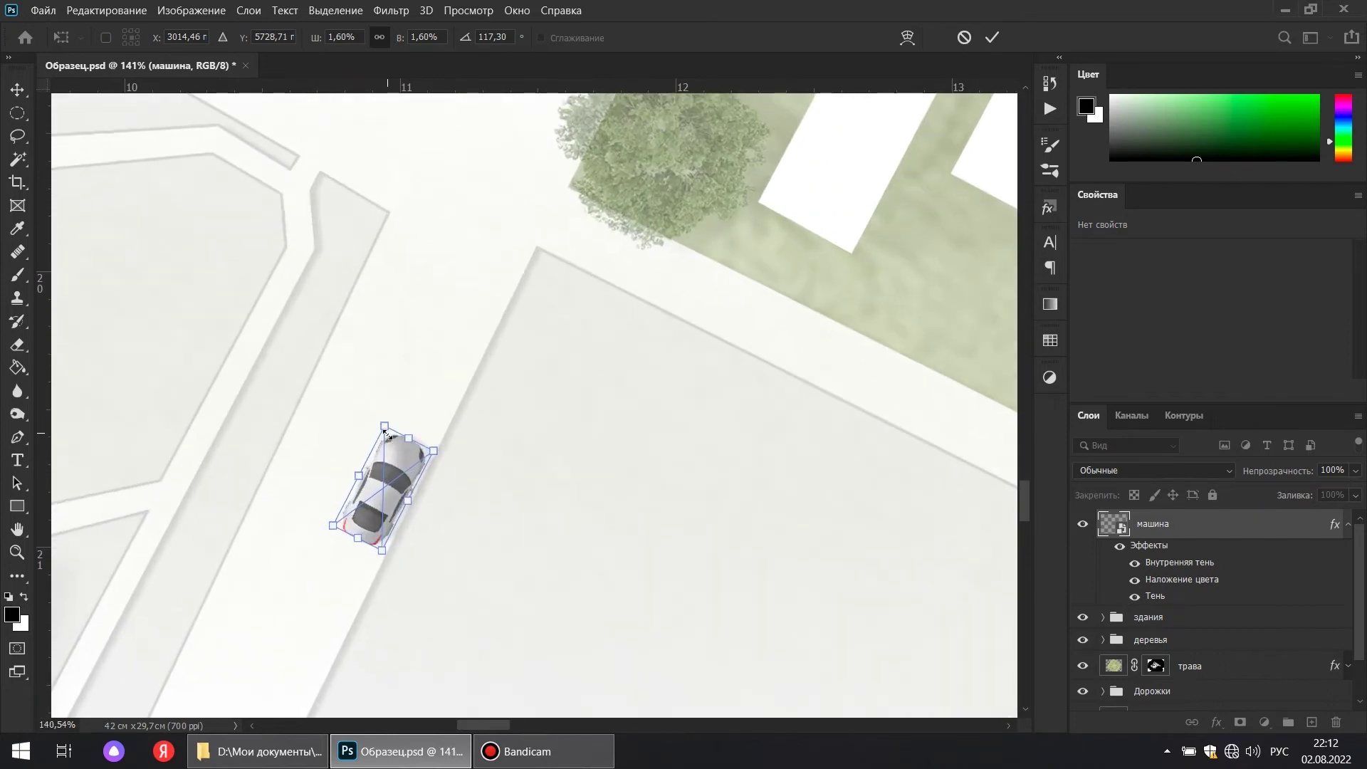
drag(379, 474, 387, 441)
drag(393, 394, 397, 399)
key(Return)
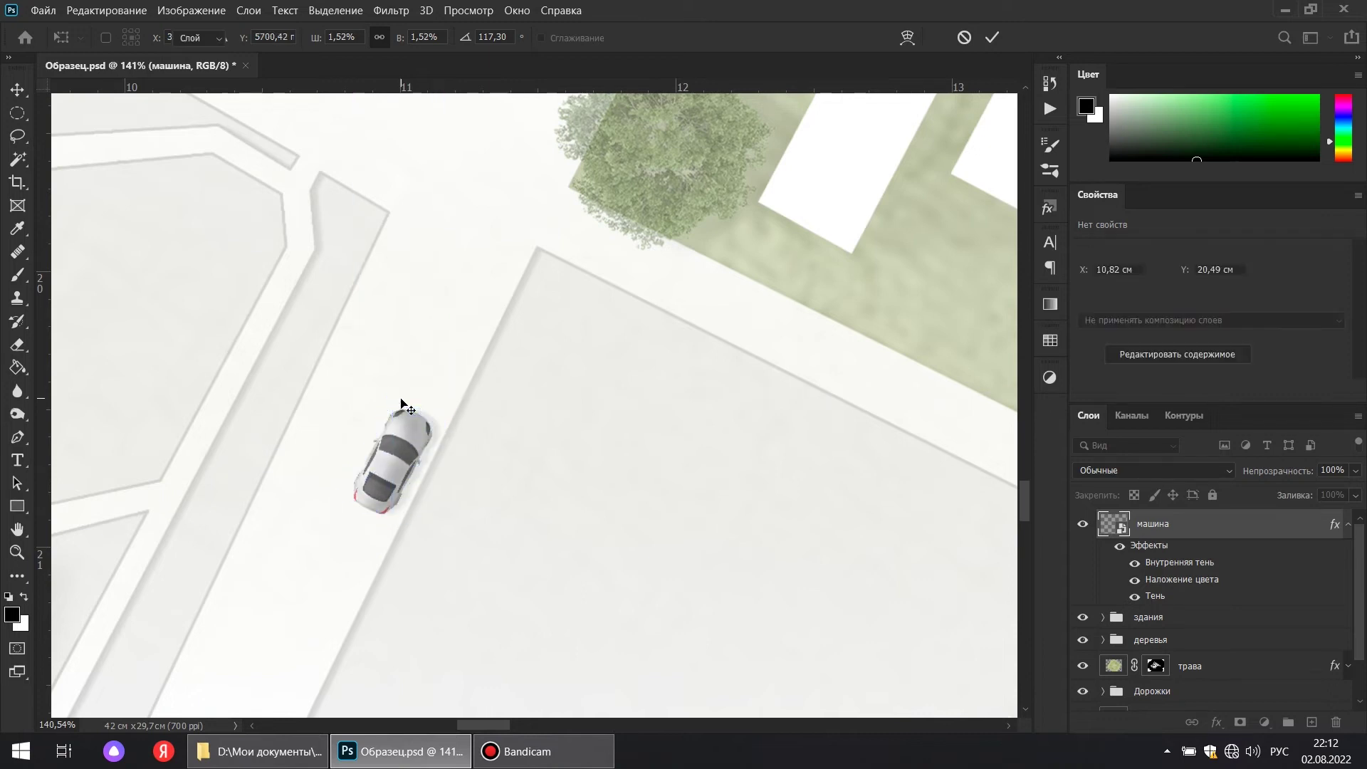
Create a new layer group named транспорт and put the машина layer inside it
click(1314, 721)
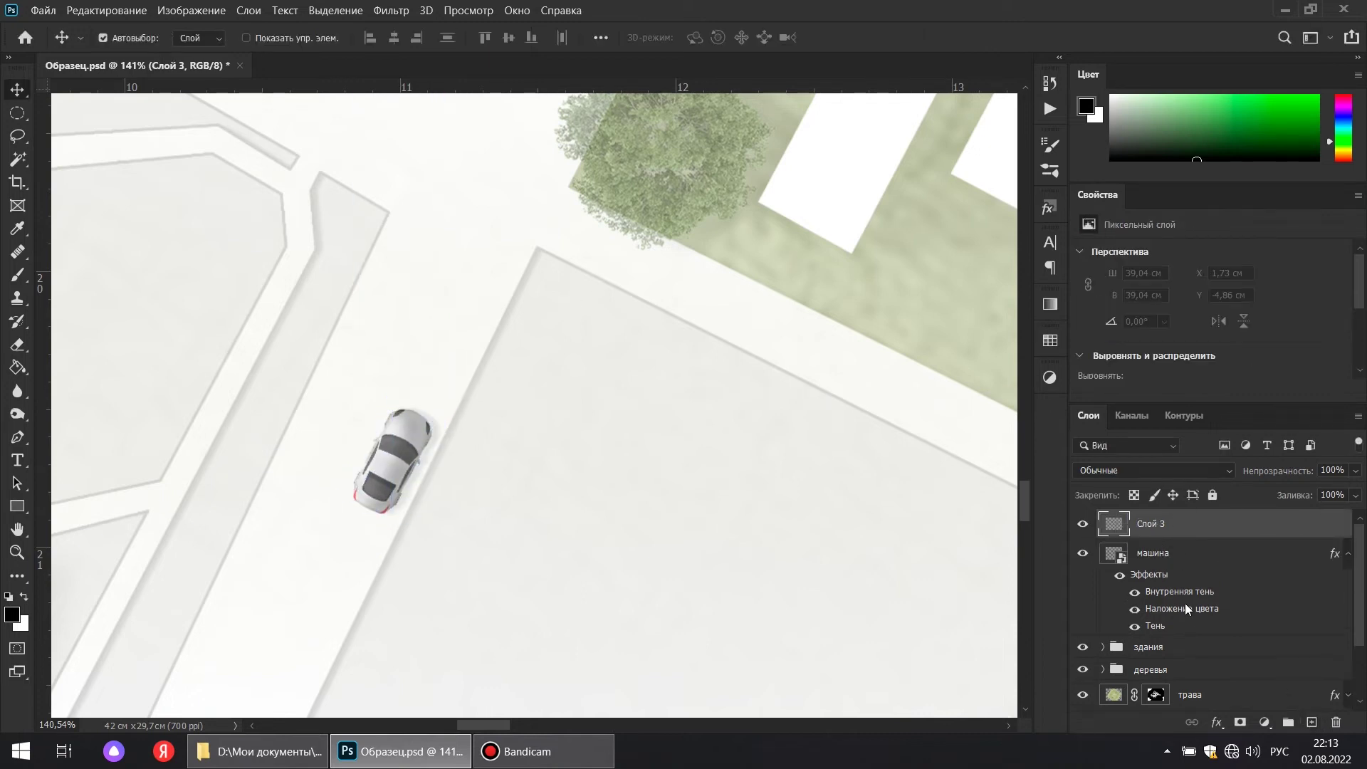
key(ctrl+z)
click(1288, 723)
click(1103, 521)
drag(1151, 547, 1154, 523)
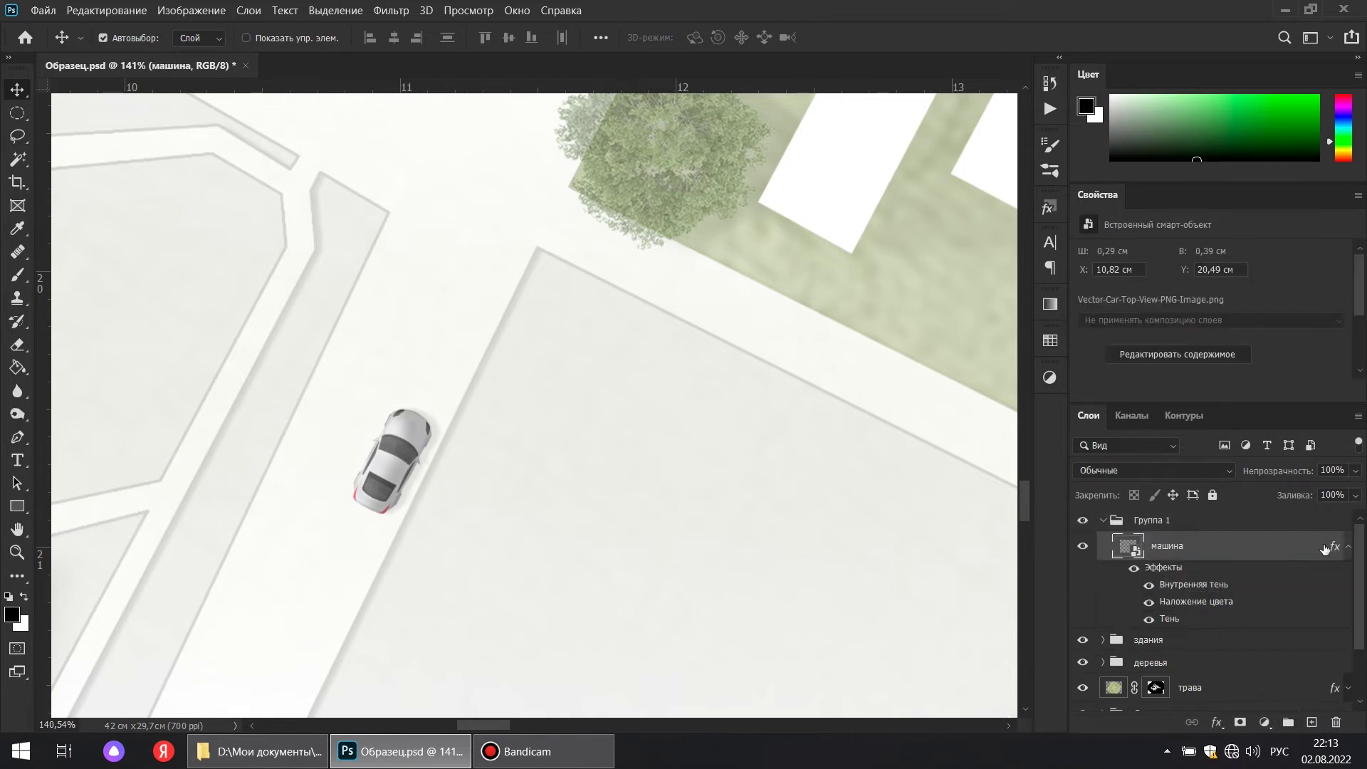
click(1347, 547)
double_click(1160, 527)
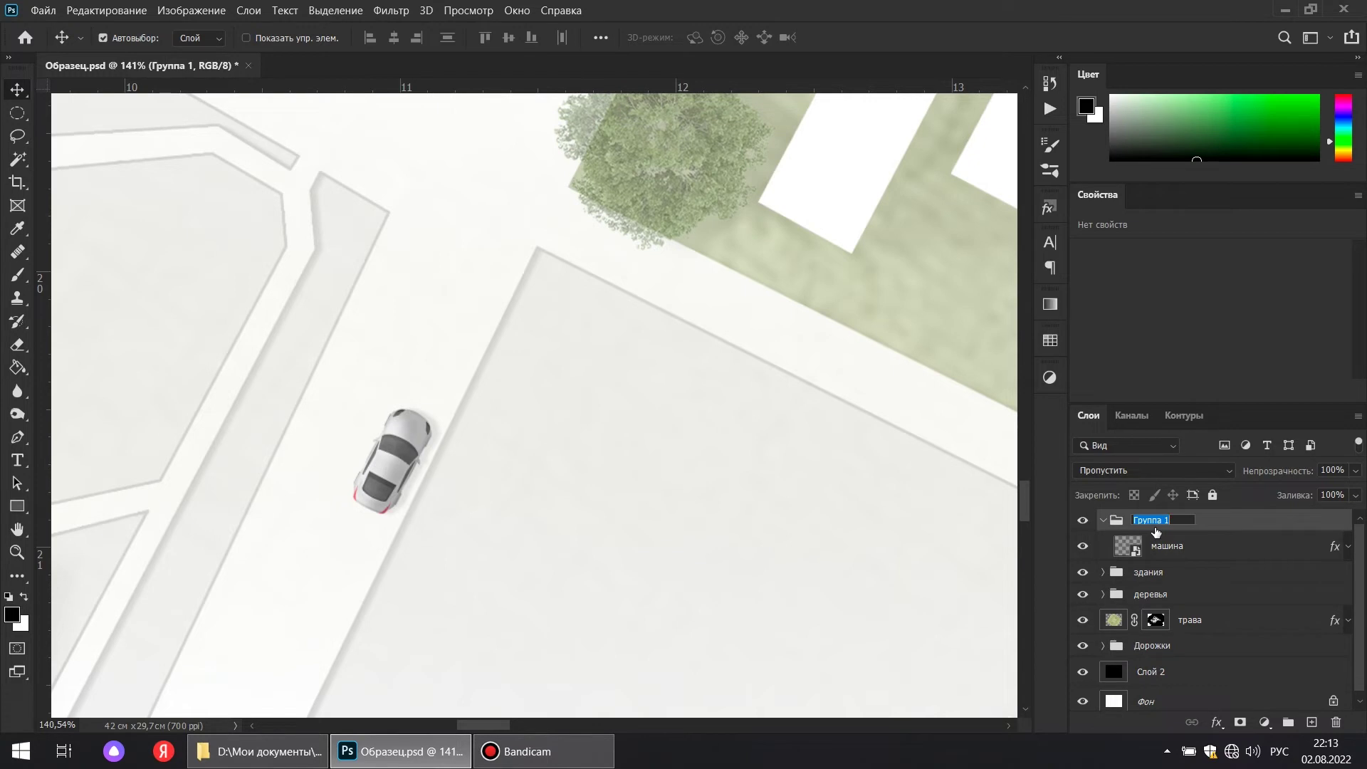
text(тра)
key(Return)
Duplicate the car onto the road northeast of the intersection, along its western edge, and rotate the copy to face the opposite direction
click(1168, 547)
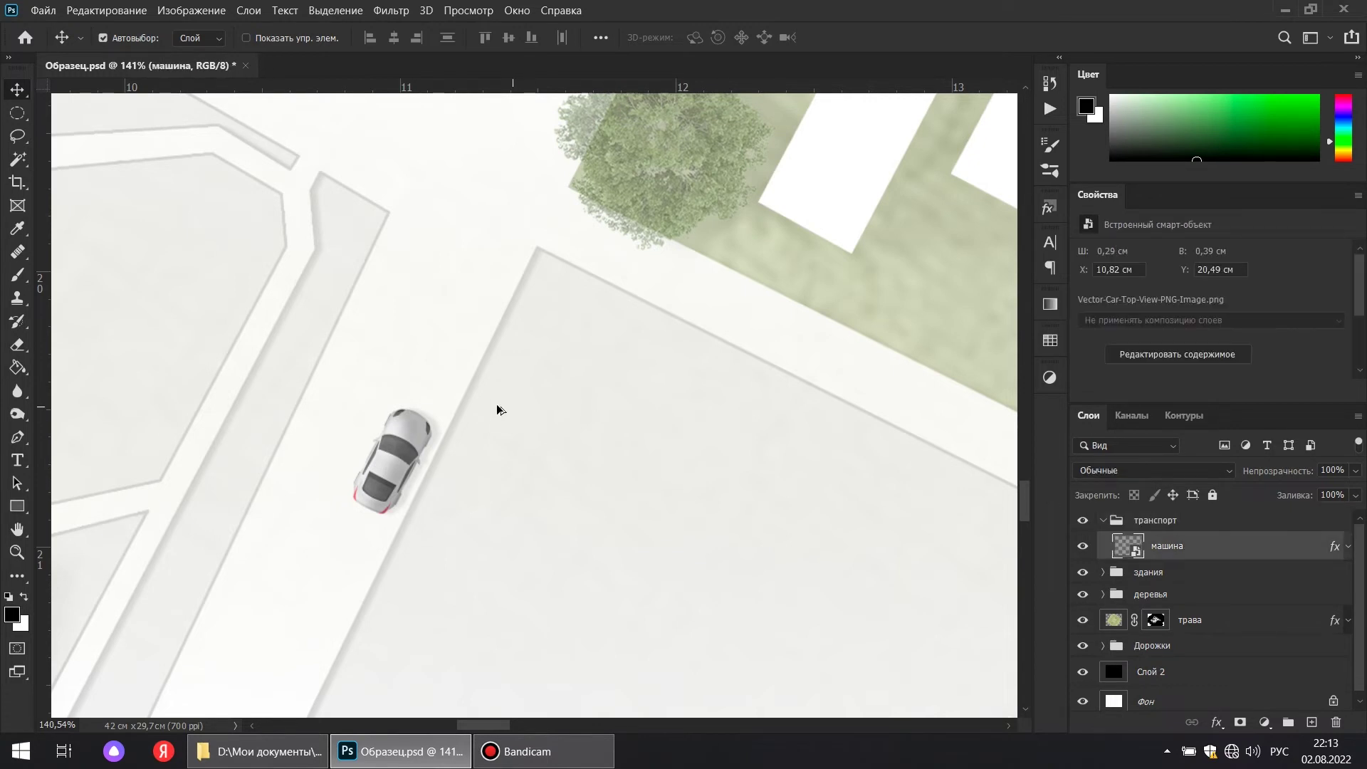
alt+scroll(499, 409, down, 3)
scroll(488, 396, up, 5)
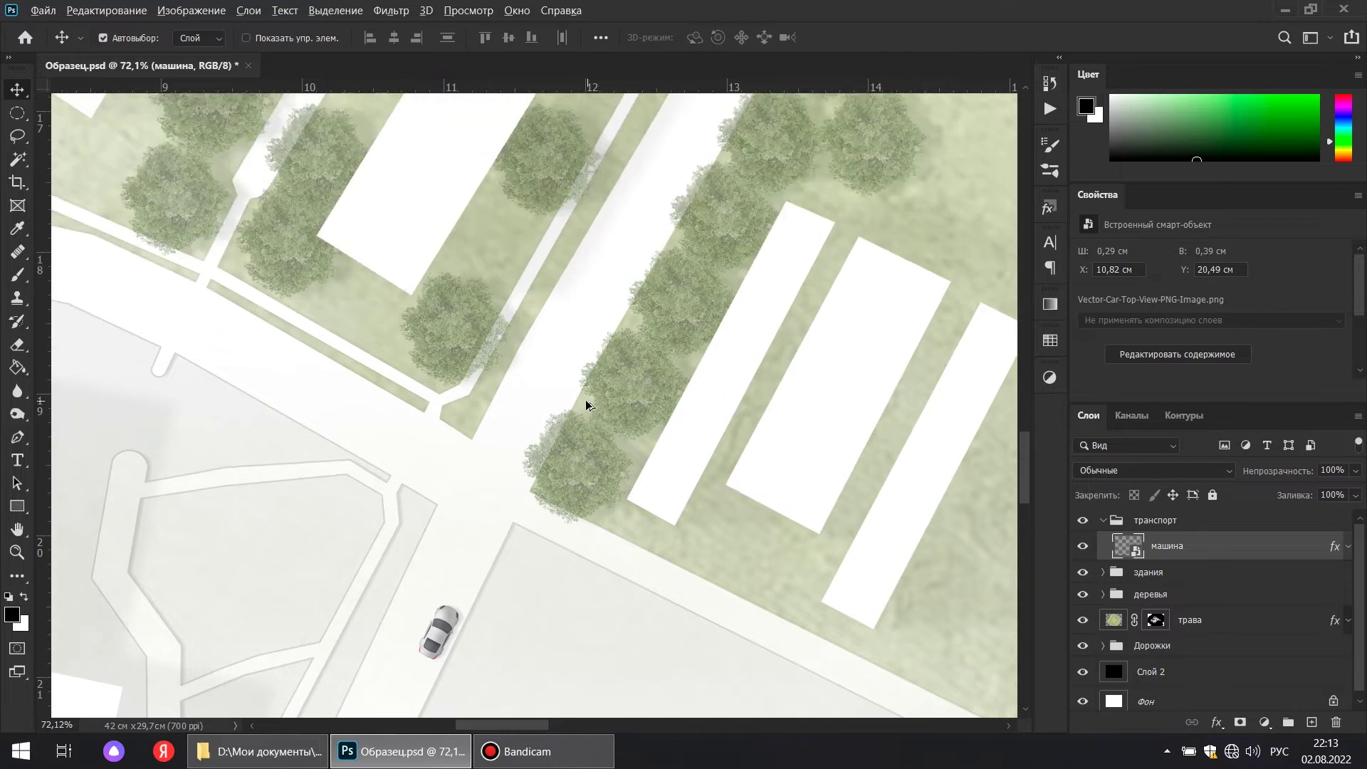
scroll(587, 406, down, 2)
alt+drag(484, 559, 391, 412)
scroll(690, 183, up, 2)
key(ctrl+t)
key(Return)
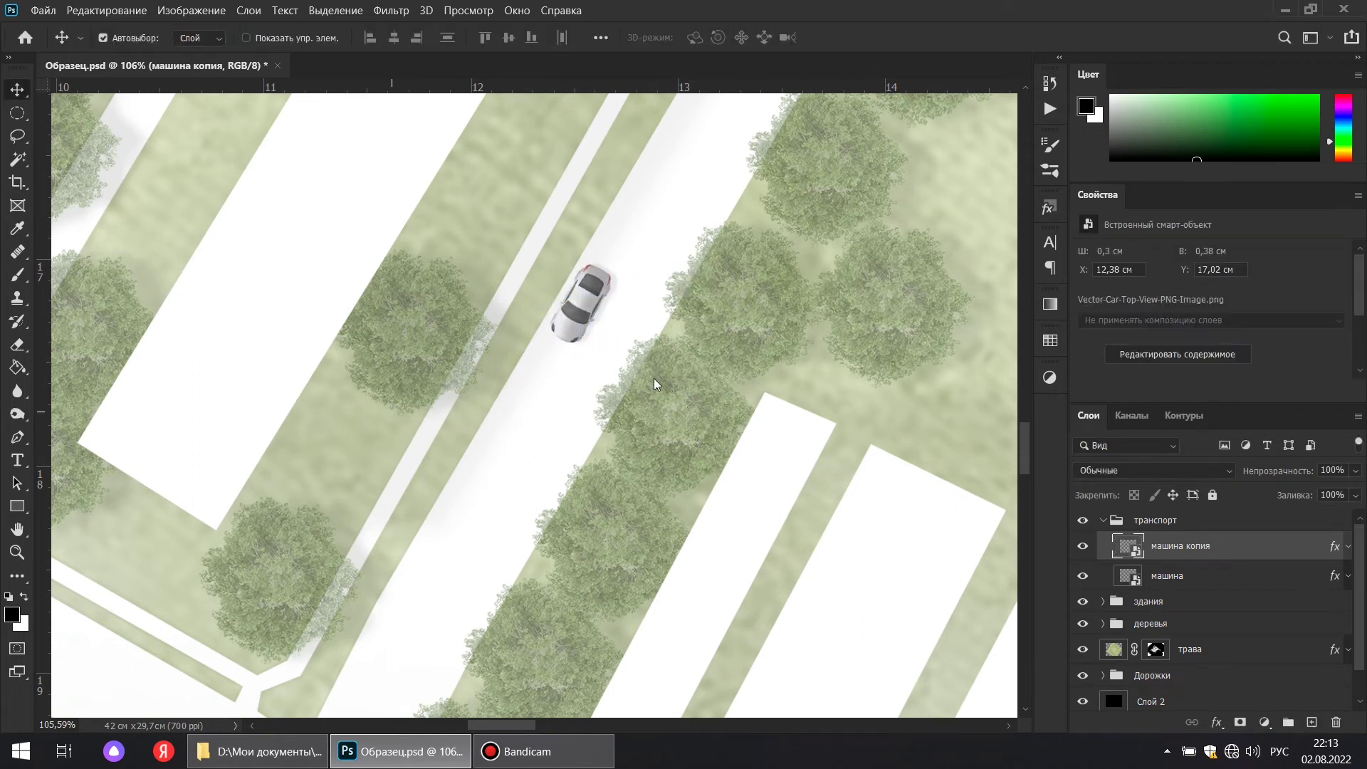
Copy the car to the southern corner of the parking area beside the park and rotate it perpendicular to the road
scroll(653, 378, down, 3)
drag(787, 246, 456, 591)
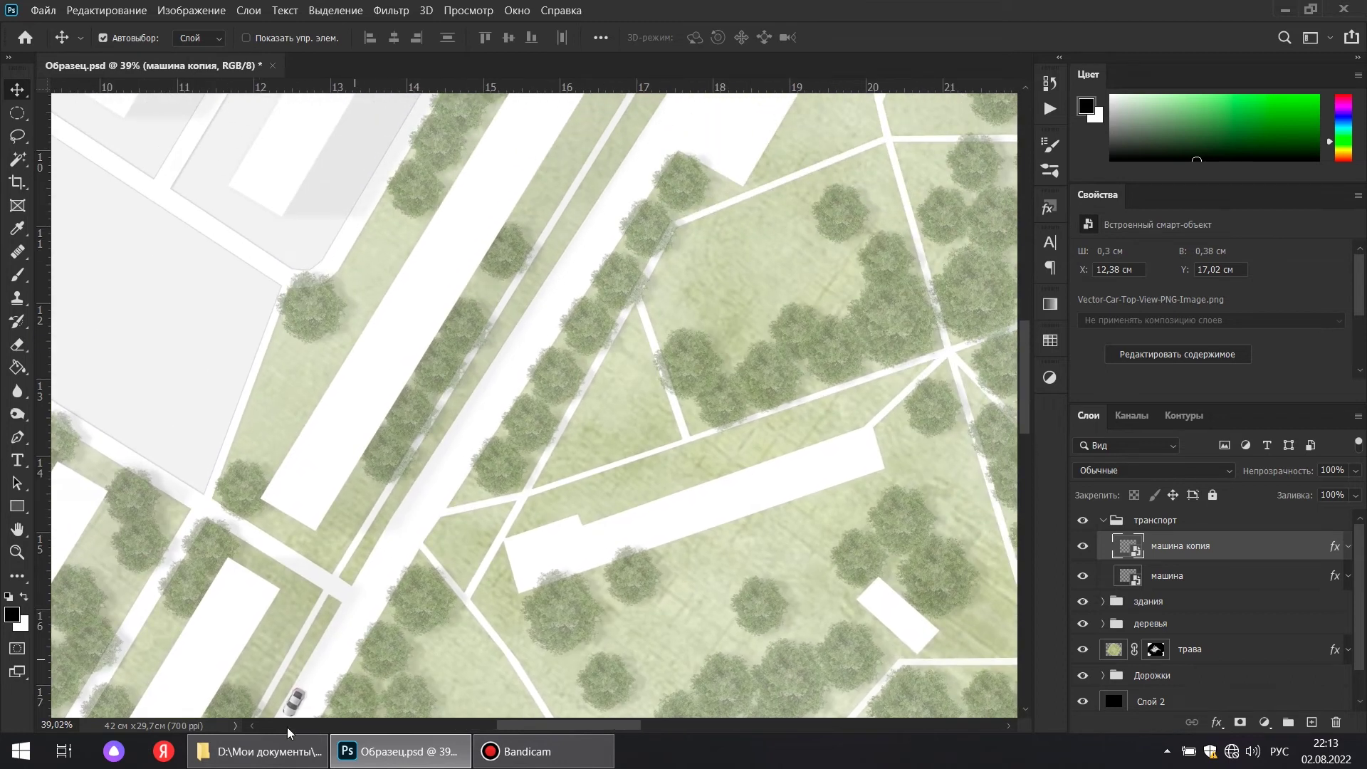
drag(291, 711, 733, 166)
key(ctrl+j)
scroll(773, 133, up, 6)
scroll(808, 220, up, 2)
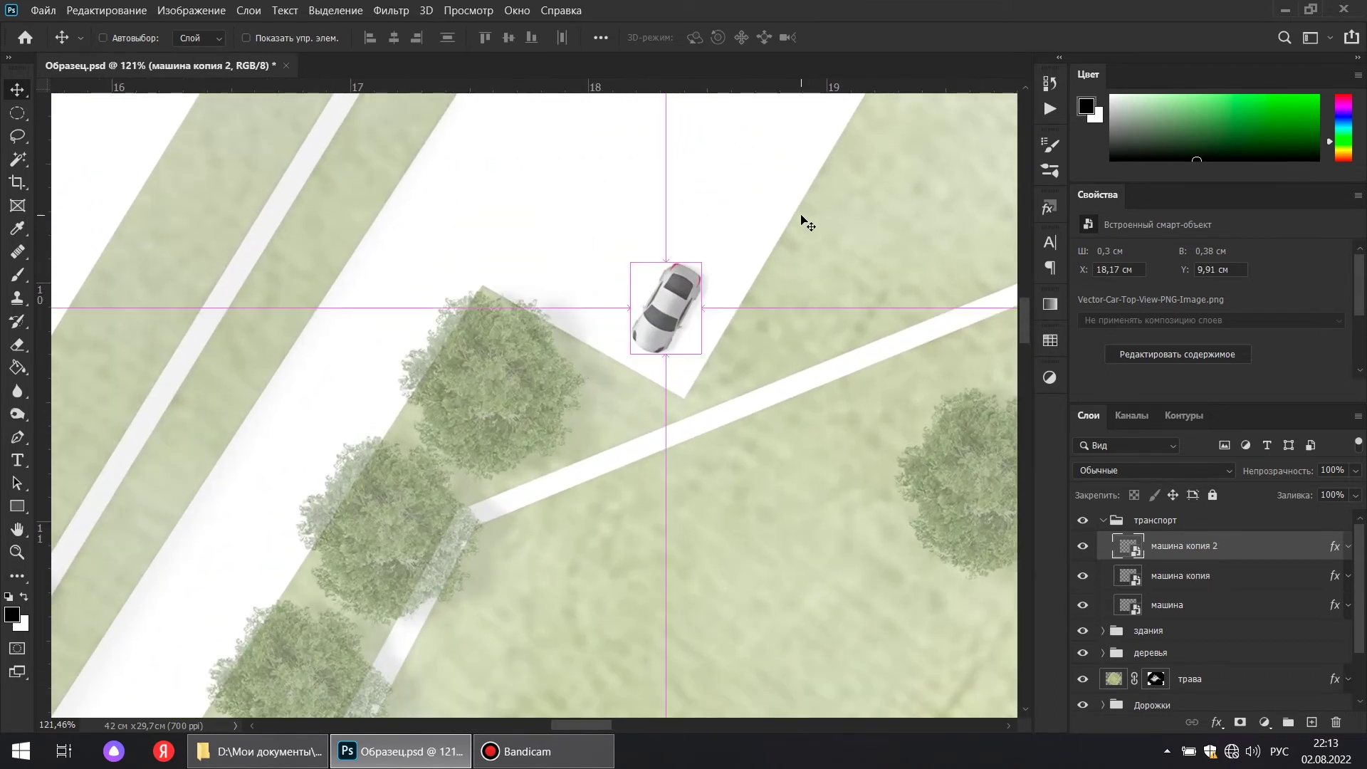
key(ctrl+t)
drag(719, 375, 817, 287)
drag(674, 309, 655, 314)
key(Return)
Duplicate the parked car into a row of three and place another copy on the diagonal road northwest of the upper intersection
drag(770, 320, 634, 442)
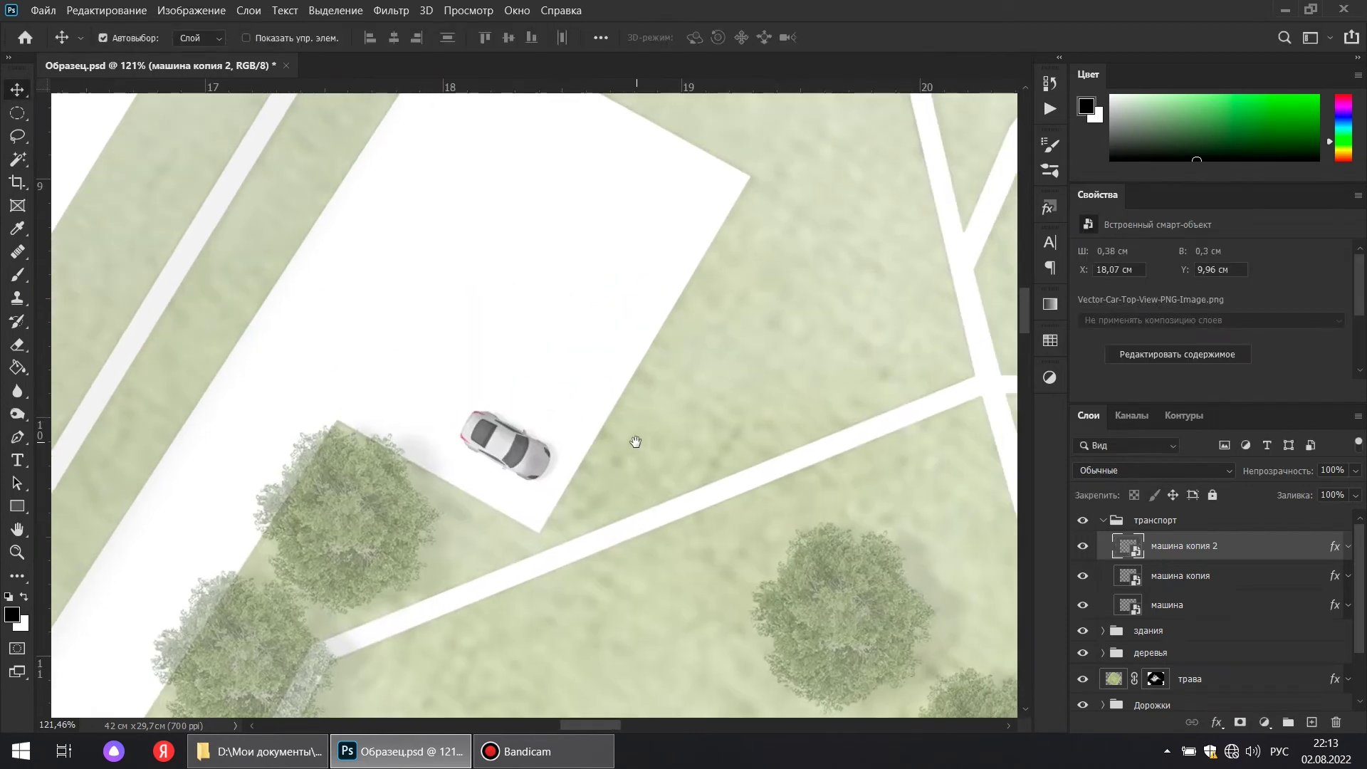
mouse_move(512, 447)
alt+mouse_down()
mouse_move(599, 315)
mouse_move(512, 460)
alt+mouse_up()
scroll(527, 453, down, 2)
scroll(529, 453, down, 3)
alt+drag(437, 527, 406, 227)
scroll(382, 185, up, 5)
Copy the car to the southeastern stretch of the diagonal road, along its southern edge
scroll(467, 289, down, 5)
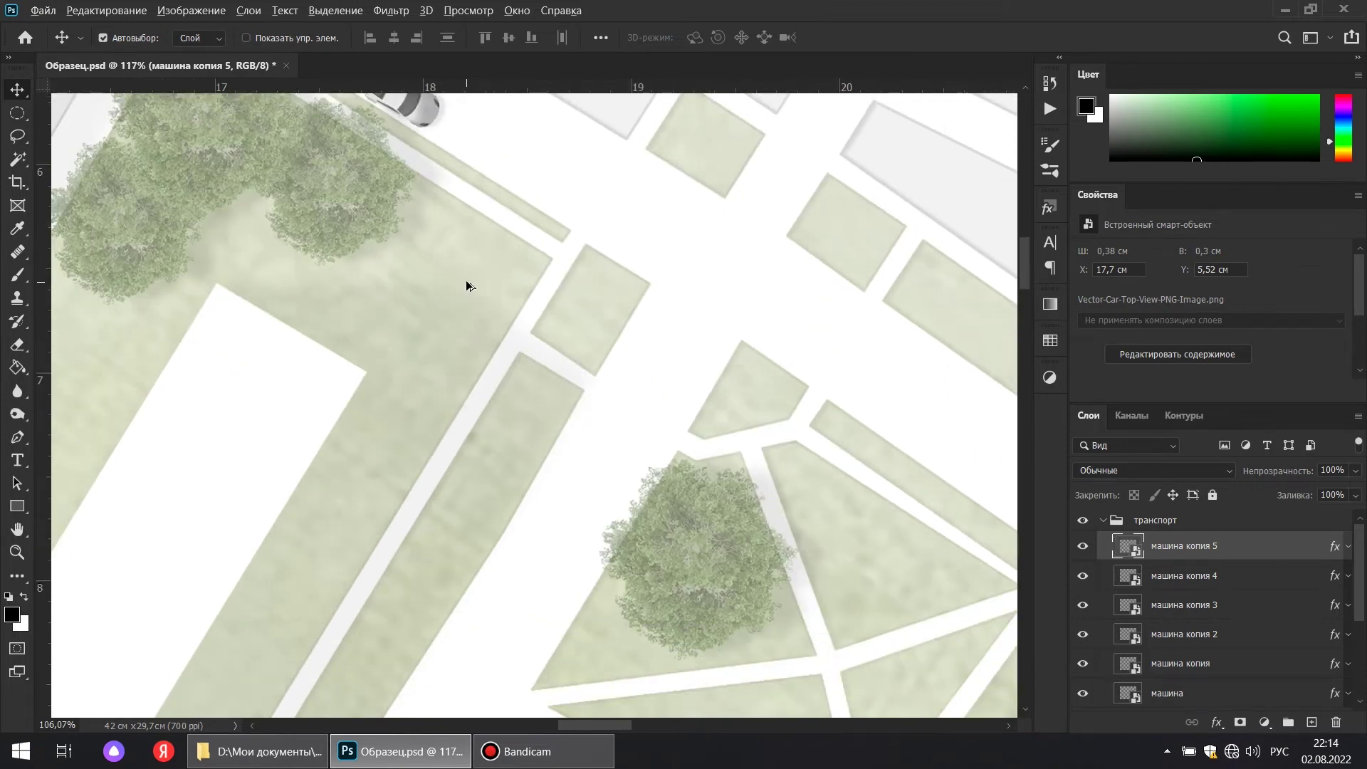
scroll(467, 332, down, 2)
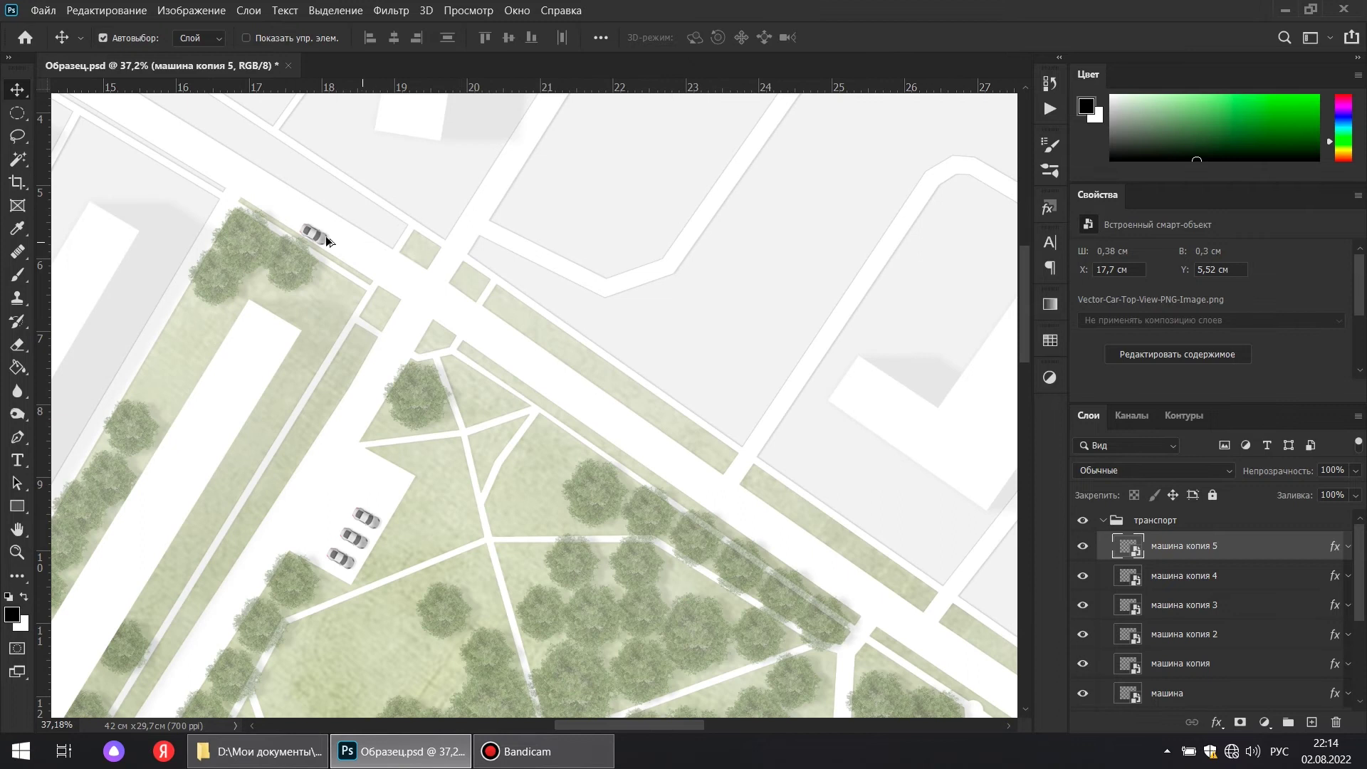
scroll(501, 290, down, 3)
drag(548, 313, 476, 296)
drag(292, 235, 749, 534)
scroll(755, 550, up, 7)
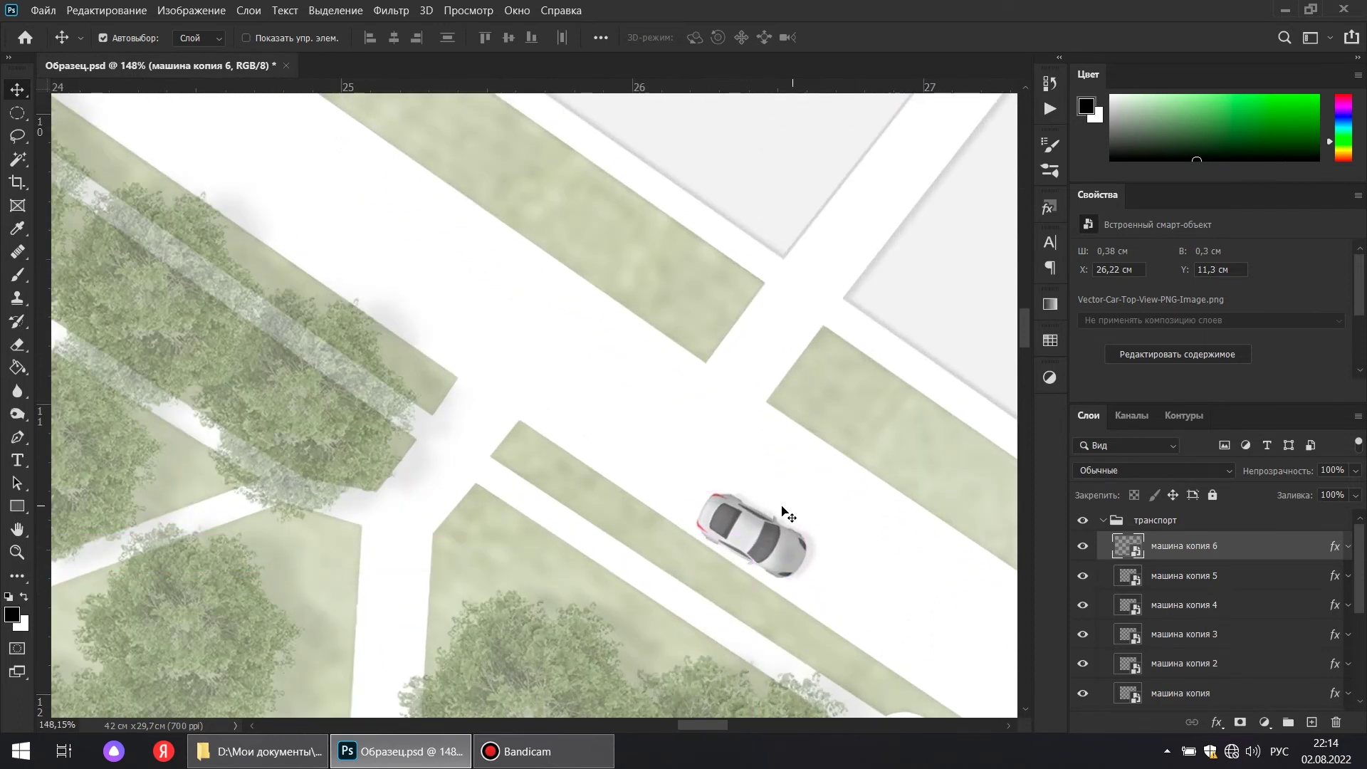
Copy the car to the opposite lane midway along the diagonal road and rotate it to face the other way
scroll(787, 512, down, 5)
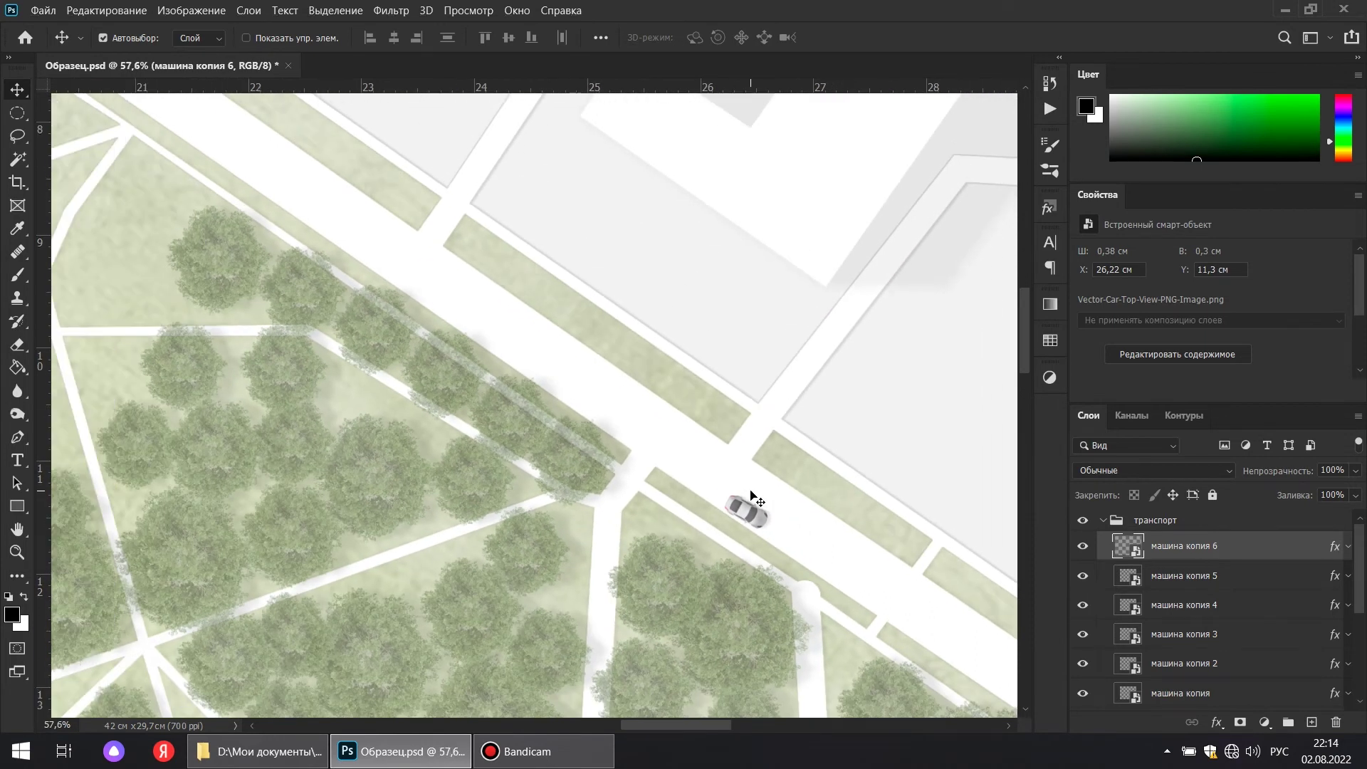
scroll(751, 498, down, 3)
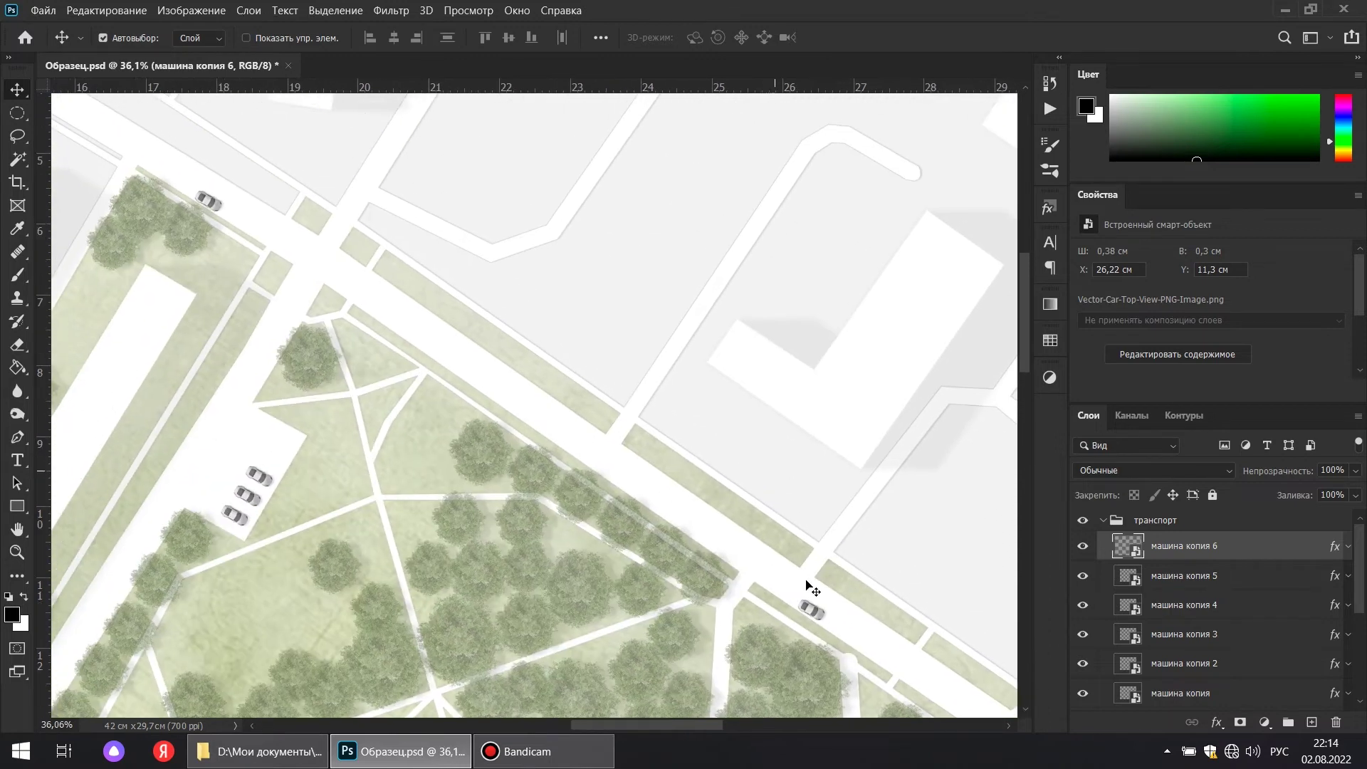
drag(814, 615, 570, 422)
scroll(568, 419, up, 4)
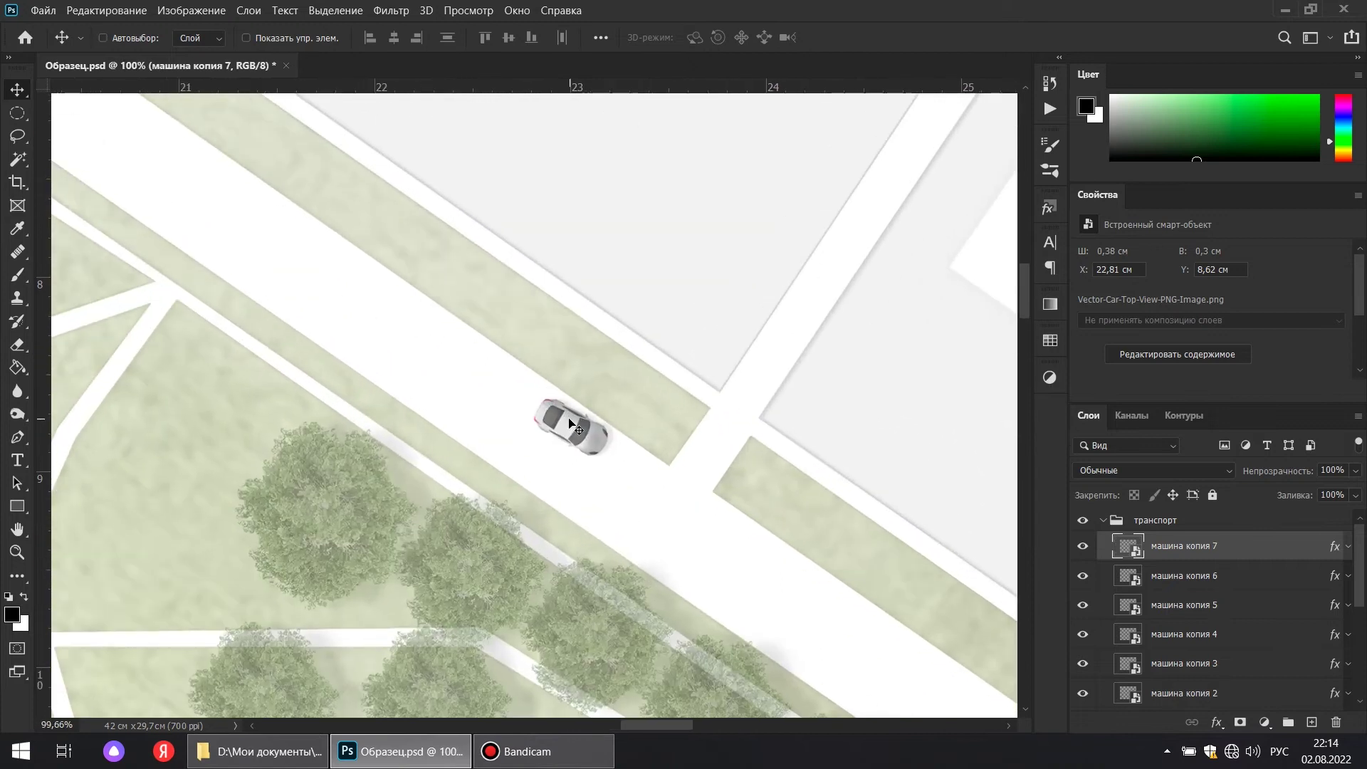
key(ctrl+t)
drag(632, 465, 501, 290)
key(Return)
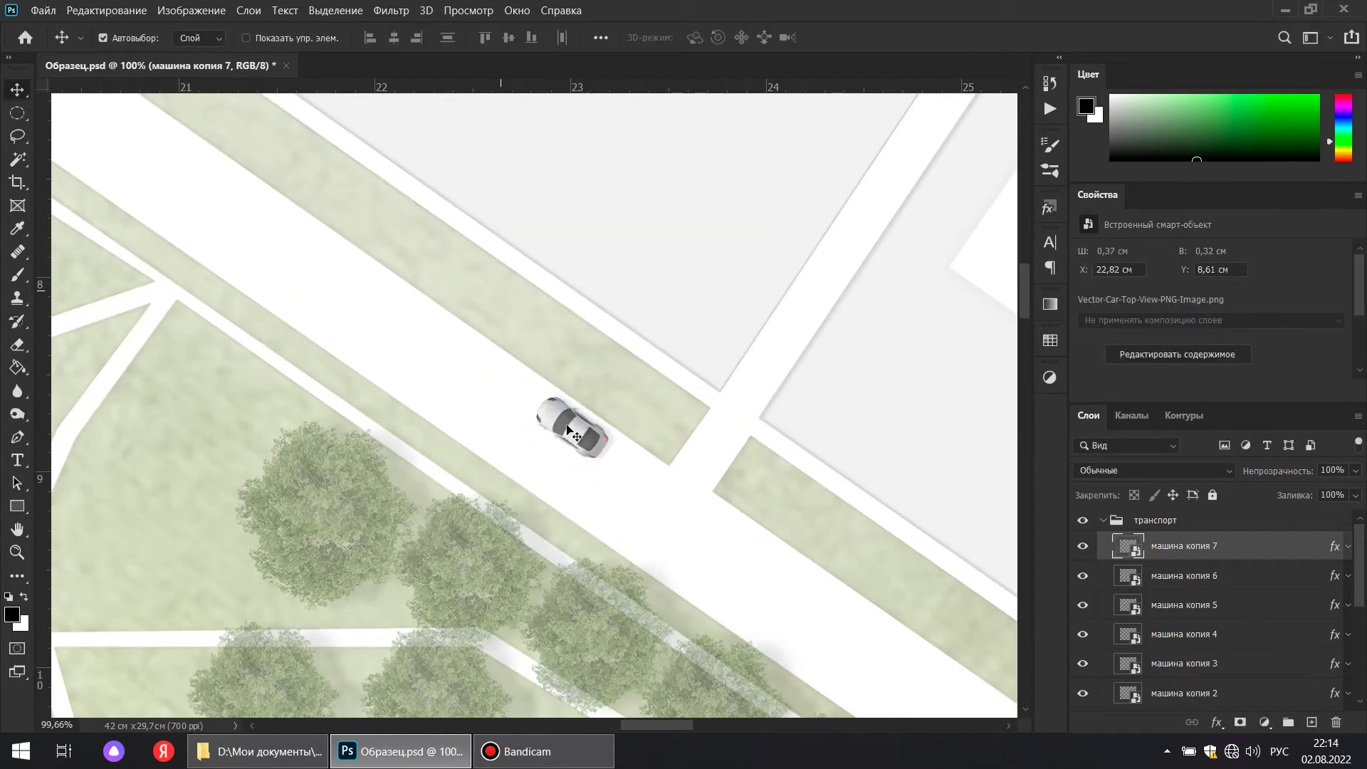
Collapse the транспорт group and lower its opacity to 79%
scroll(576, 431, down, 5)
scroll(575, 431, down, 3)
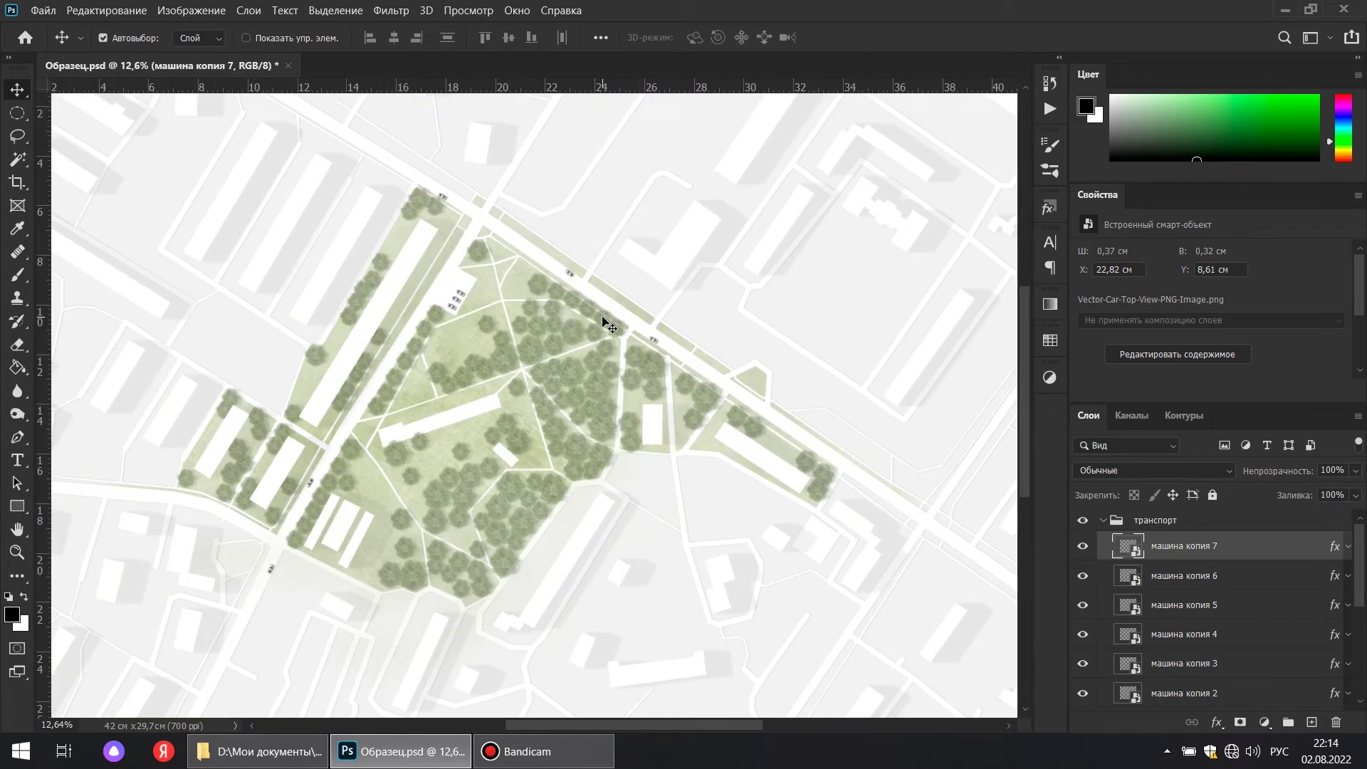
click(1103, 520)
click(1176, 520)
click(1353, 471)
drag(1352, 491, 1343, 495)
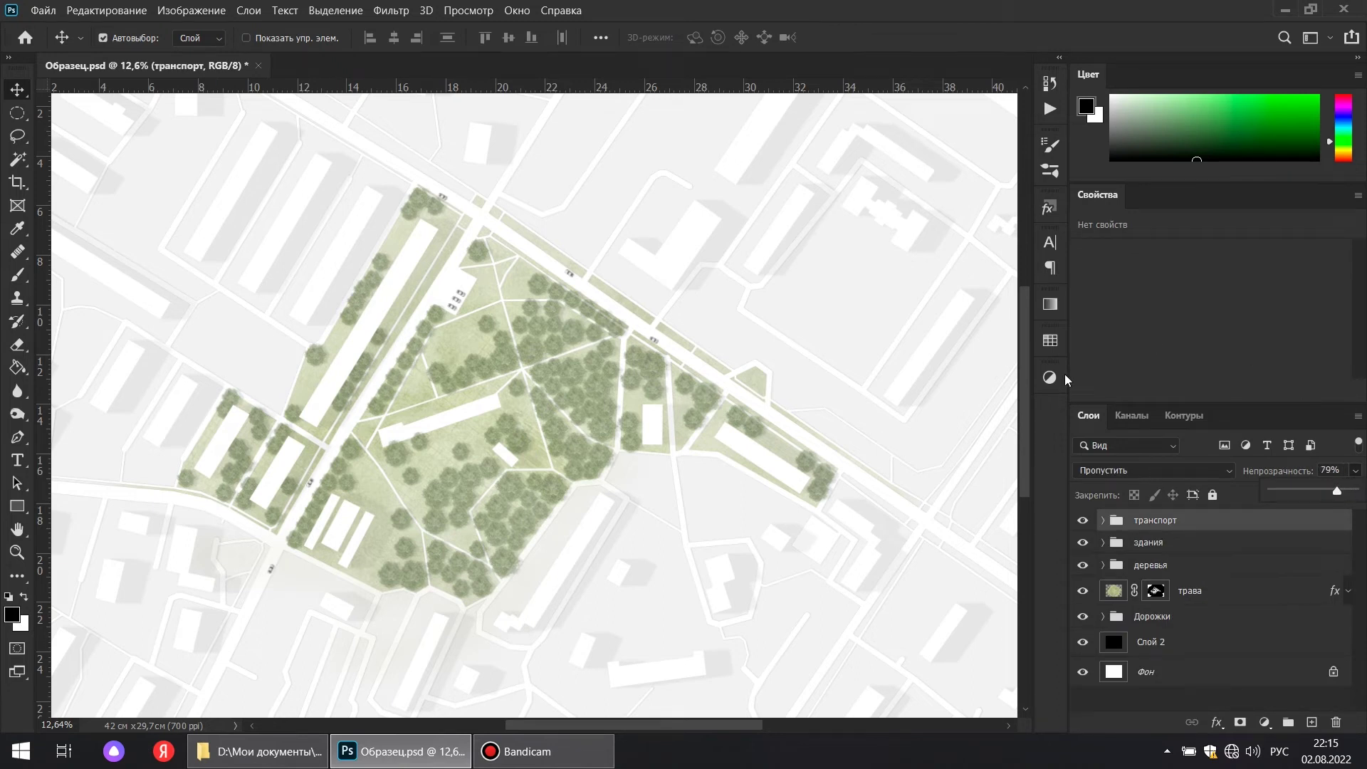
Add a new layer named переходы above the транспорт group
double_click(1150, 525)
text(переходы)
key(Return)
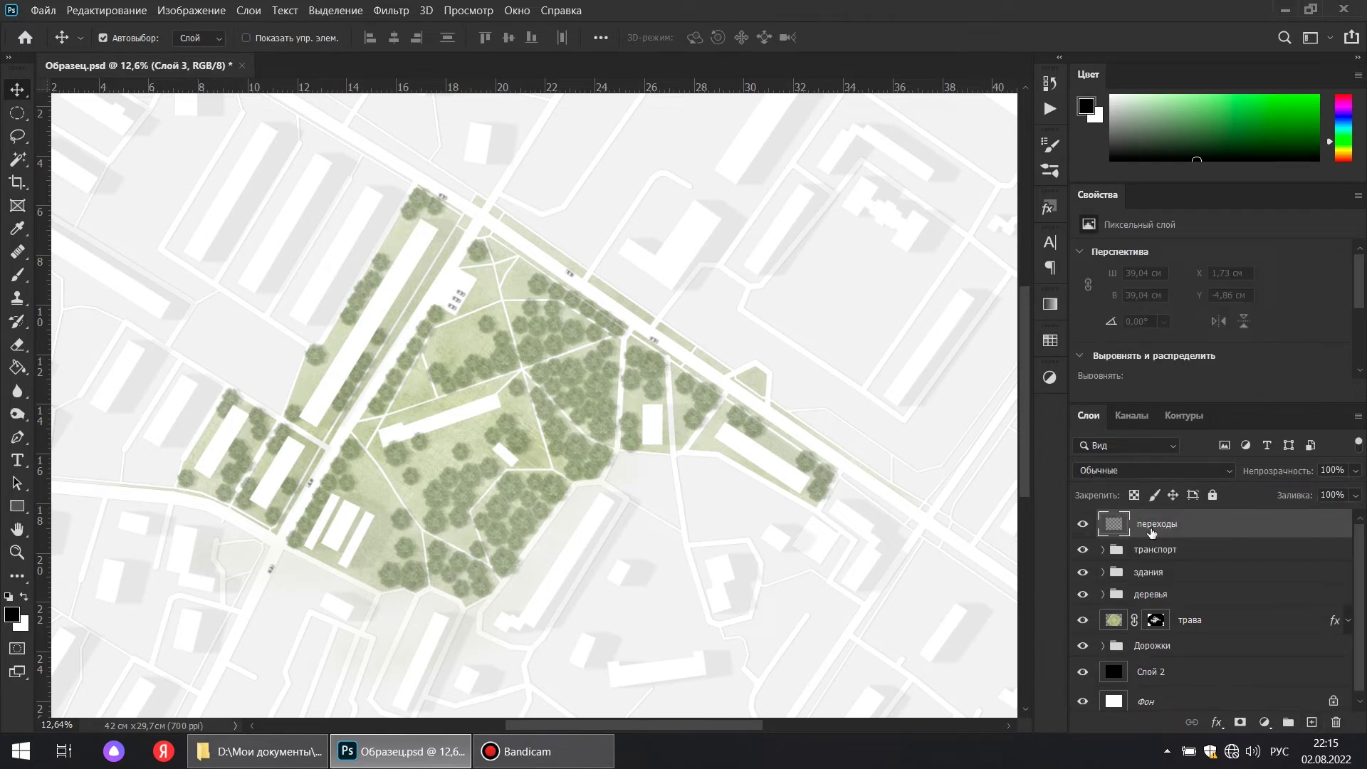
Set up the Brush tool with a hard round tip, 3 px size and 100% opacity
scroll(446, 187, up, 5)
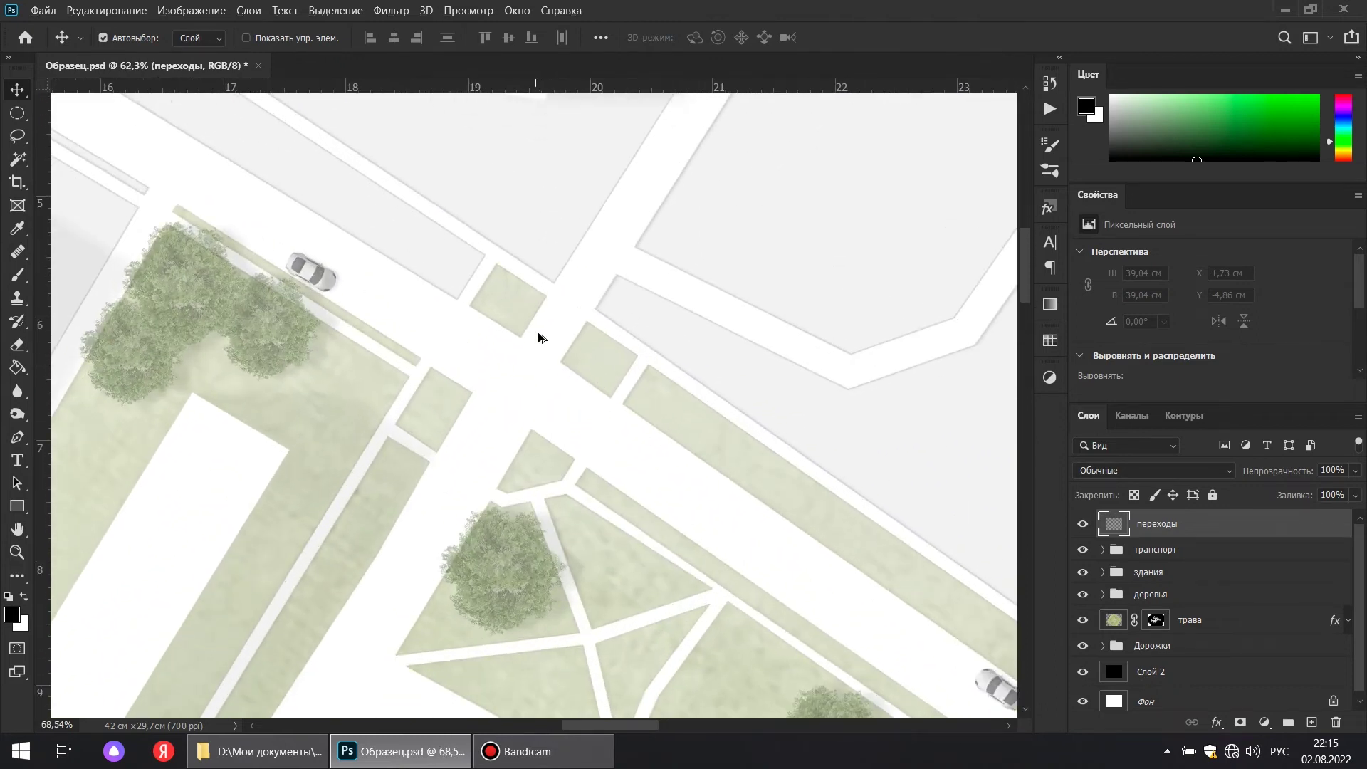
scroll(538, 336, up, 1)
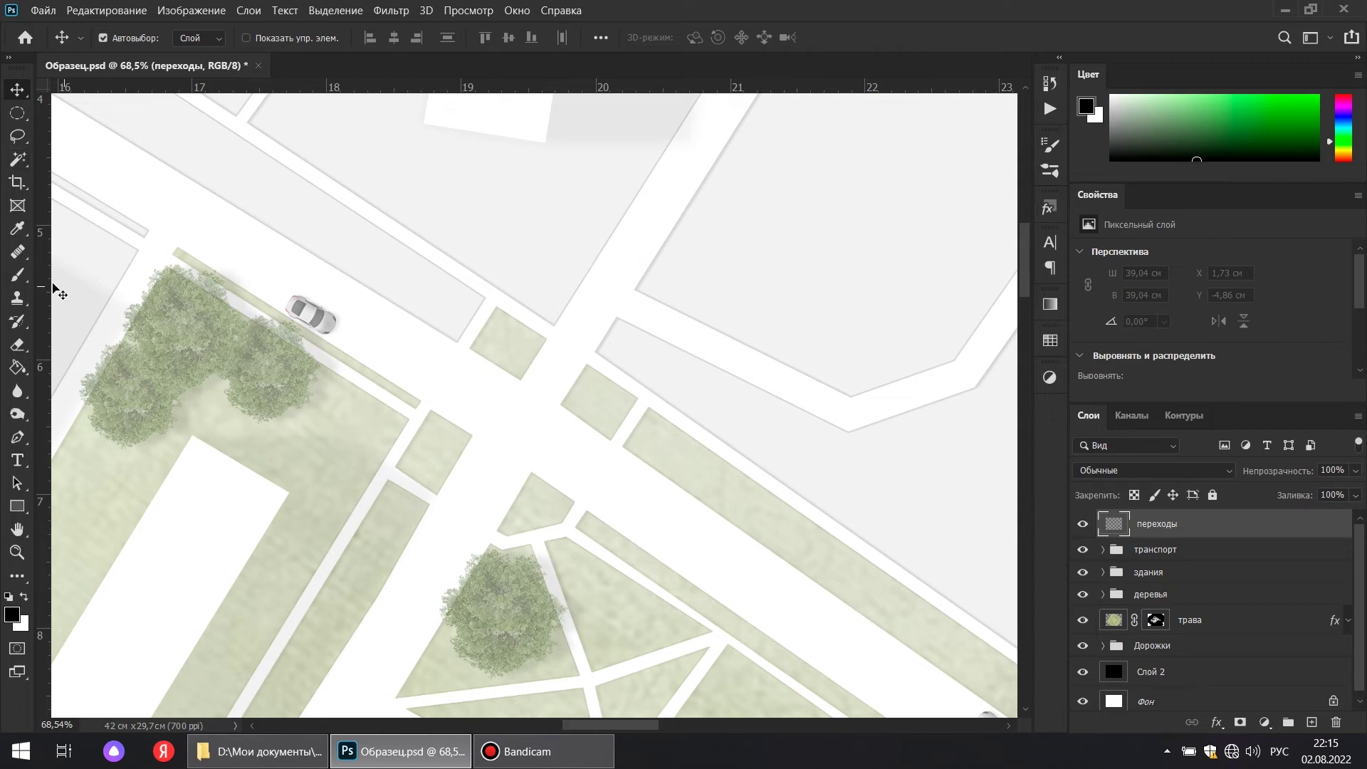
click(17, 275)
click(130, 41)
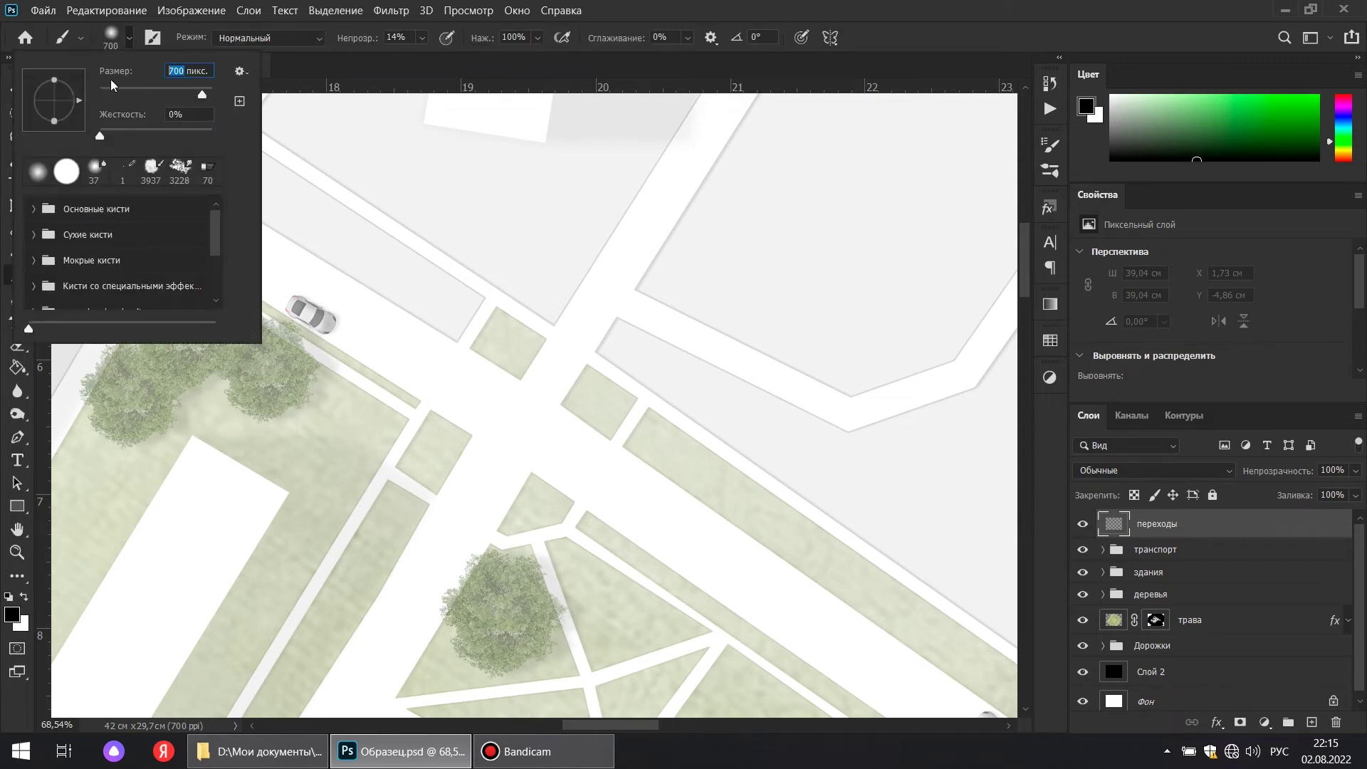
click(68, 173)
click(131, 39)
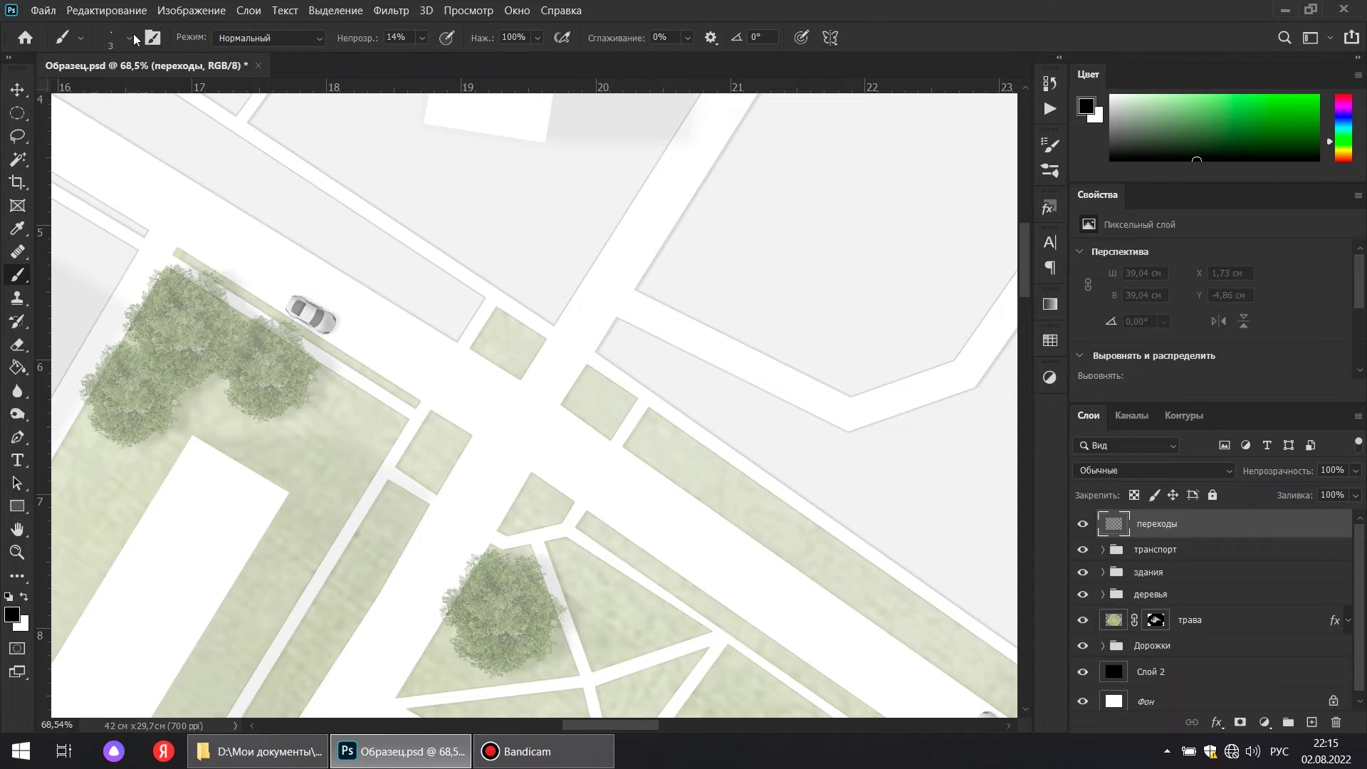
click(422, 38)
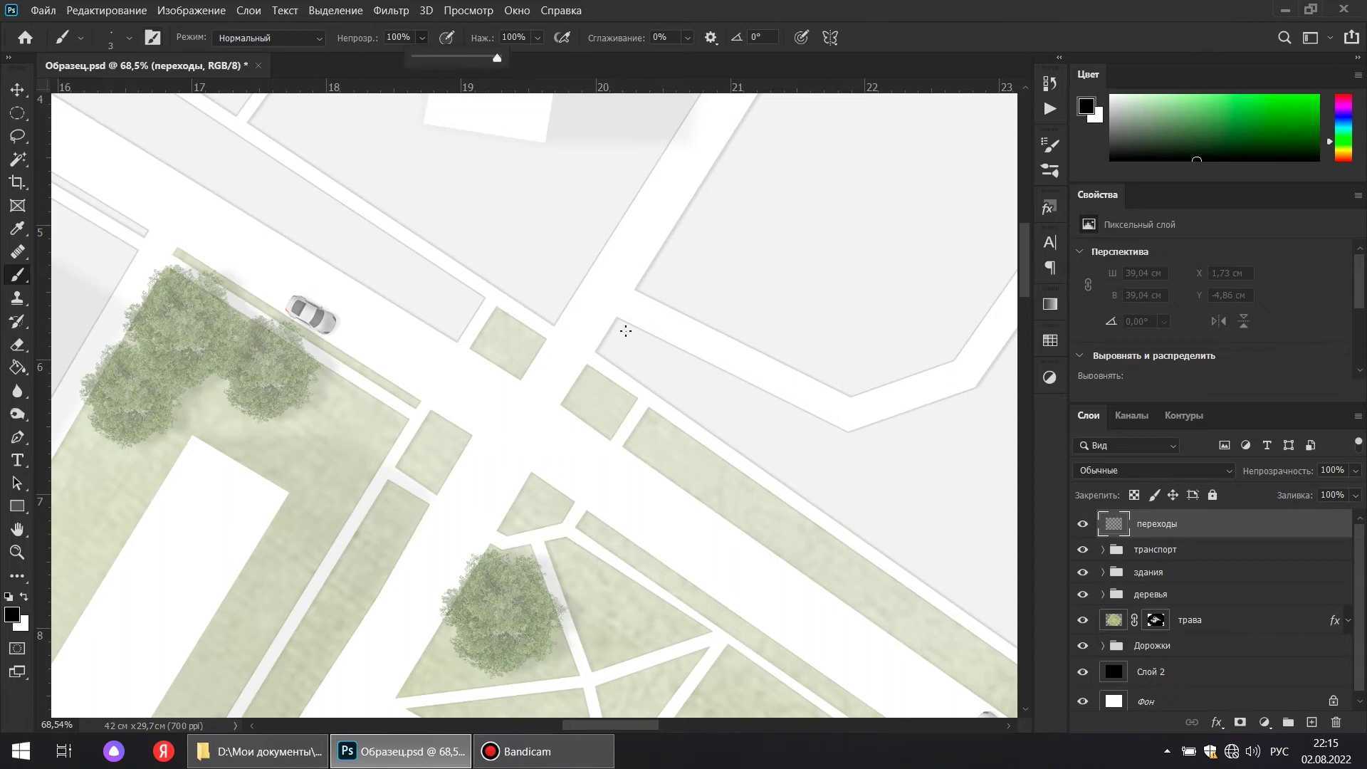
Sample the grey of the block's edge shadow and paint a short crosswalk stripe beside the block corner at the upper intersection
scroll(580, 251, up, 3)
alt+click(598, 224)
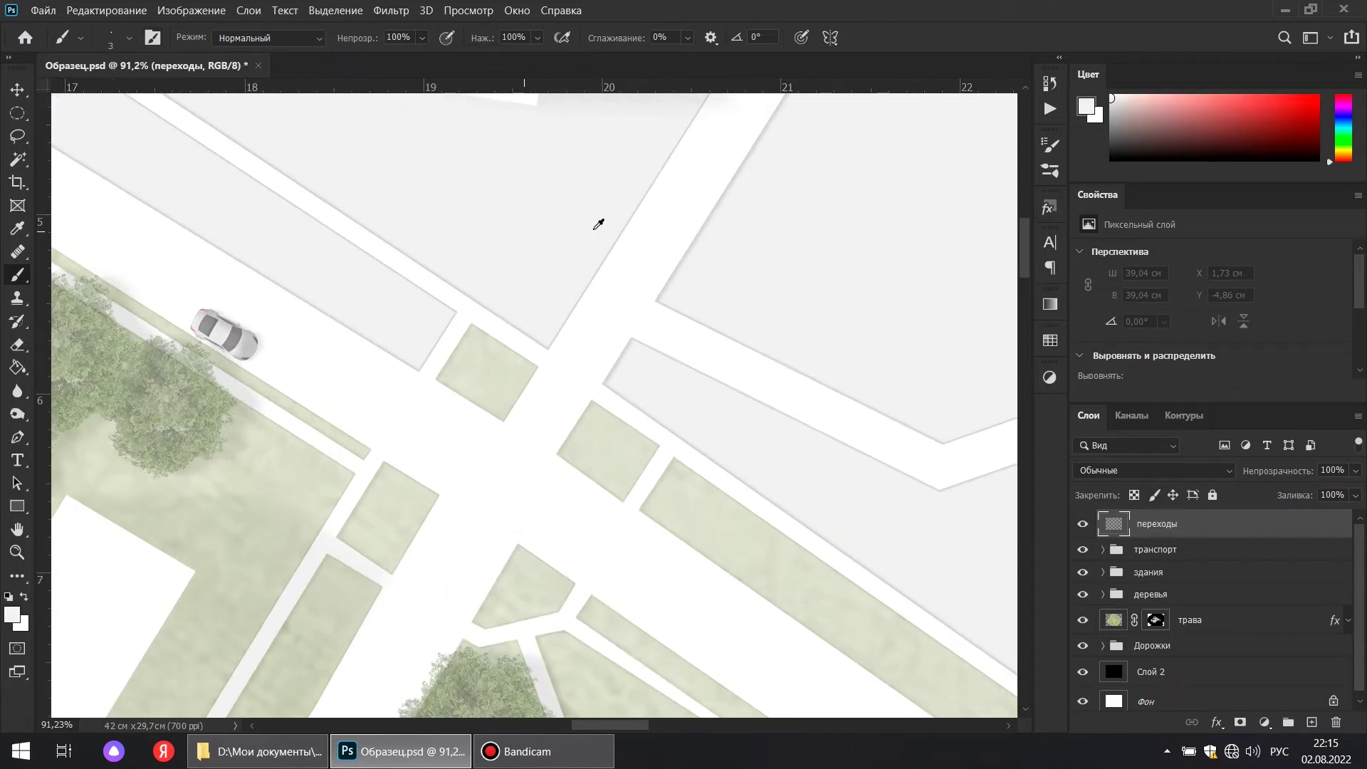
alt+click(559, 356)
scroll(559, 356, up, 5)
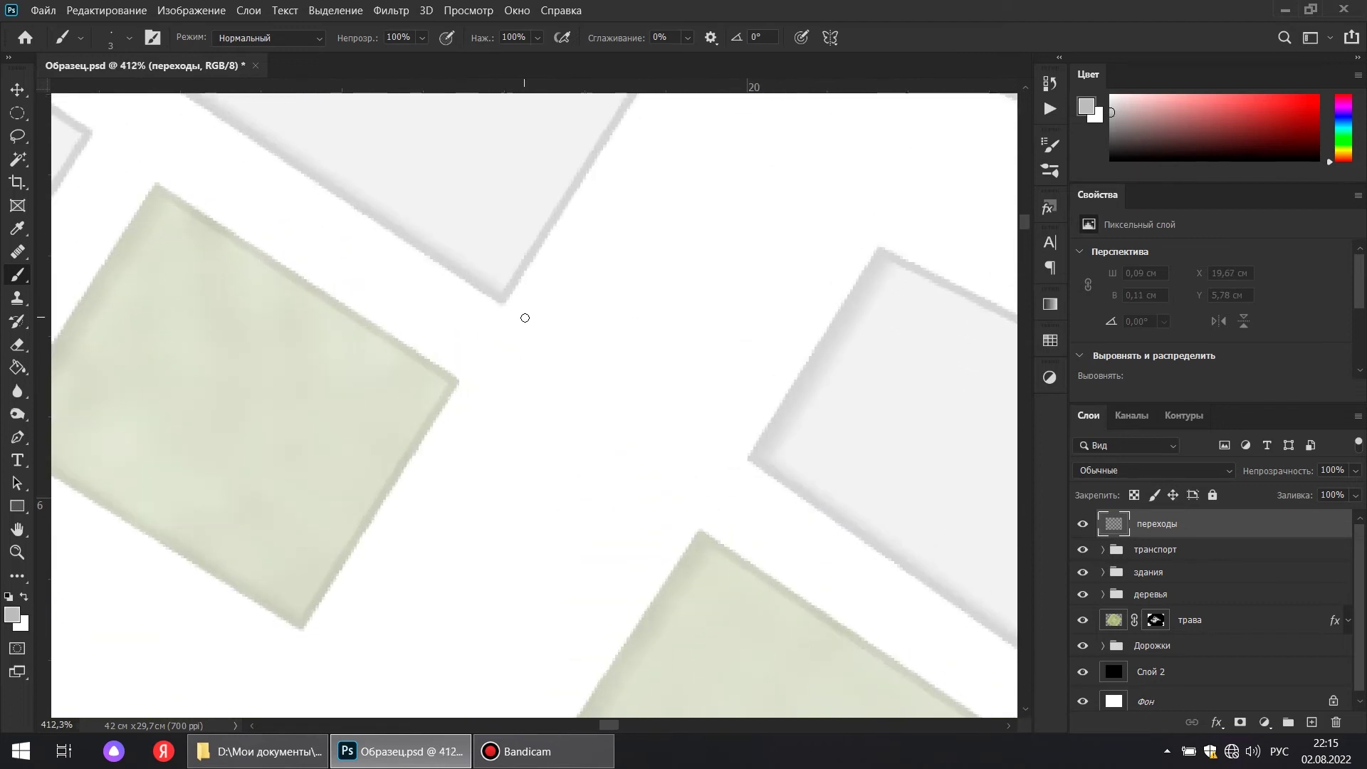
click(525, 318)
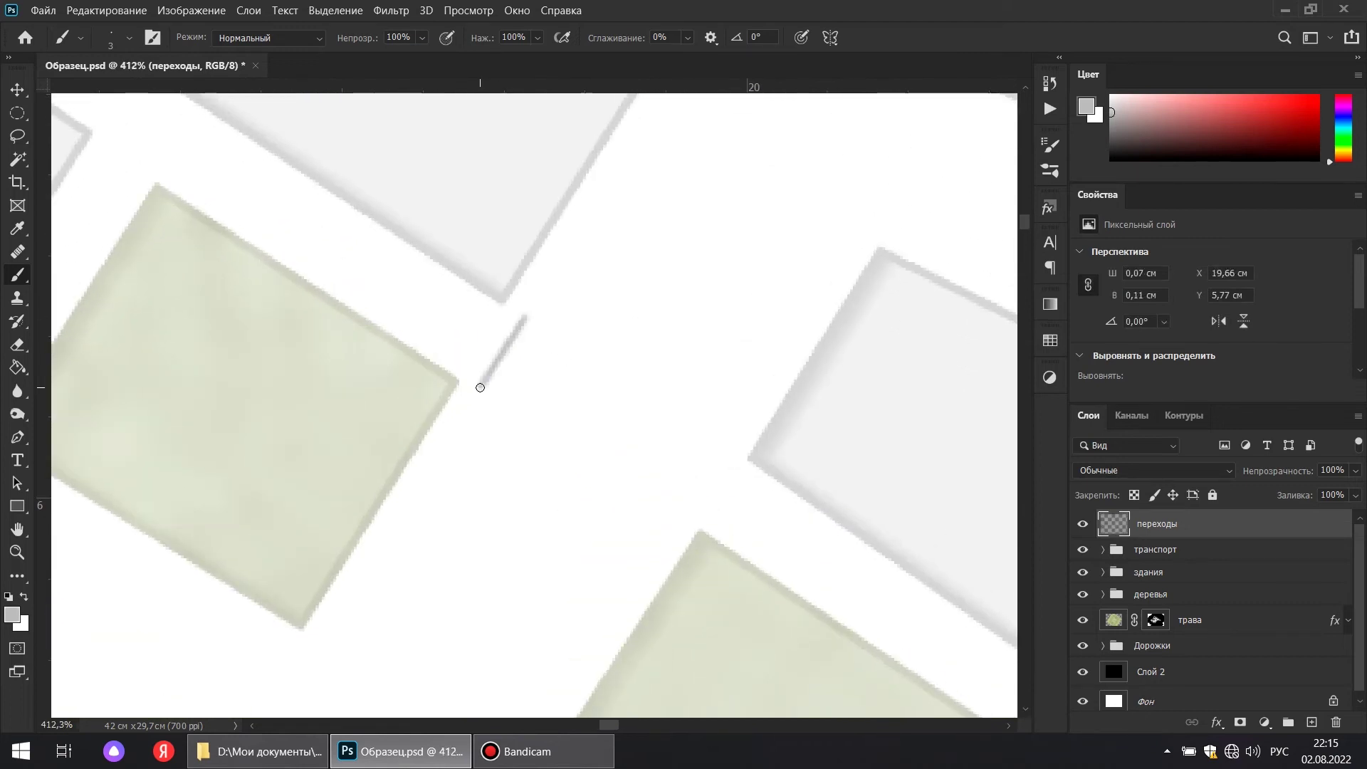
Select the stripe with the Lasso tool and duplicate it across the road into a row of four parallel stripes
click(18, 136)
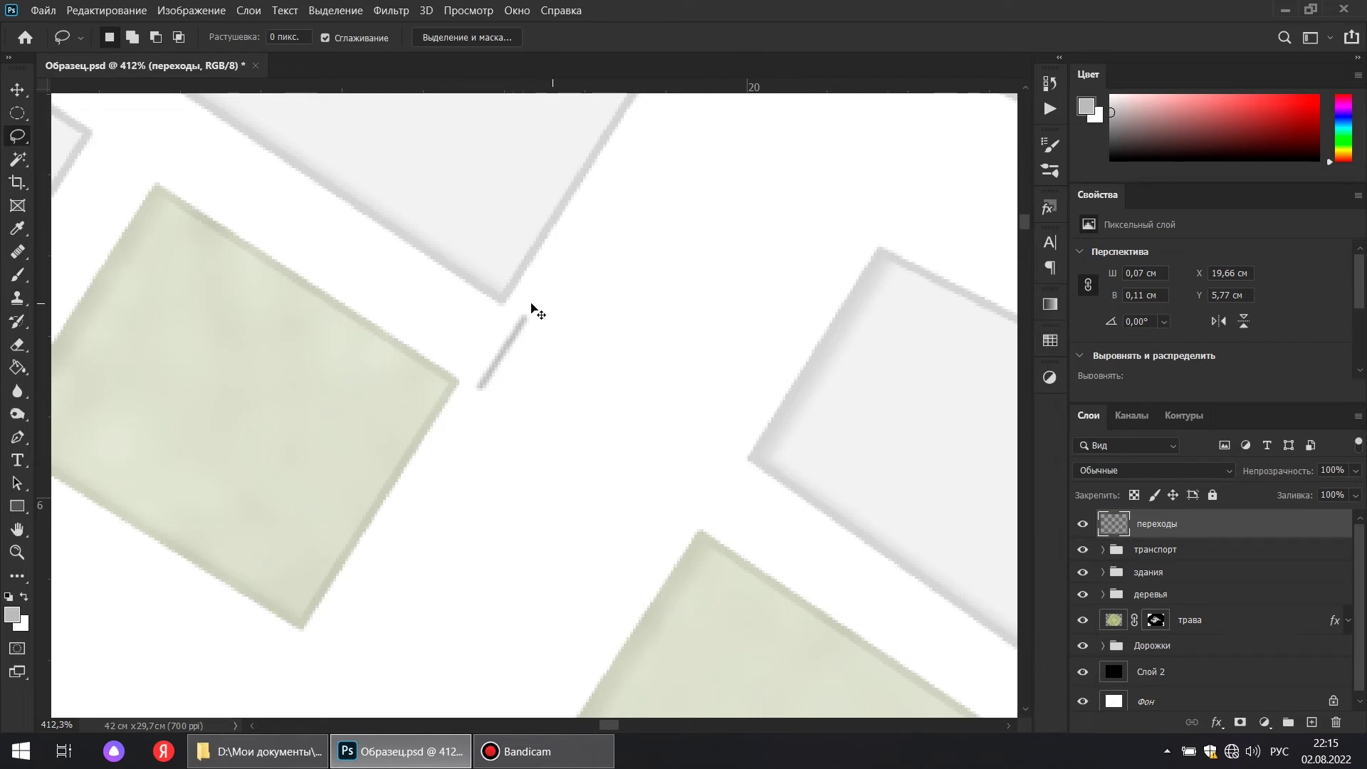
click(18, 90)
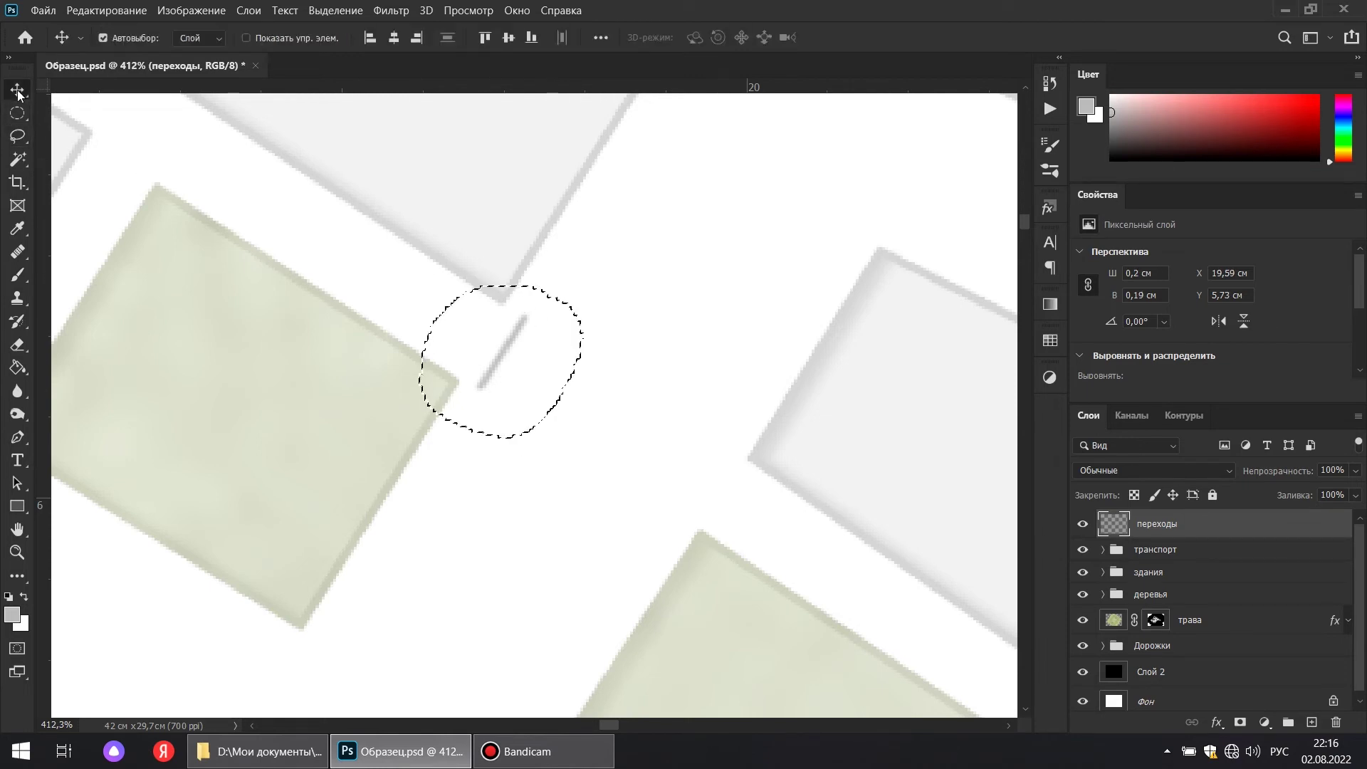
scroll(571, 354, up, 3)
mouse_move(478, 351)
mouse_down()
mouse_move(489, 344)
mouse_move(513, 385)
mouse_move(577, 421)
mouse_up()
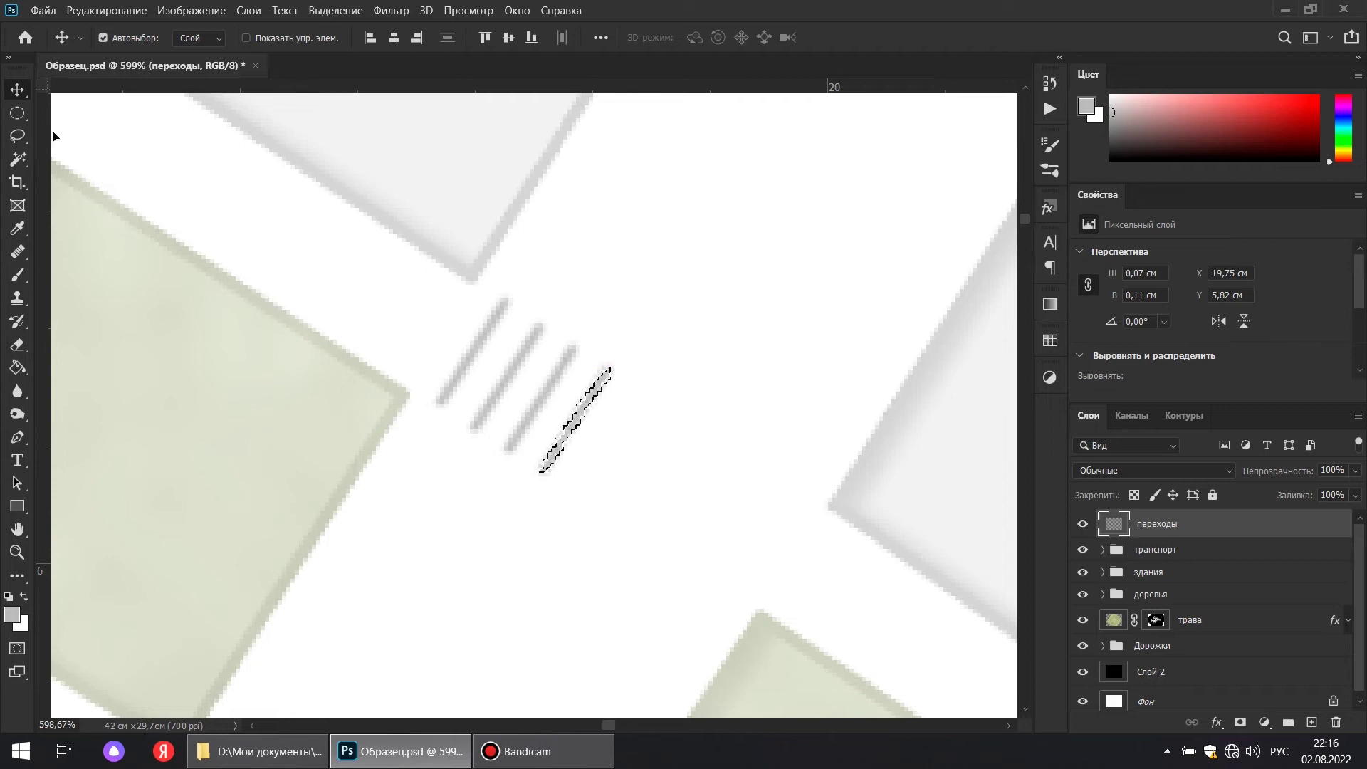
Lasso the four stripes, duplicate the set until the crosswalk spans the road, and deselect
click(17, 136)
mouse_move(481, 272)
mouse_down()
mouse_move(495, 494)
mouse_move(484, 269)
mouse_up()
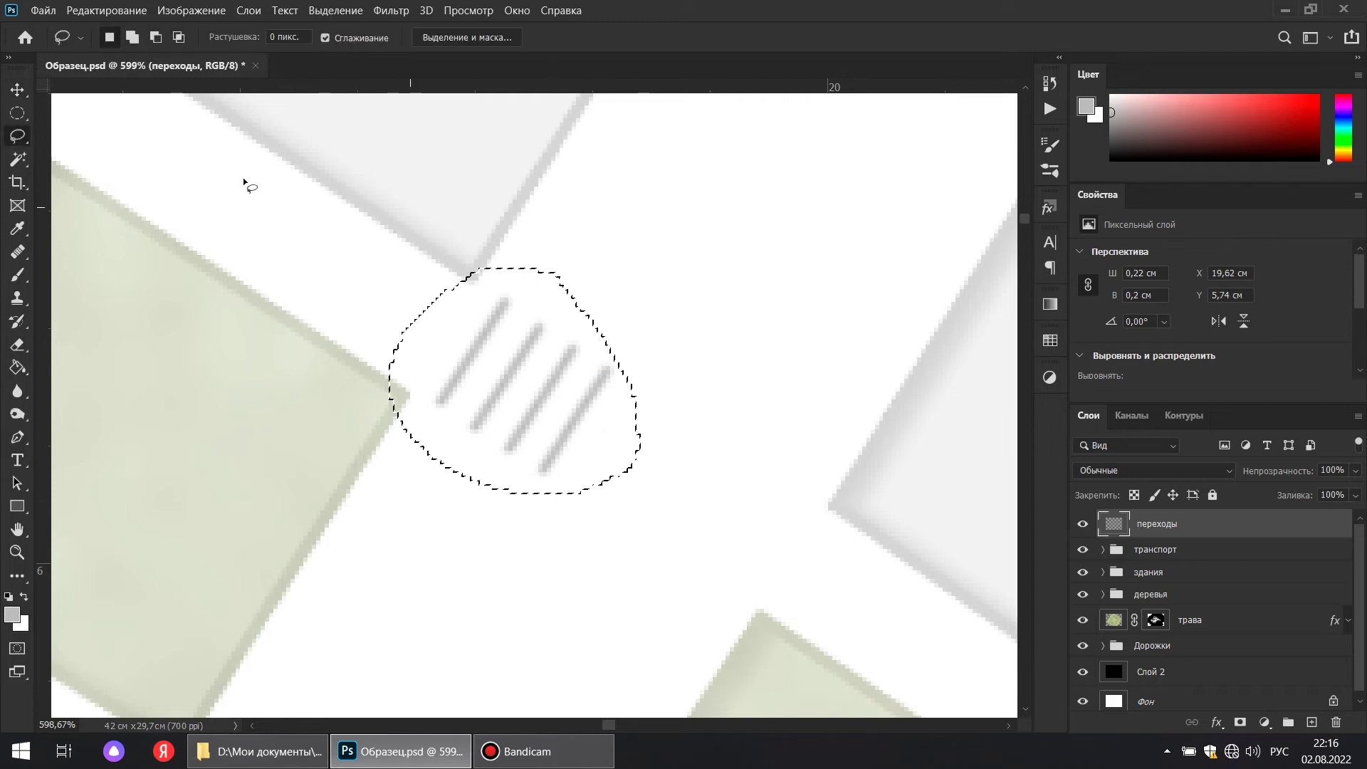
click(17, 90)
mouse_move(574, 421)
mouse_down()
mouse_move(587, 398)
mouse_move(714, 486)
mouse_move(715, 514)
mouse_move(834, 527)
mouse_move(846, 608)
mouse_up()
key(ctrl+d)
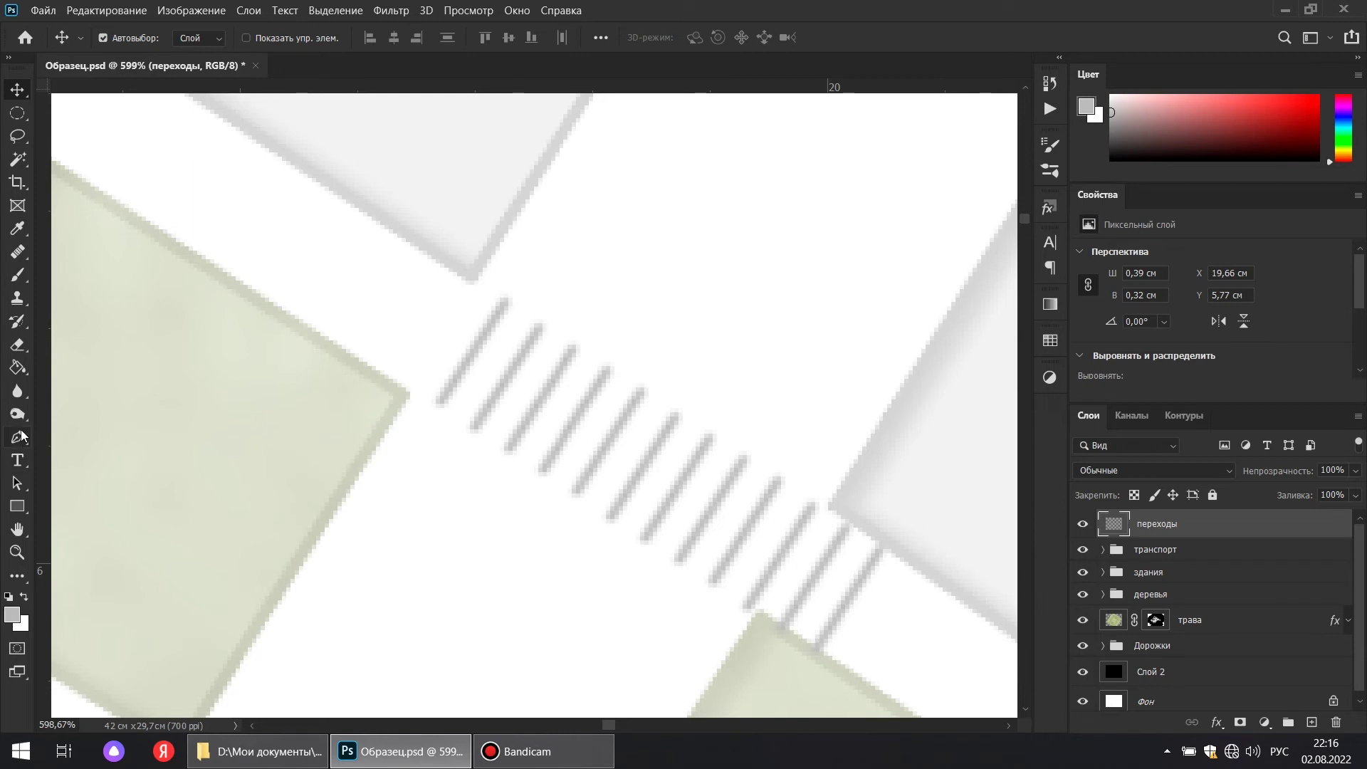
Erase the surplus stripes at the crosswalk's southeastern end with a 40 px Eraser at 100% opacity
click(18, 347)
click(129, 37)
click(41, 172)
click(369, 39)
drag(378, 59, 482, 60)
mouse_move(925, 555)
mouse_down()
mouse_move(890, 583)
mouse_move(835, 676)
mouse_up()
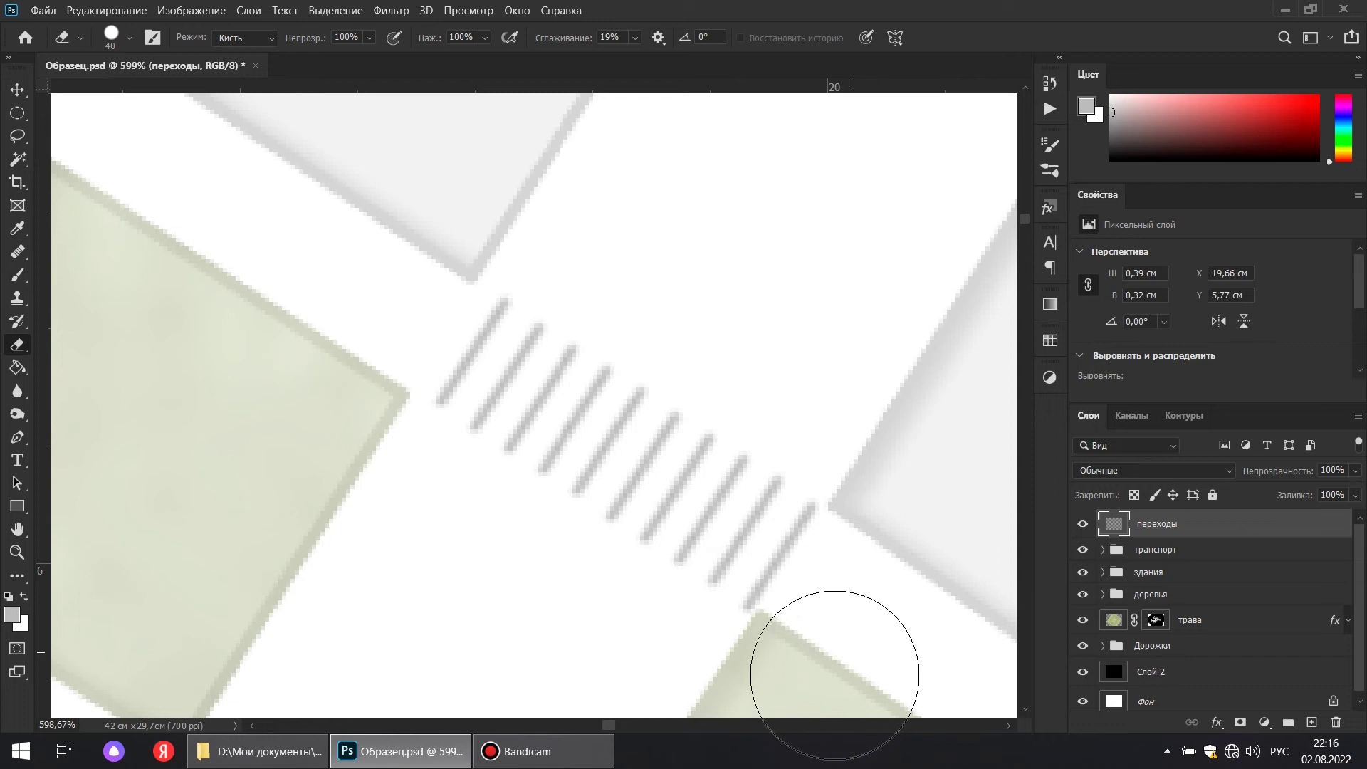
Nudge the crosswalk slightly northwest and place a copy of it across the road on the intersection's southwestern side
click(17, 90)
drag(473, 353, 464, 343)
scroll(562, 403, down, 6)
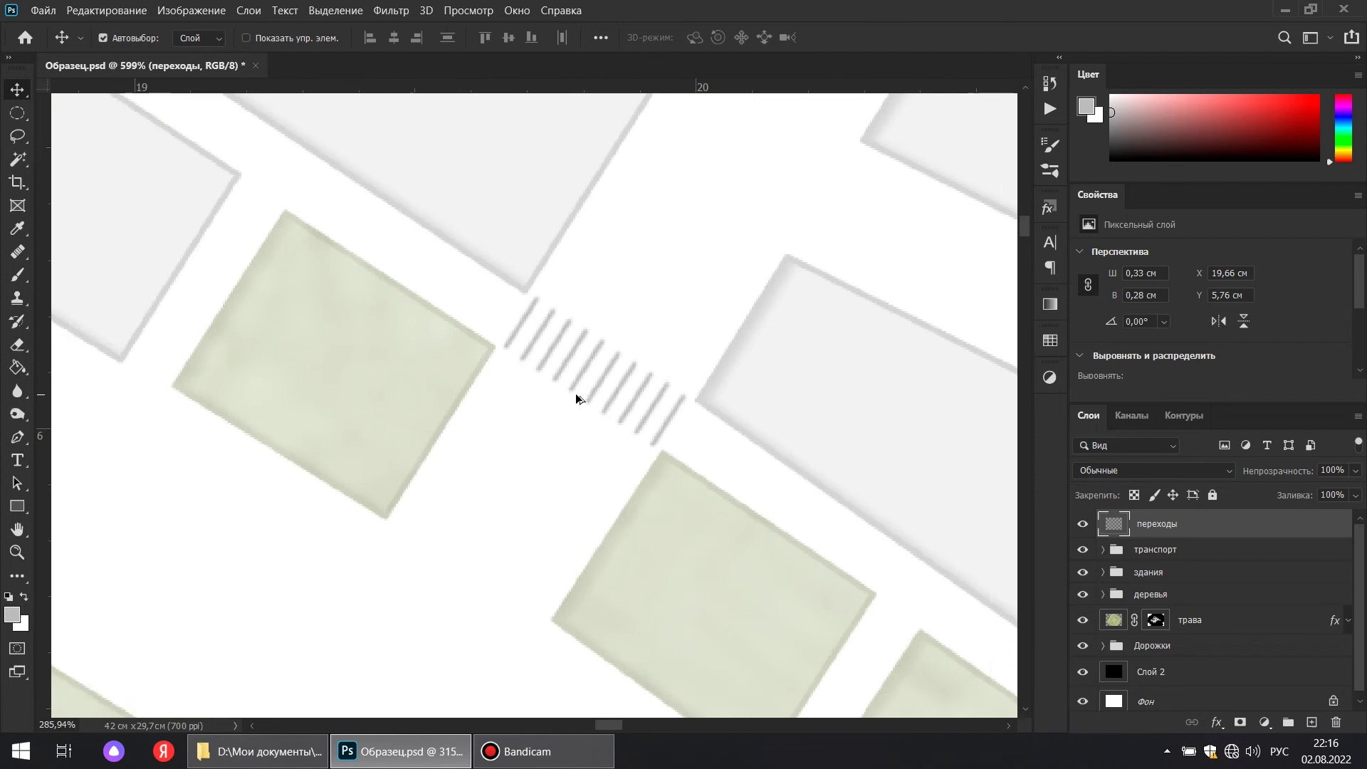
scroll(573, 395, down, 5)
drag(603, 220, 357, 583)
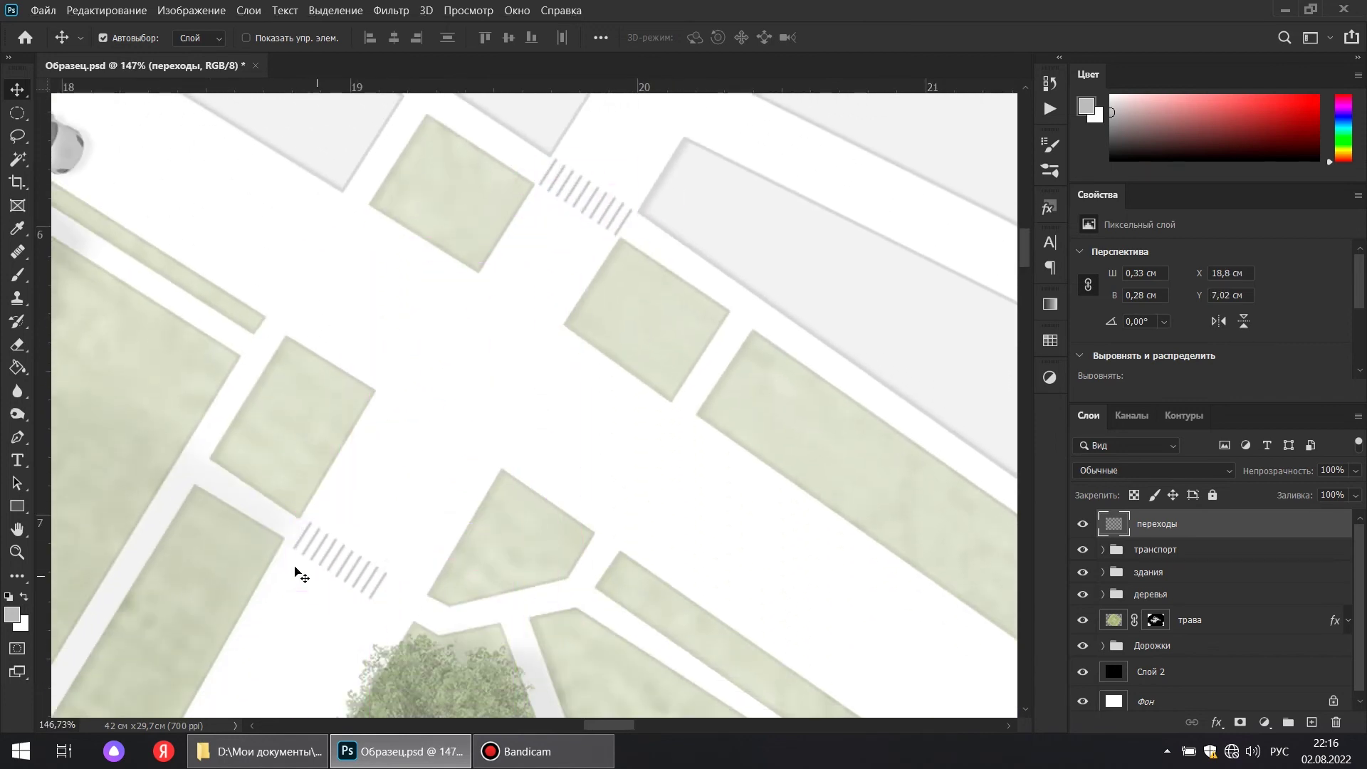
Nudge the copied crosswalk on the intersection's southwestern side slightly northwest towards the grass corner
scroll(296, 568, up, 6)
drag(314, 464, 294, 449)
scroll(294, 450, down, 5)
drag(451, 616, 375, 487)
Extend the southwestern crosswalk across the road with a lassoed copy of its stripes, and erase the surplus at its southeastern end with the 40 px Eraser
scroll(375, 487, up, 4)
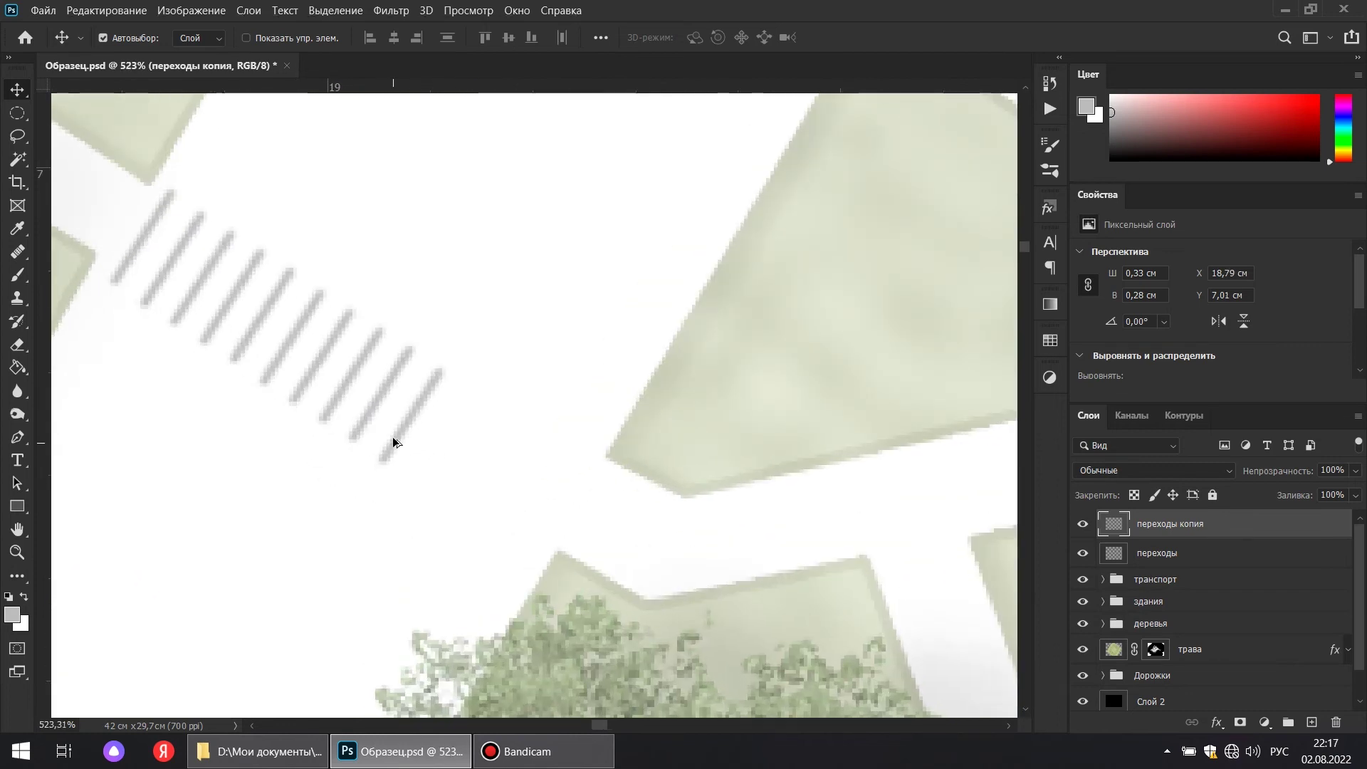
click(18, 135)
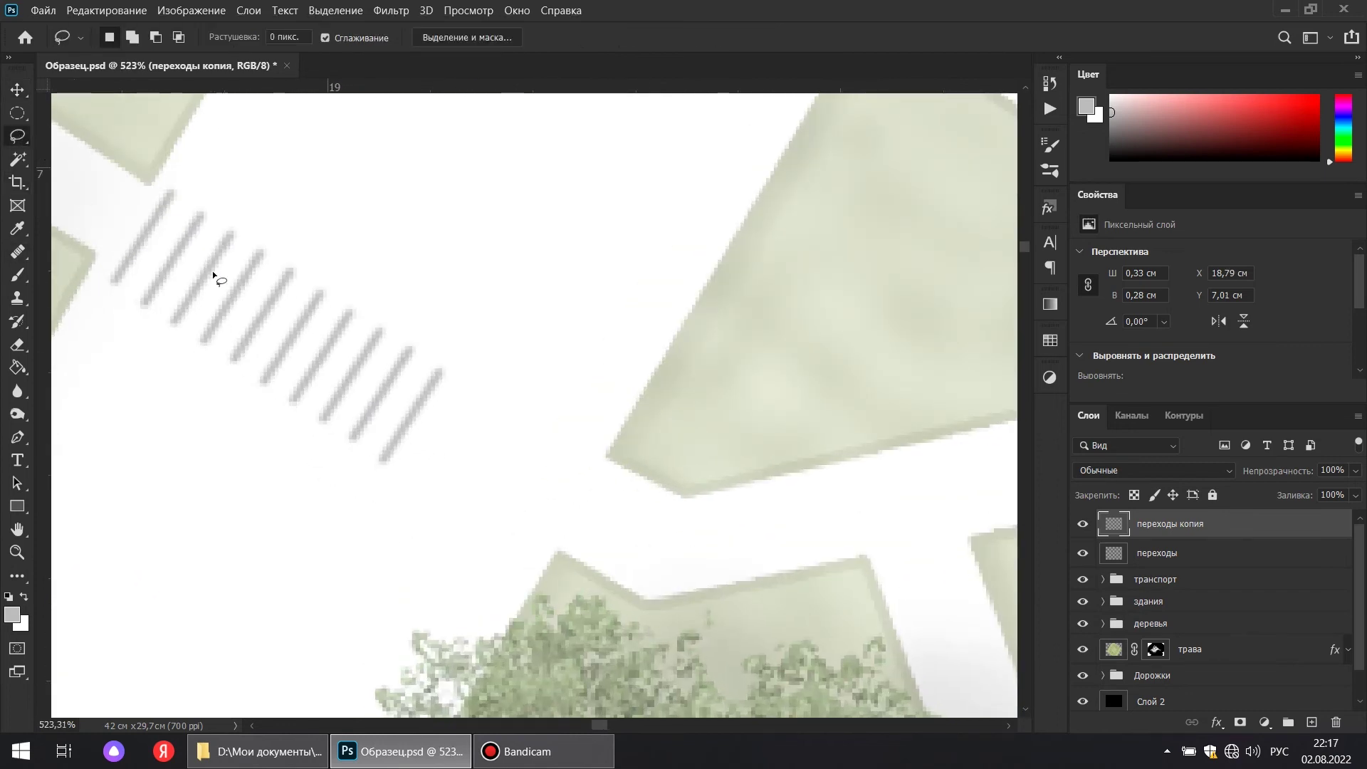
mouse_move(95, 208)
mouse_down()
mouse_move(482, 318)
mouse_move(235, 191)
mouse_up()
key(v)
mouse_move(261, 267)
mouse_down()
mouse_move(563, 471)
mouse_move(541, 488)
mouse_up()
key(ctrl+d)
click(17, 345)
mouse_move(644, 522)
mouse_down()
mouse_move(625, 554)
mouse_move(666, 614)
mouse_move(747, 613)
mouse_up()
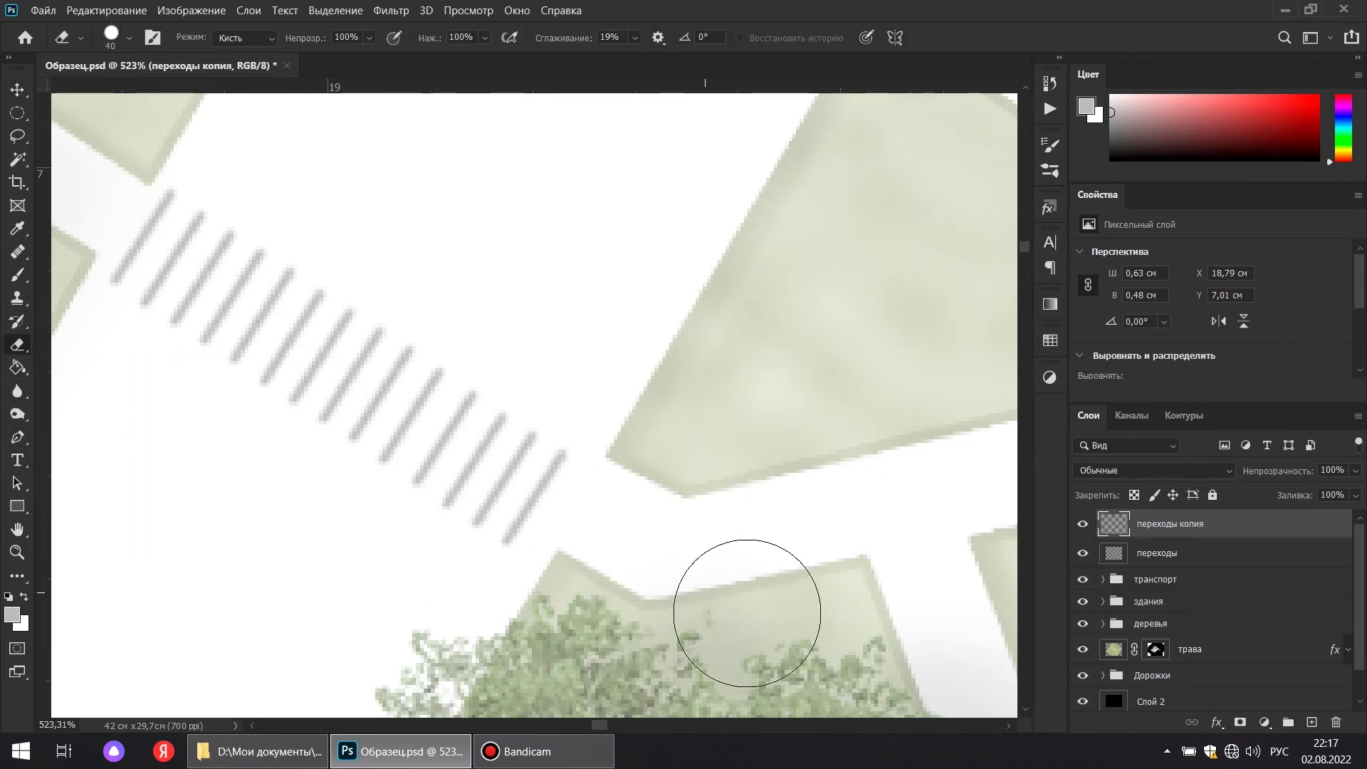
Rotate the southwestern crosswalk about -2.5° and centre it across the road between the two grass corners
click(8, 84)
key(ctrl+t)
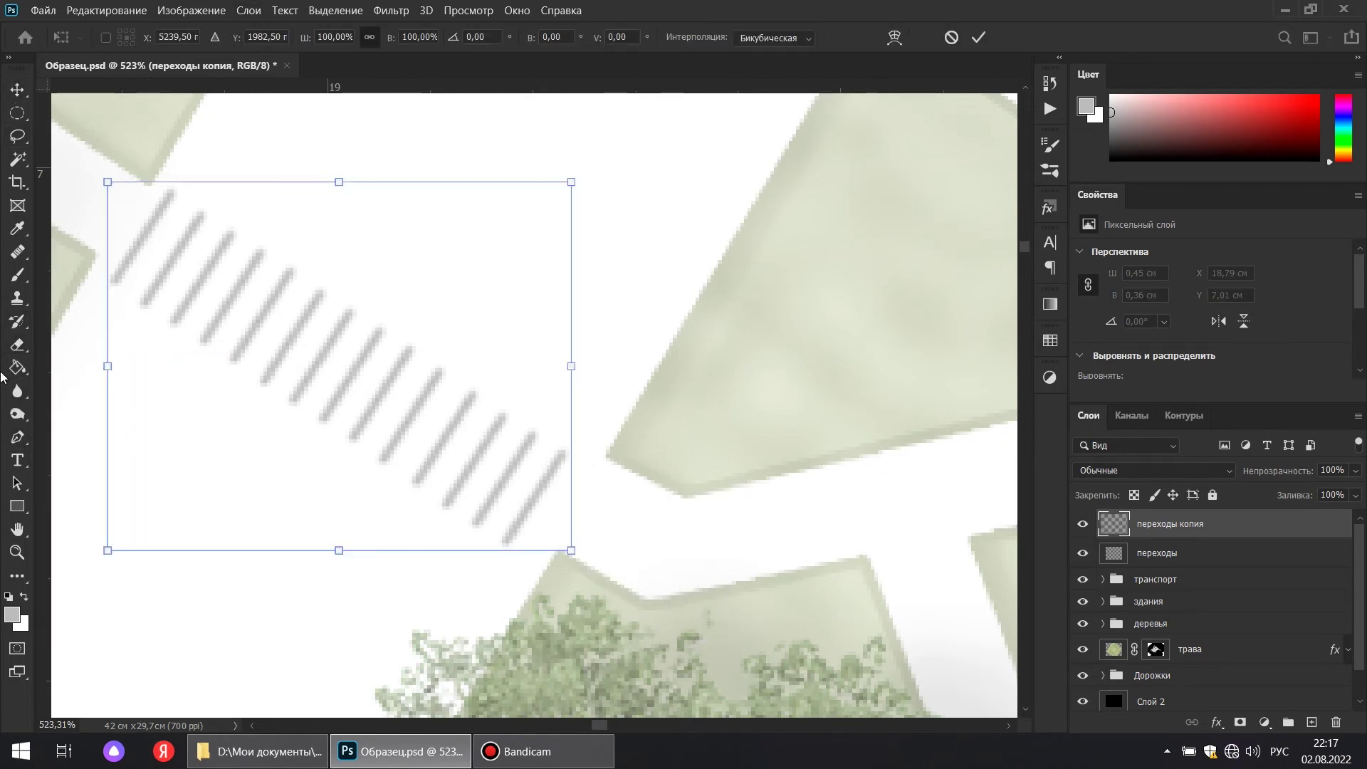
mouse_move(616, 560)
mouse_down()
mouse_move(634, 547)
mouse_move(622, 561)
mouse_up()
drag(443, 454, 462, 451)
drag(623, 555, 633, 535)
drag(484, 472, 476, 467)
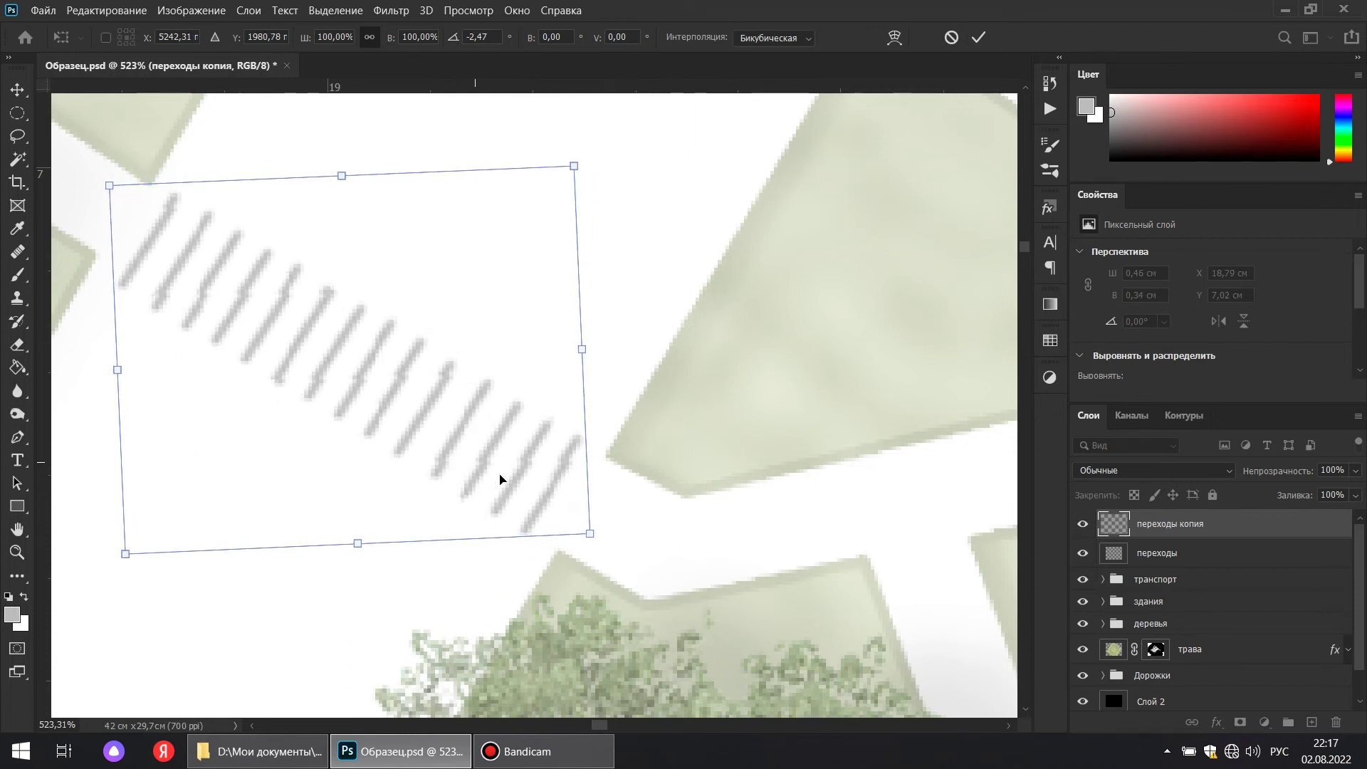
key(Return)
Place a copy of the crosswalk on the intersection's southeastern side, rotated about 87.6° to span the road between the paths
scroll(407, 360, down, 5)
drag(674, 405, 508, 549)
drag(259, 517, 665, 359)
key(ctrl+t)
drag(742, 421, 511, 477)
drag(634, 370, 689, 396)
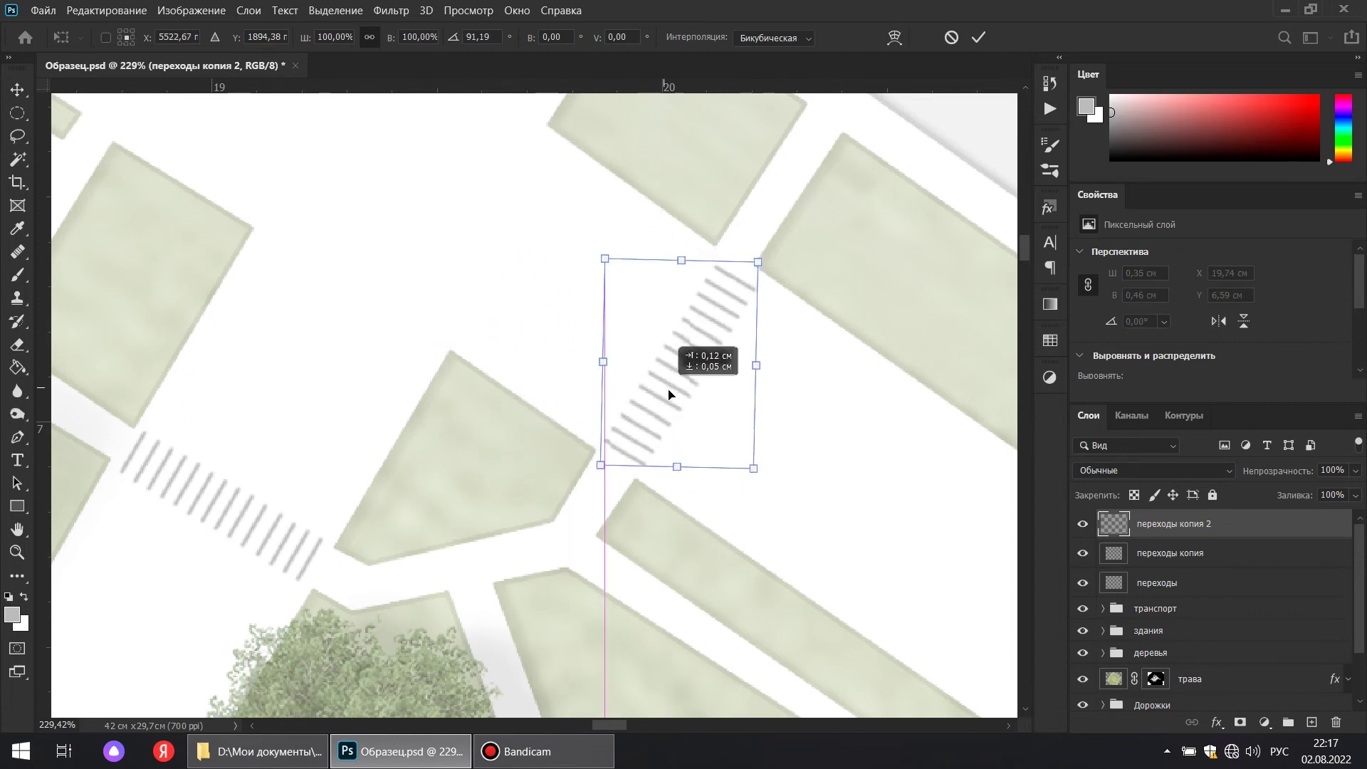
drag(764, 241, 765, 244)
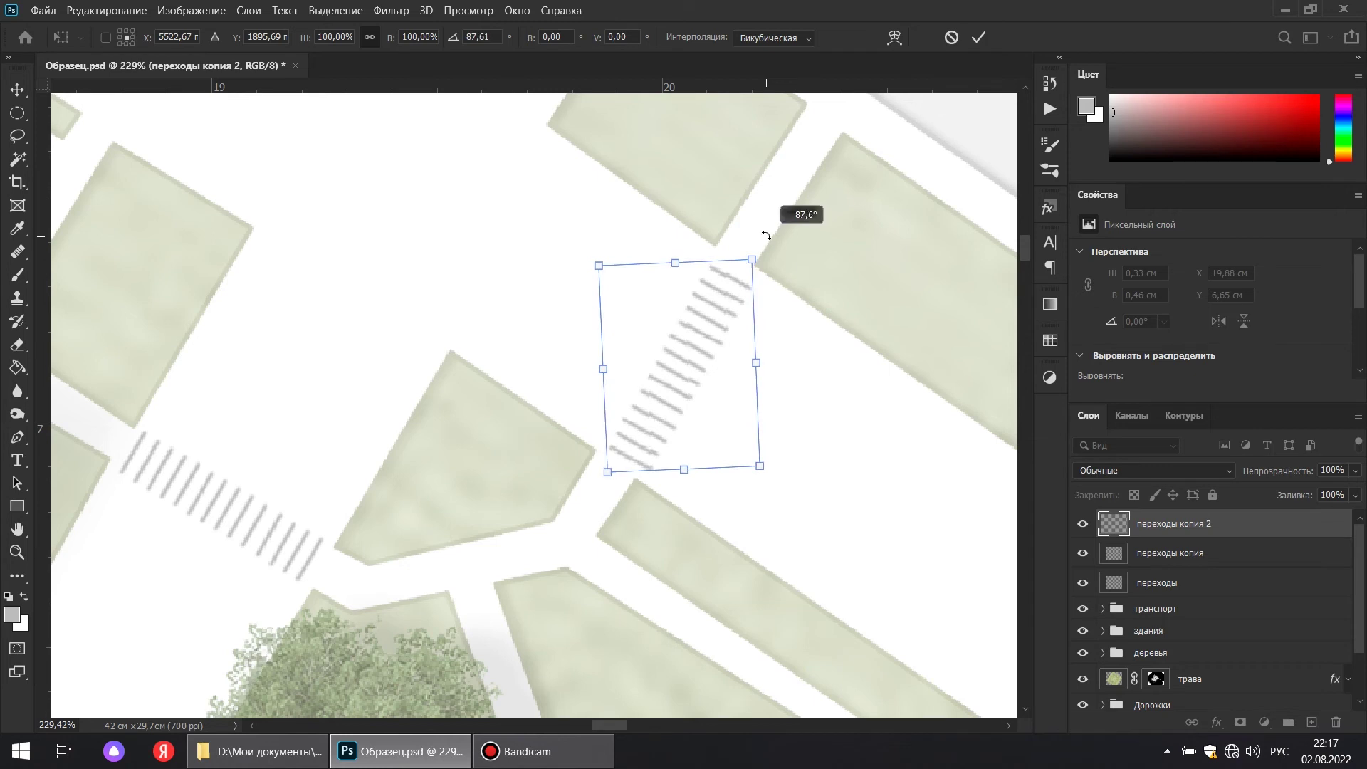
drag(712, 308, 756, 465)
key(Return)
Place a copy of the southeastern crosswalk across the road on the intersection's northwestern side
drag(648, 393, 747, 464)
drag(938, 500, 425, 161)
scroll(526, 299, down, 10)
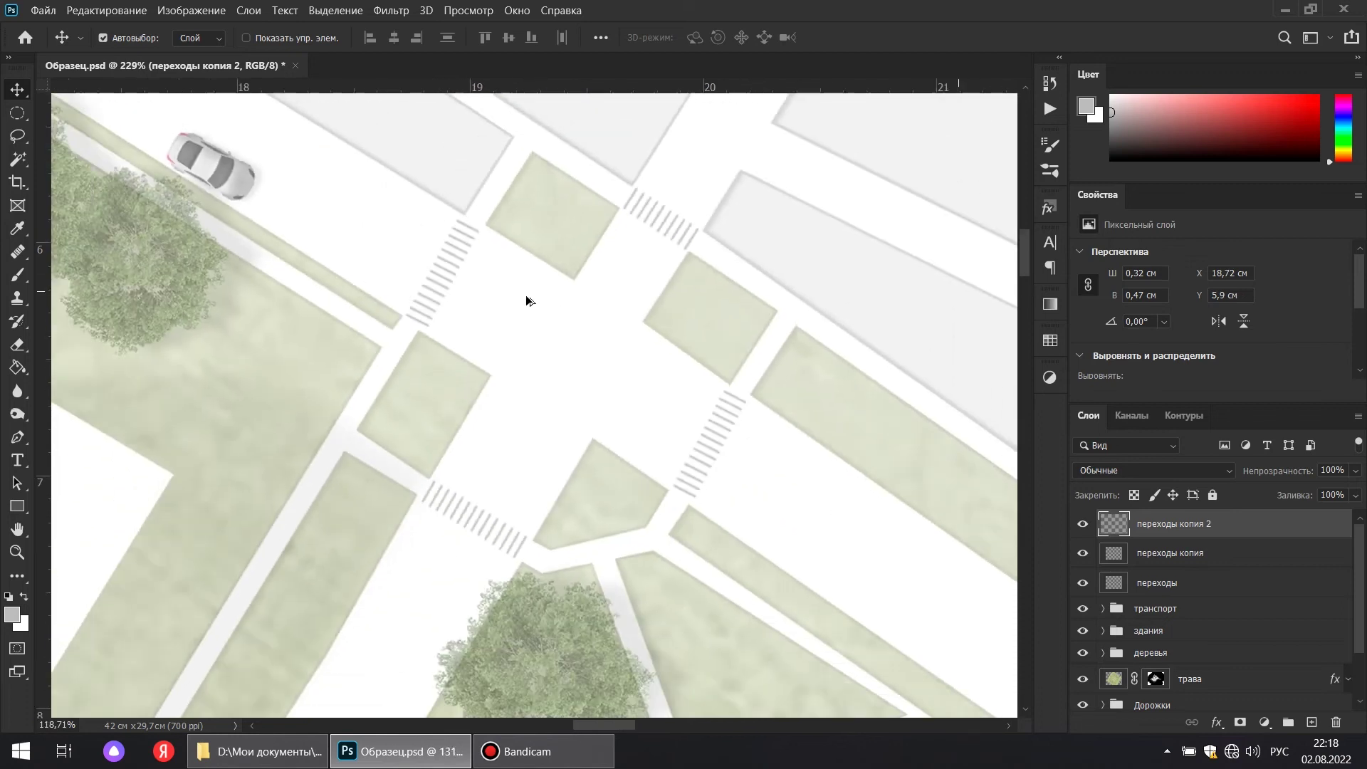
key(ctrl+j)
Copy a crosswalk southeast along the main road, rotate it about 7.15° and align it with the path openings near X 27,58 cm, Y 11,96 cm
drag(712, 457, 321, 303)
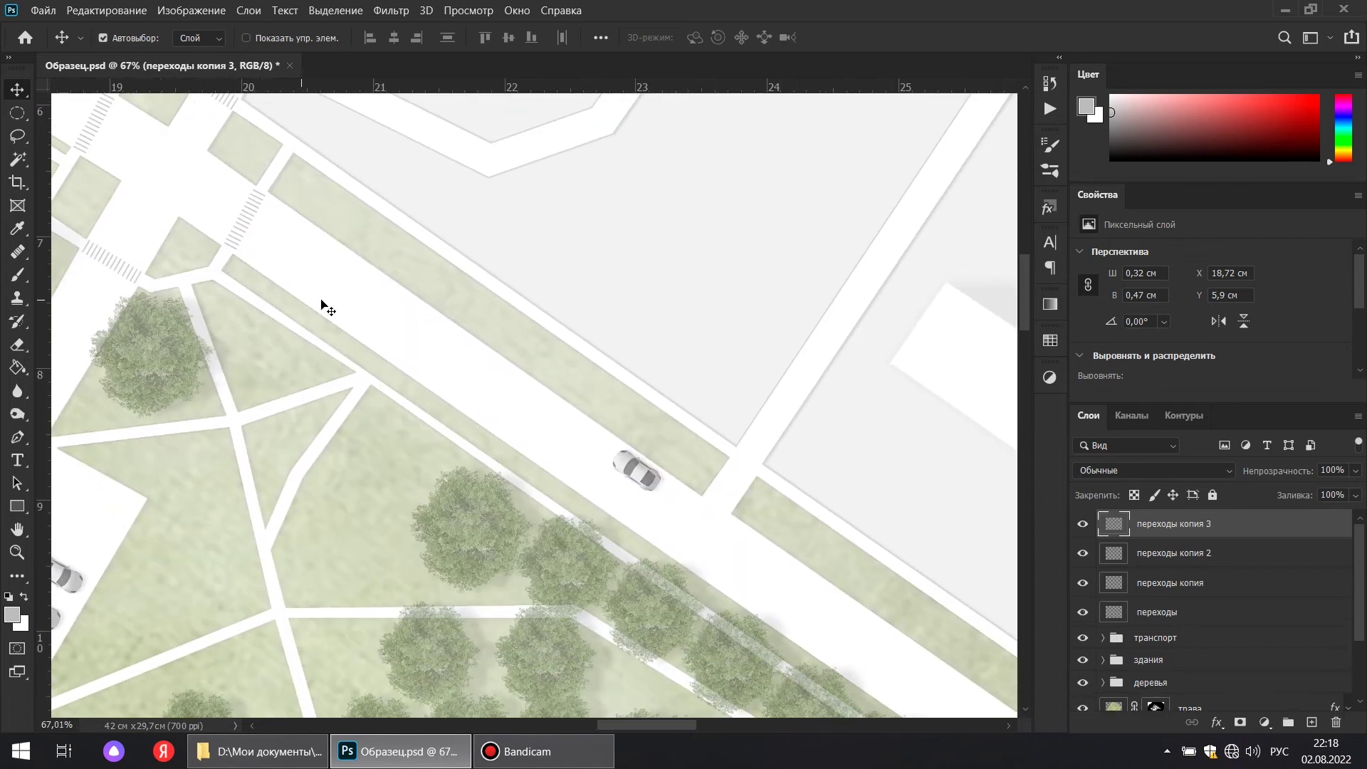
drag(261, 193, 830, 505)
key(ctrl+j)
key(ctrl+t)
scroll(812, 527, up, 5)
scroll(801, 559, up, 3)
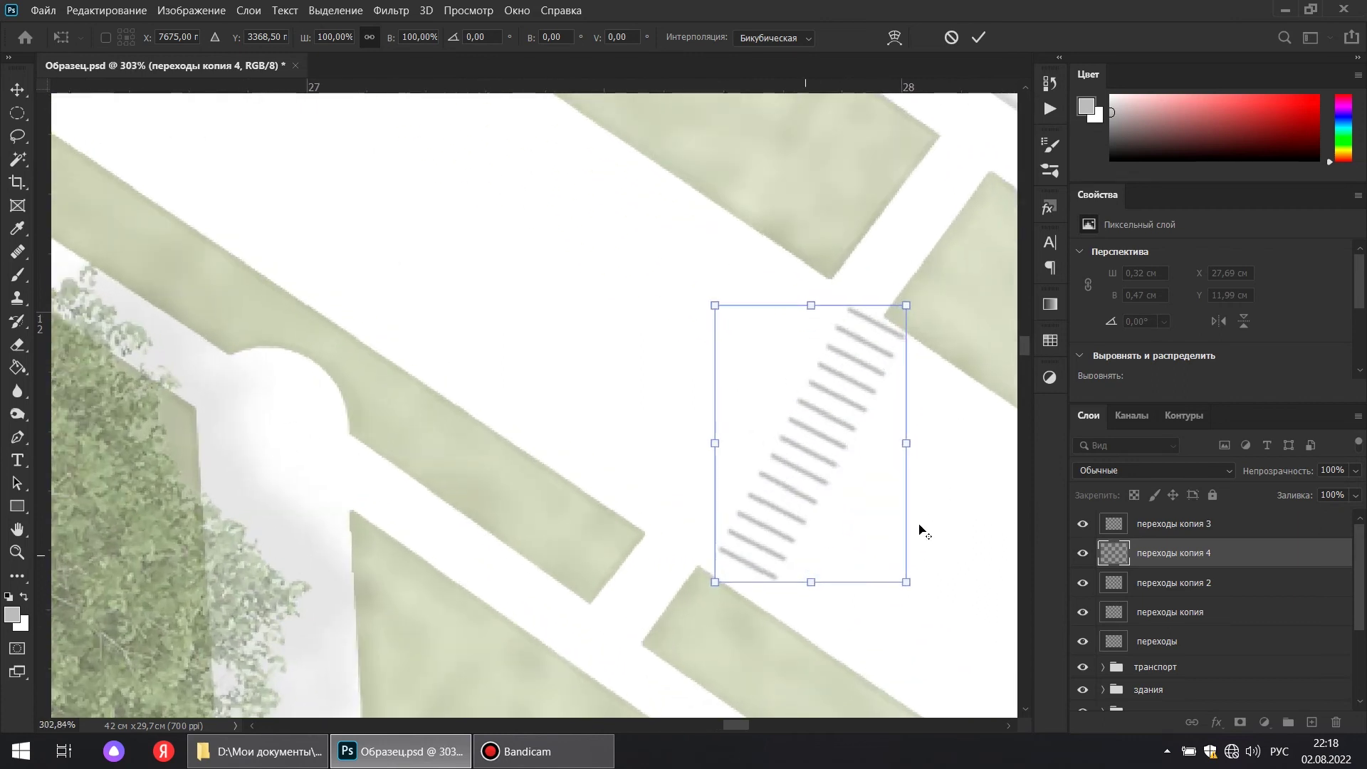
drag(921, 592, 908, 611)
drag(789, 444, 743, 425)
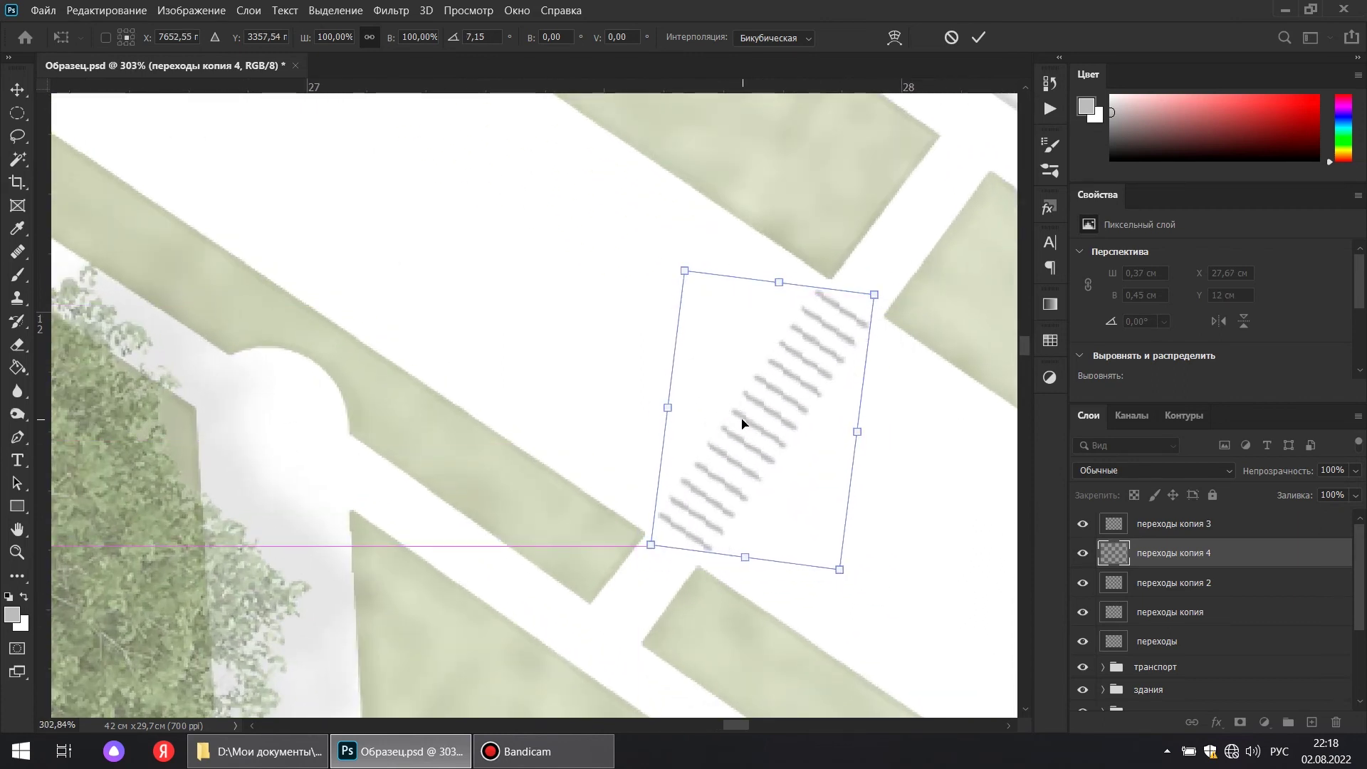
key(Return)
scroll(693, 430, down, 5)
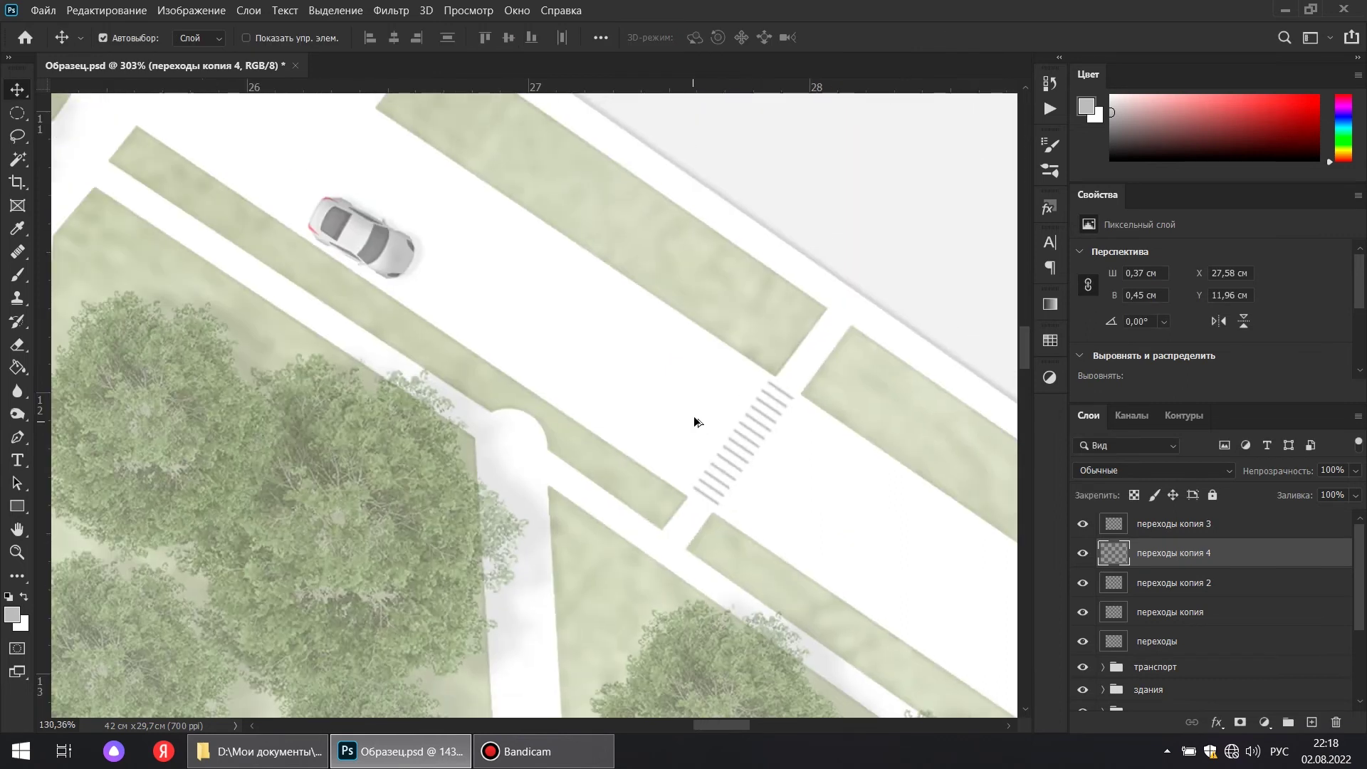
Duplicate the intersection's southwestern crosswalk farther down the road towards the southwest, ready for free transform
scroll(783, 491, down, 3)
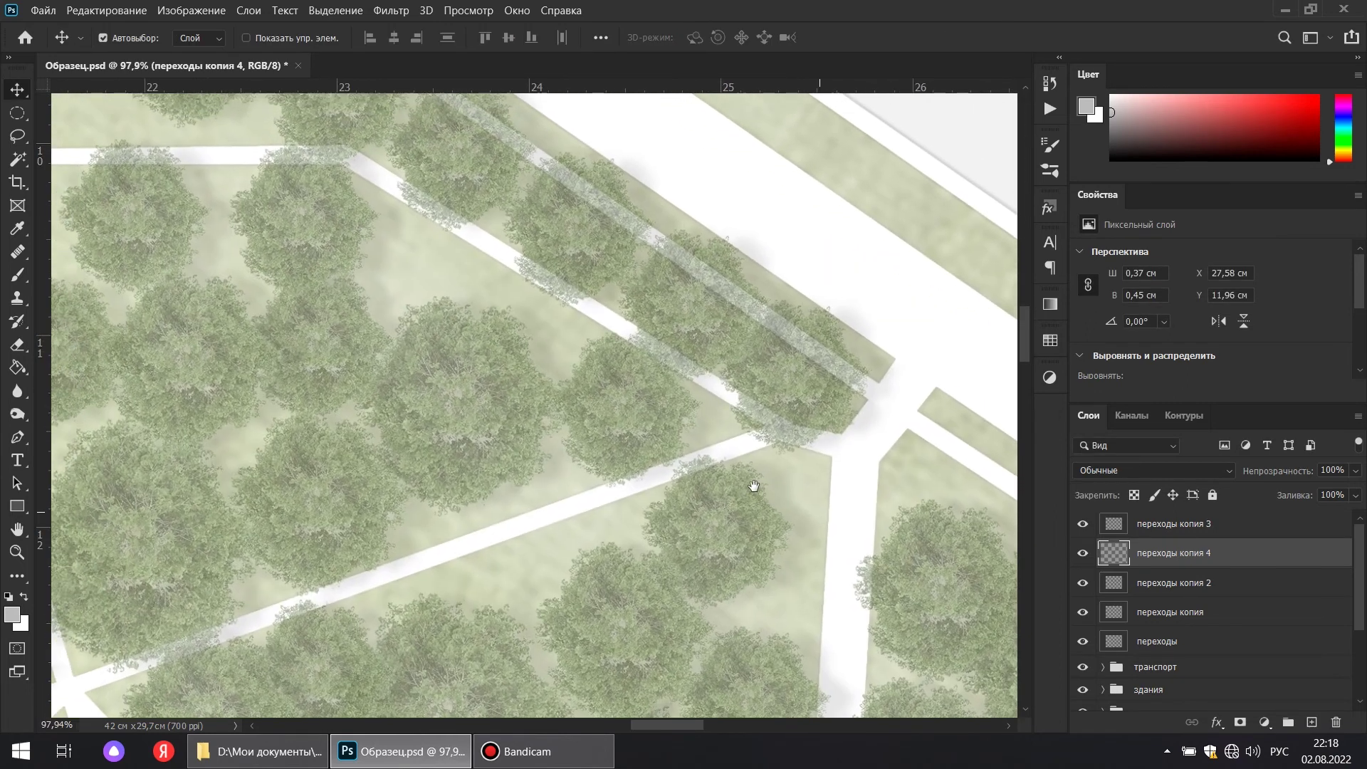
scroll(742, 482, down, 3)
scroll(273, 416, up, 3)
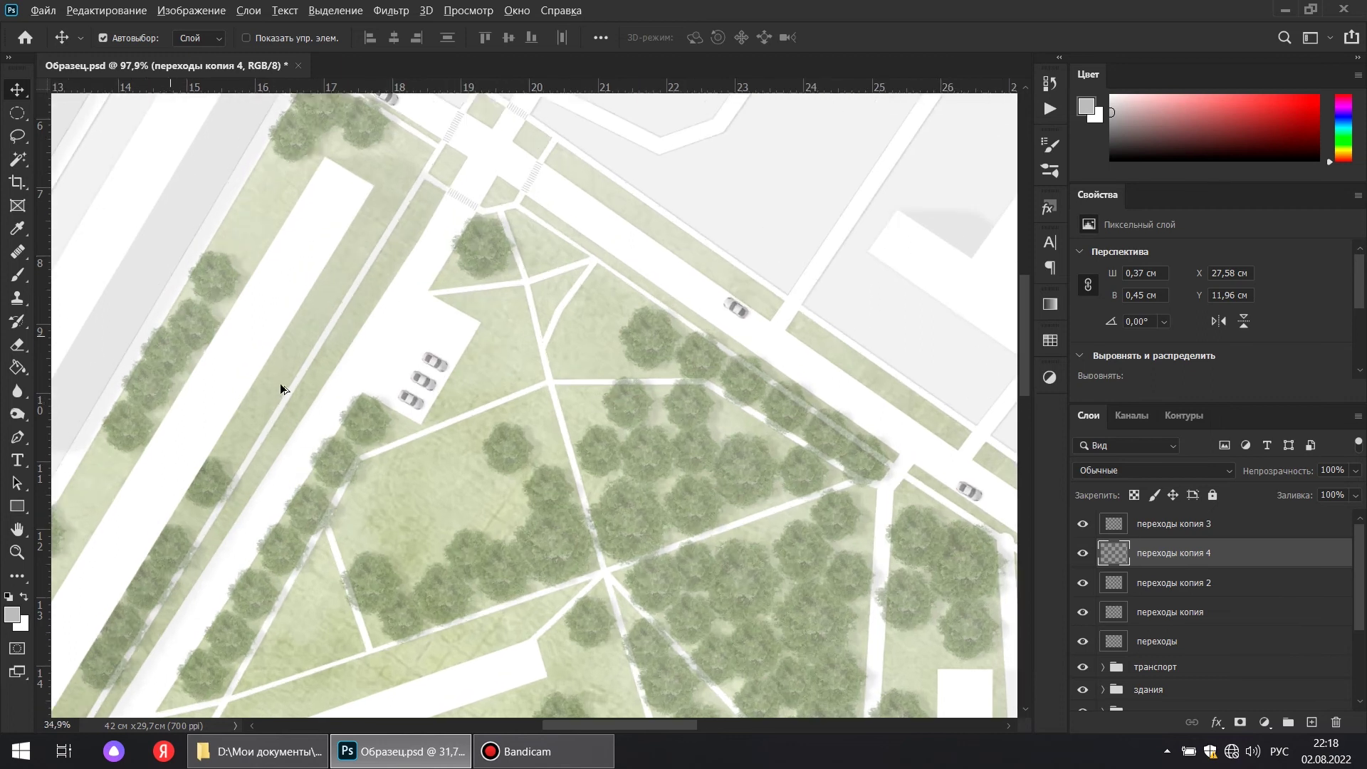
scroll(473, 233, up, 5)
drag(463, 172, 183, 619)
scroll(286, 558, down, 3)
key(ctrl+t)
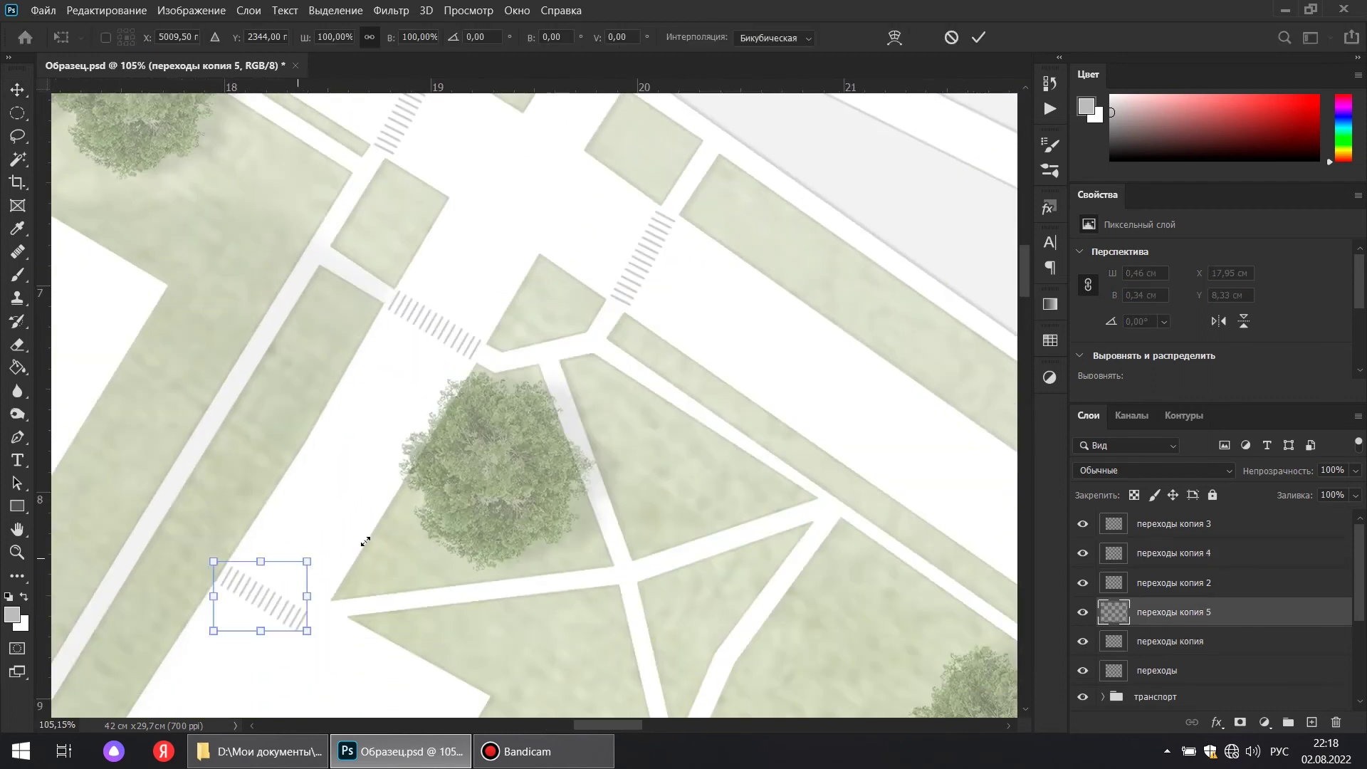
Move the copied crosswalk down the southwestern road to just below the path junction, at X 13,05 cm, Y 16,05 cm
drag(393, 624, 796, 199)
drag(651, 178, 312, 700)
drag(407, 605, 836, 66)
scroll(838, 80, down, 5)
drag(810, 133, 521, 590)
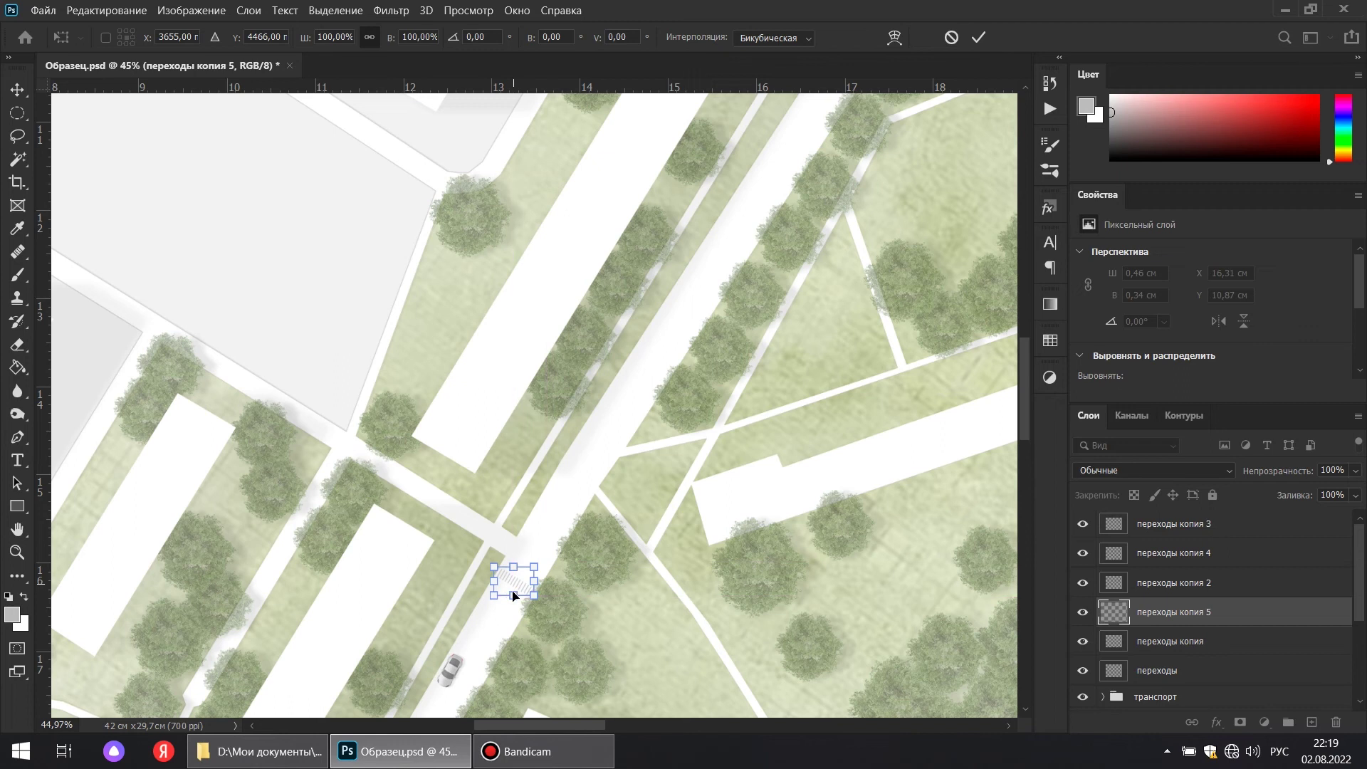
scroll(504, 610, up, 2)
scroll(504, 610, up, 4)
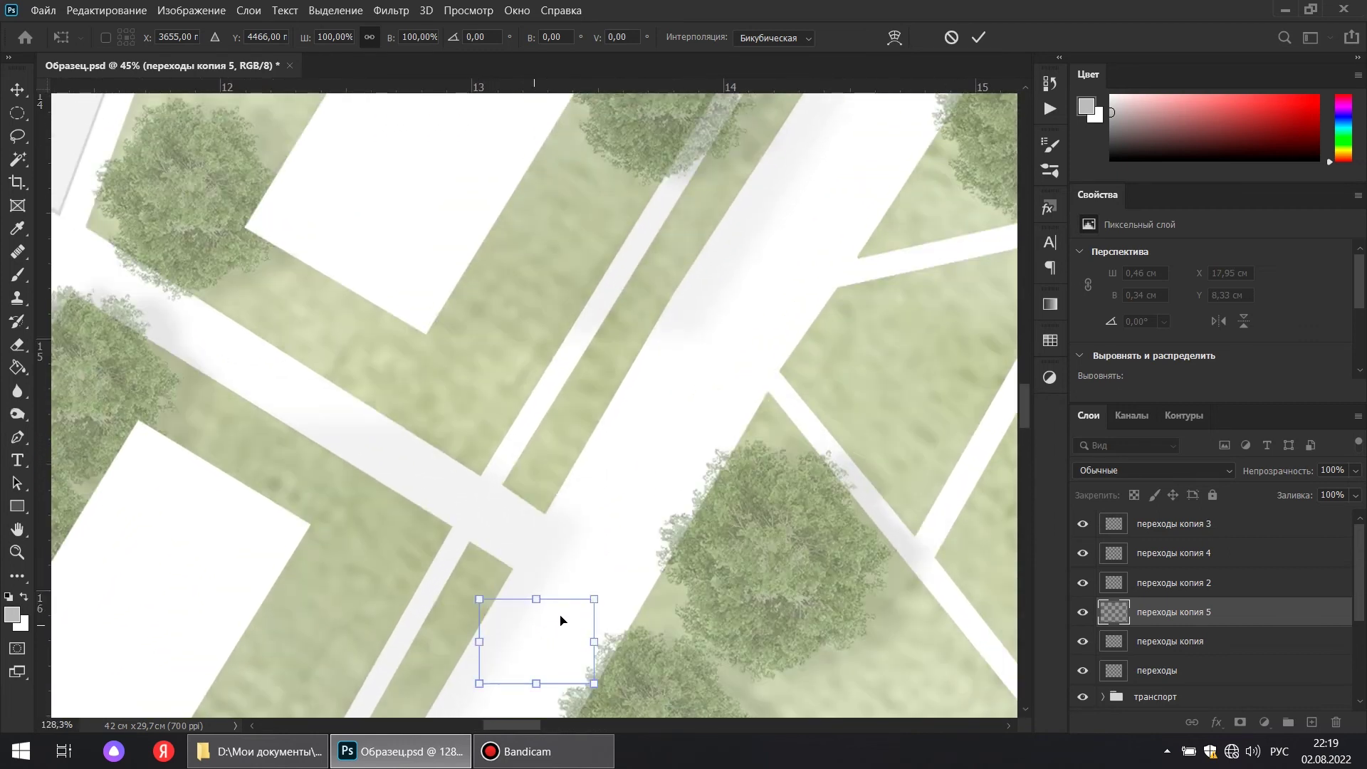
key(alt+space)
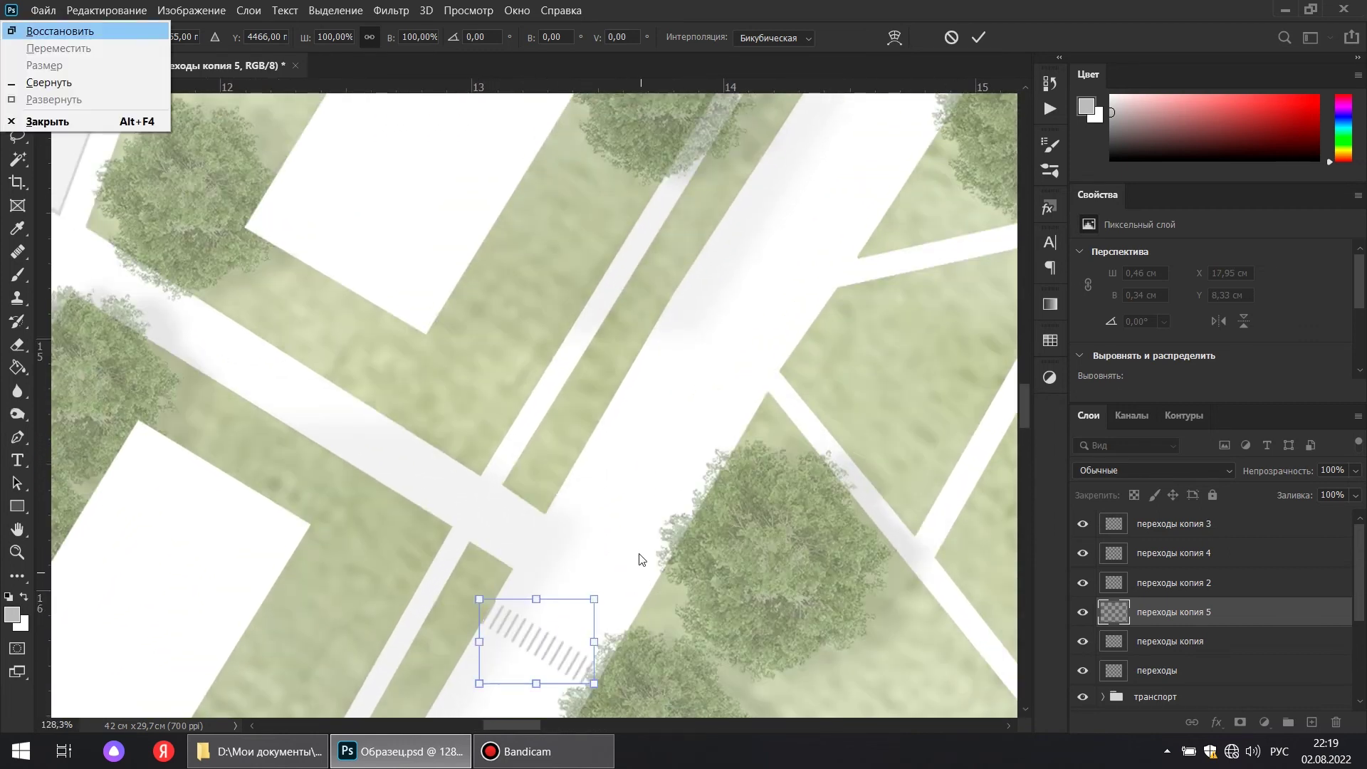
key(Escape)
scroll(580, 527, up, 4)
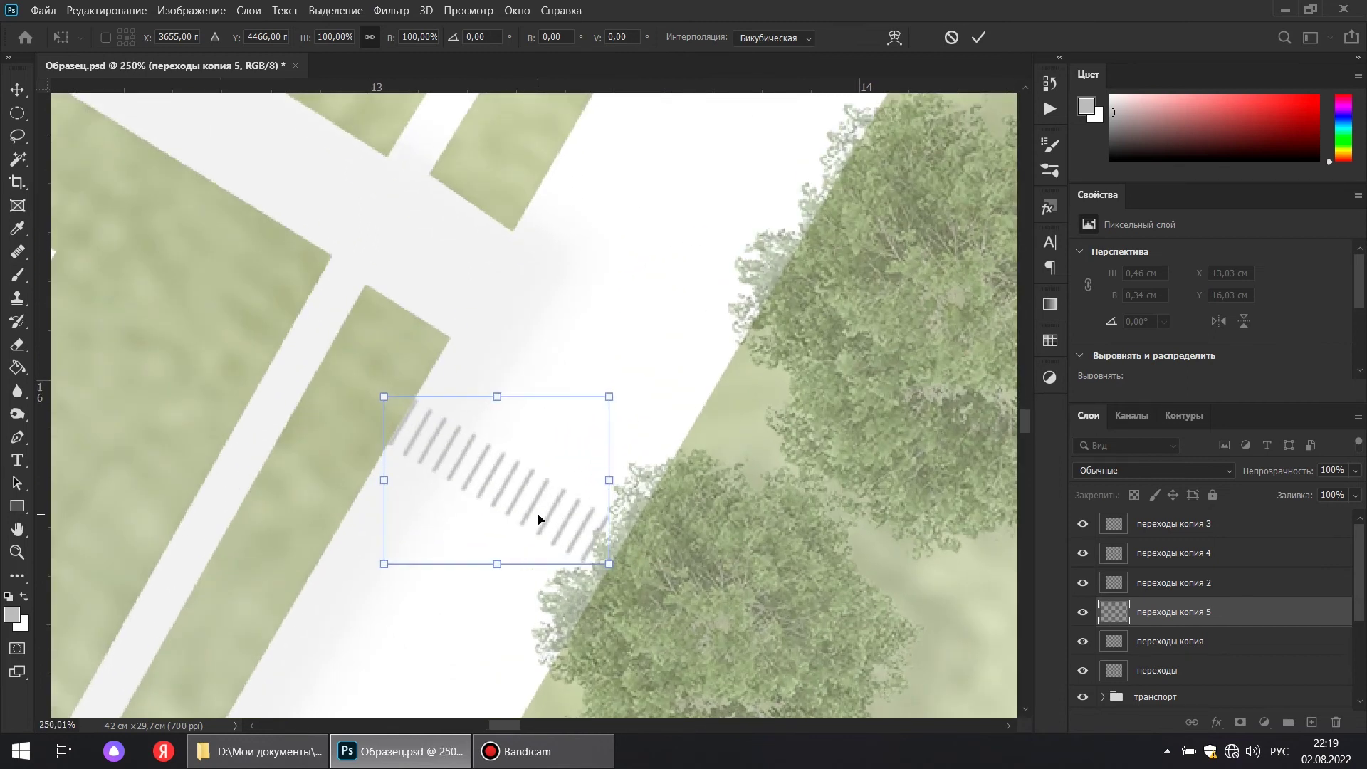
drag(528, 505, 537, 512)
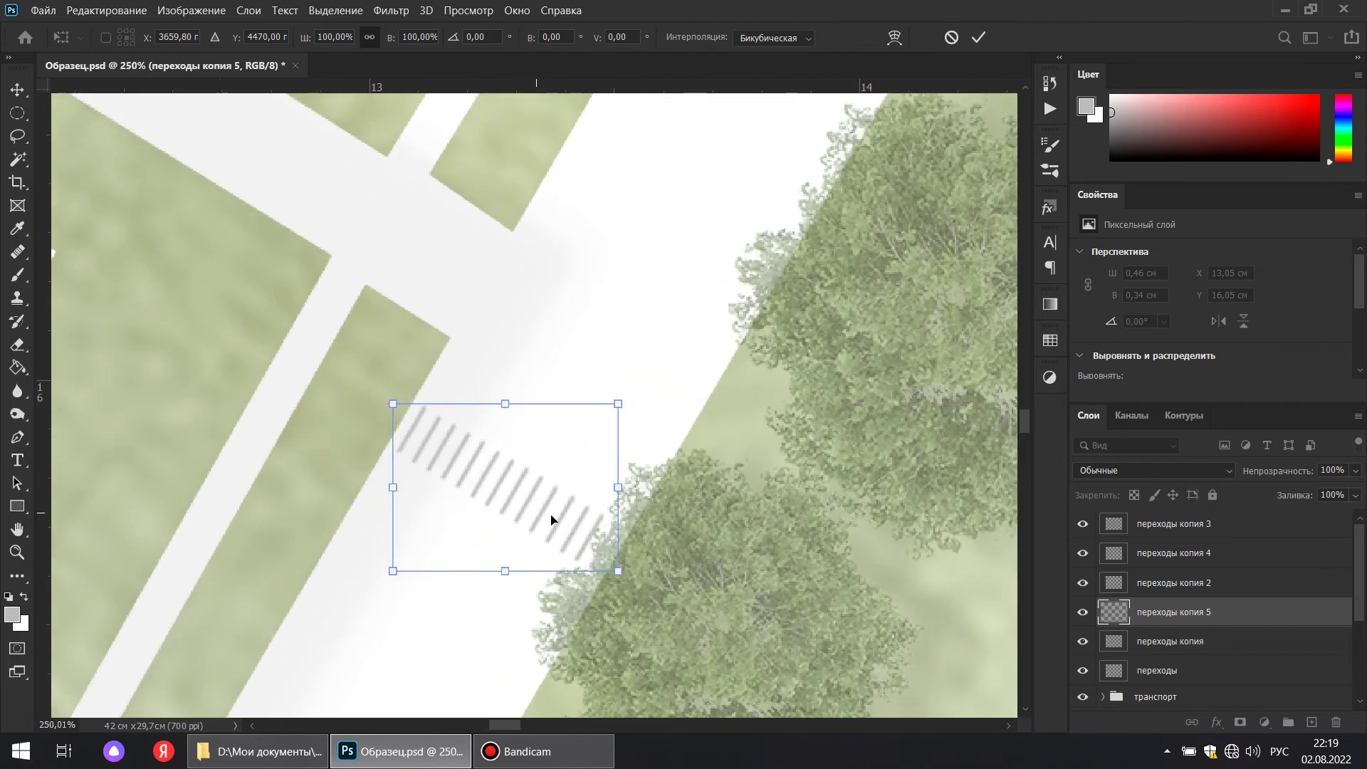
key(Return)
Copy that crosswalk to the southern intersection and rotate it to span the side street between the two path ends
scroll(620, 488, down, 6)
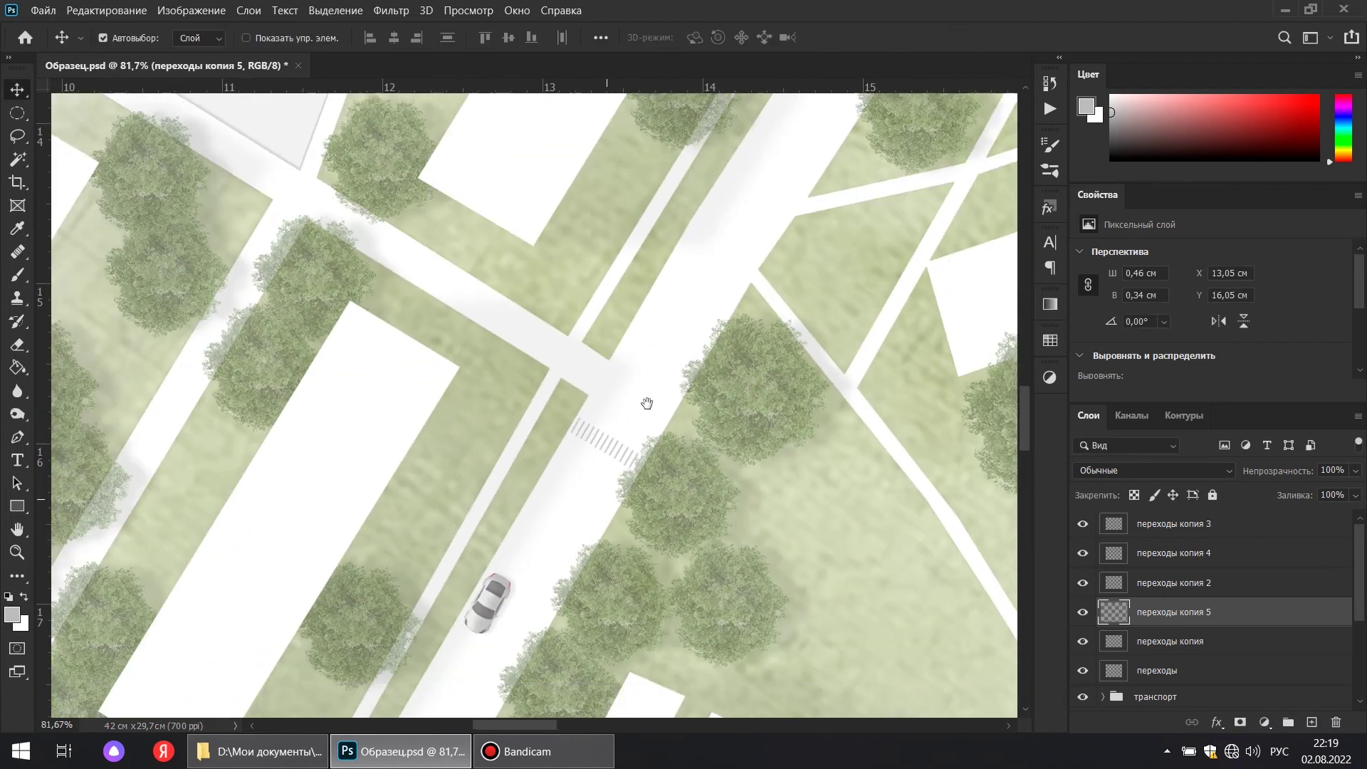
scroll(705, 298, down, 2)
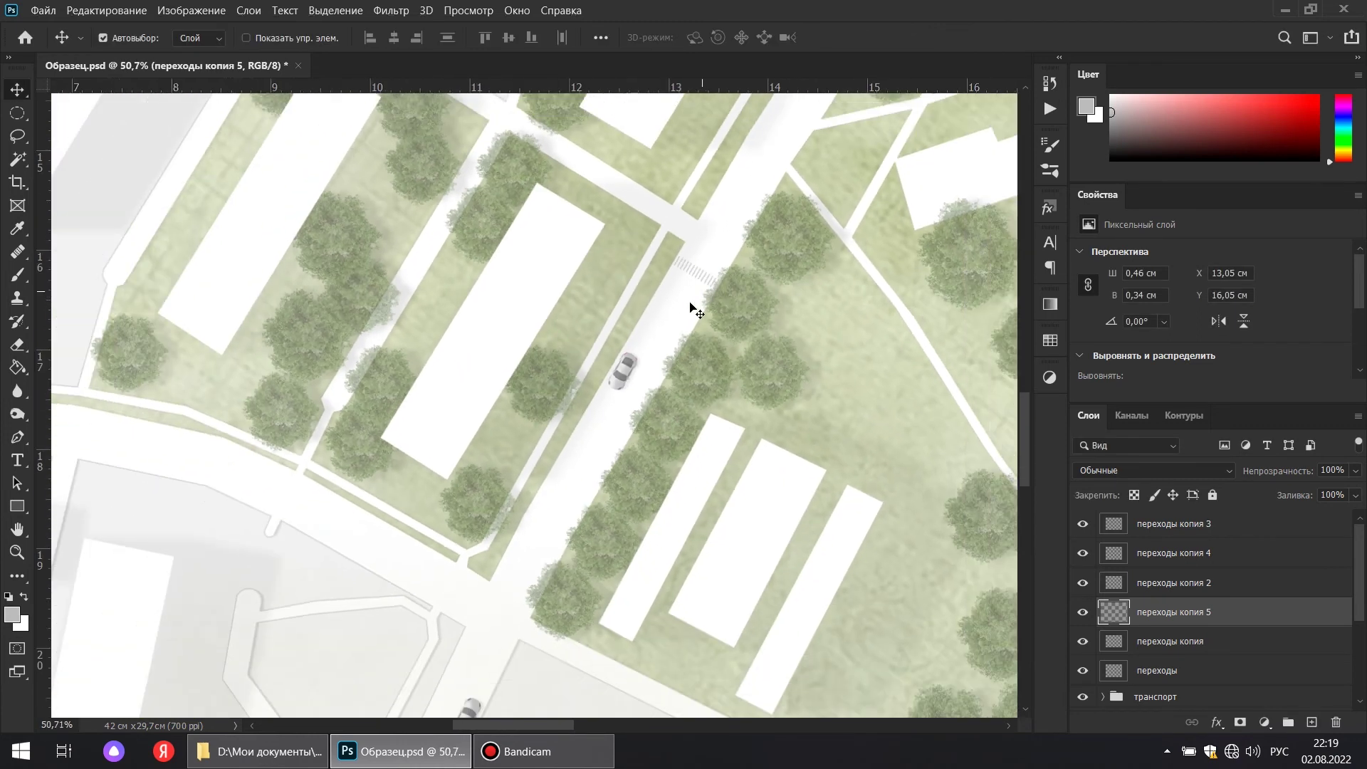
scroll(762, 299, up, 3)
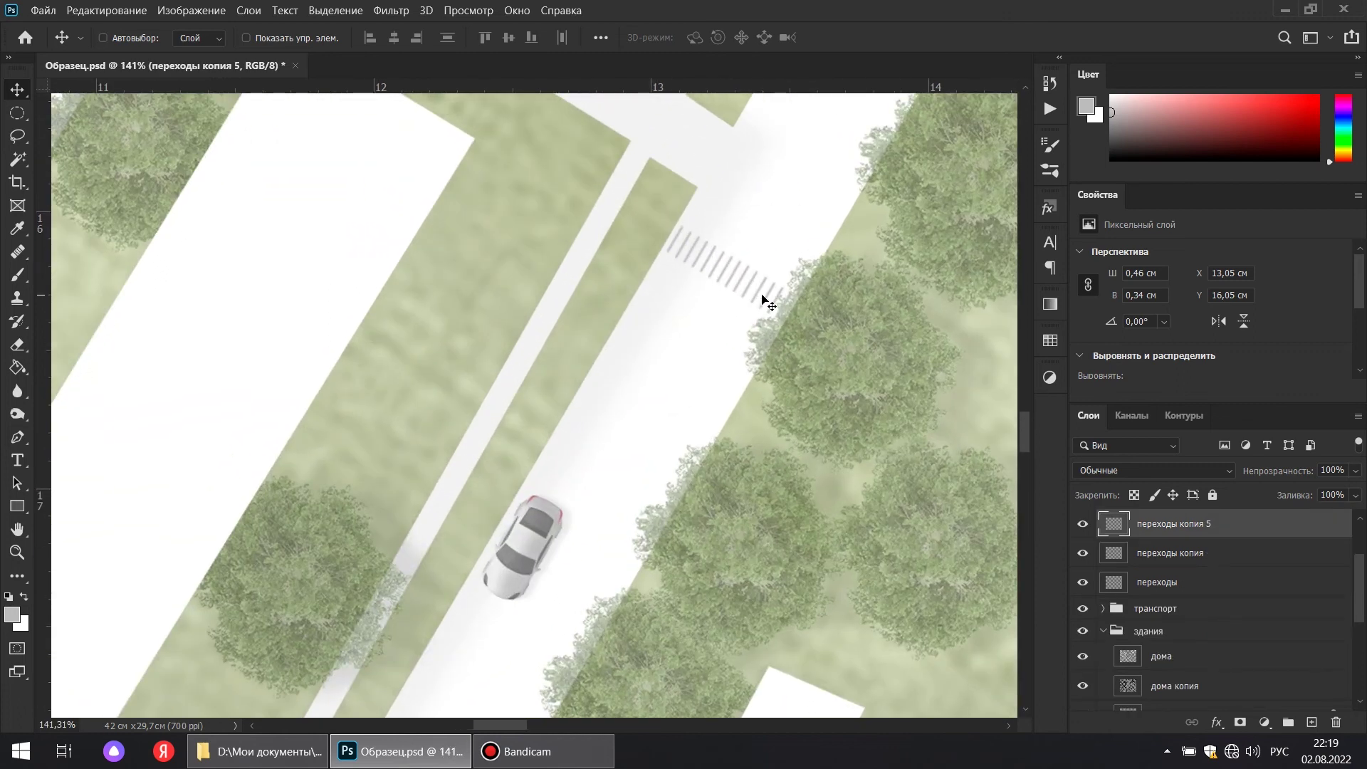
drag(760, 292, 541, 687)
key(ctrl+t)
drag(666, 502, 1000, 131)
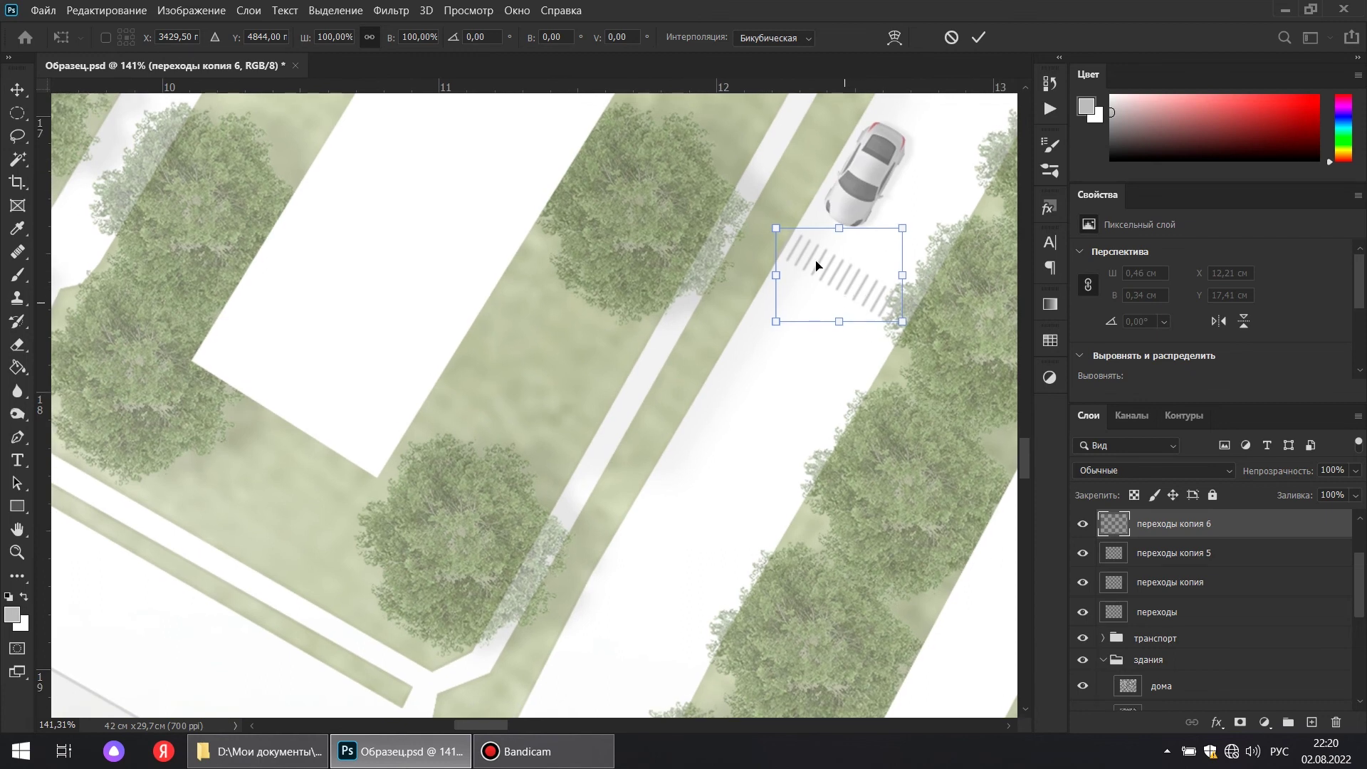
scroll(817, 265, down, 1)
drag(864, 216, 520, 184)
scroll(555, 481, up, 5)
drag(558, 306, 574, 367)
drag(621, 282, 650, 264)
key(Return)
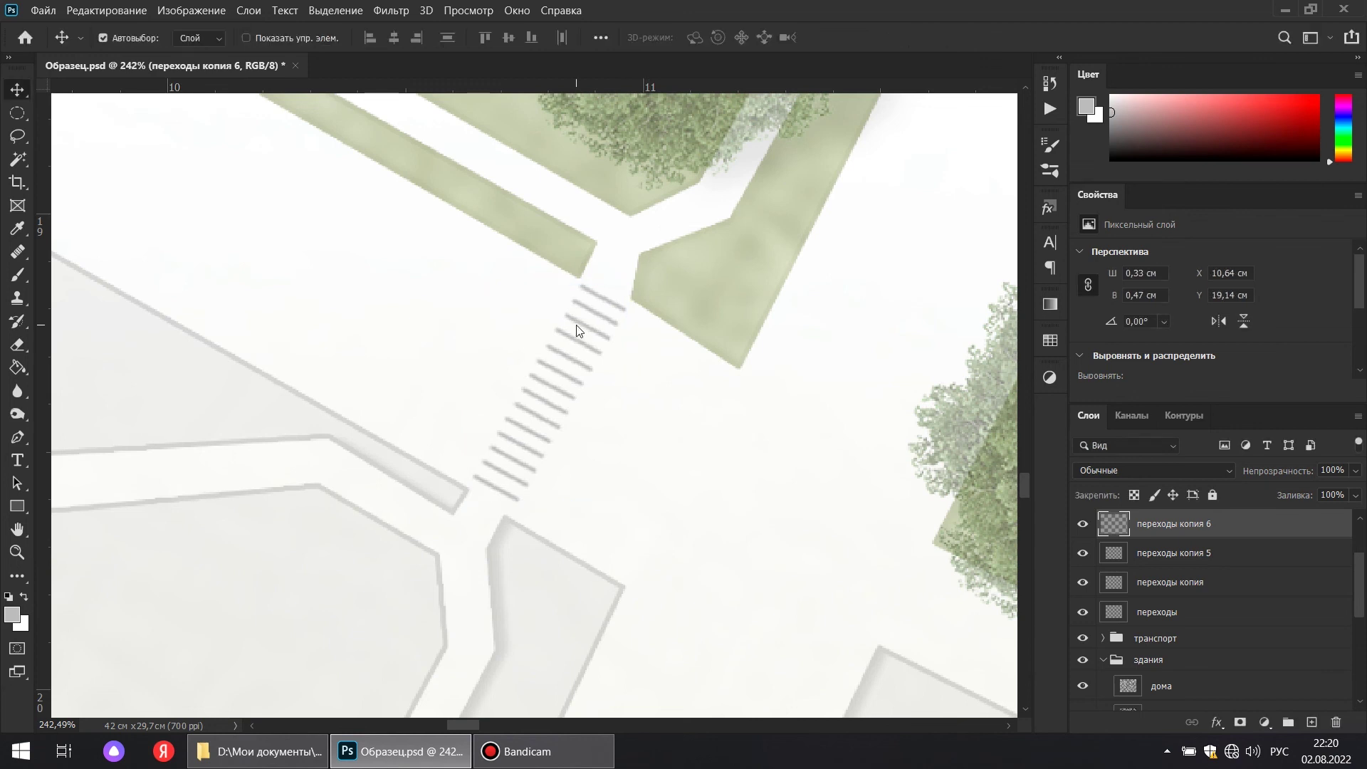
Select all the crosswalk layers and group them in a folder named переходы
scroll(826, 416, down, 6)
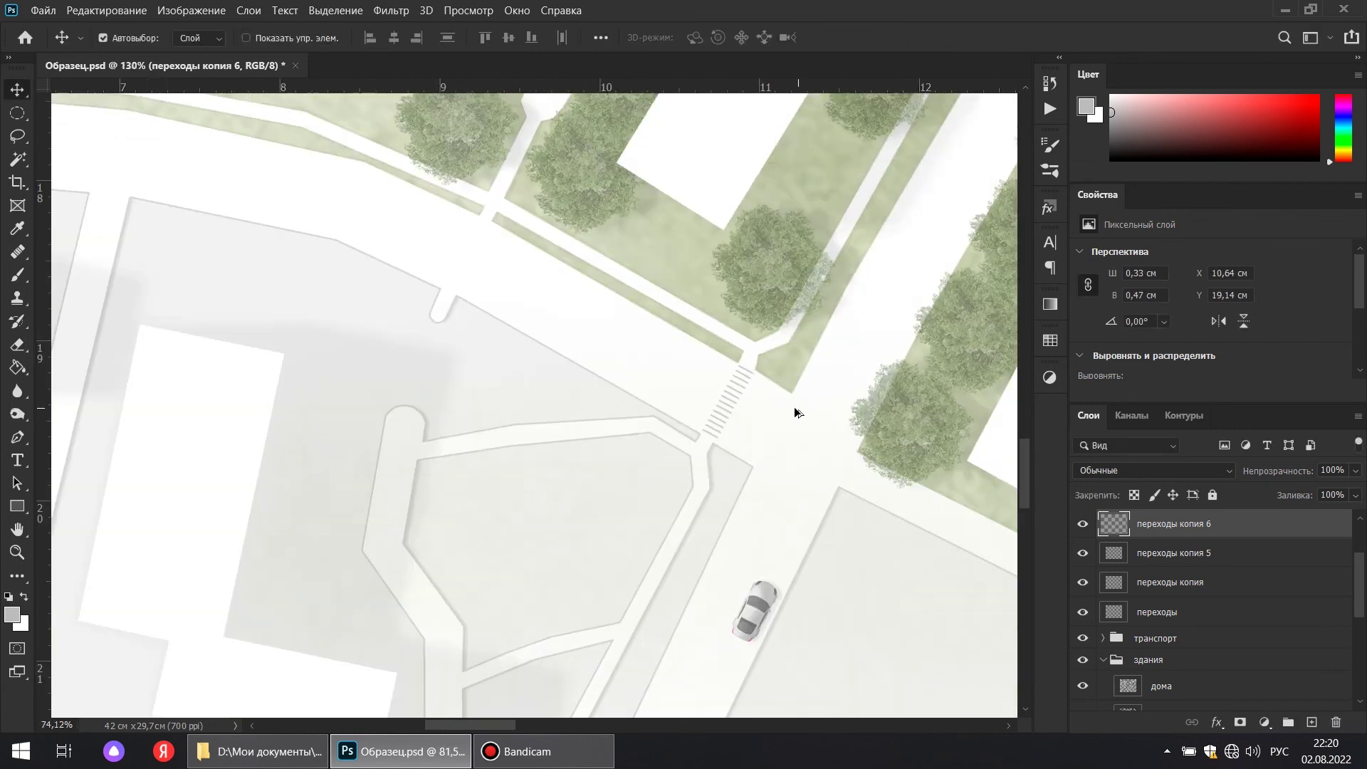
scroll(784, 410, down, 3)
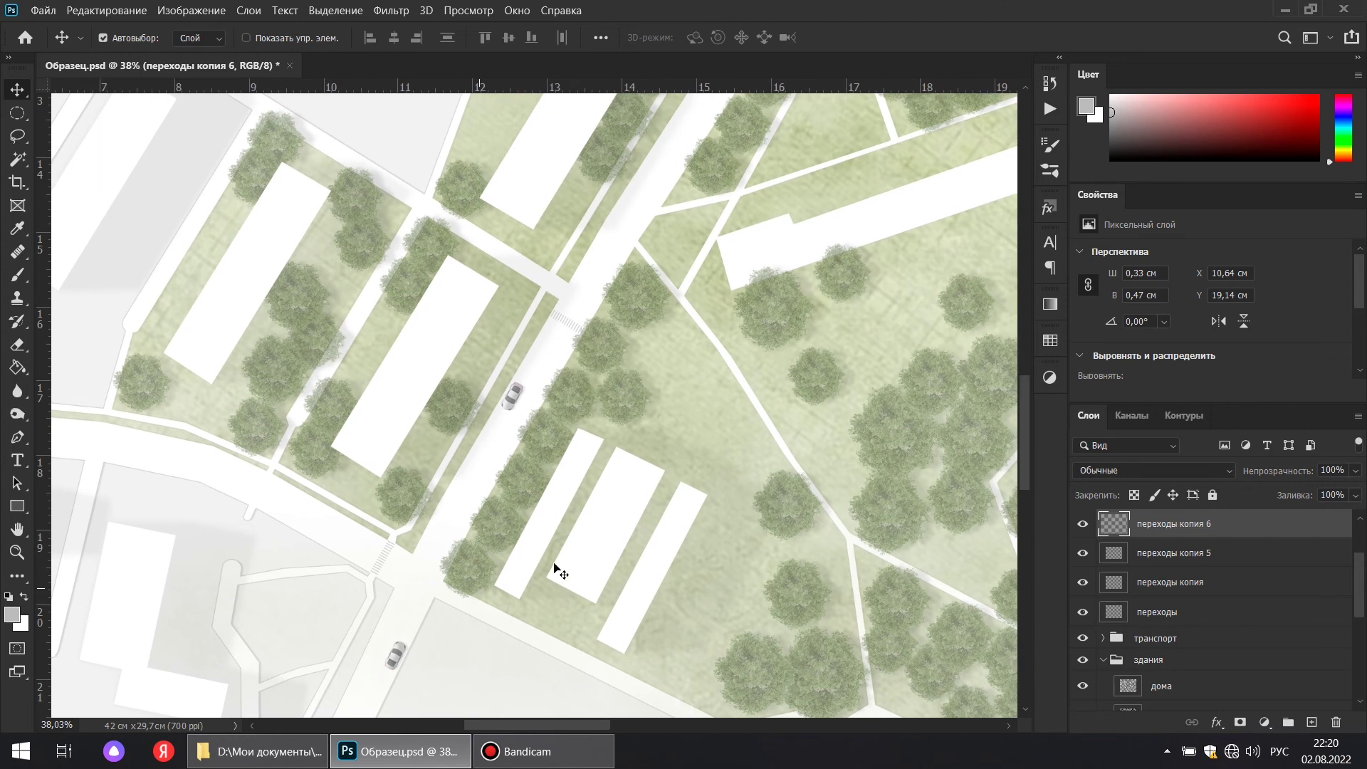
scroll(784, 413, down, 4)
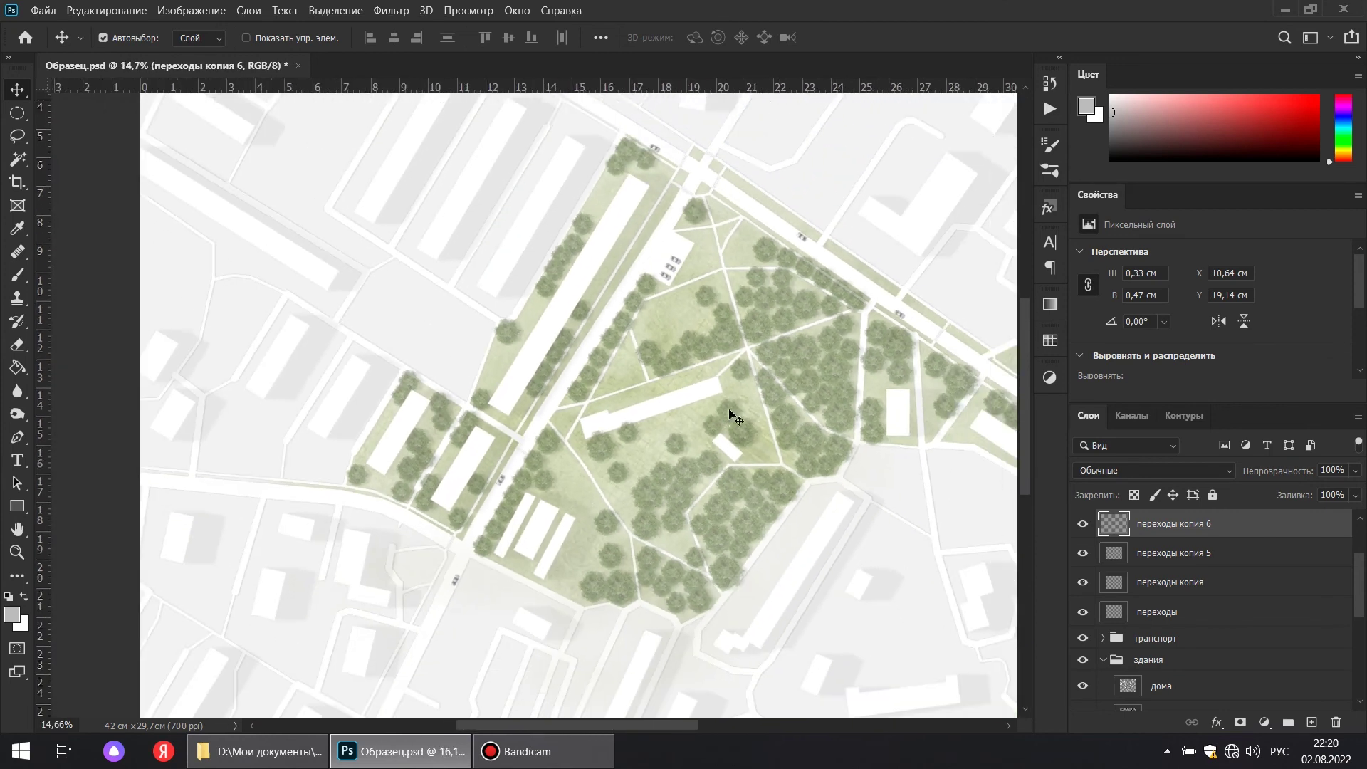
scroll(609, 384, down, 2)
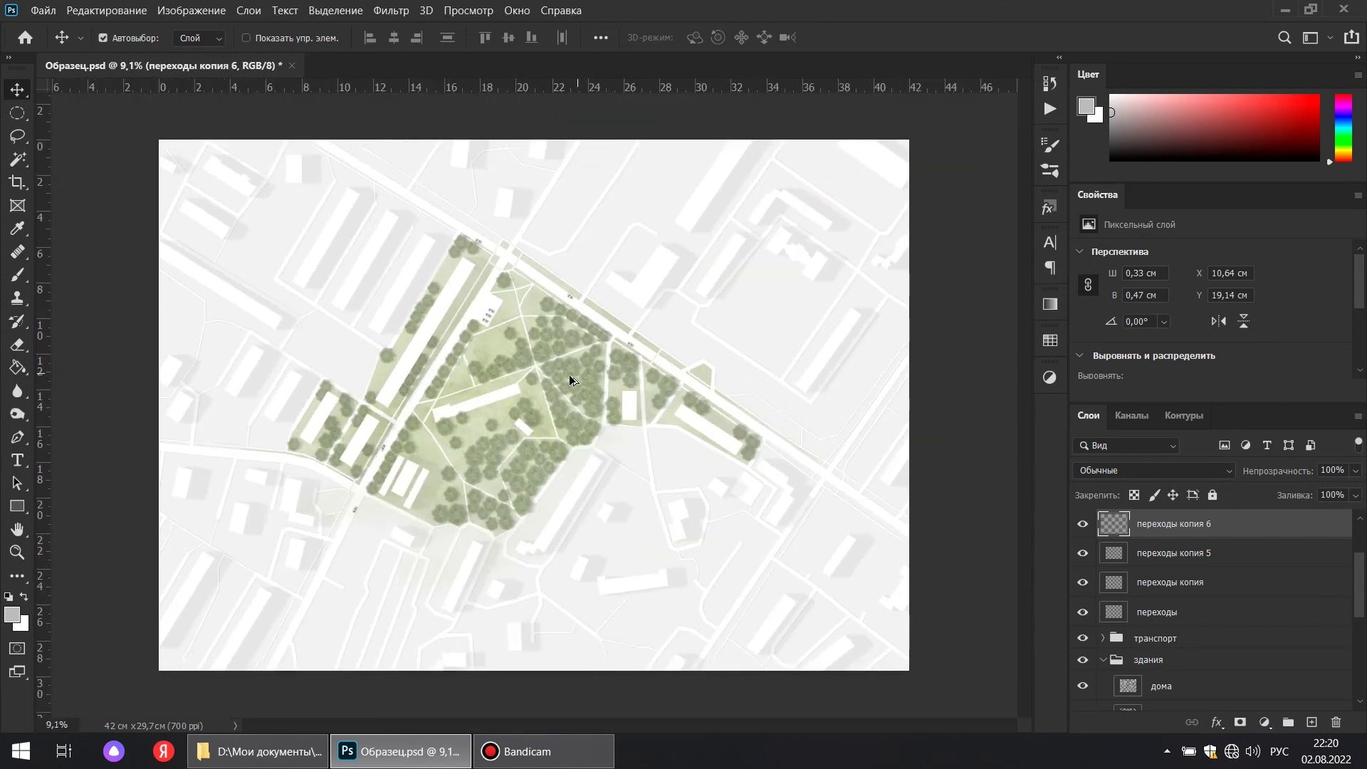
scroll(1267, 591, up, 2)
click(1160, 525)
scroll(1167, 542, down, 1)
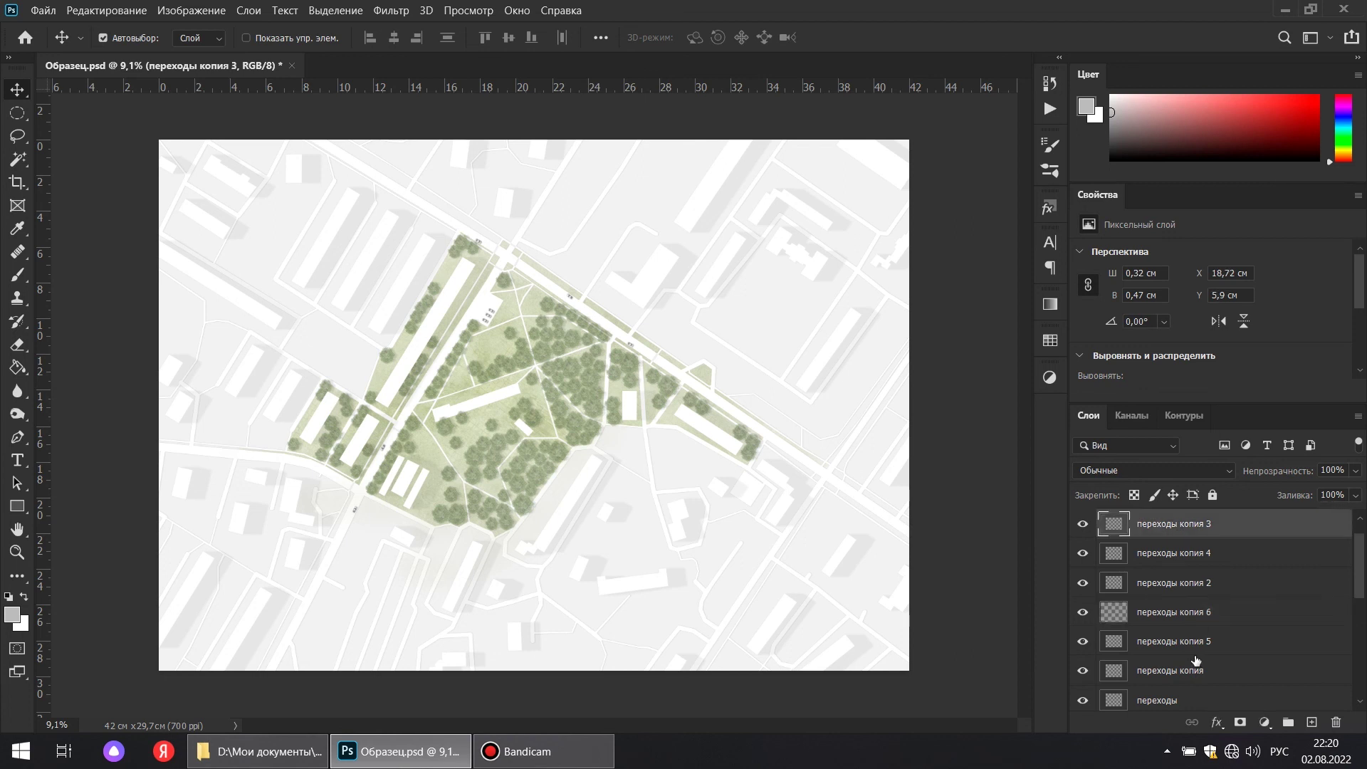
shift+click(1178, 671)
click(1288, 722)
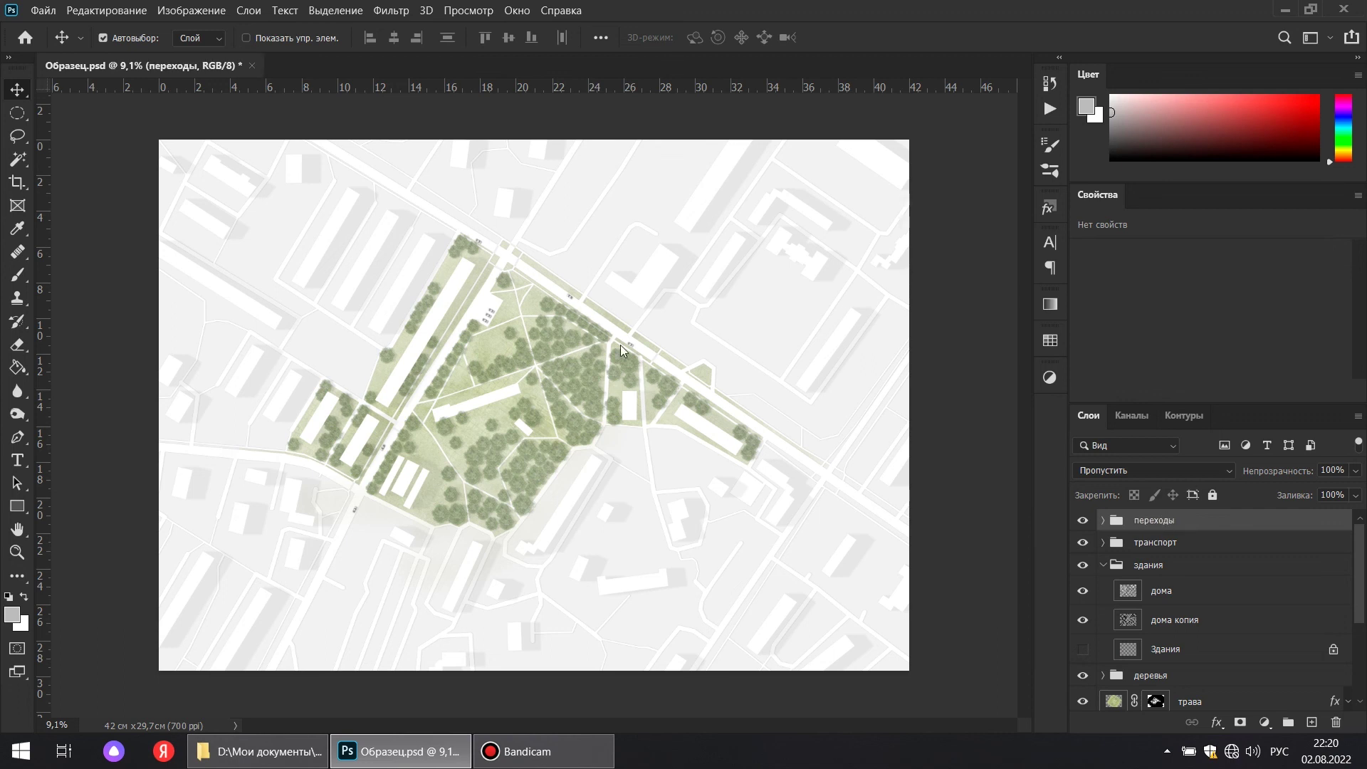
Add a new layer above the переходы group and activate the Brush tool with white as the foreground colour
click(1312, 722)
right_click(12, 280)
click(85, 271)
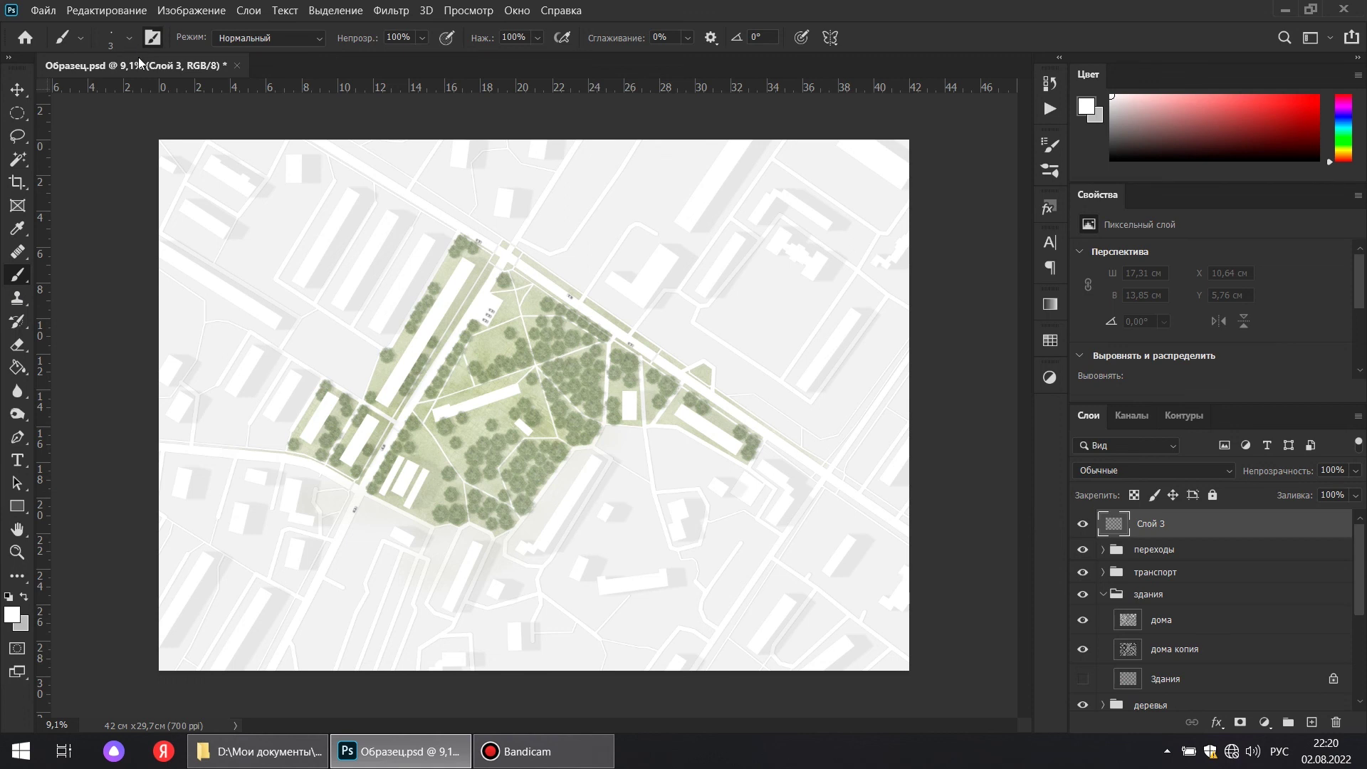
click(153, 37)
click(1008, 138)
Set the brush to a soft round tip with 0% hardness, 1600 px size and 15% opacity
click(130, 38)
click(64, 171)
drag(103, 94, 159, 95)
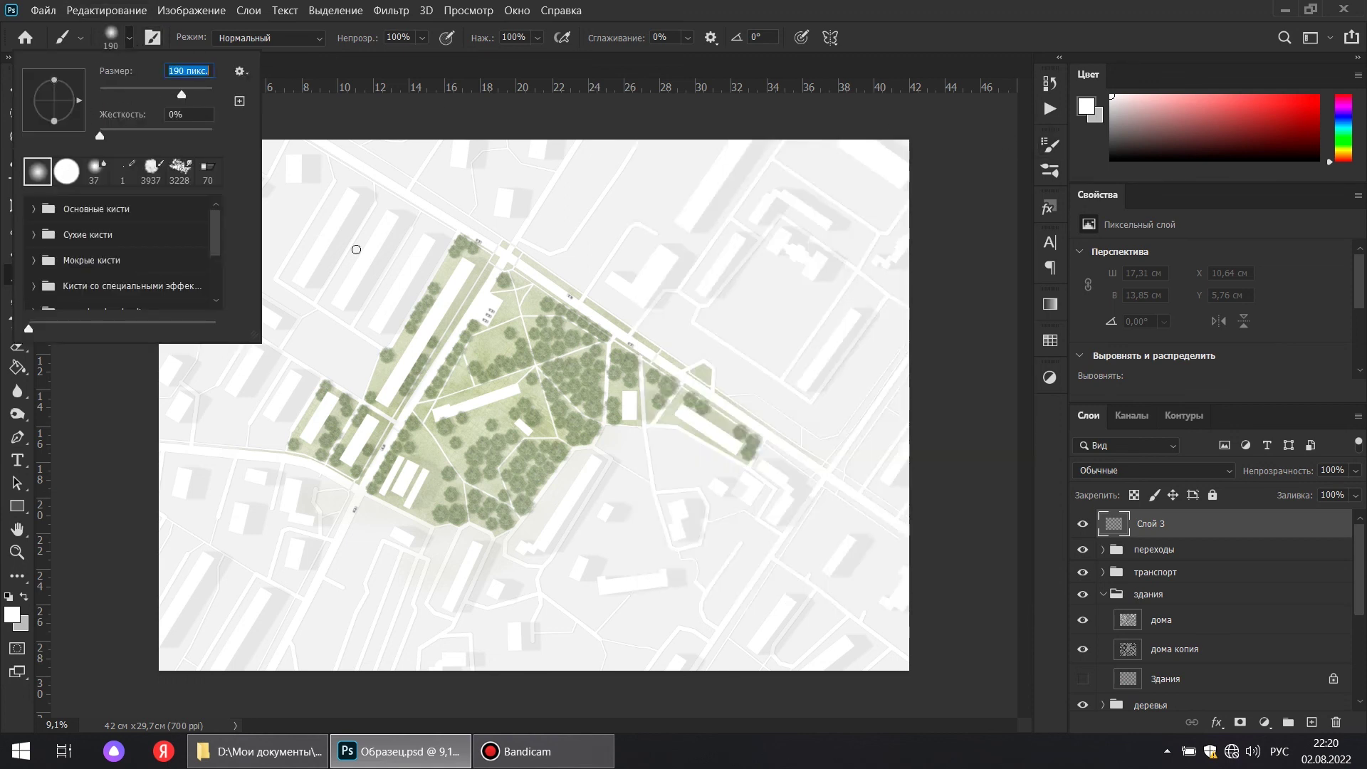
click(372, 56)
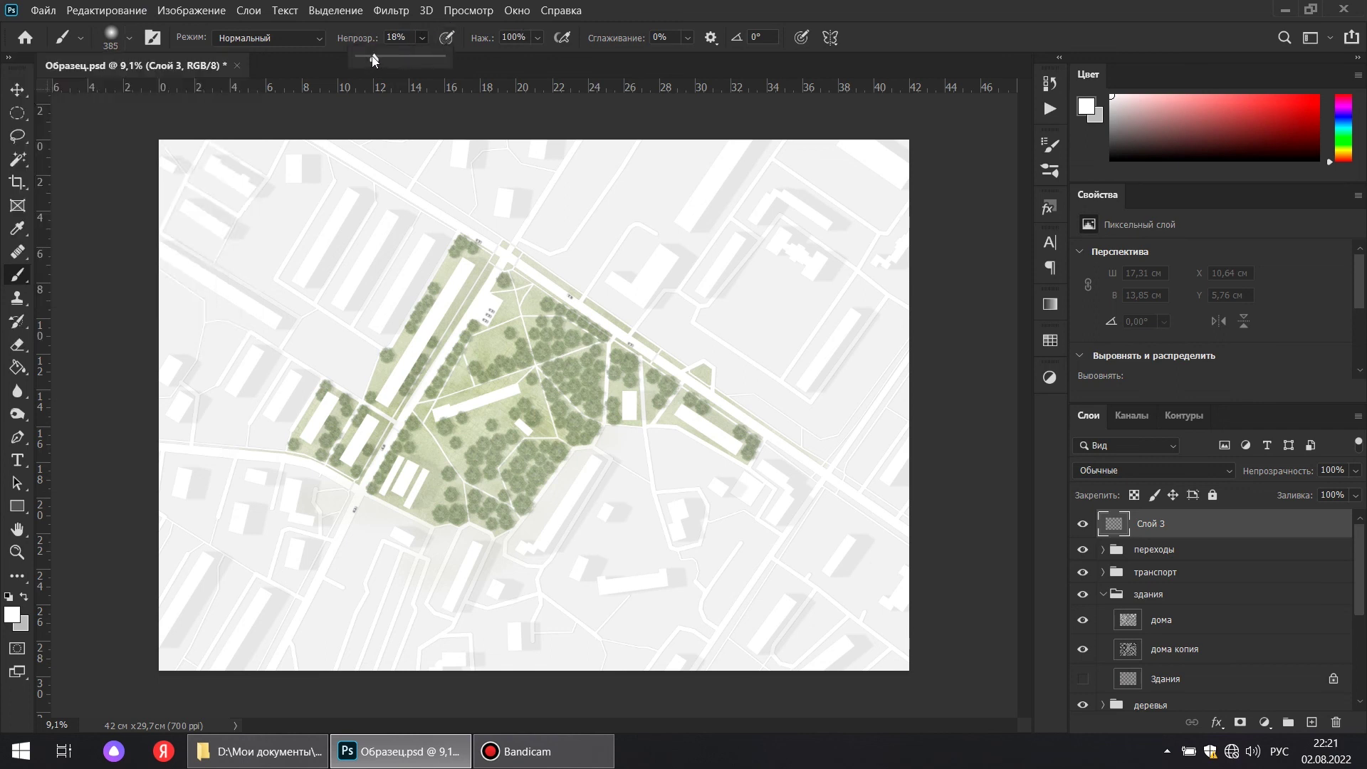
key(bracketright)
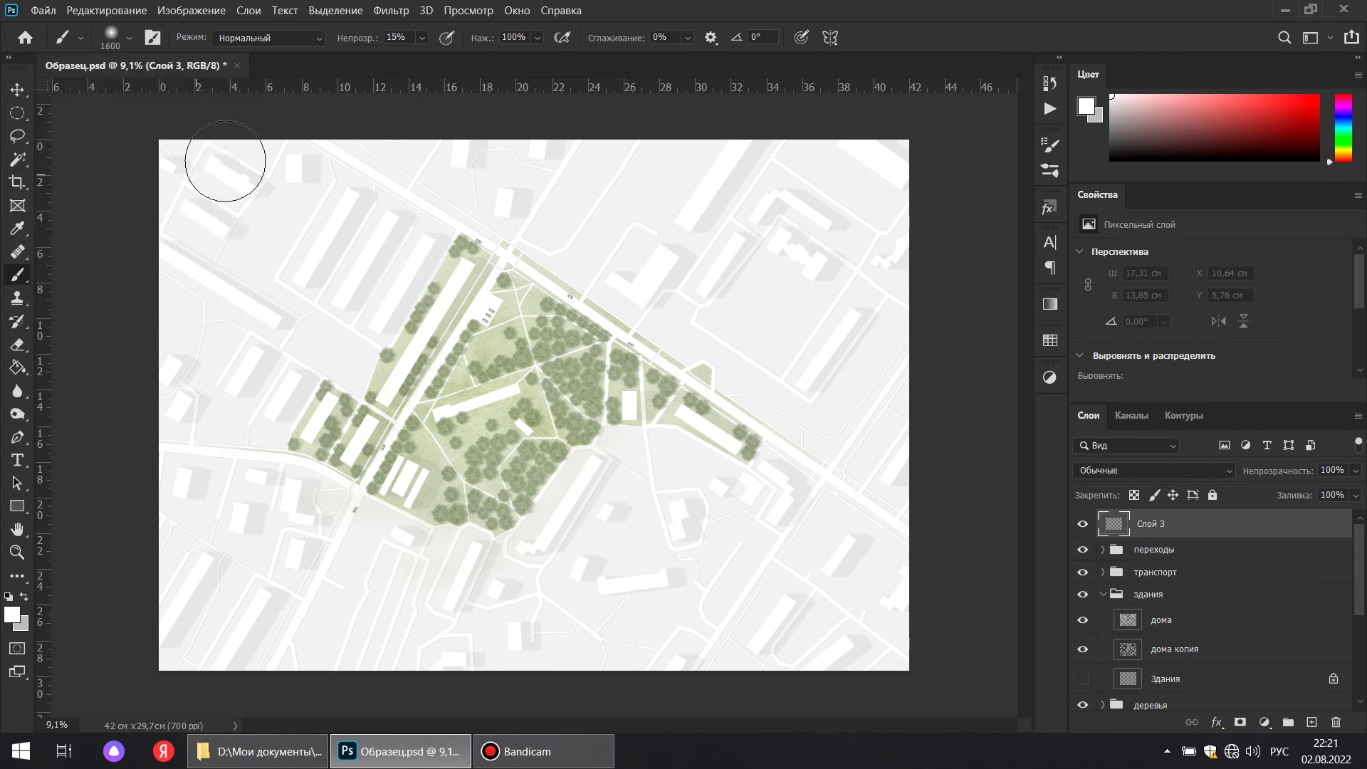
Brush a soft white haze over the city blocks around all the plan's edges, enlarging the brush to 1700 px, and switch to the Move tool
drag(280, 199, 279, 203)
mouse_move(414, 124)
mouse_down()
mouse_move(336, 142)
mouse_move(411, 112)
mouse_up()
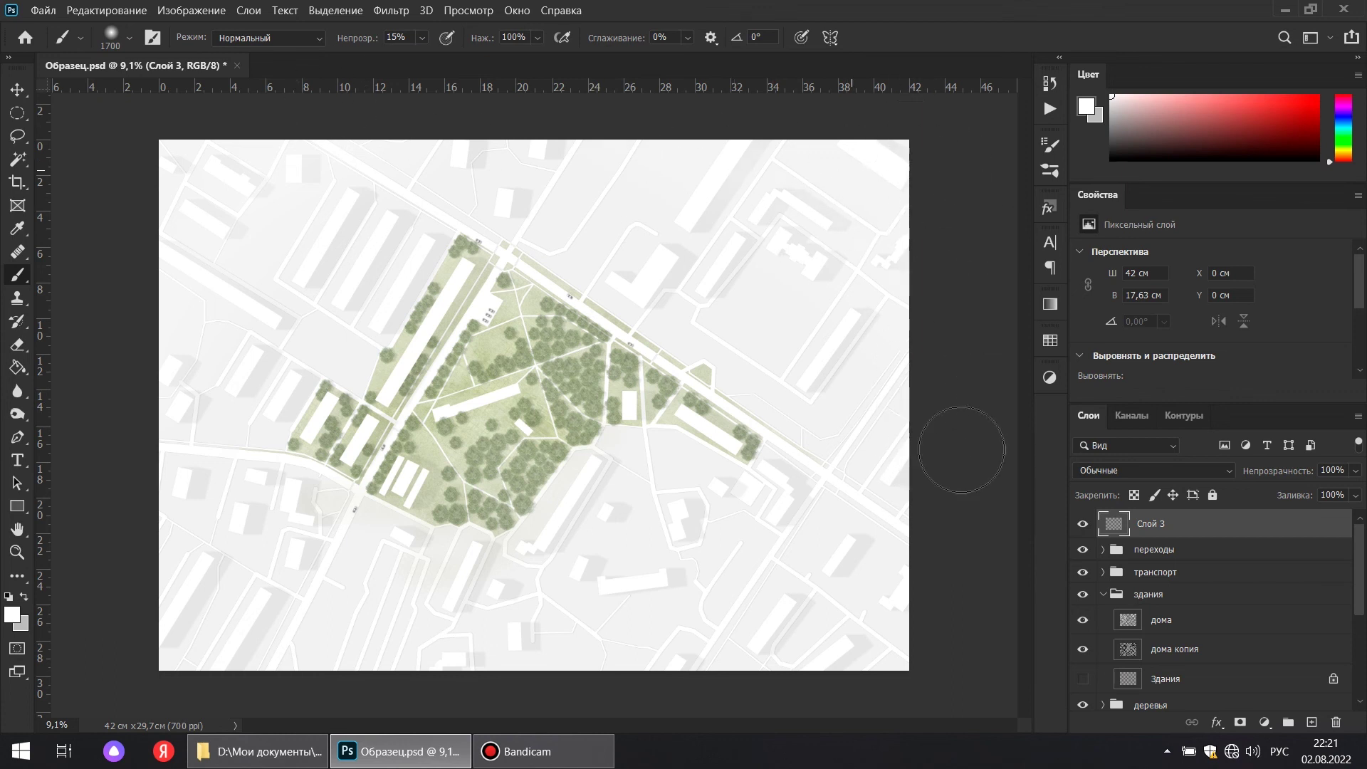
mouse_move(905, 638)
mouse_down()
mouse_move(914, 318)
mouse_move(564, 681)
mouse_move(686, 592)
mouse_up()
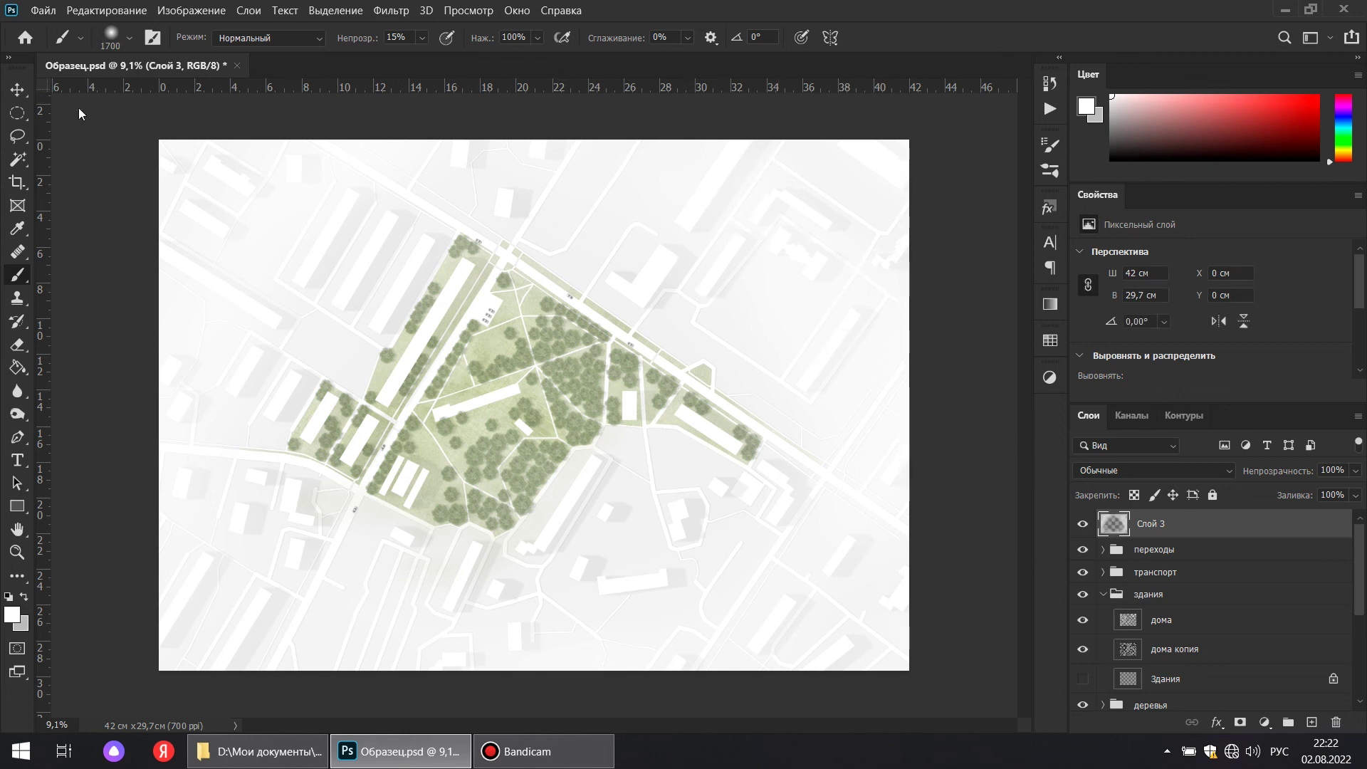
click(17, 90)
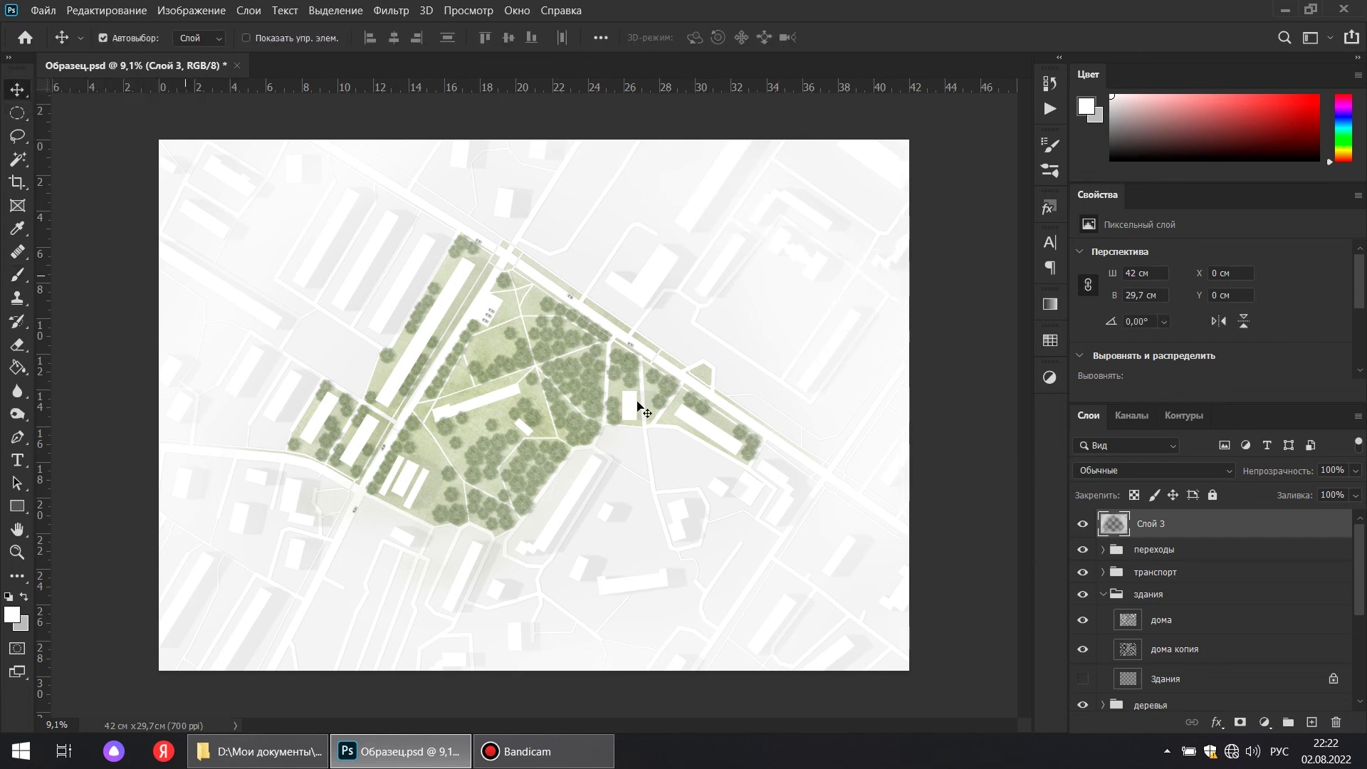
Examine the plan up close, from the northern intersection and parking area through the park to the southwestern buildings and street
scroll(452, 238, up, 6)
scroll(686, 388, up, 3)
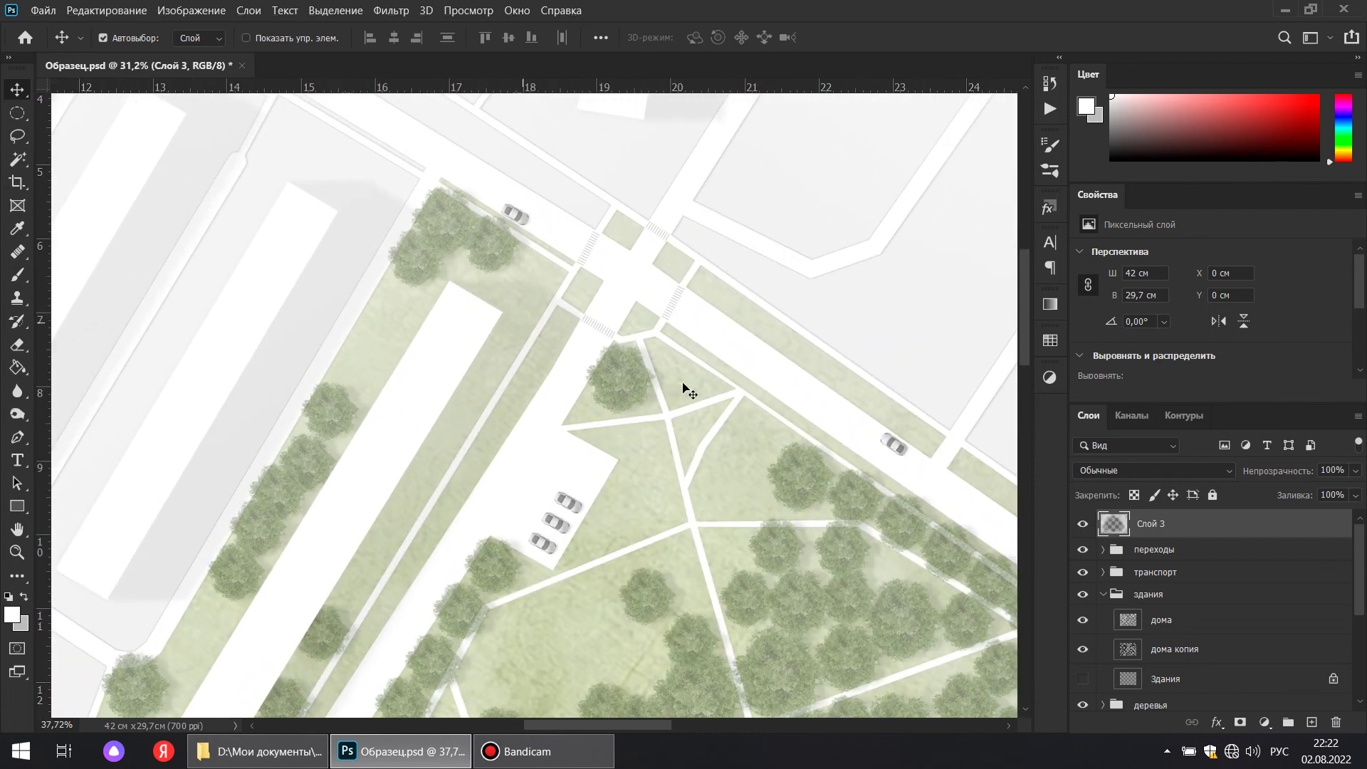
drag(677, 373, 654, 340)
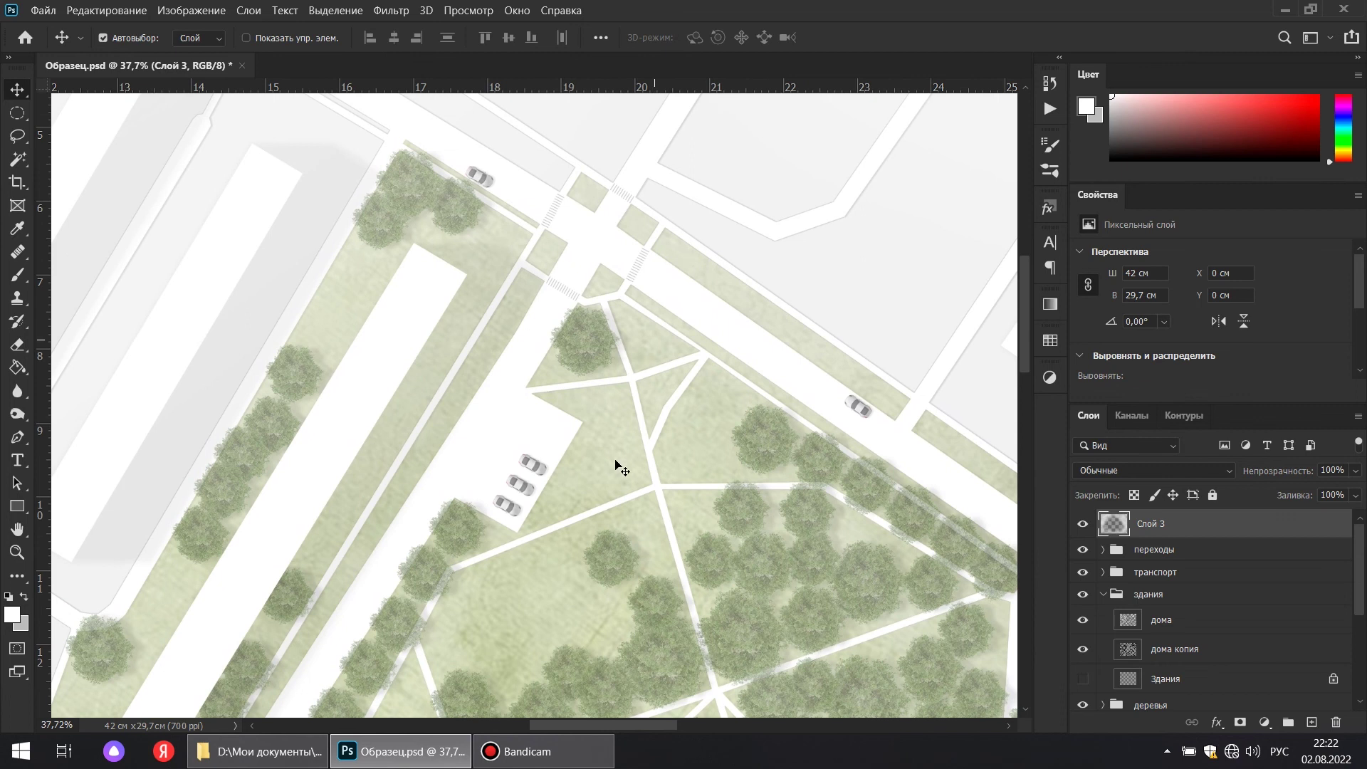
scroll(632, 459, down, 5)
scroll(677, 444, up, 3)
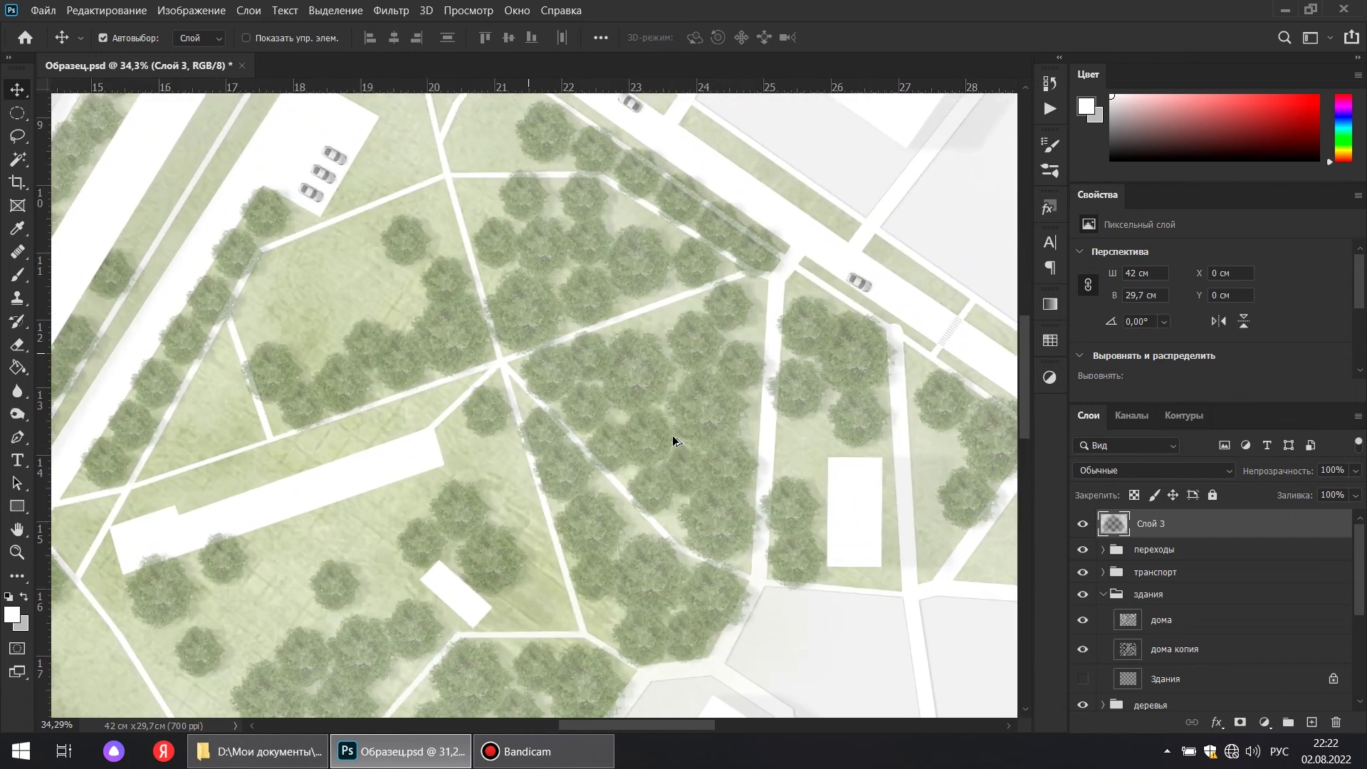
drag(681, 464, 381, 397)
scroll(388, 395, down, 5)
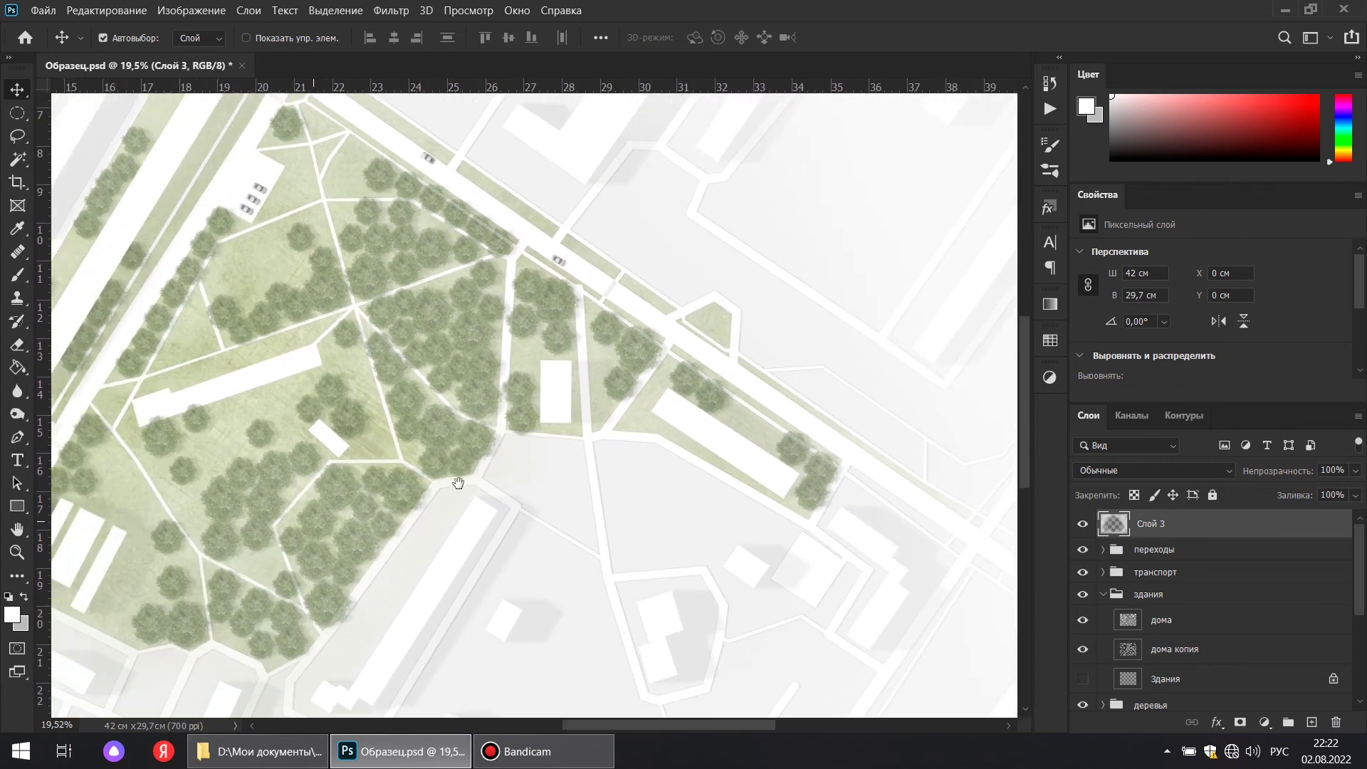
scroll(301, 397, up, 5)
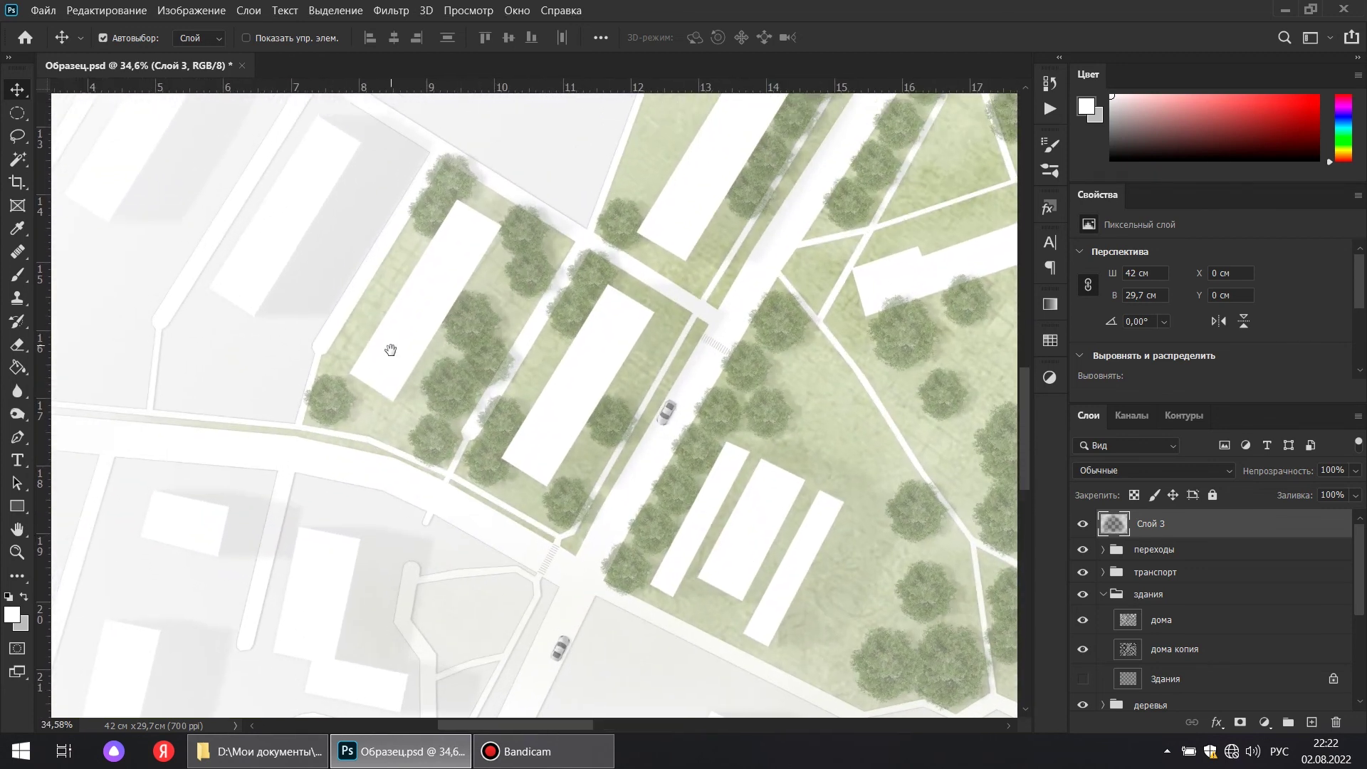